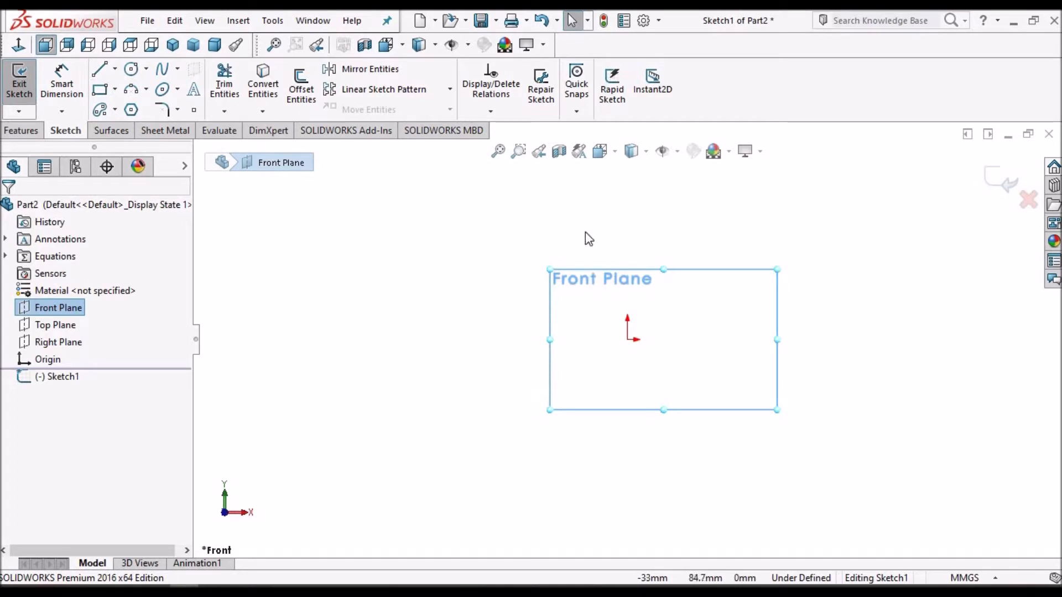
Step: Sketch a corner rectangle about 96 by 49 mm above the origin on the Front Plane
left_click(100, 89)
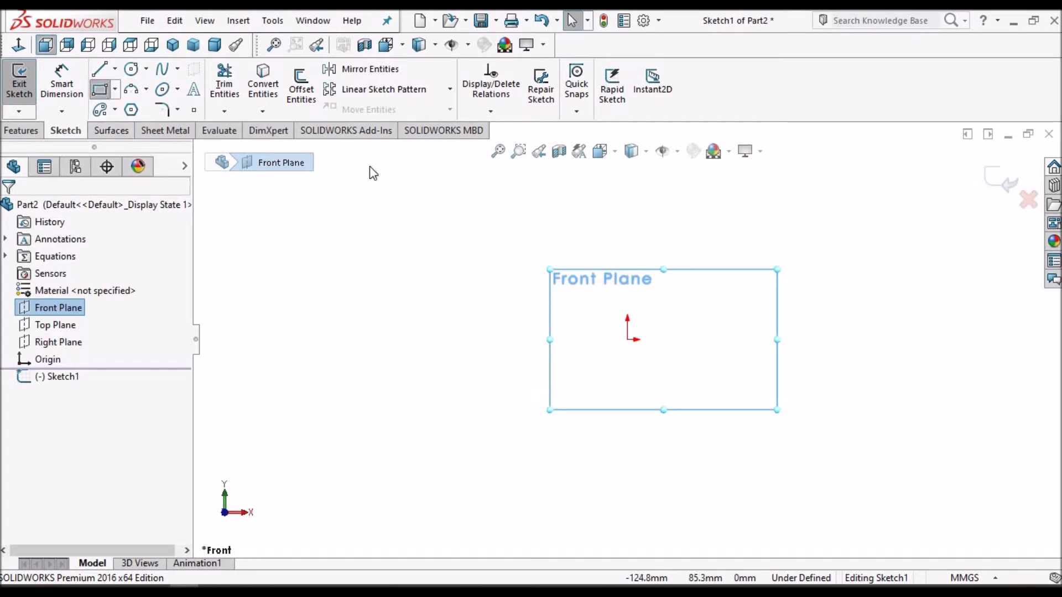
left_click(573, 244)
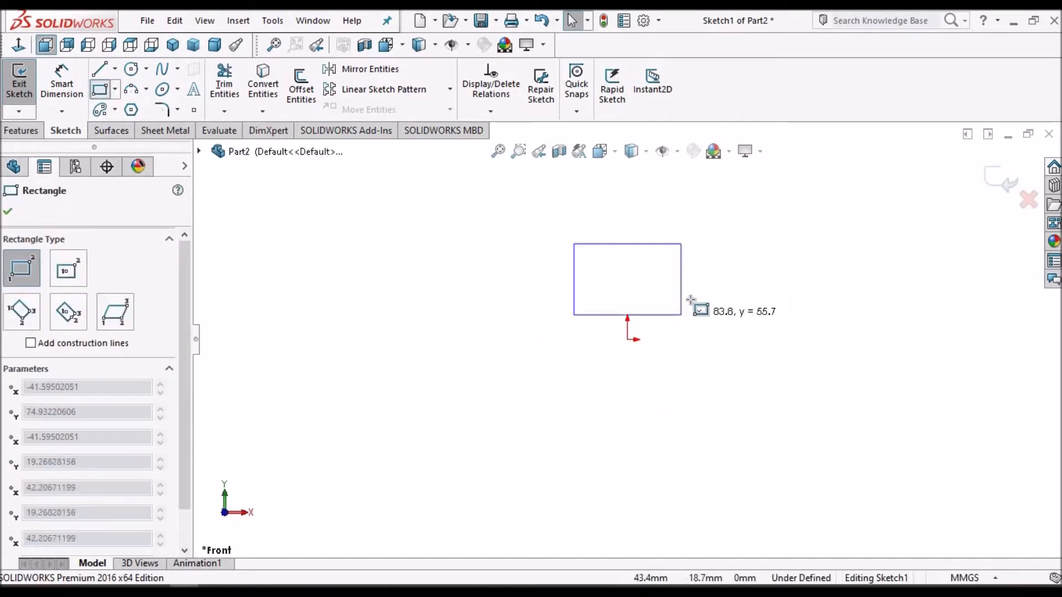
left_click(697, 306)
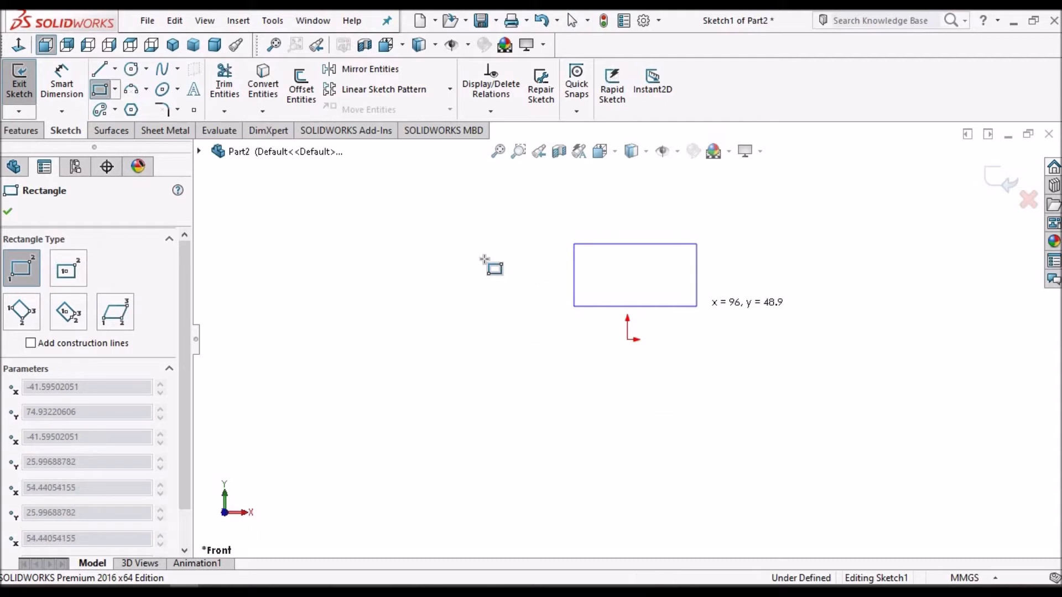
left_click(10, 213)
Step: Constrain the midpoint of the rectangle's lower edge to coincide with the origin
scroll(655, 312, "down", 3)
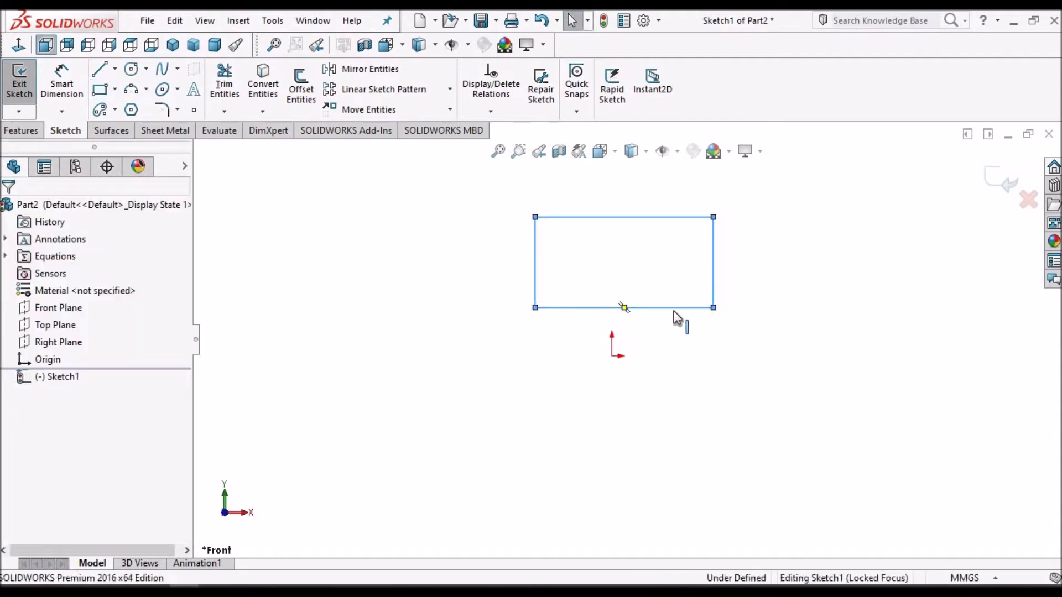
left_click(624, 307)
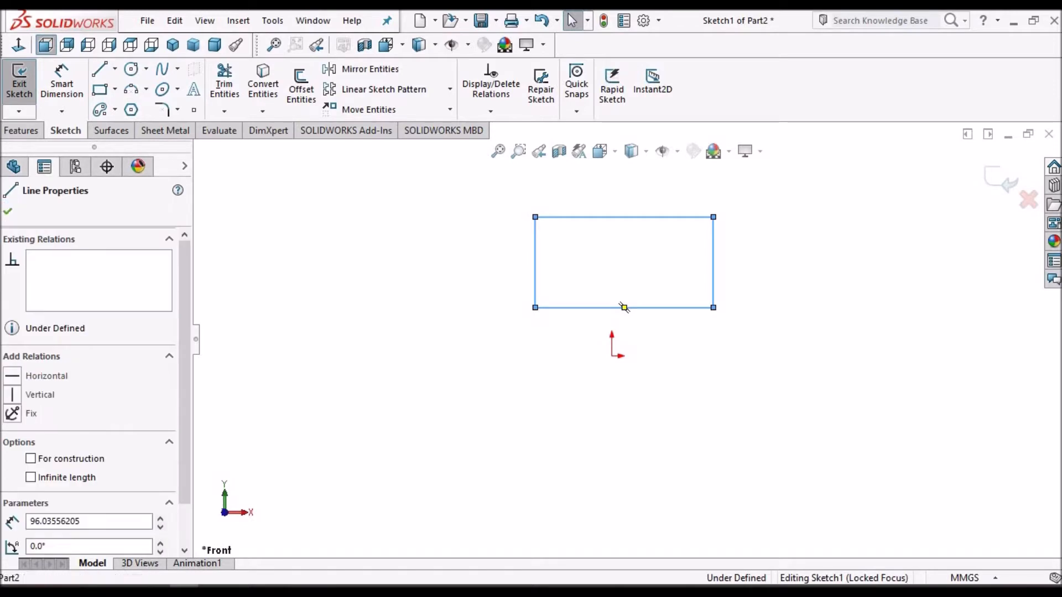
right_click(675, 314)
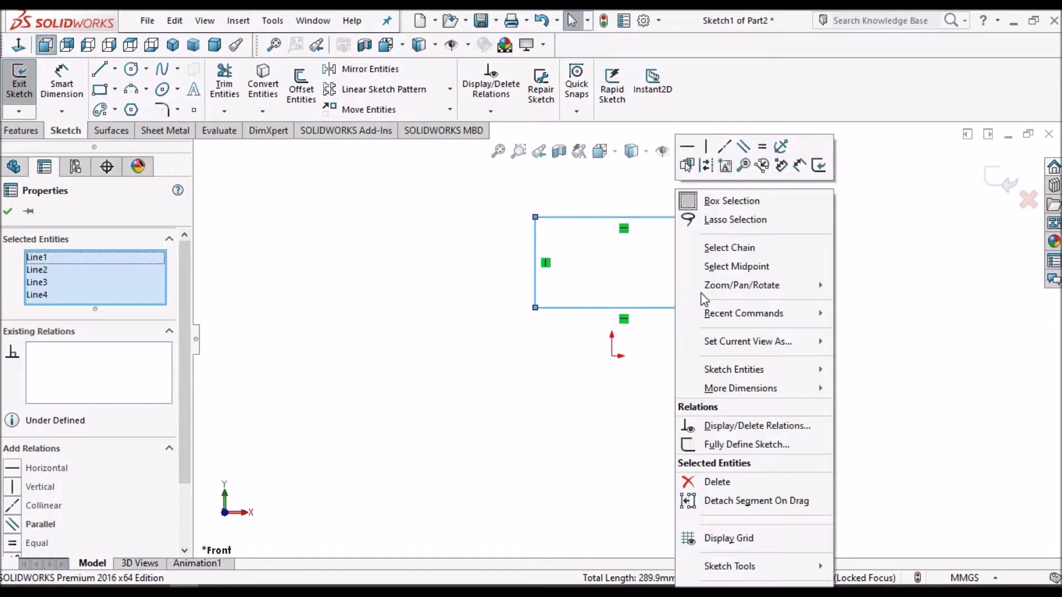
left_click(719, 267)
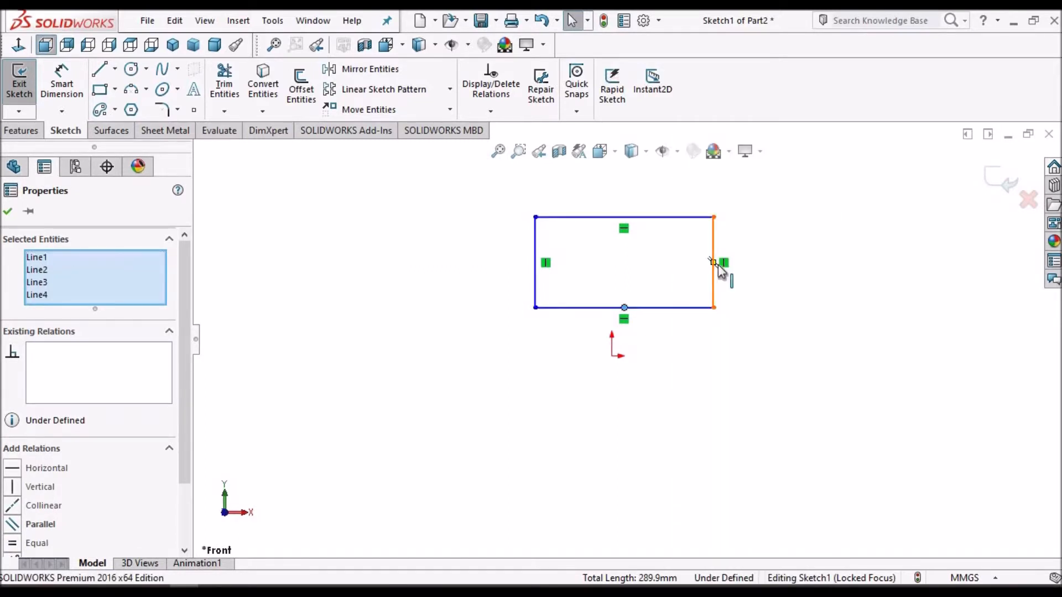
left_click(616, 357, "ctrl")
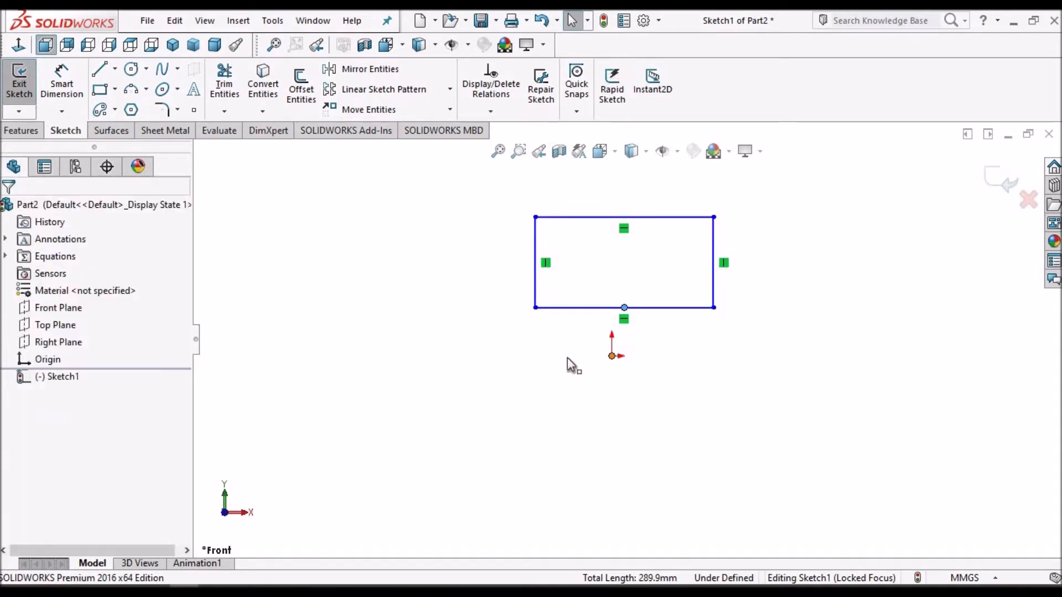
left_click(12, 500)
left_click(8, 212)
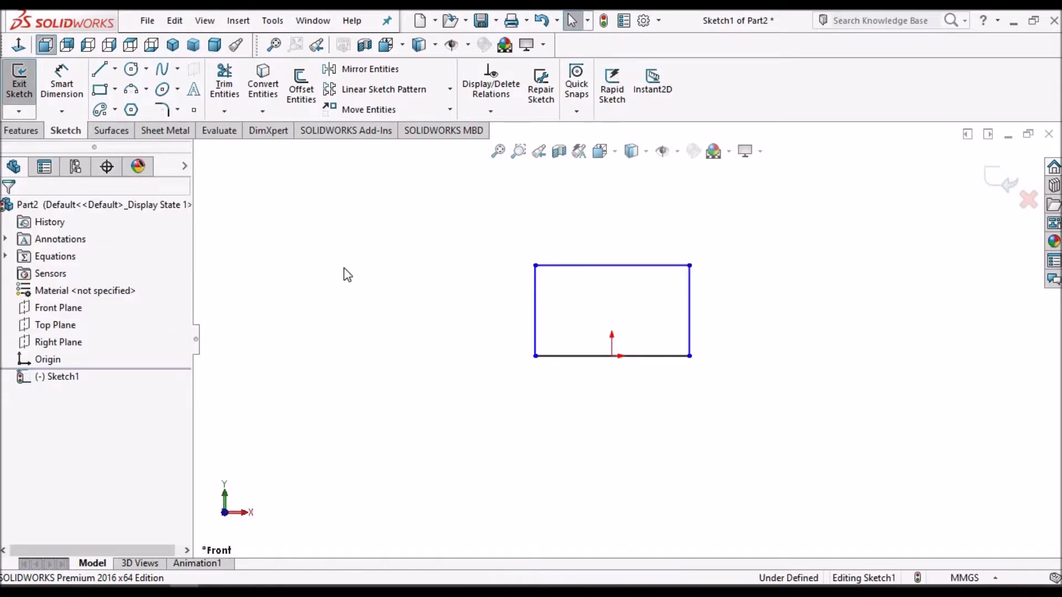
Step: Dimension the rectangle's vertical edge and set its height to 100 mm
left_click(62, 83)
left_click(691, 285)
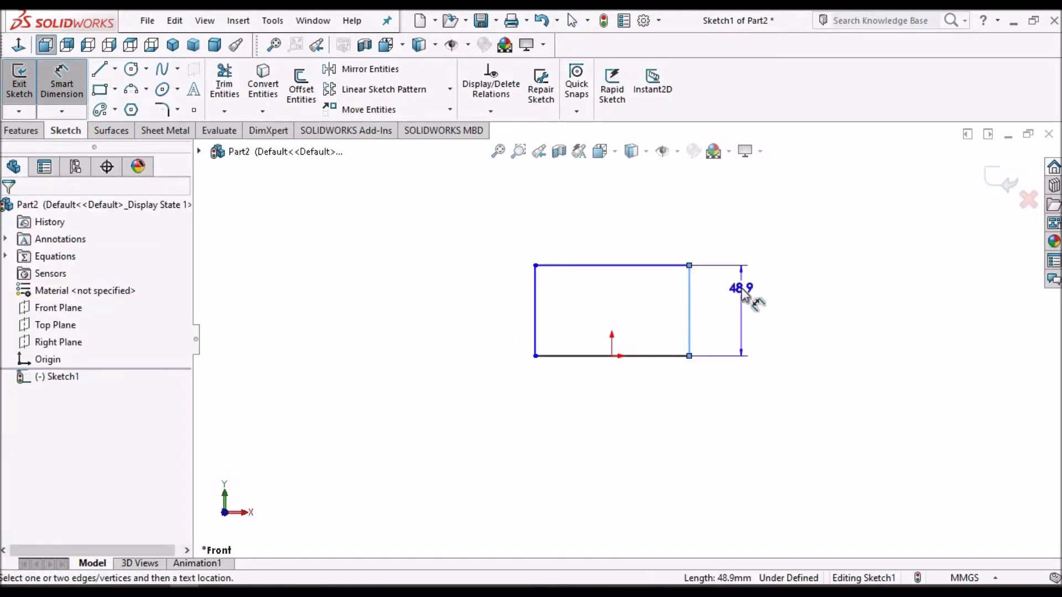
left_click(743, 293)
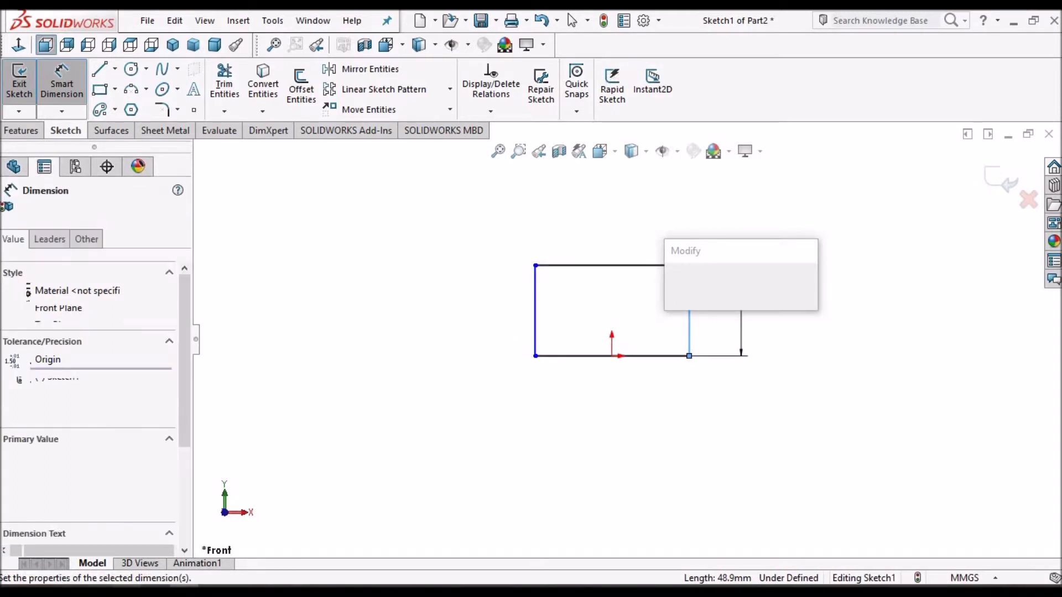
type("100")
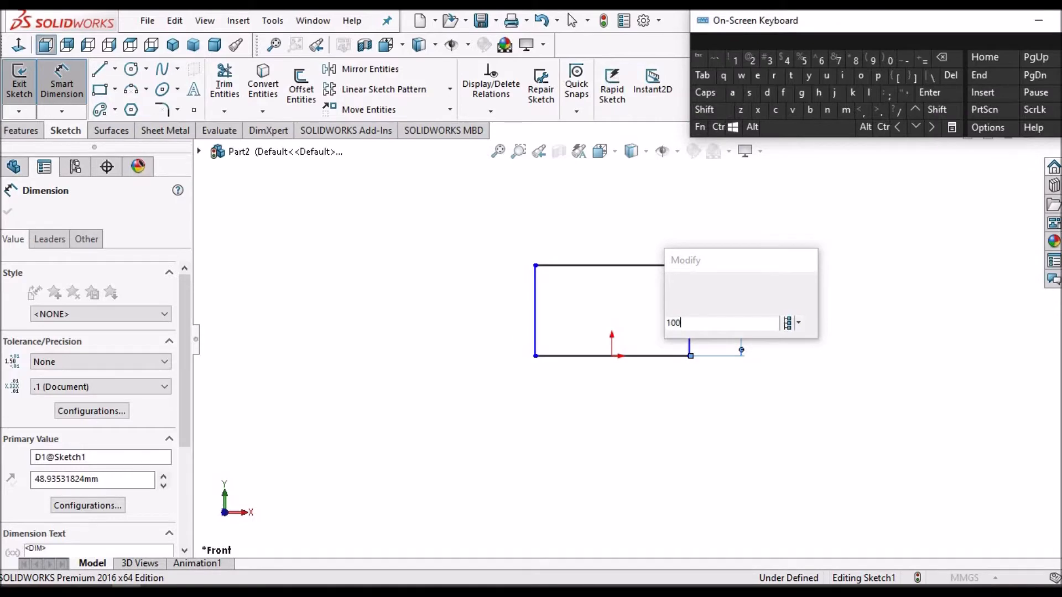
key("Return")
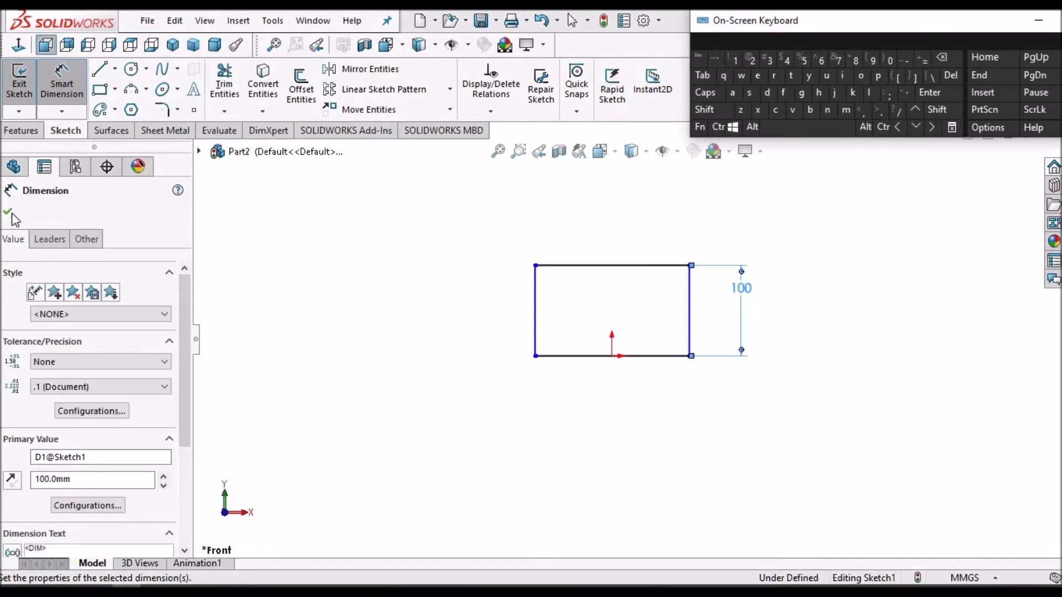
key("Escape")
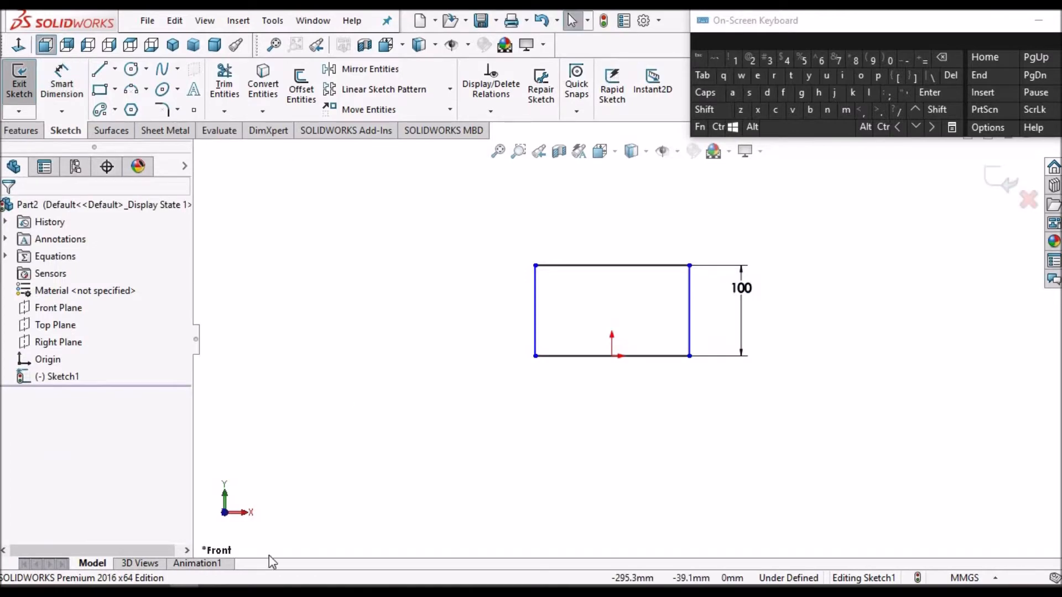
Step: Check the plate width on the drawing in Desc.pdf, and dimension the rectangle's upper edge in SOLIDWORKS at 96 mm
left_click(213, 591)
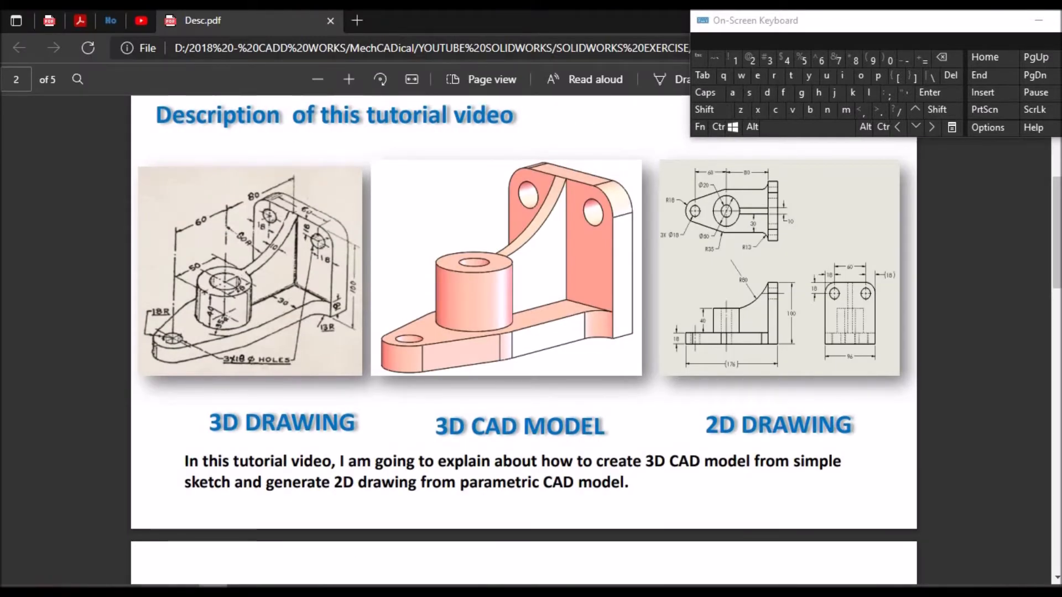
scroll(396, 446, "down", 8)
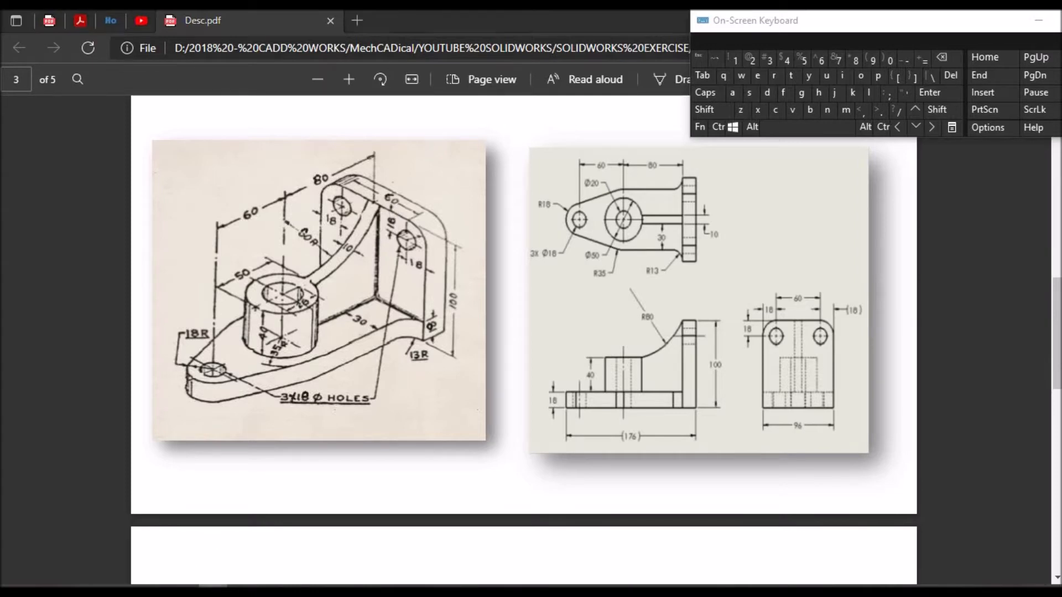
key("alt+Tab")
left_click(62, 83)
left_click(603, 265)
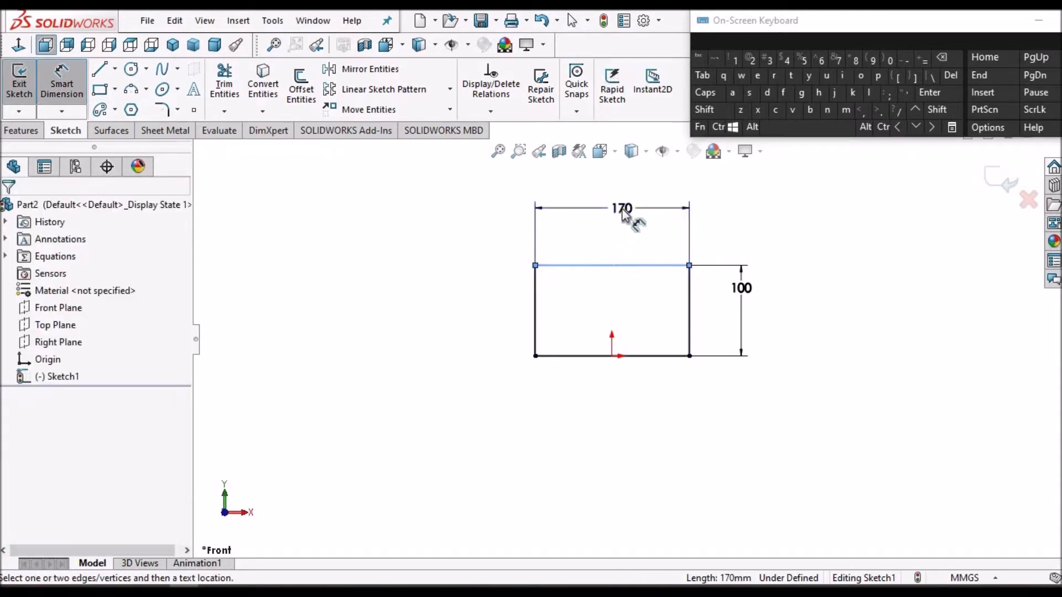
left_click(624, 216)
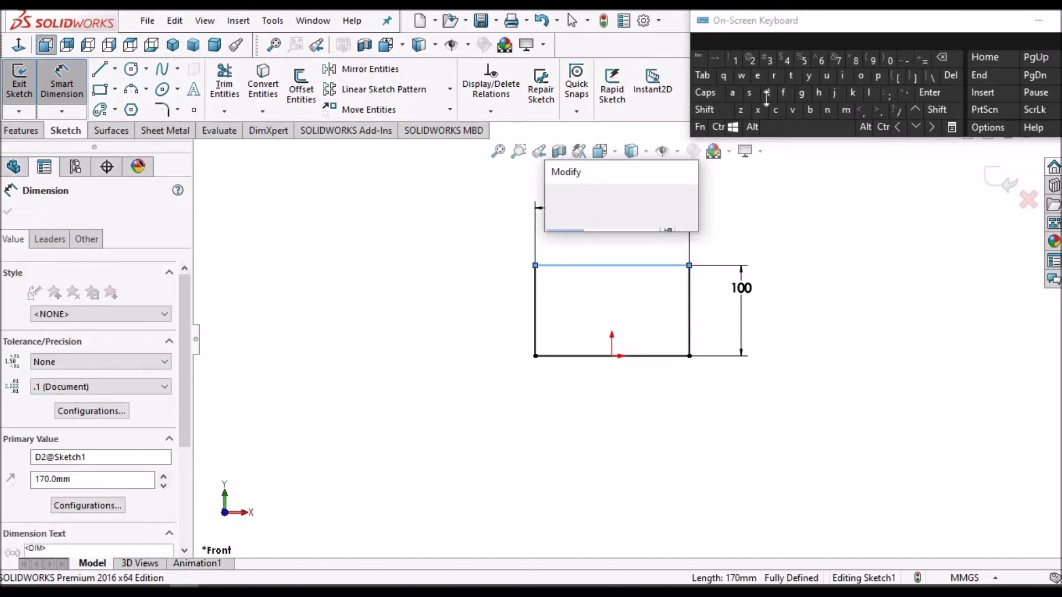
left_click(878, 64)
left_click(825, 64)
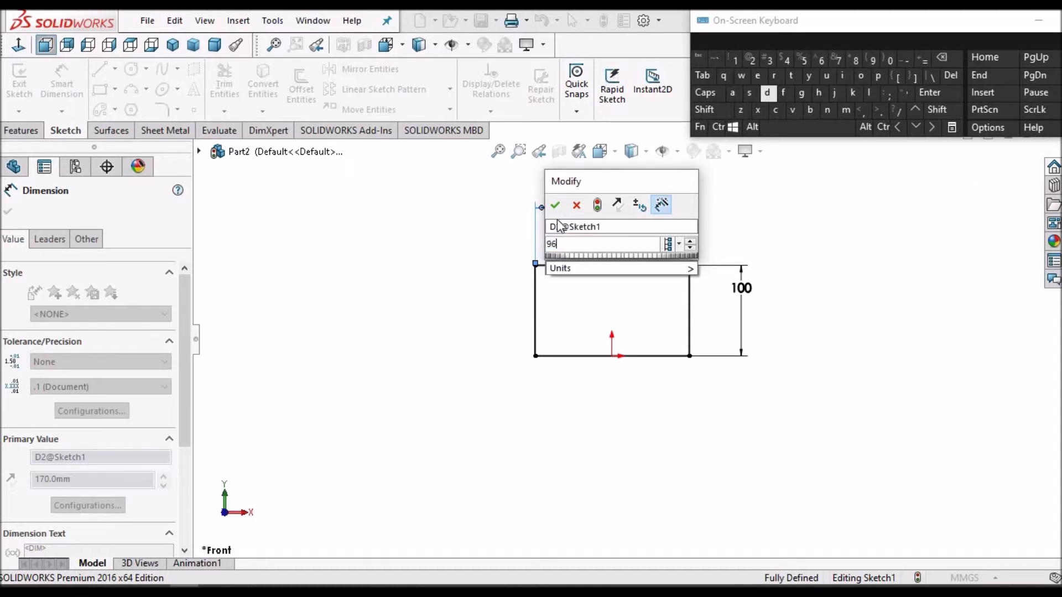
left_click(592, 209)
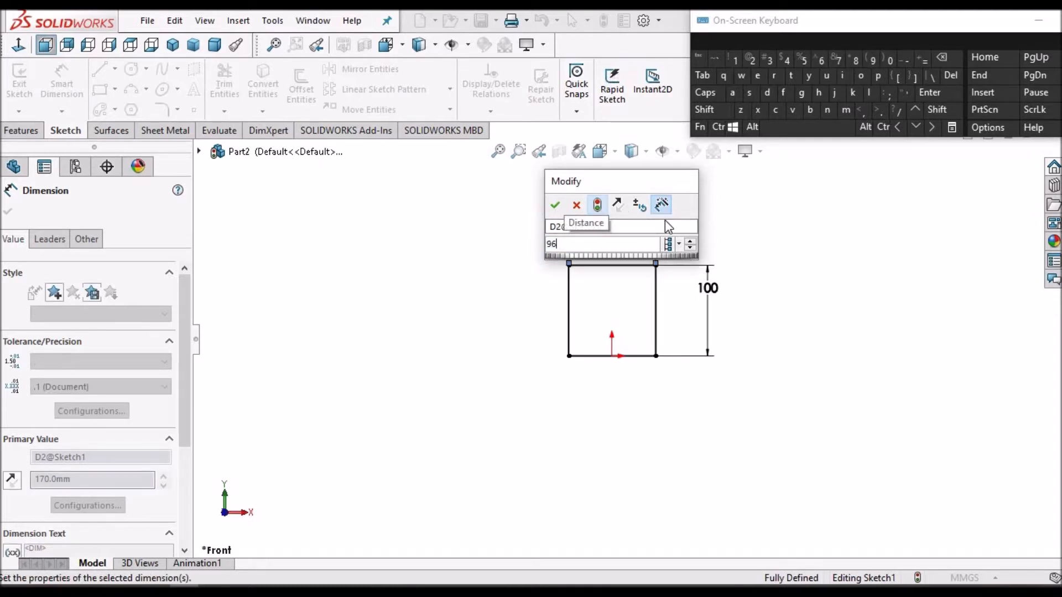
left_click(555, 205)
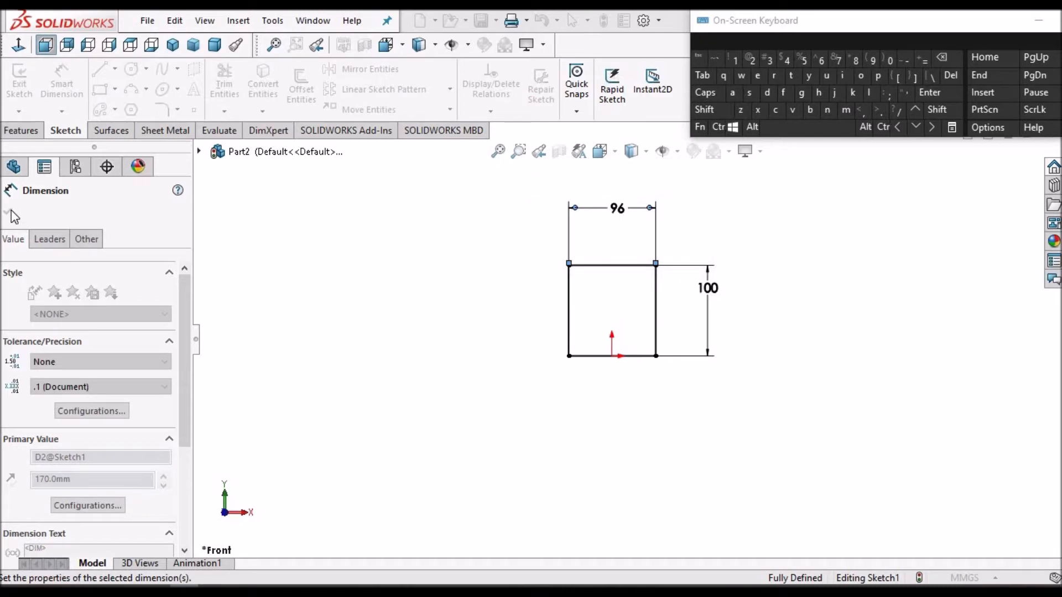
left_click(575, 287)
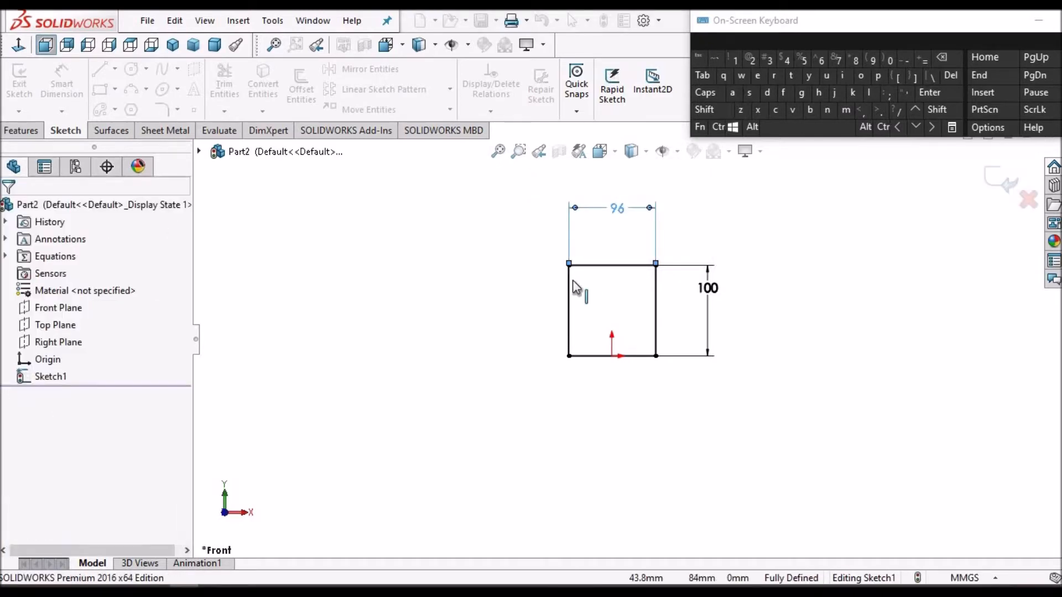
Step: Extrude the rectangle sketch as a Blind boss 18 mm deep and save the part as Part2
left_click(17, 131)
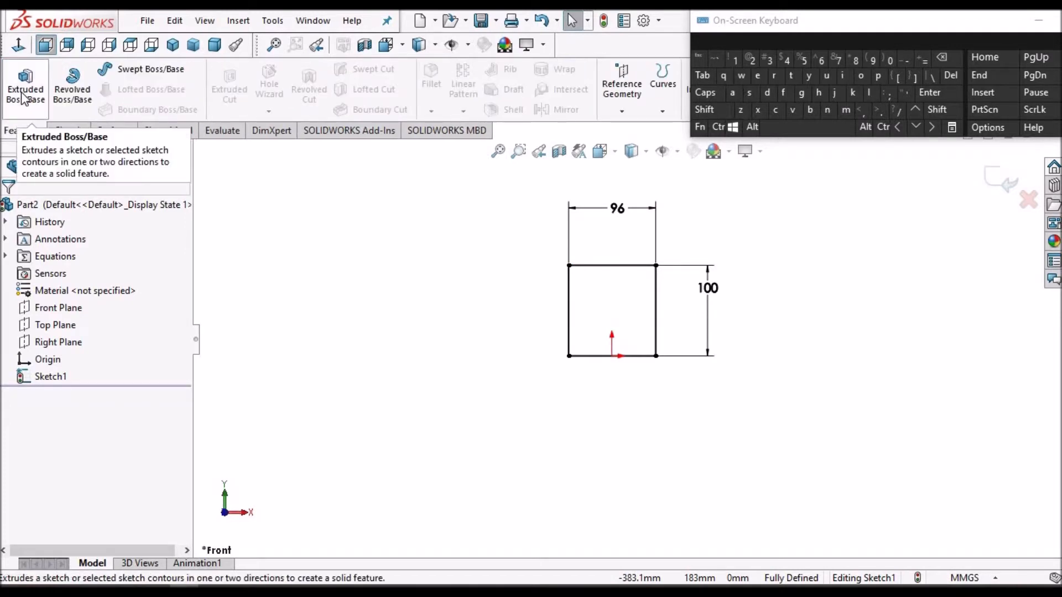
left_click(21, 92)
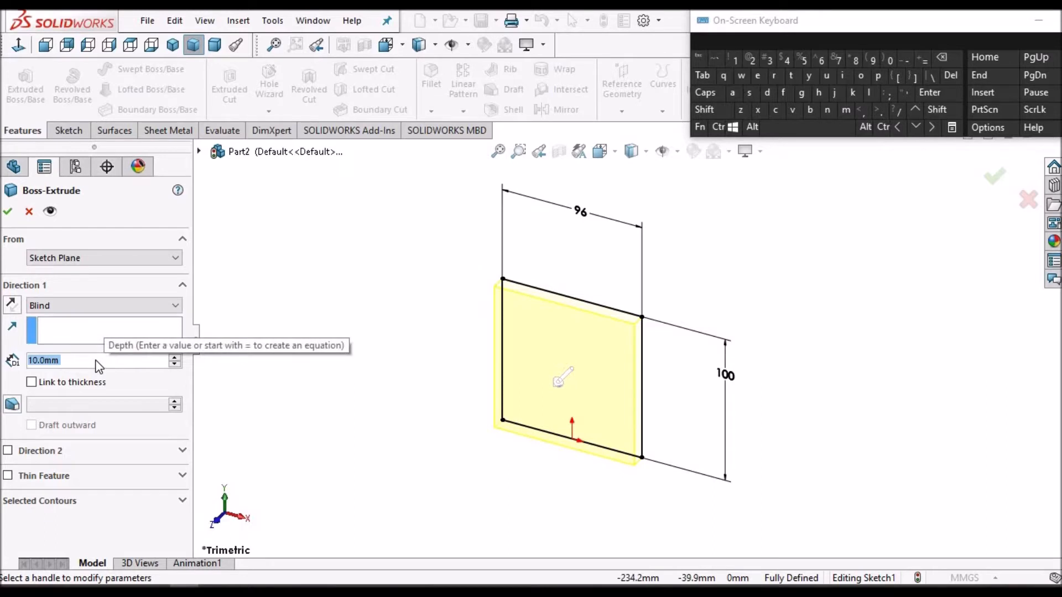
type("18")
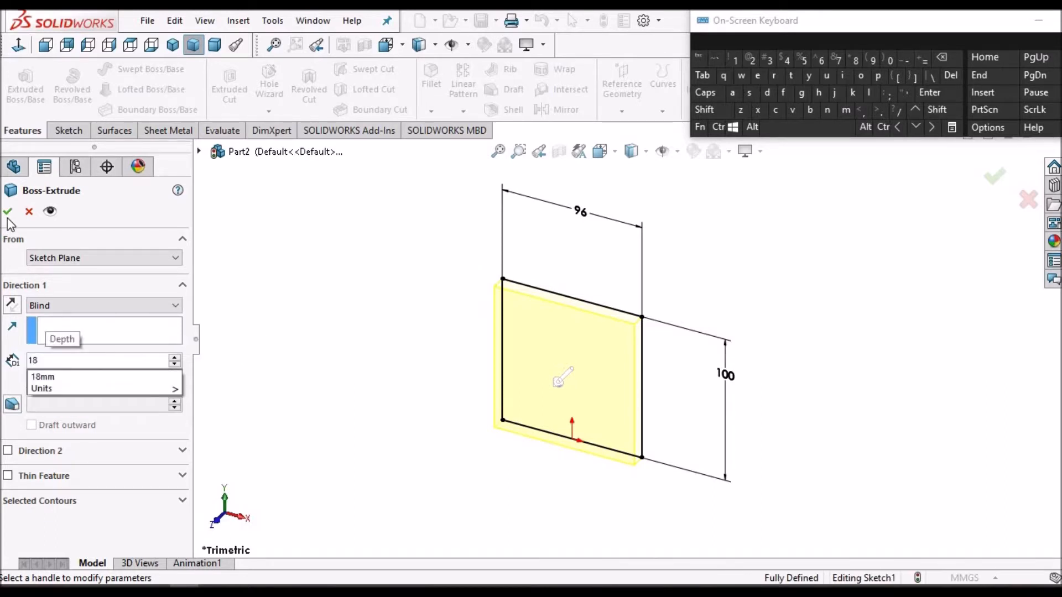
key("Return")
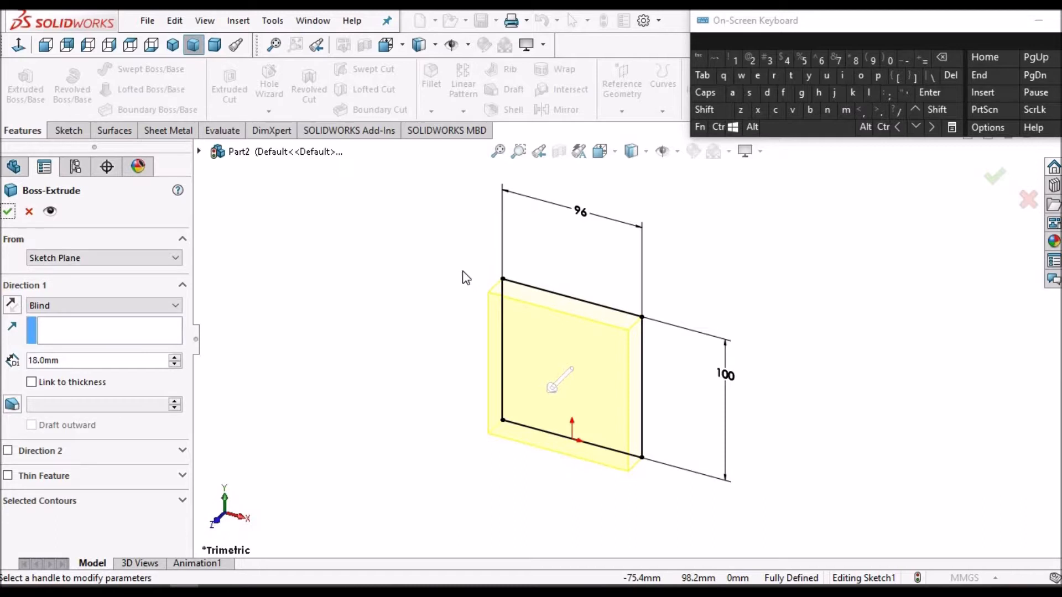
left_click(8, 211)
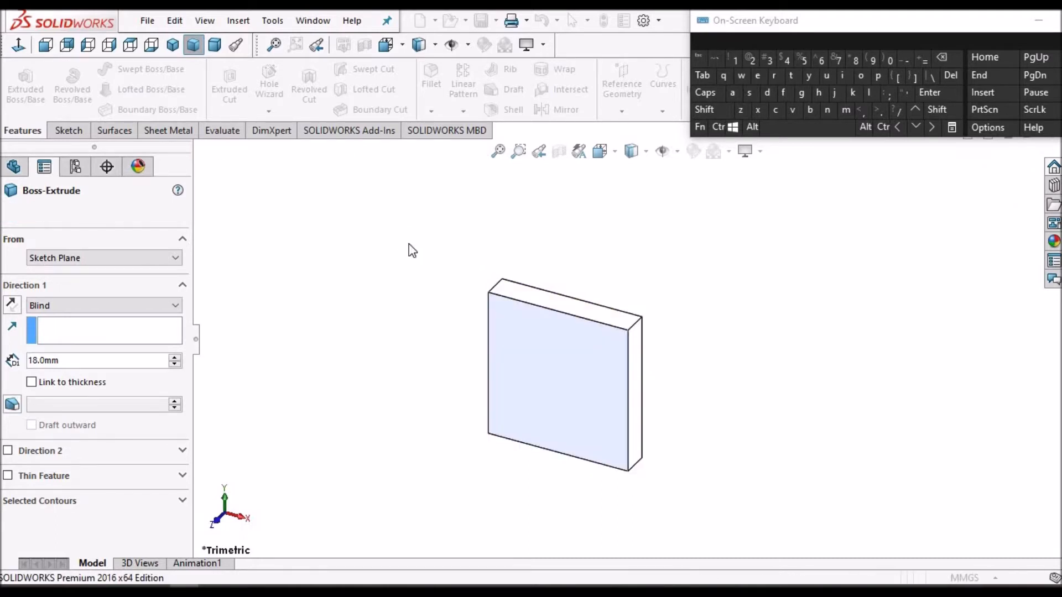
left_click(477, 21)
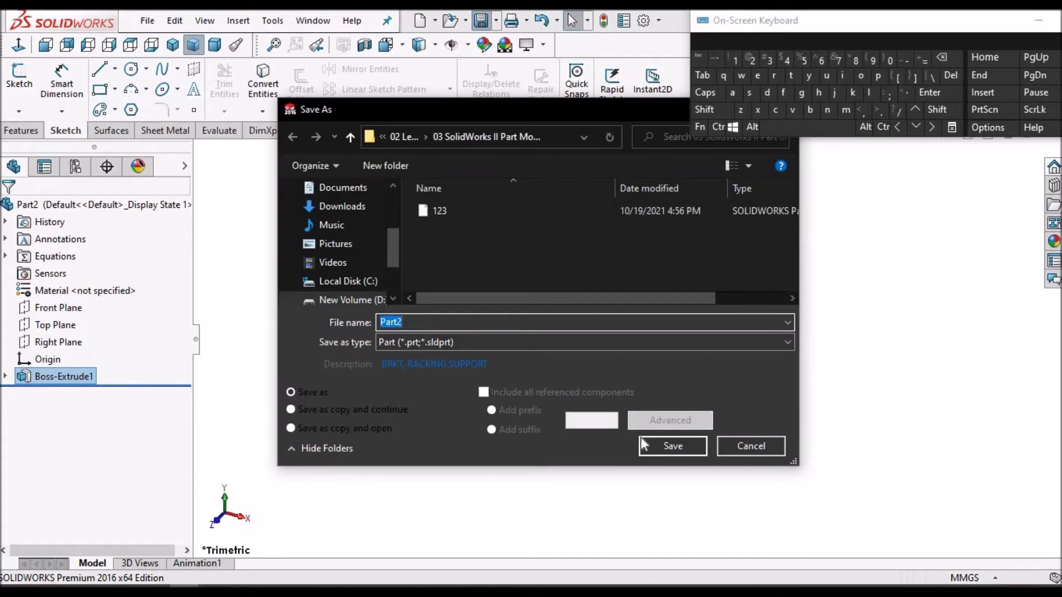
left_click(675, 445)
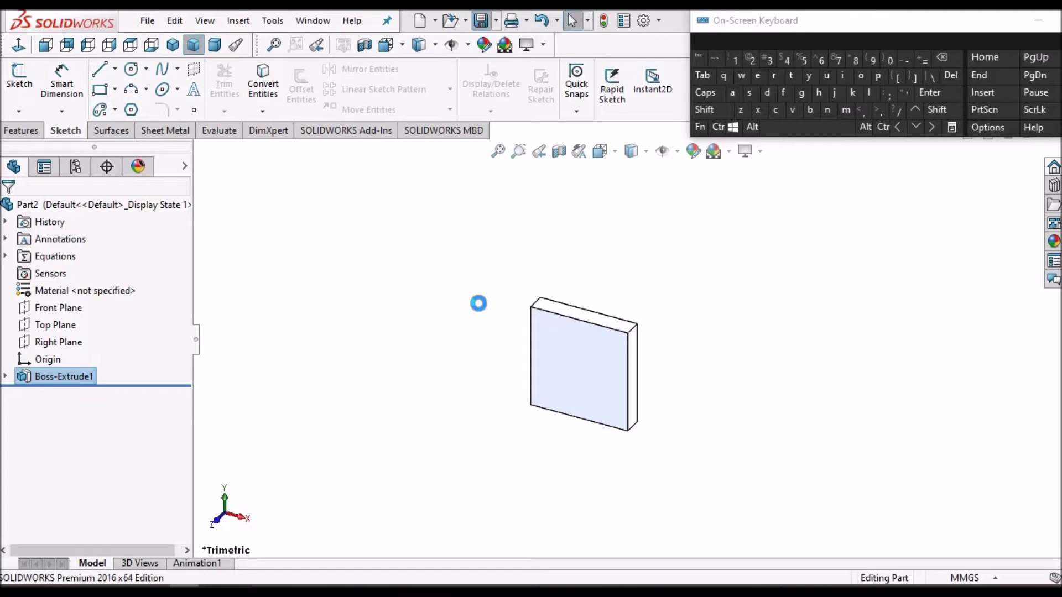
Step: Apply a light orange color to the whole part
right_click(106, 208)
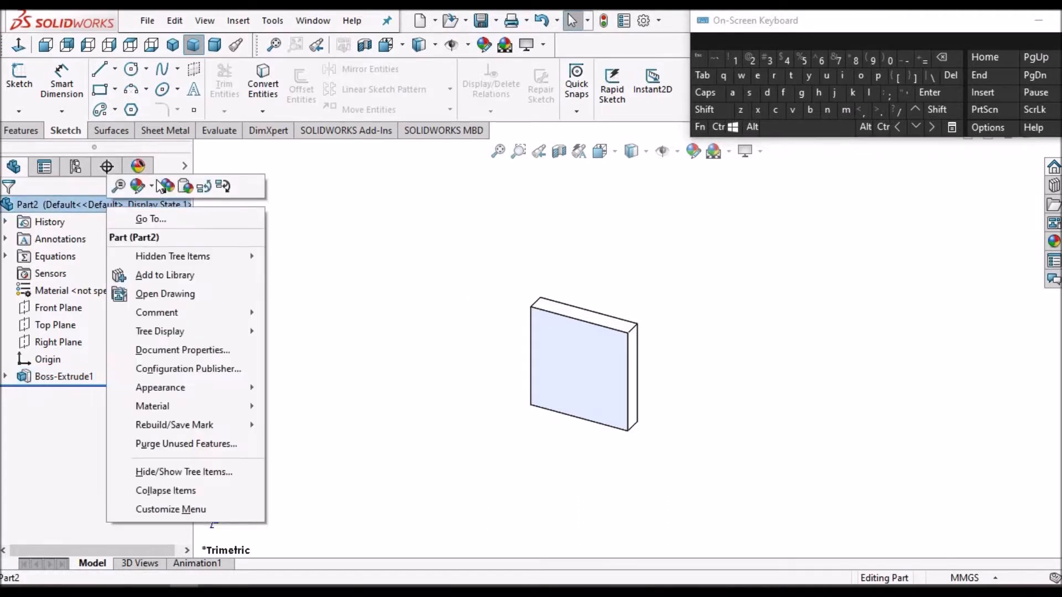
left_click(138, 186)
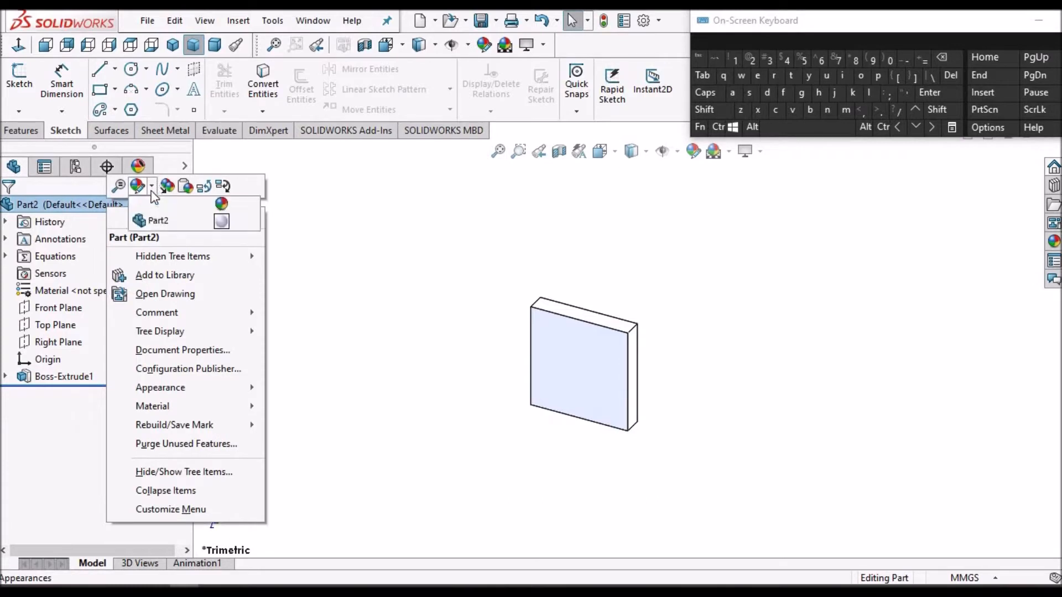
left_click(164, 227)
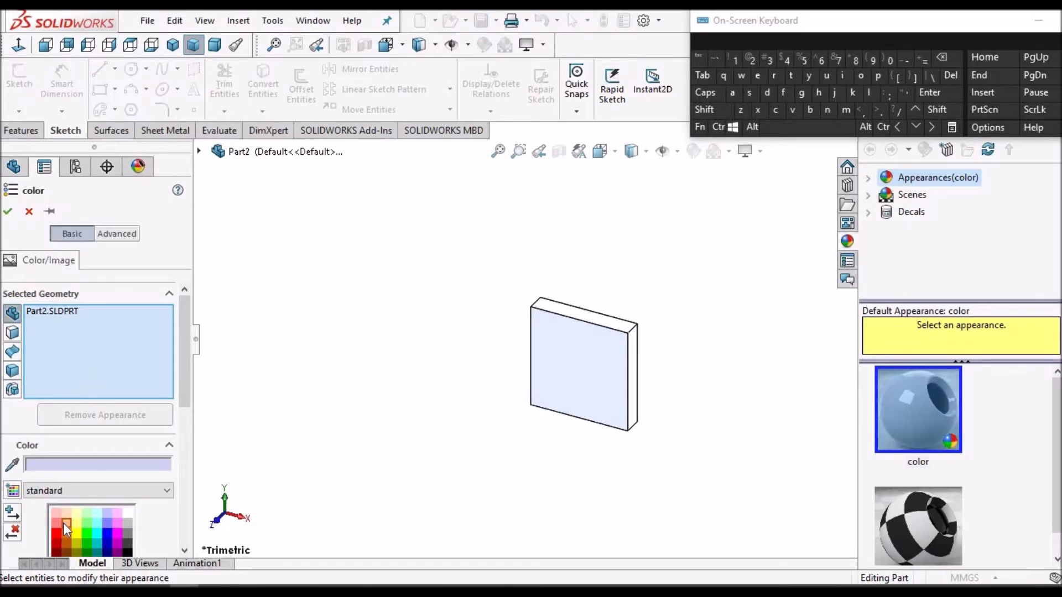
left_click(77, 533)
scroll(179, 421, "down", 5)
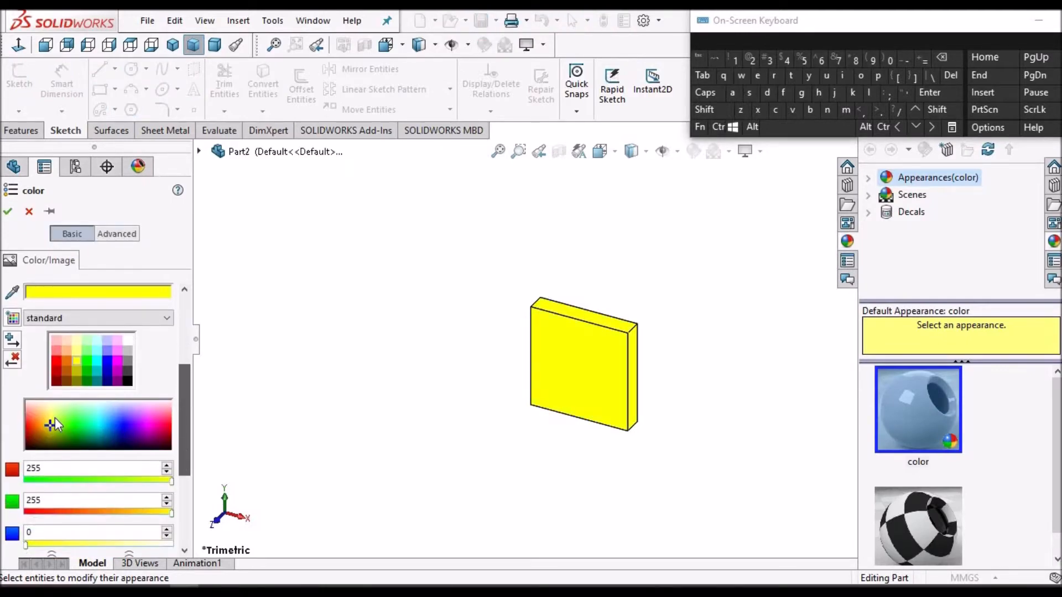
left_click(50, 421)
left_click(32, 423)
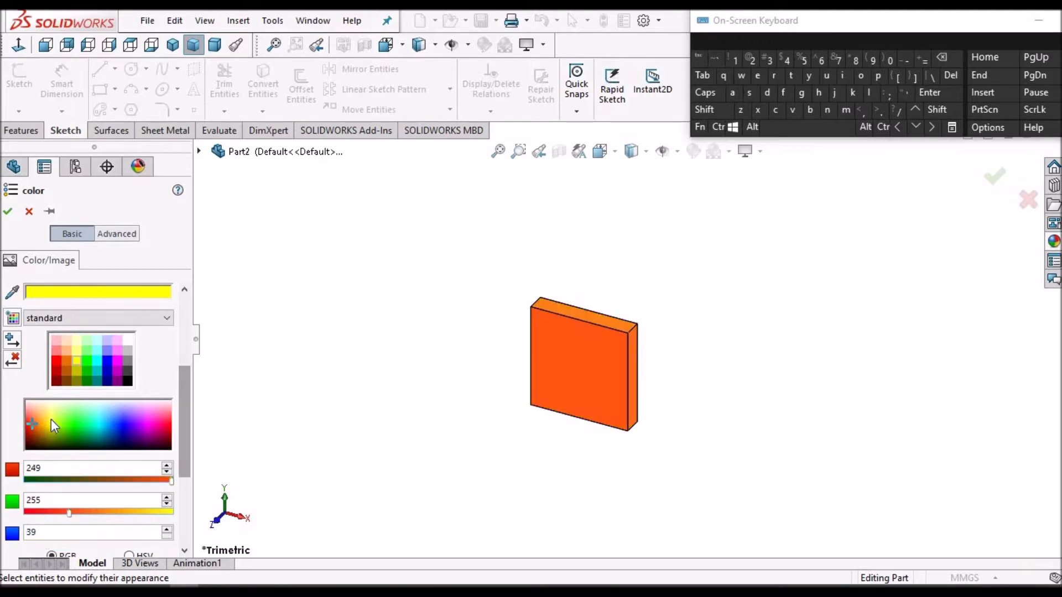
left_click(25, 425)
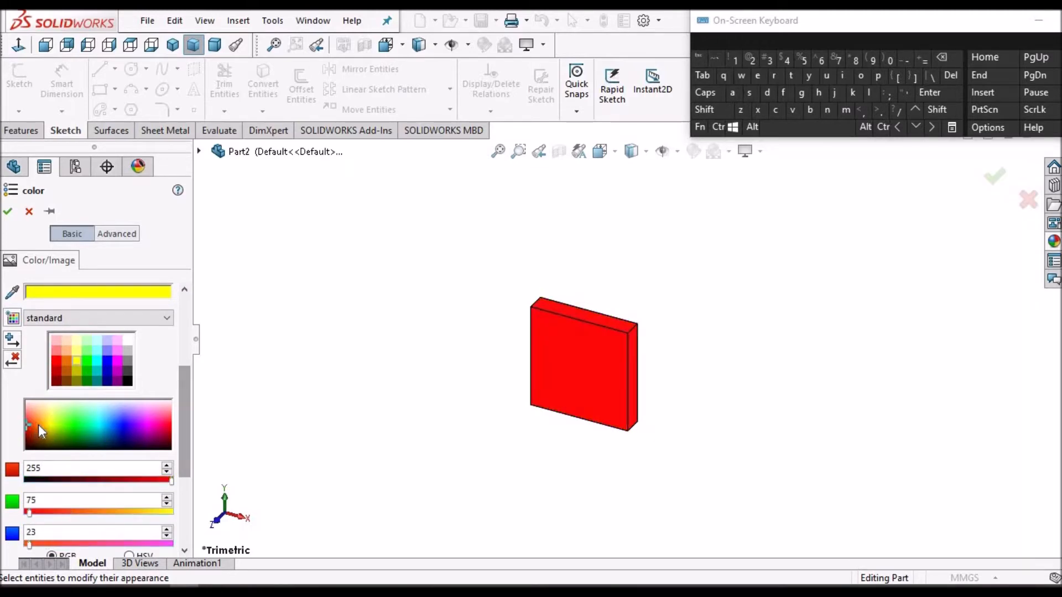
left_click(42, 414)
left_click(39, 415)
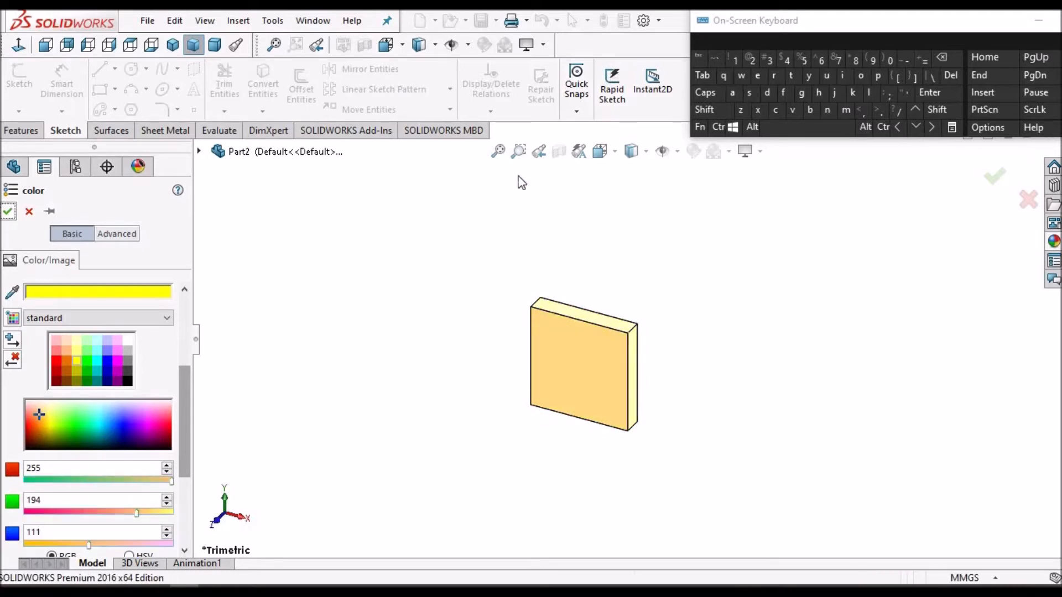
key("Return")
Step: Check the base shape on the drawing in Desc.pdf, and open a new sketch on the Top Plane in SOLIDWORKS
left_click(497, 151)
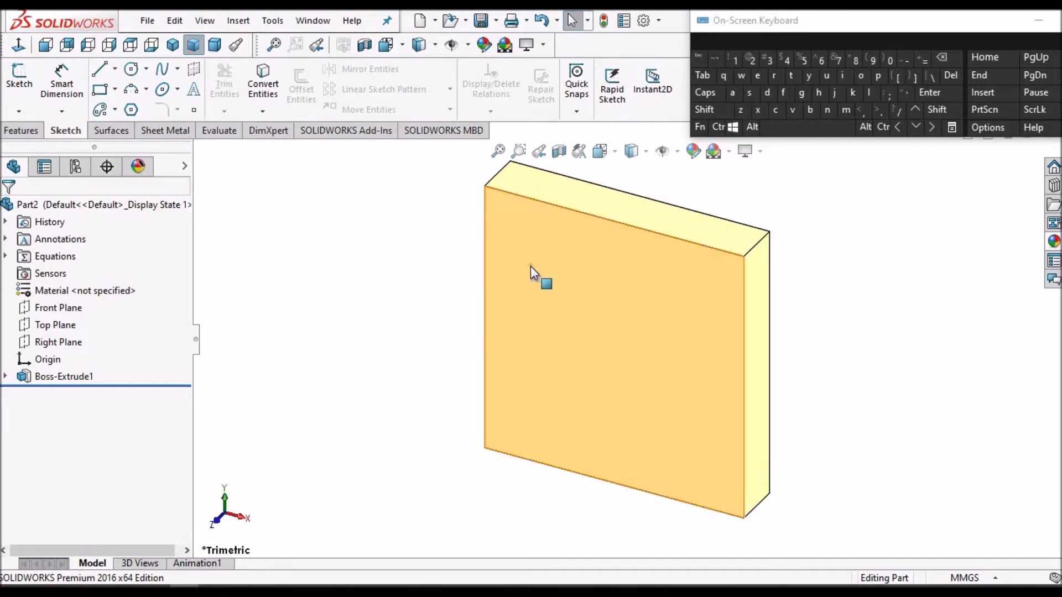
scroll(603, 314, "up", 3)
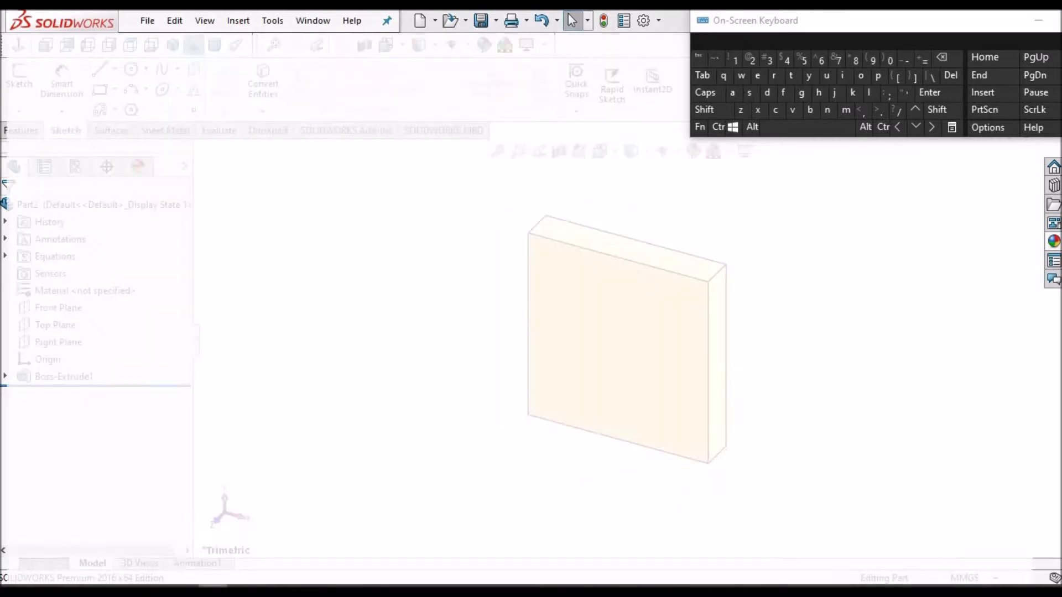
left_click(212, 589)
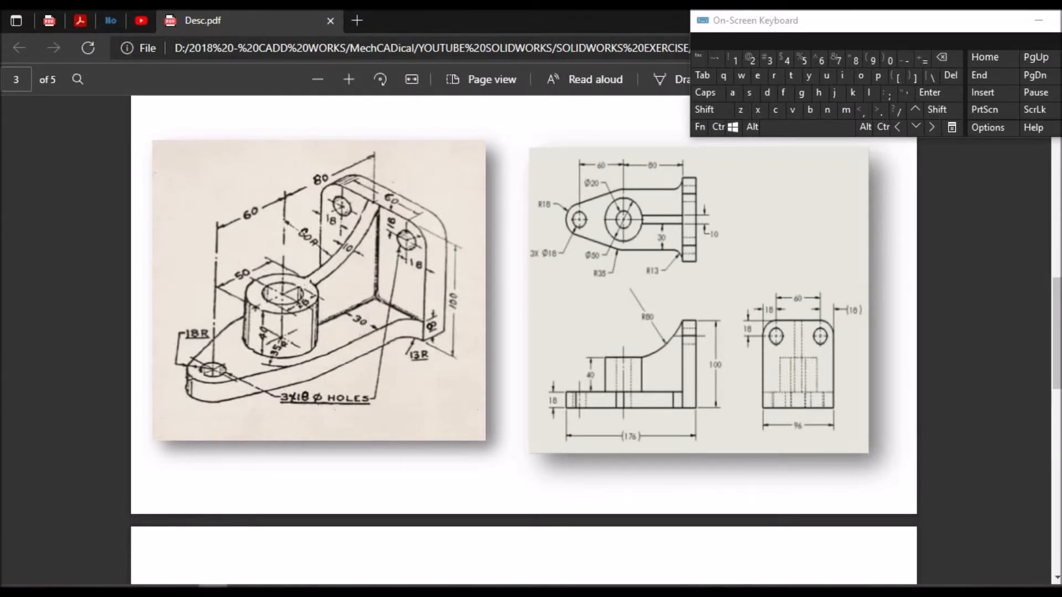
left_click(183, 589)
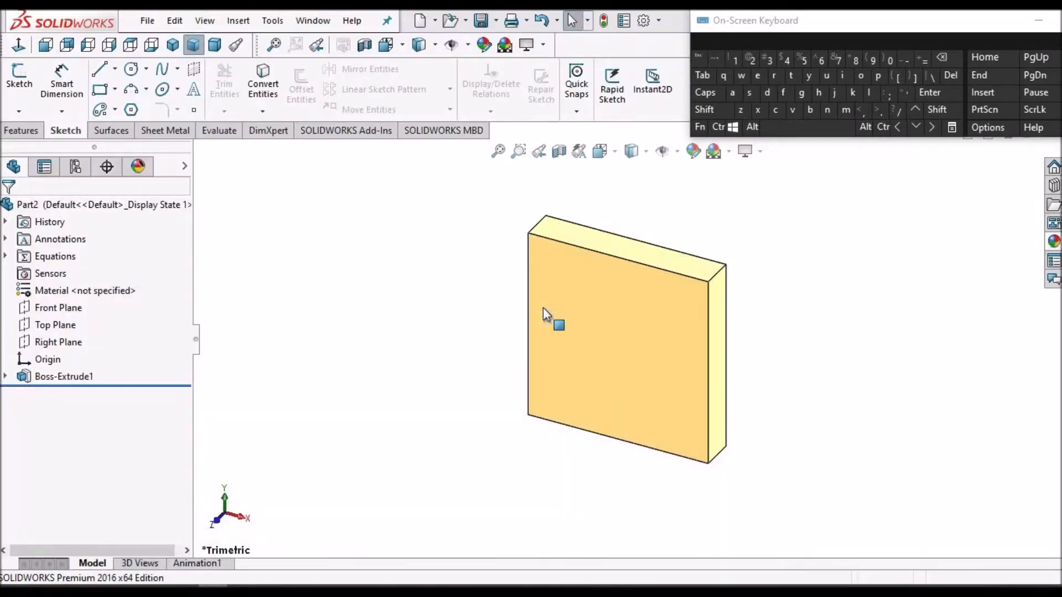
left_click(58, 328)
left_click(20, 78)
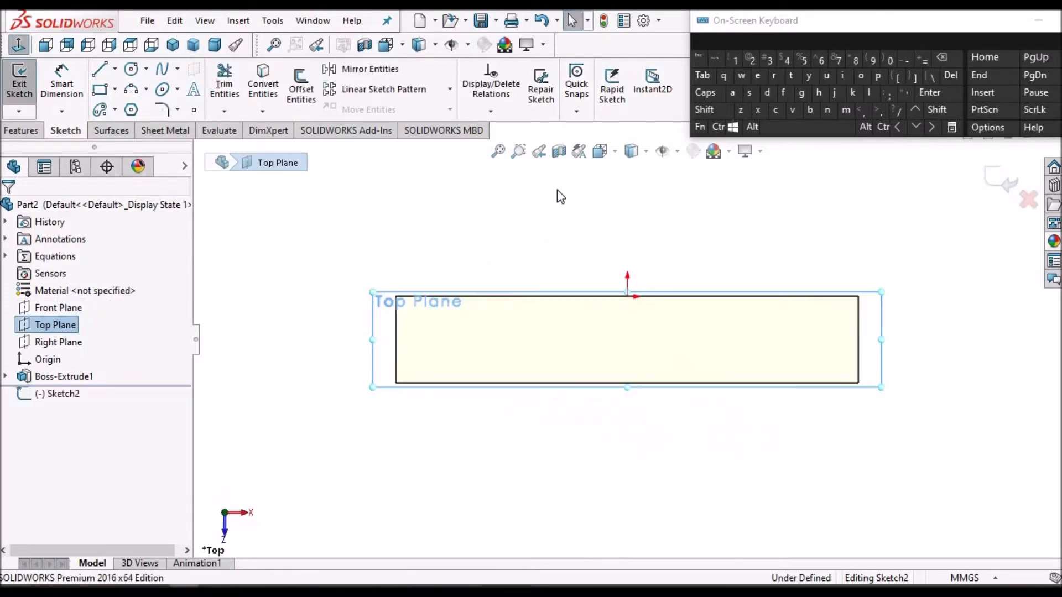
Step: Sketch a vertical centerline about 82 mm long from the midpoint of the plate's front edge, pointing away from the plate
left_click(116, 70)
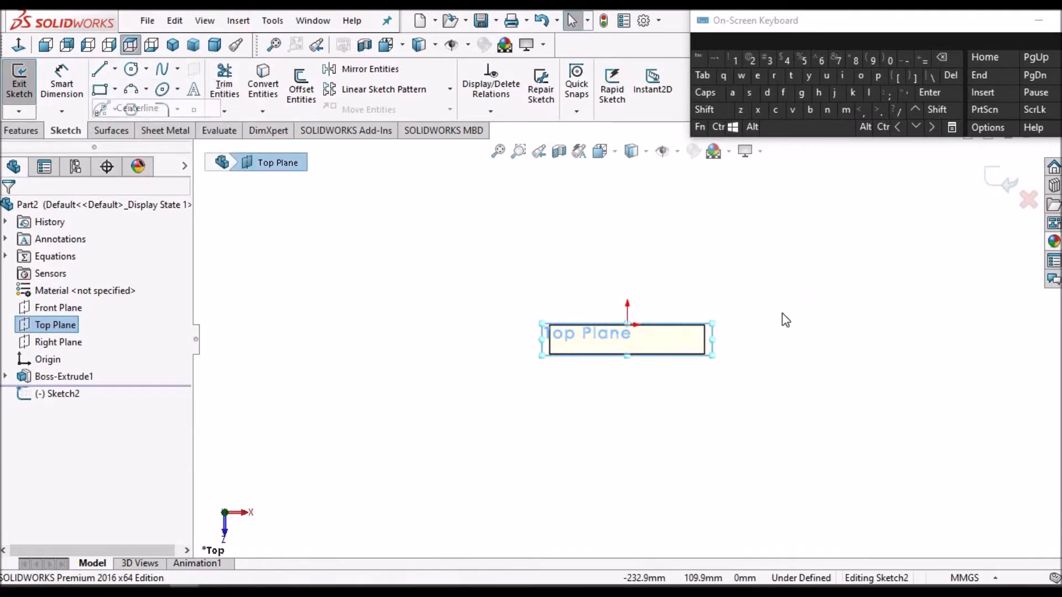
scroll(636, 357, "down", 5)
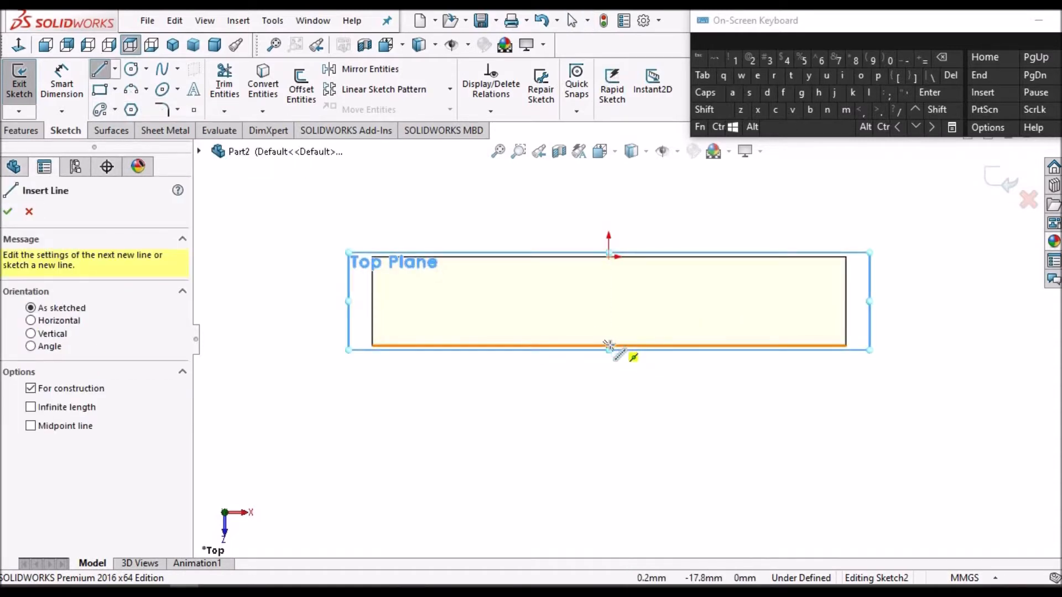
key("Escape")
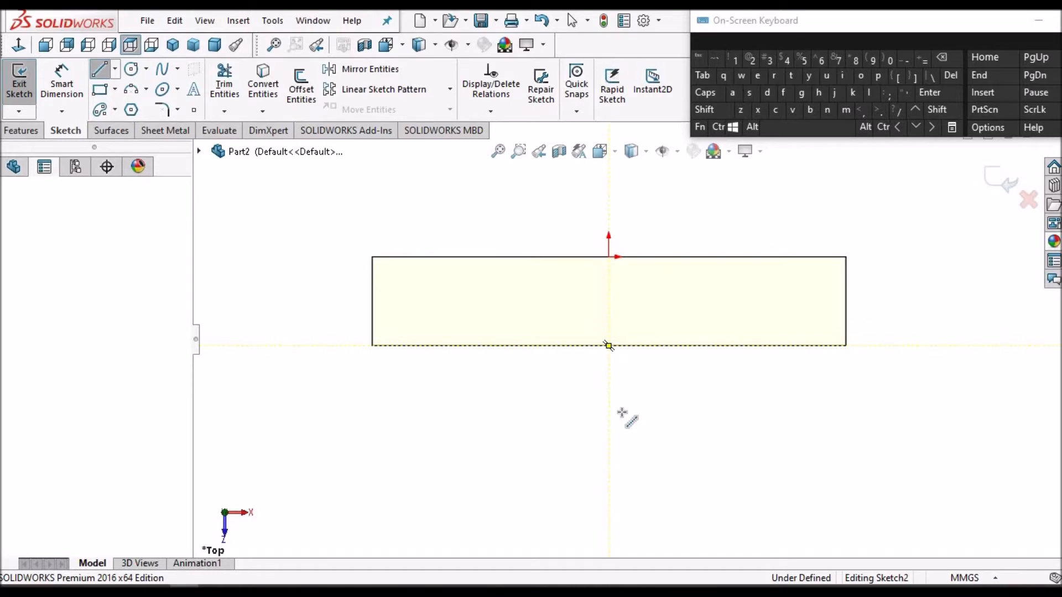
left_click(608, 346)
scroll(628, 432, "up", 4)
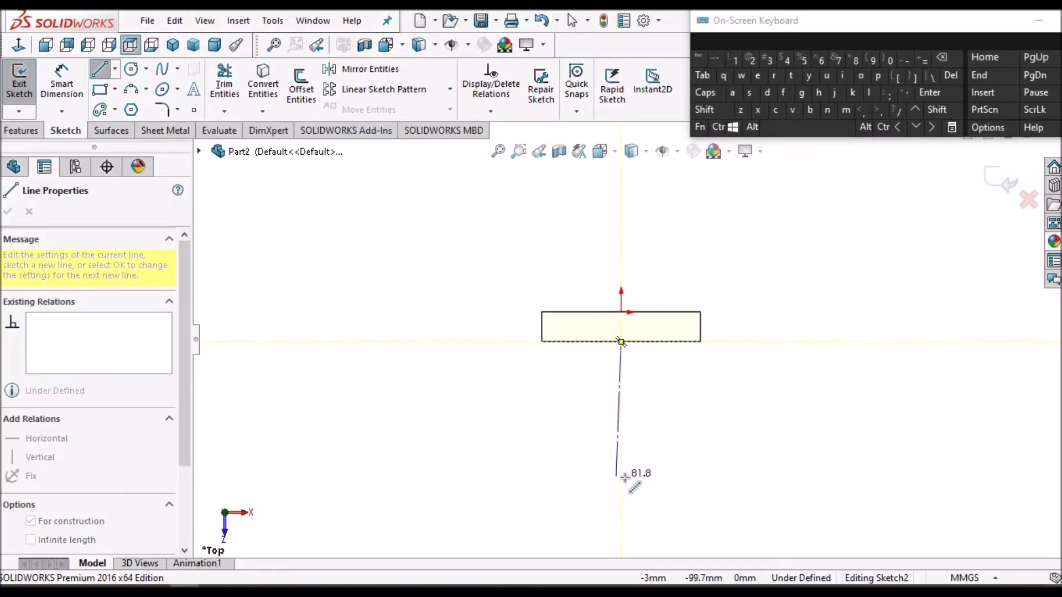
left_click(621, 477)
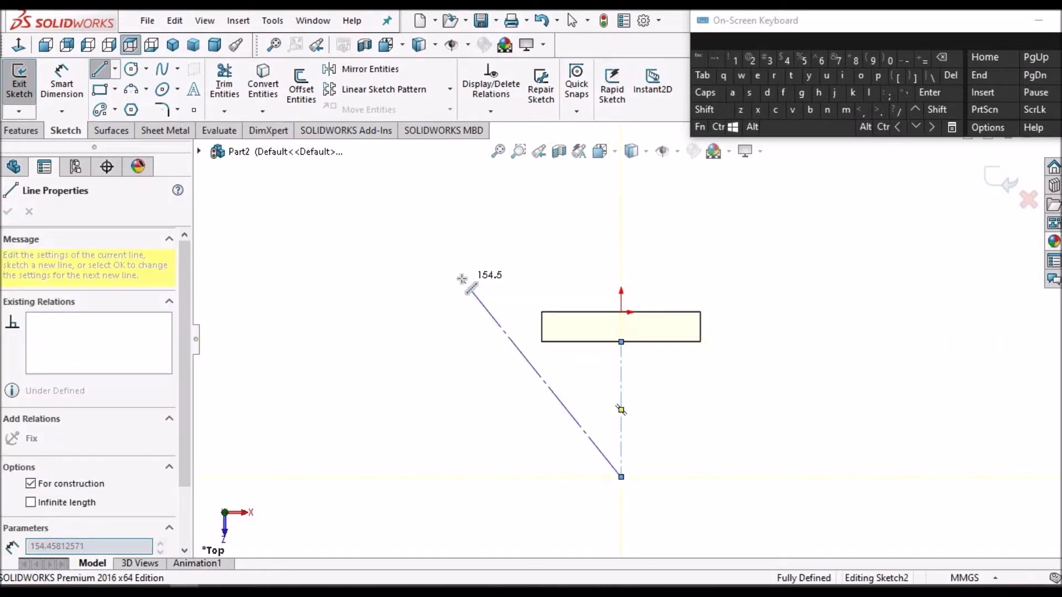
right_click(462, 279)
left_click(509, 316)
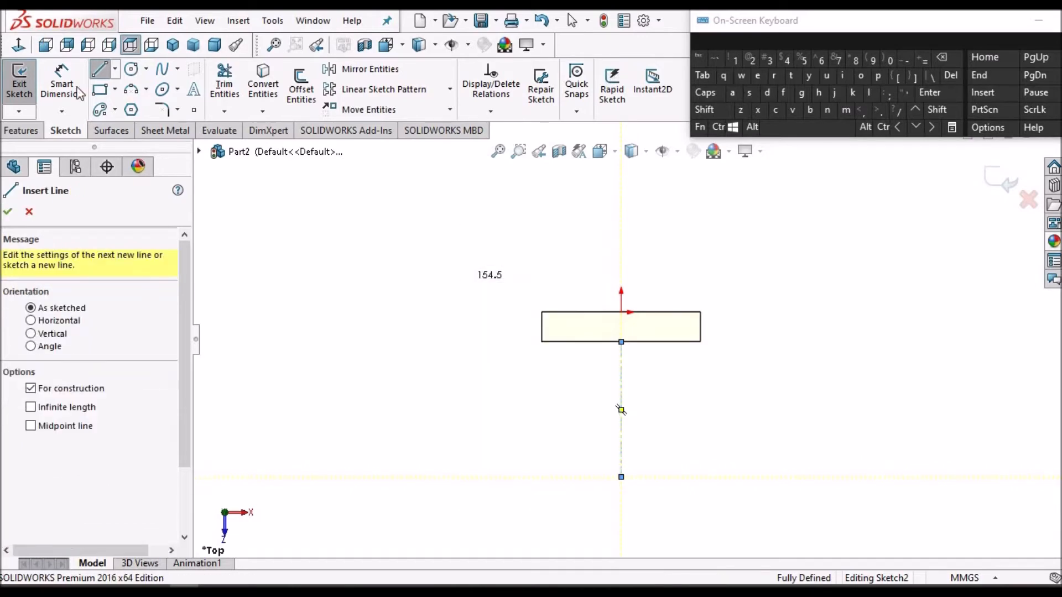
key("Escape")
Step: Check the hole distances on the drawing in Desc.pdf, and dimension the centerline in SOLIDWORKS at 140 mm
left_click(70, 84)
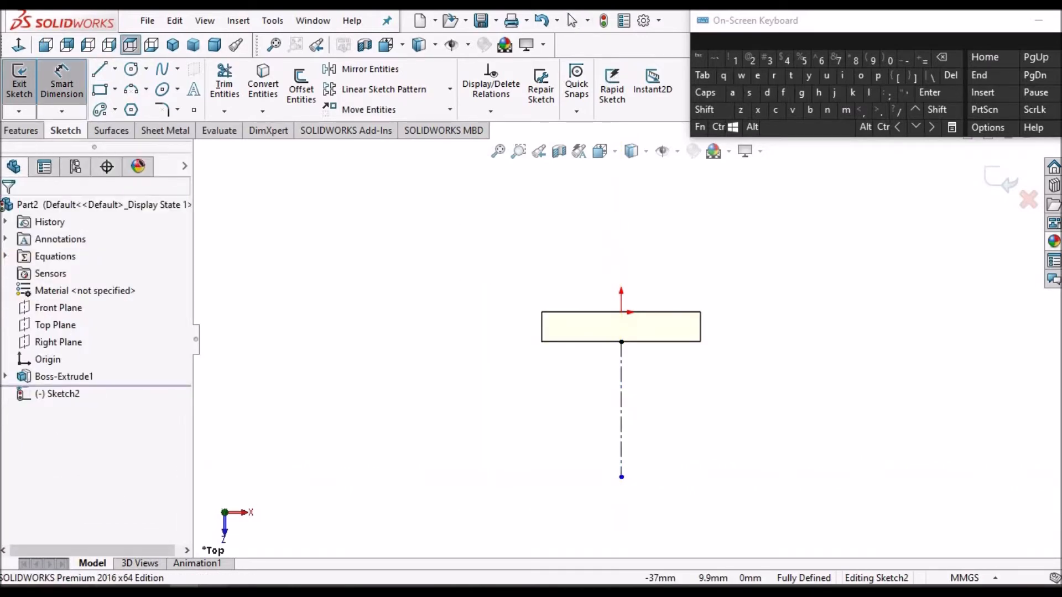
left_click(213, 589)
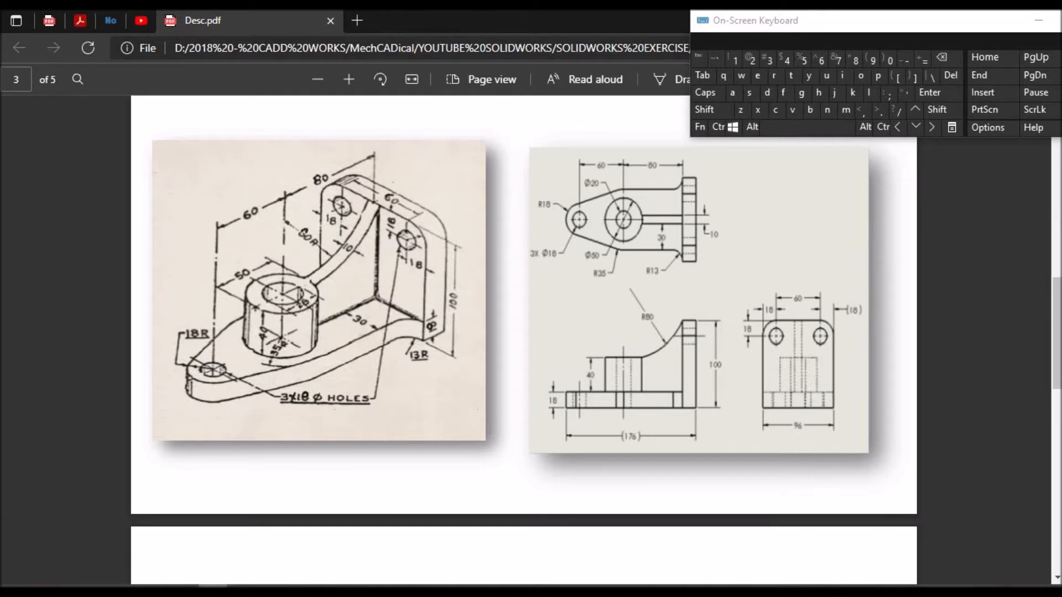
left_click(213, 589)
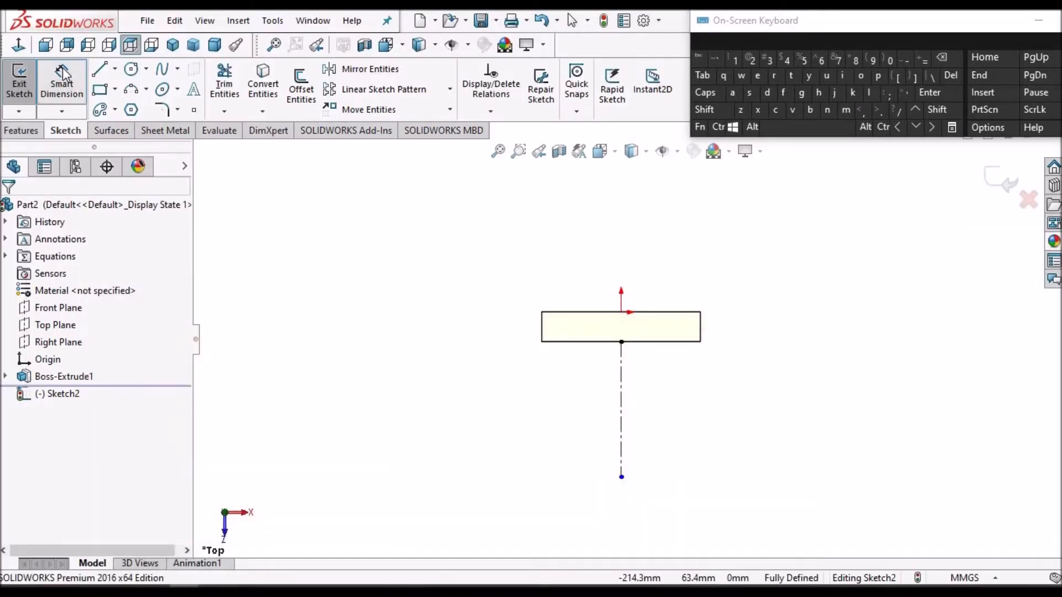
left_click(67, 78)
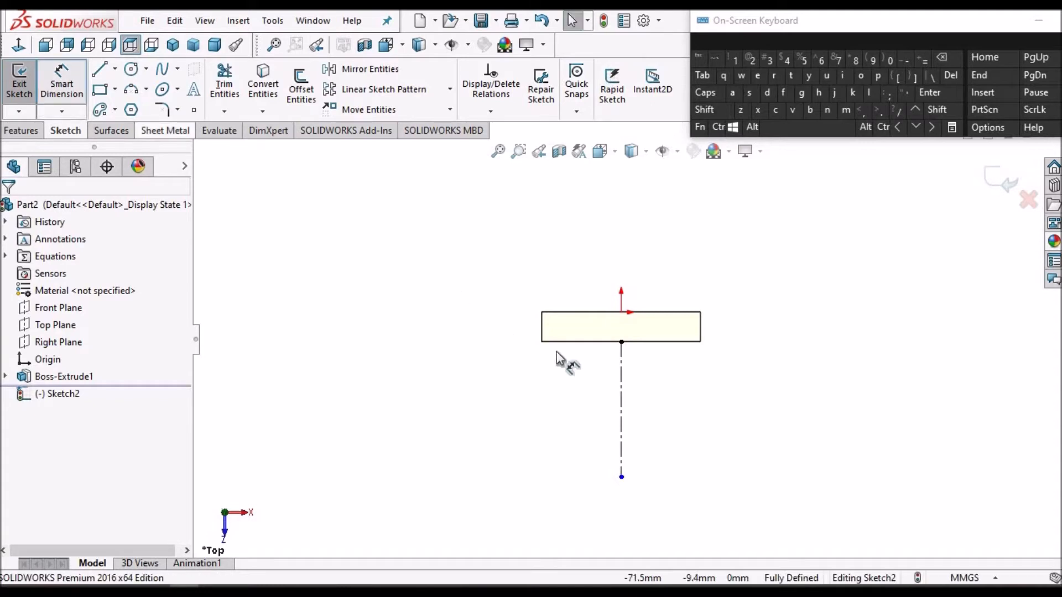
left_click(622, 409)
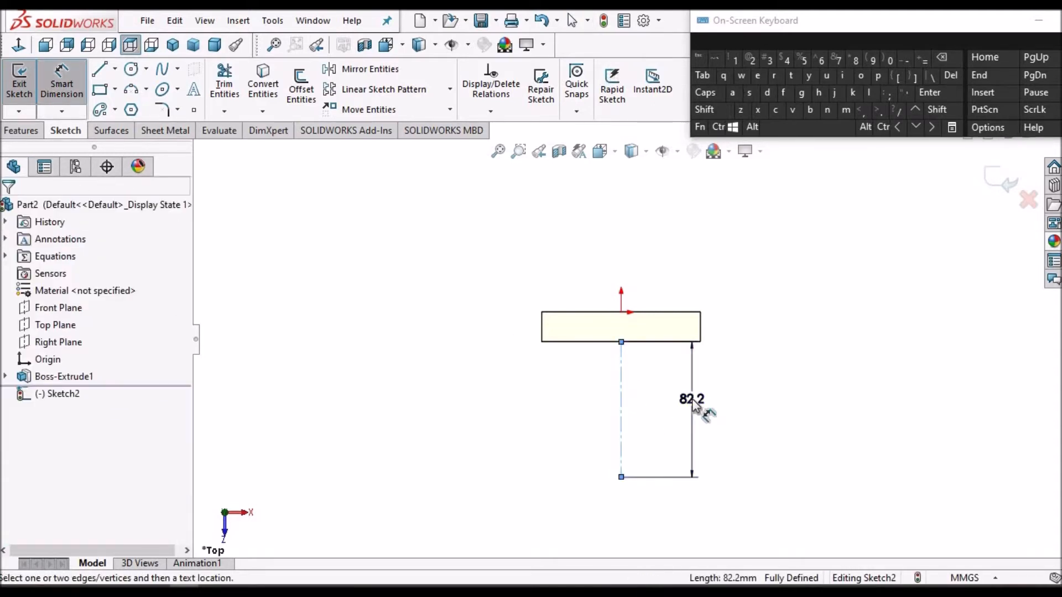
left_click(692, 399)
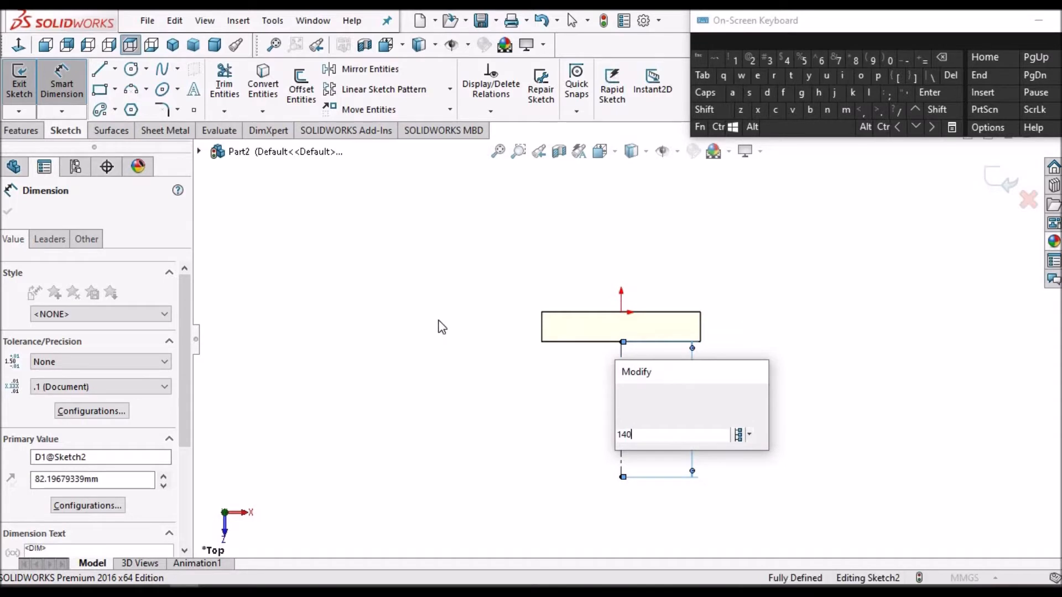
key("Return")
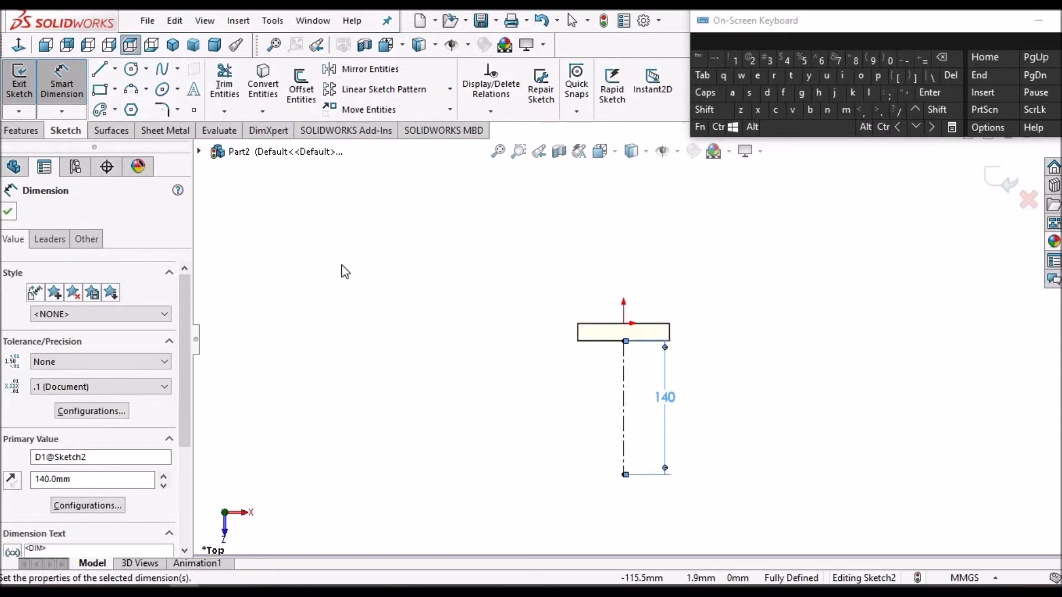
Step: Sketch a circle about 37 mm in diameter centered on the free end of the centerline
scroll(732, 455, "down", 2)
left_click(131, 68)
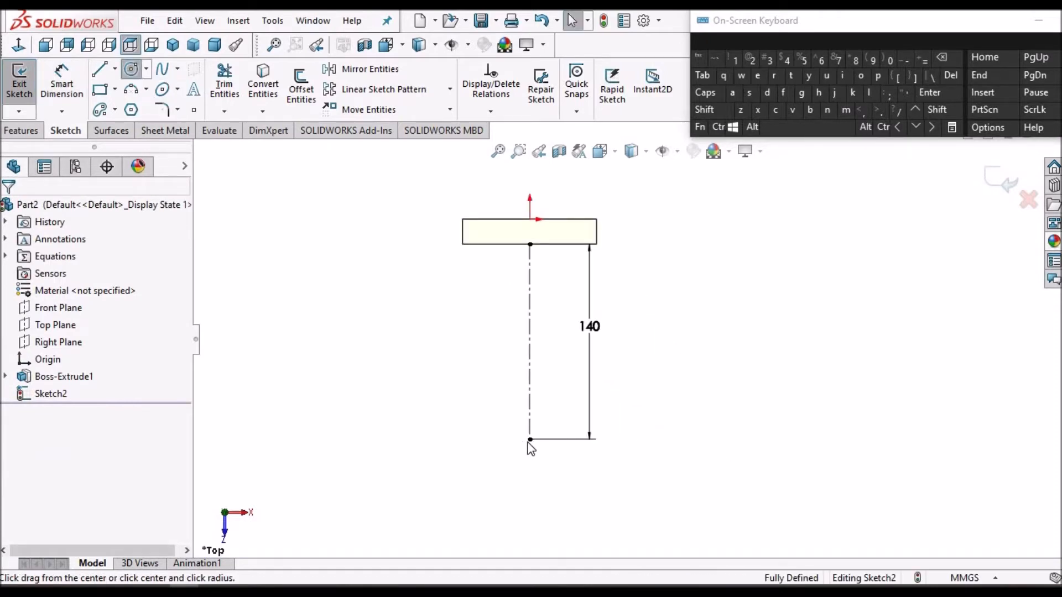
left_click_drag(530, 440, 552, 427)
right_click(376, 354)
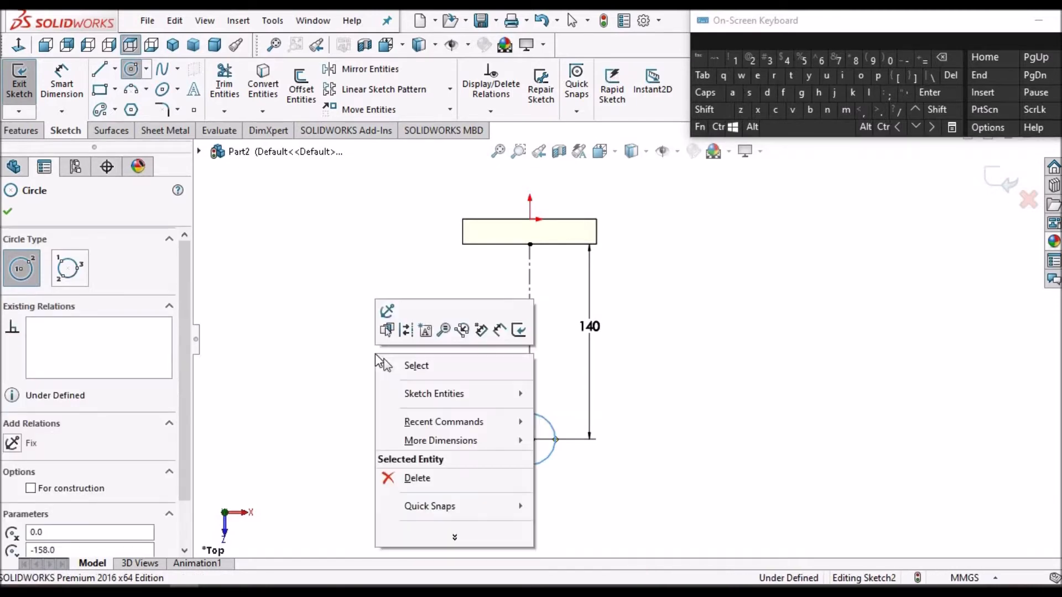
left_click(398, 365)
left_click(232, 192)
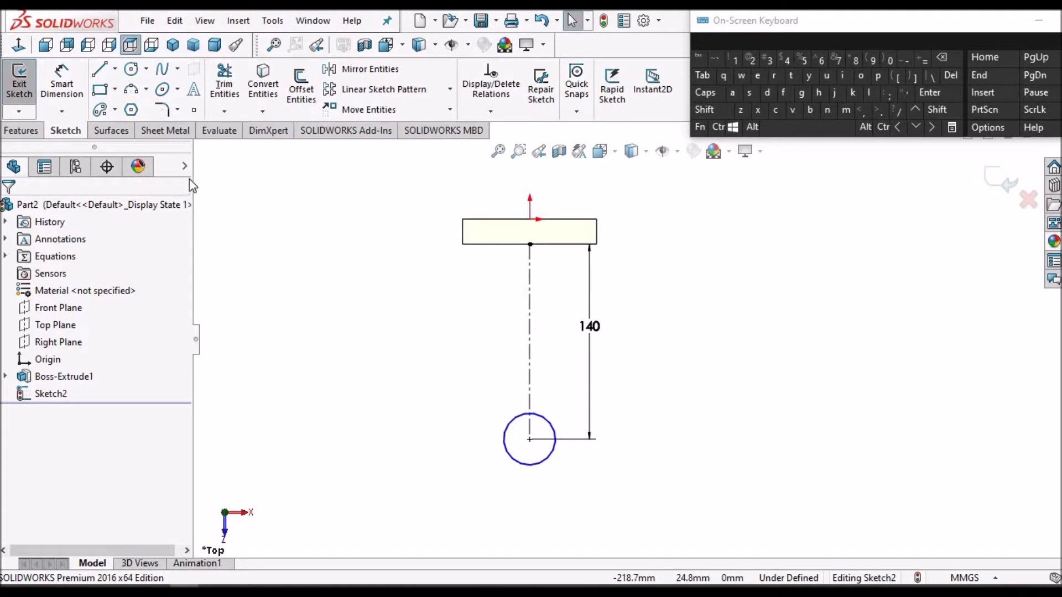
Step: Dimension the circle's diameter at 18 mm and convert the circle to construction geometry
left_click(61, 84)
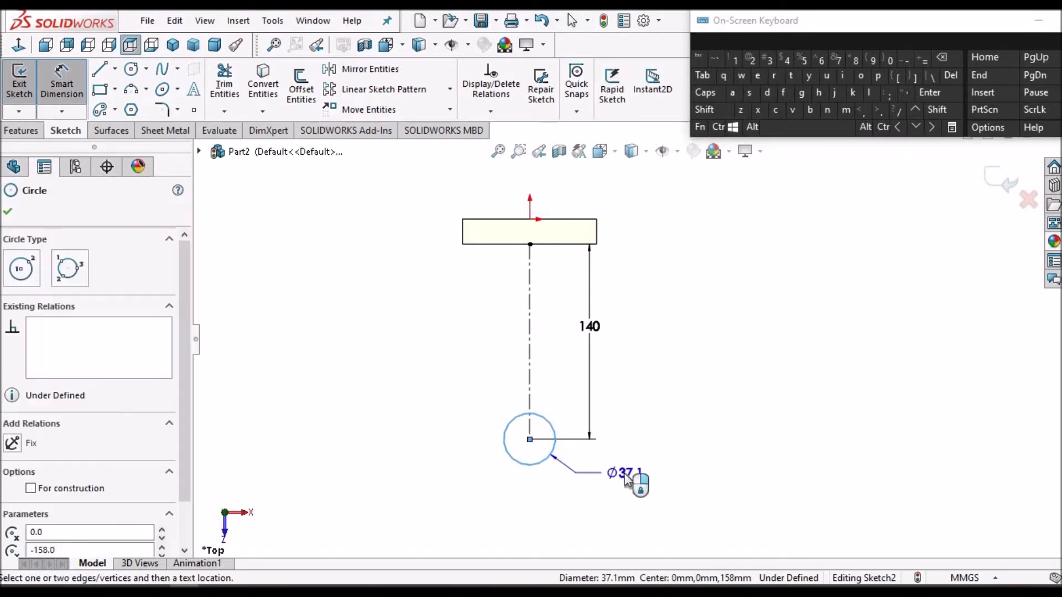
left_click(631, 479)
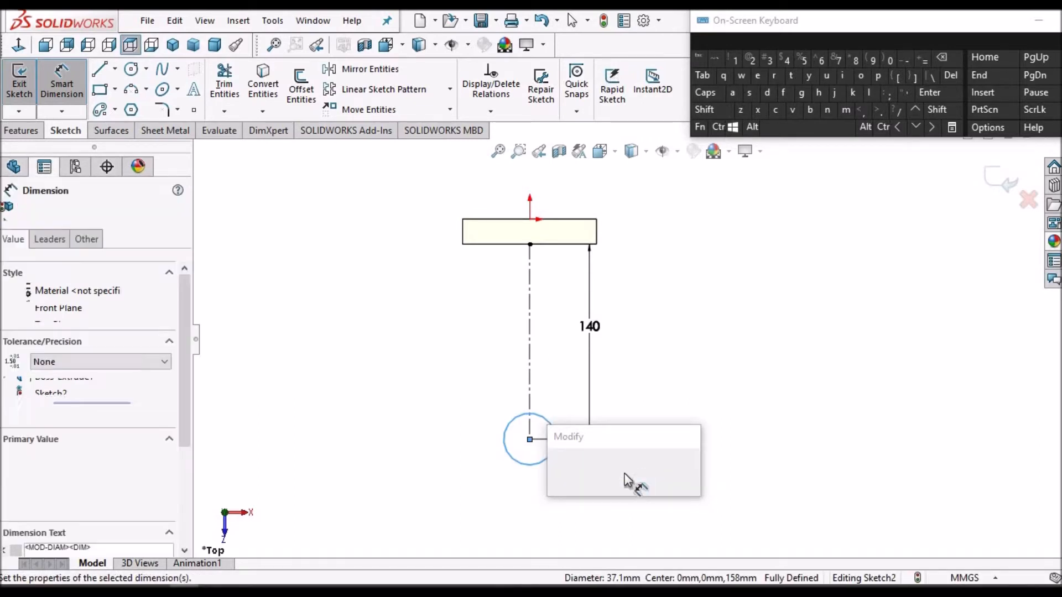
type("18")
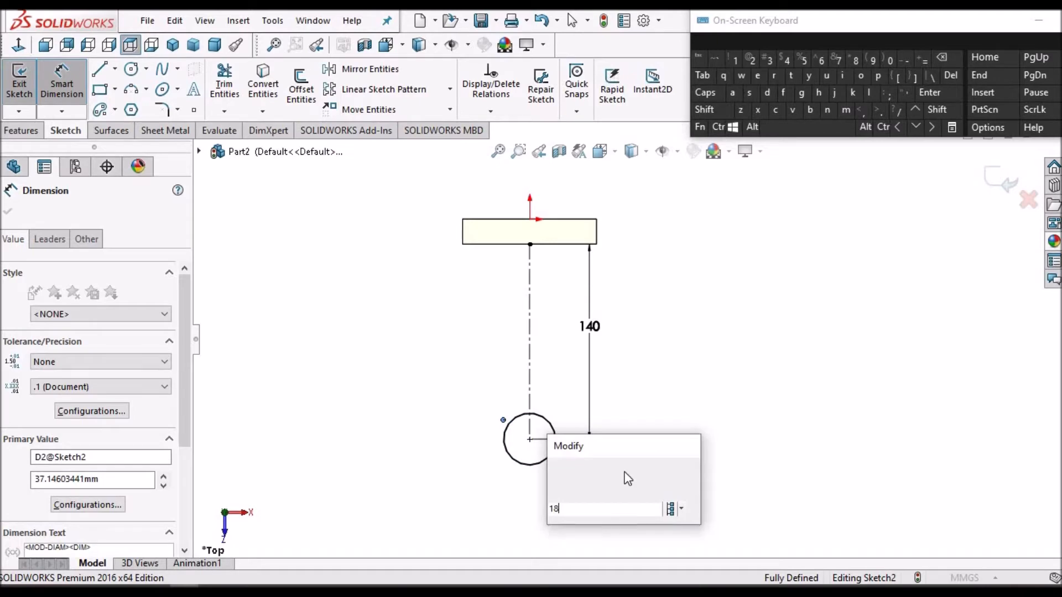
key("Return")
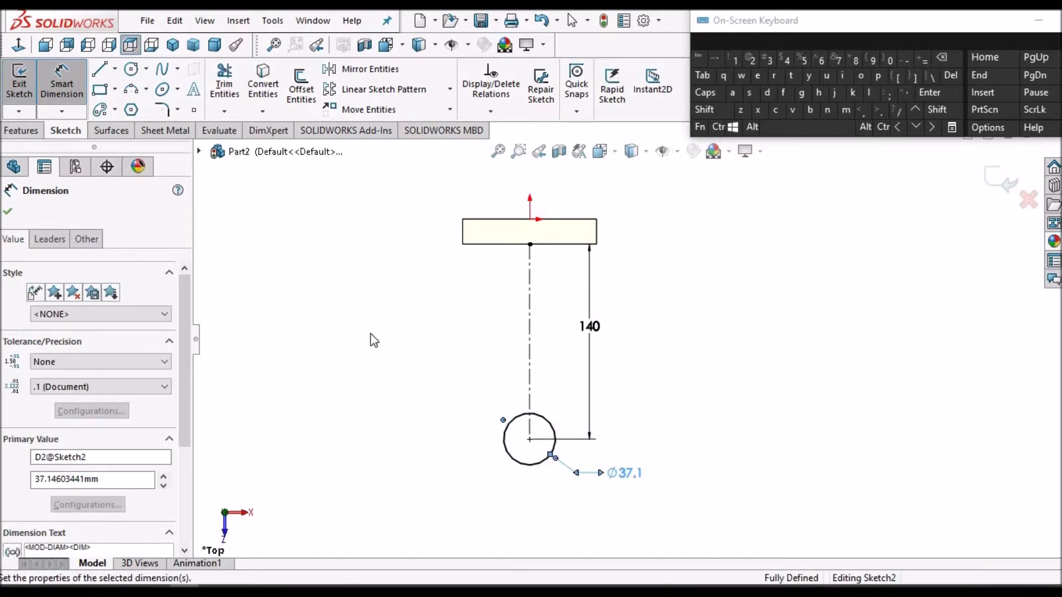
left_click(9, 214)
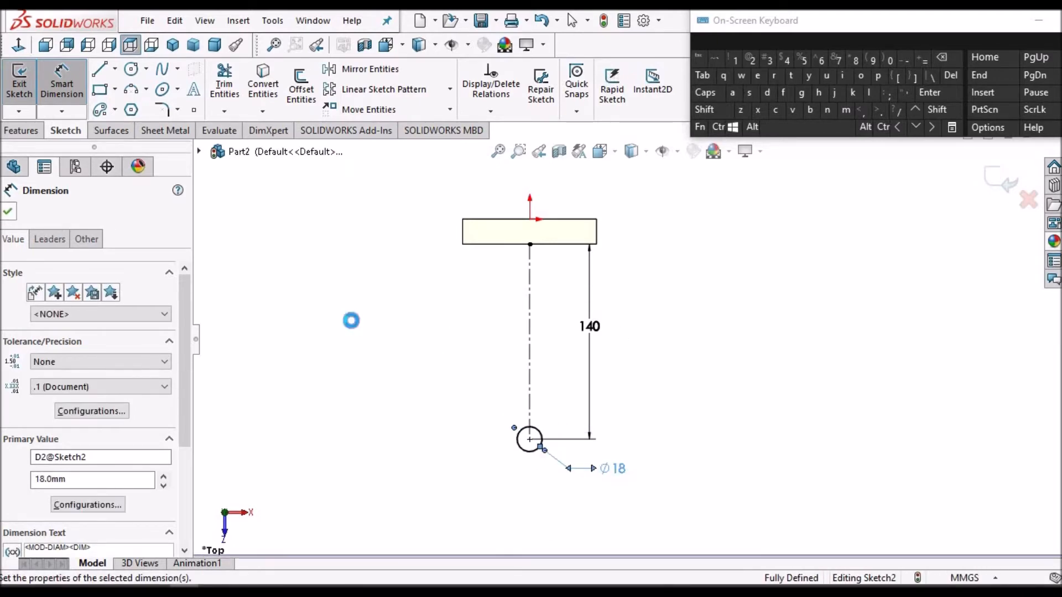
scroll(560, 430, "down", 4)
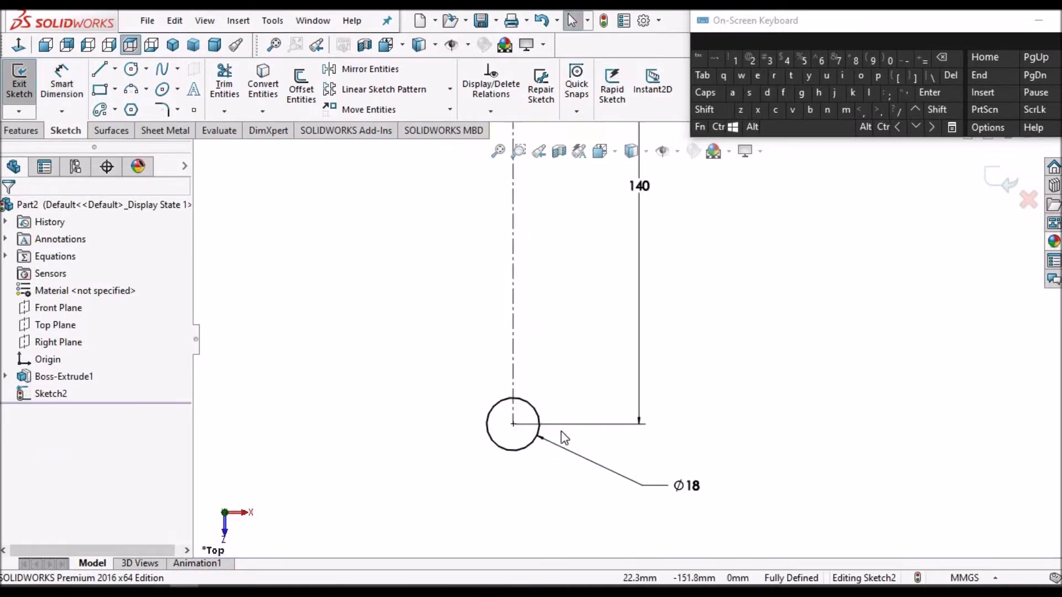
left_click(535, 407)
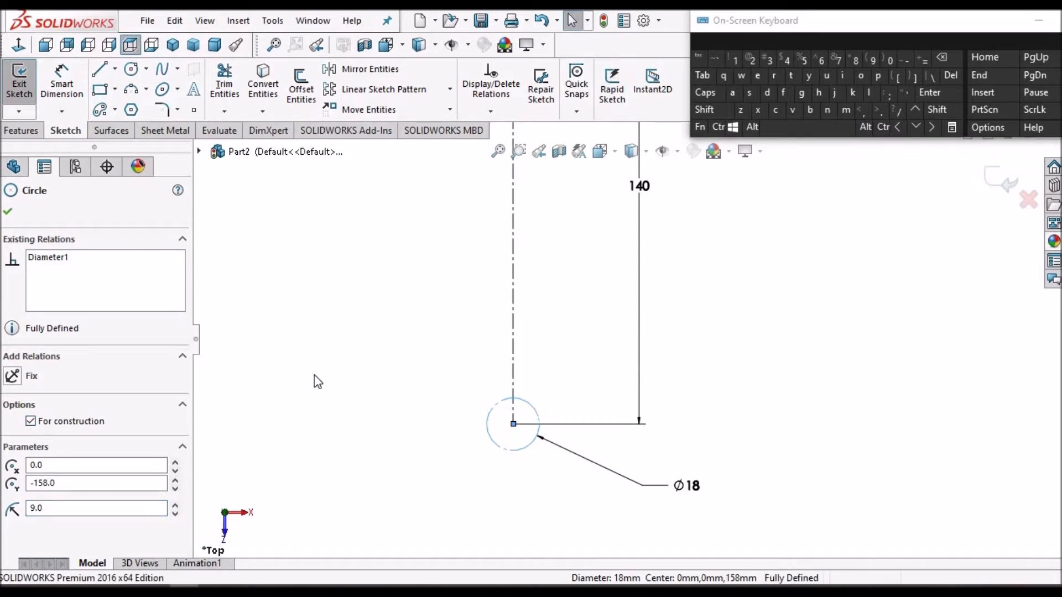
Step: Sketch a 180° centerpoint arc about 19.6 mm in radius around the construction circle's center, bulging away from the plate
key("Escape")
scroll(600, 327, "up", 3)
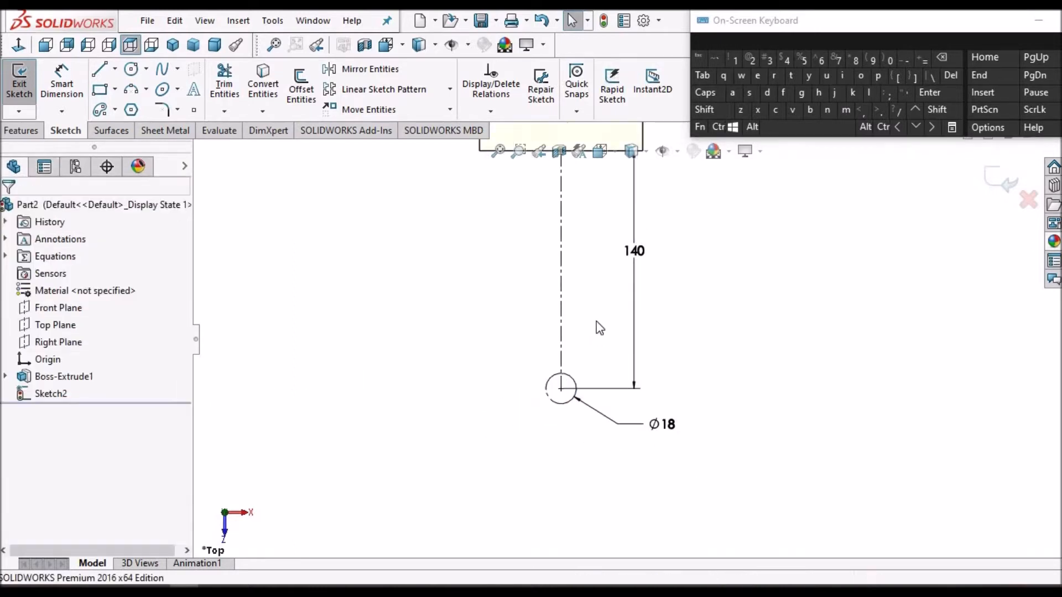
left_click(146, 89)
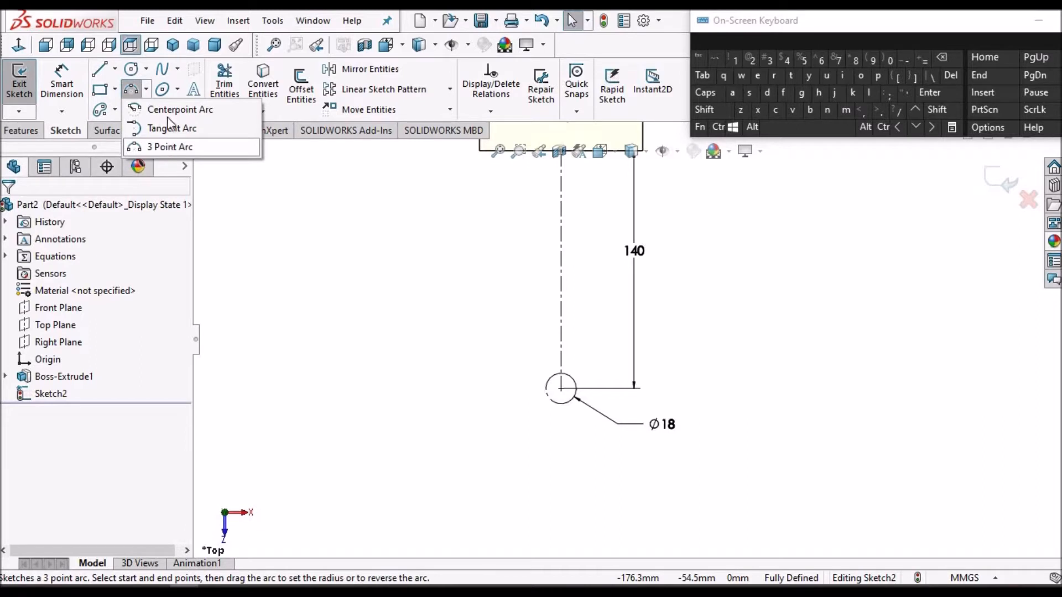
left_click(175, 112)
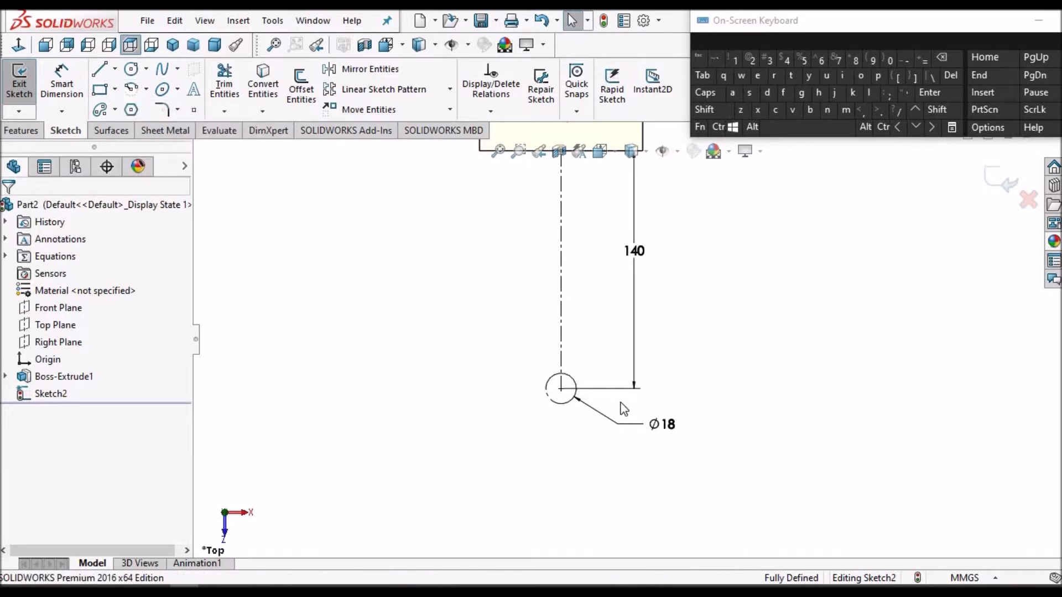
scroll(570, 394, "down", 2)
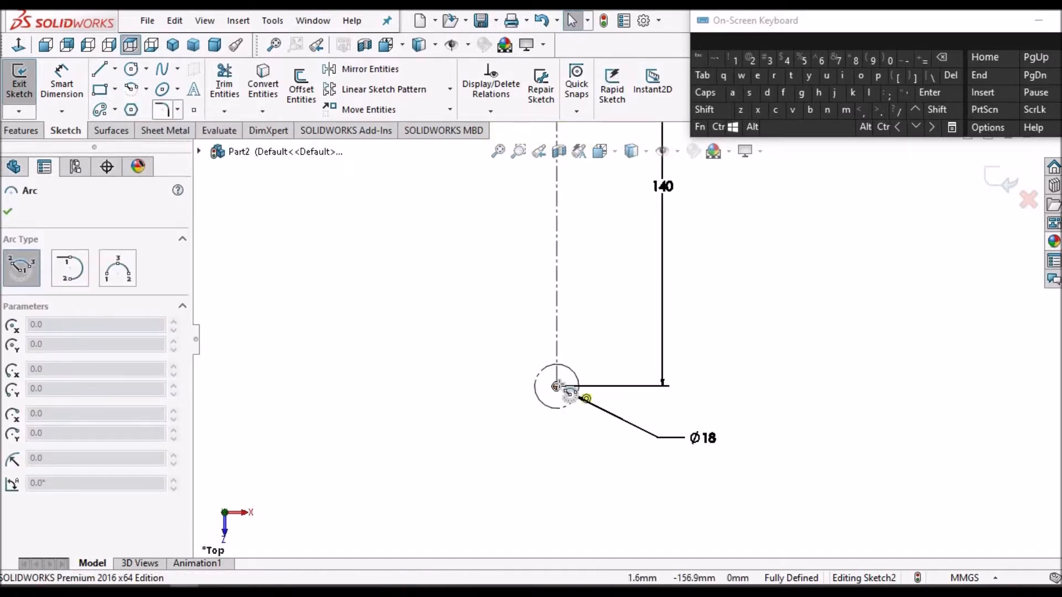
left_click(557, 386)
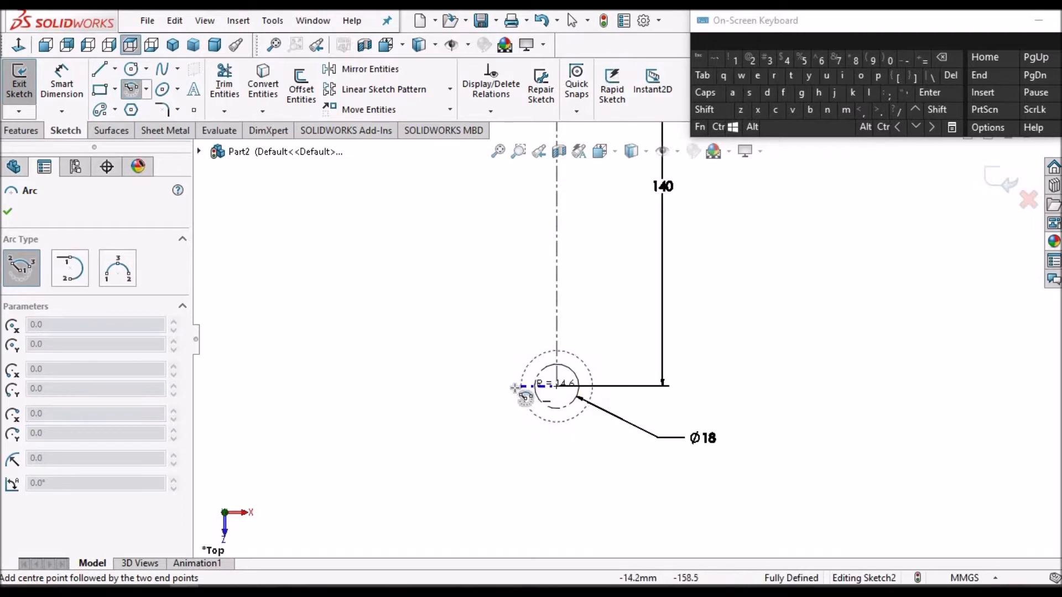
left_click(509, 387)
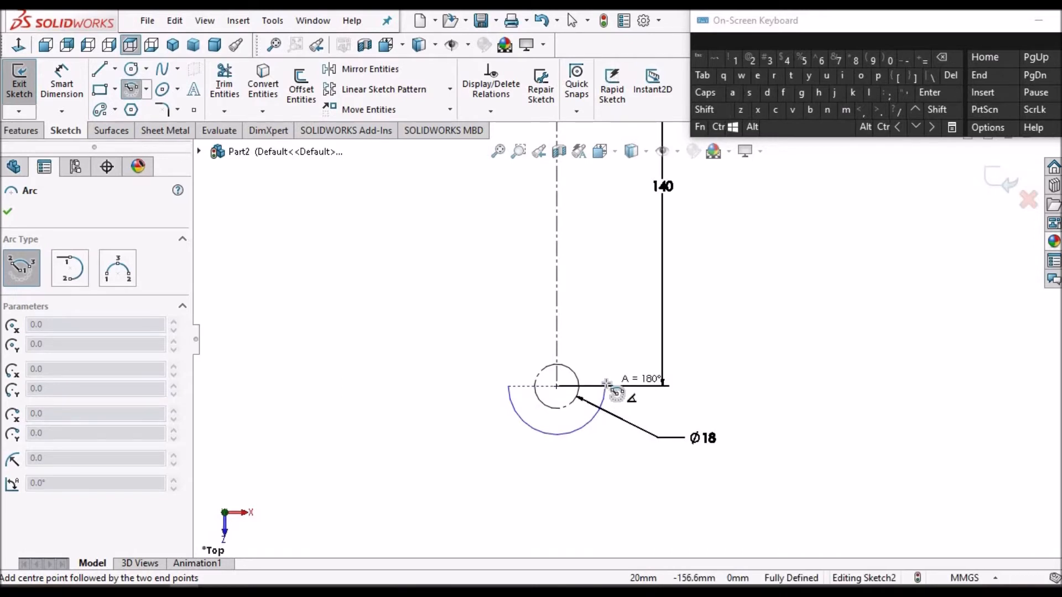
left_click(607, 383)
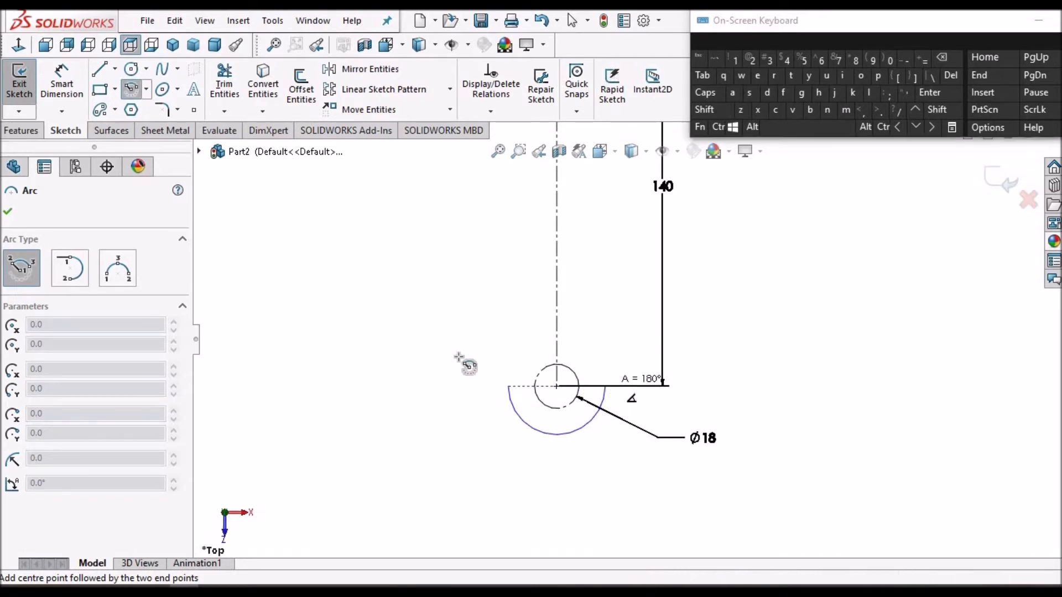
right_click(408, 318)
left_click(406, 323)
Step: Dimension the semicircular end arc's radius at 18 mm
scroll(397, 334, "up", 3)
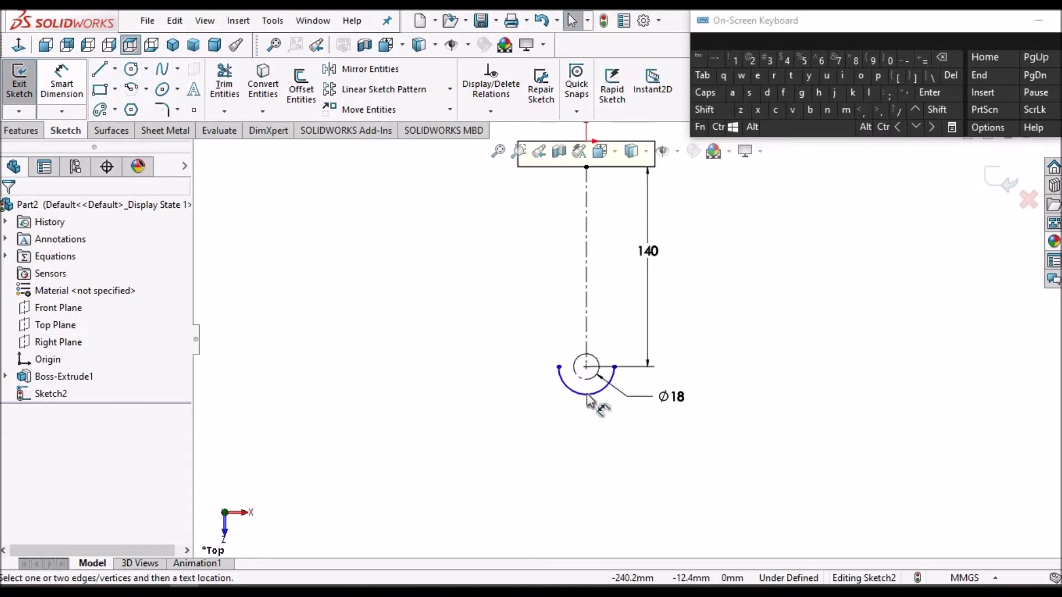
left_click(72, 87)
scroll(603, 402, "down", 2)
left_click(611, 372)
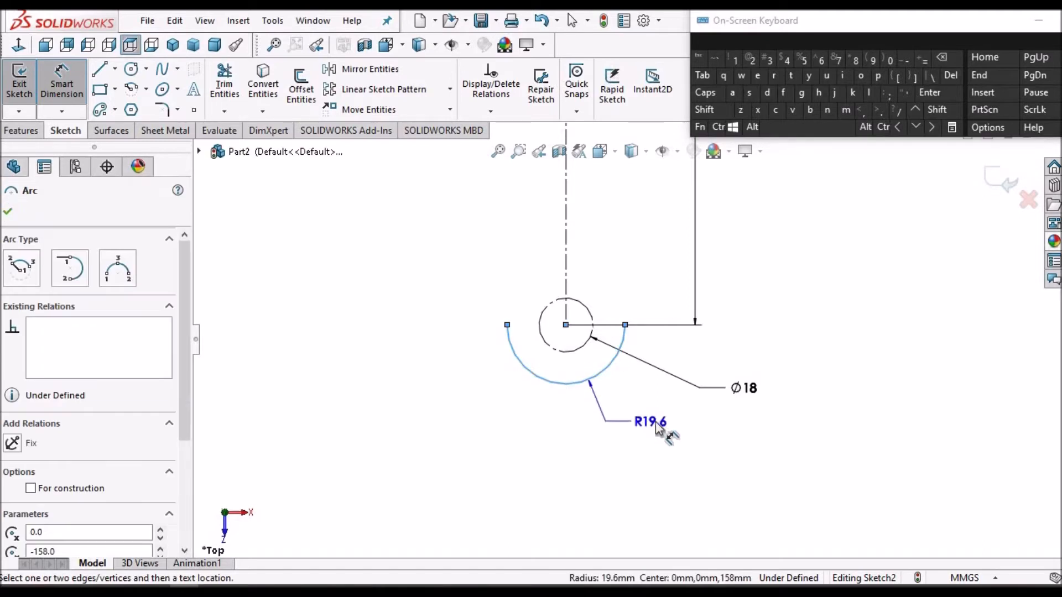
left_click(656, 427)
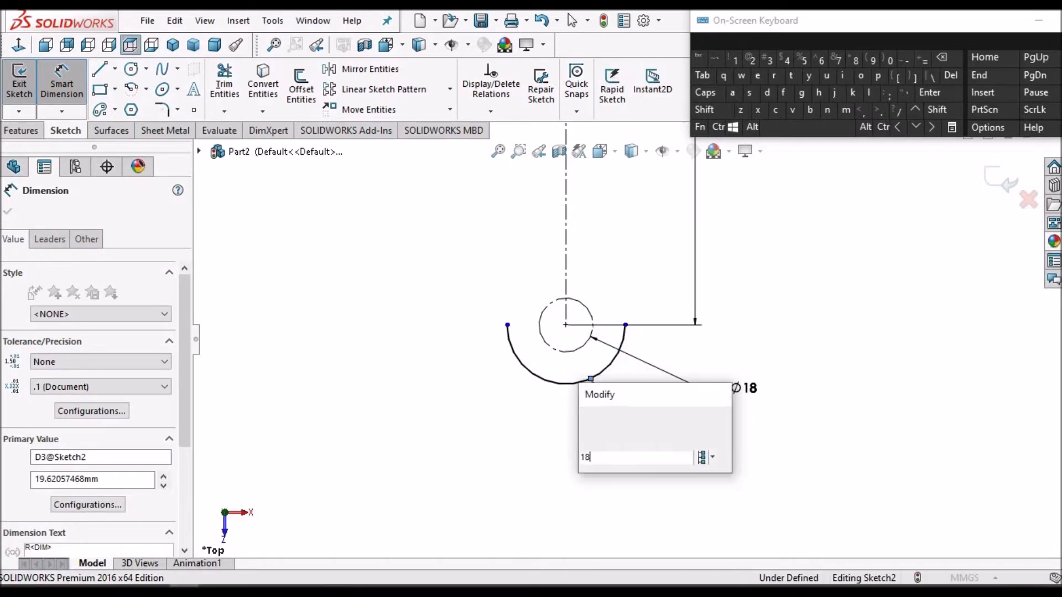
key("Return")
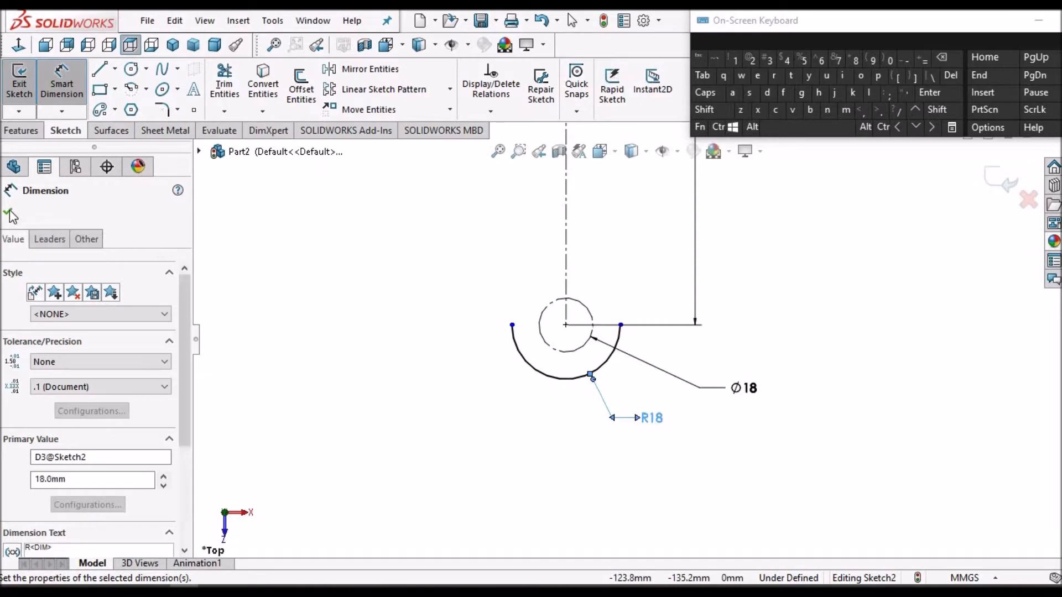
key("Escape")
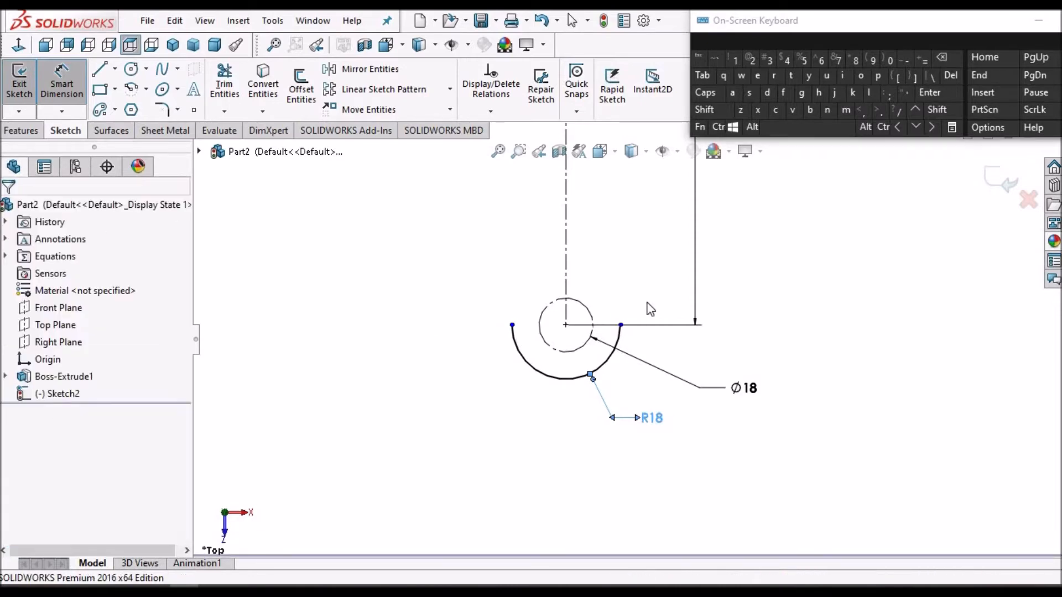
Step: Sketch a short centerpoint arc about 33.7 mm in radius between the plate and the end arc, with its center just beside the centerline
scroll(647, 304, "up", 3)
scroll(642, 207, "down", 2)
scroll(643, 207, "up", 3)
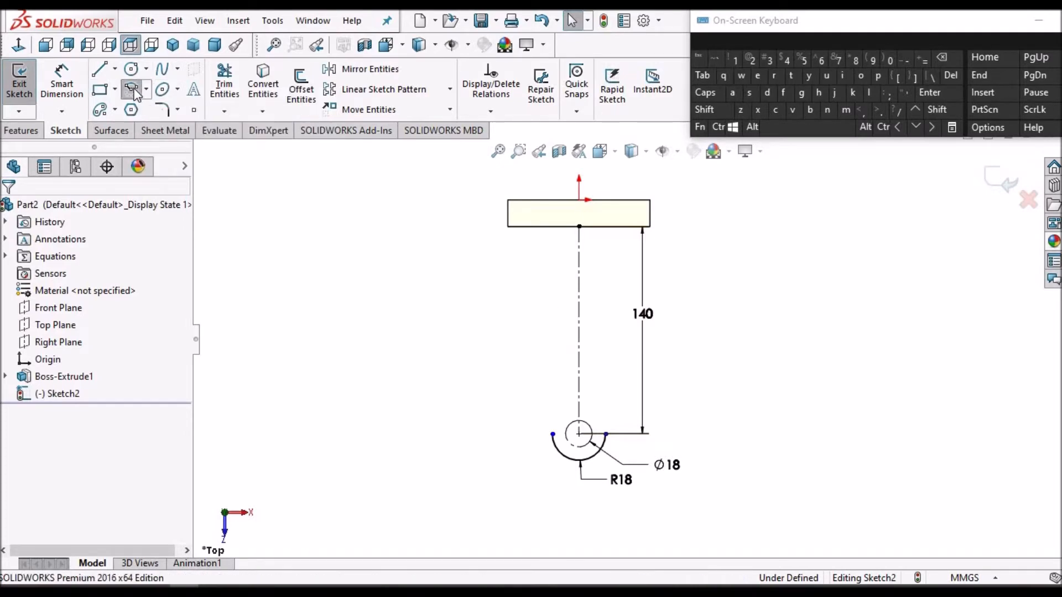
scroll(619, 339, "down", 4)
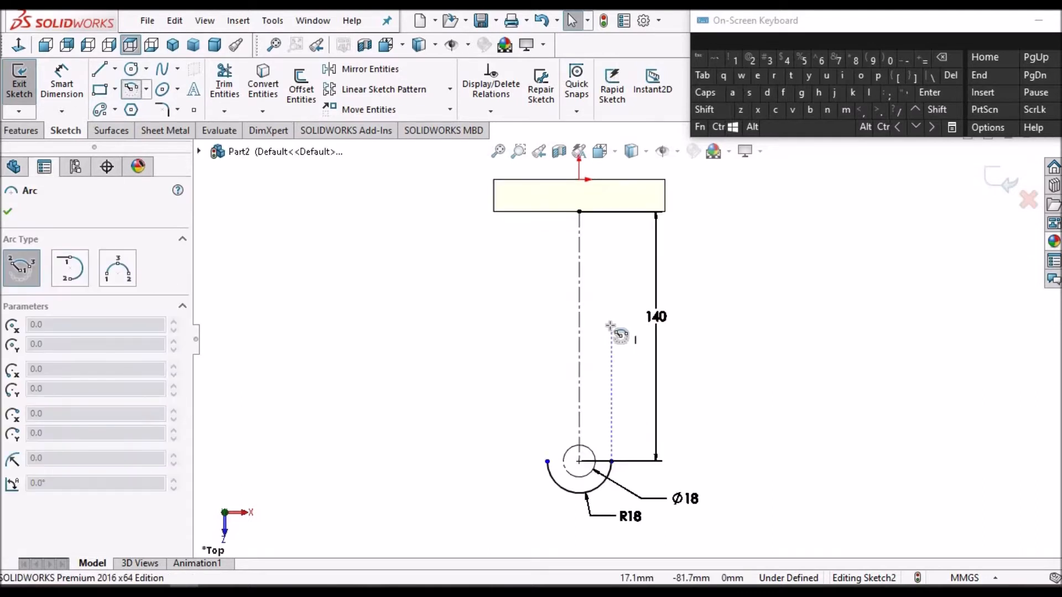
left_click(582, 326)
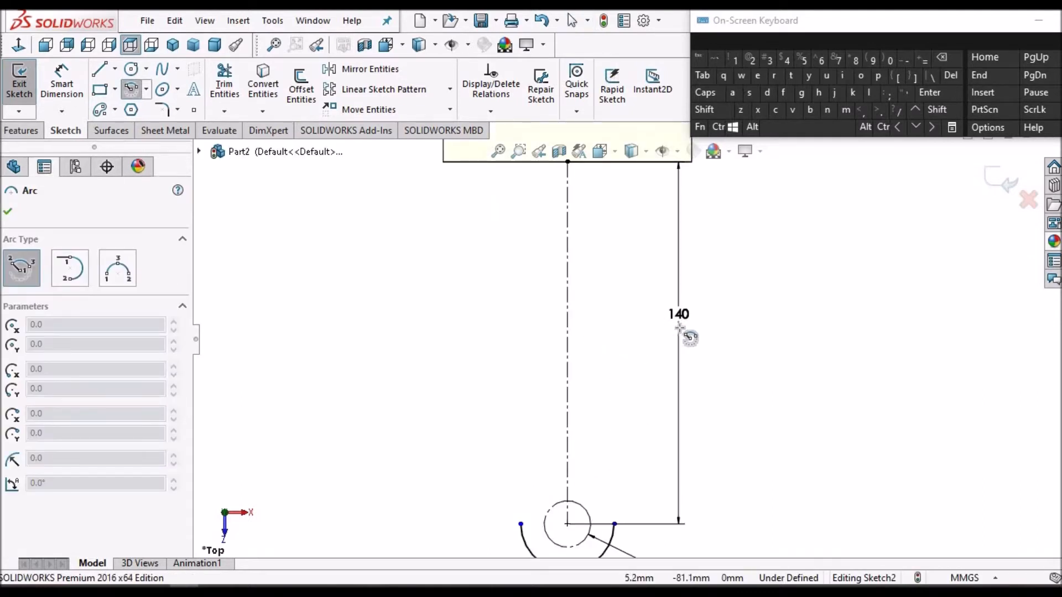
left_click(663, 296)
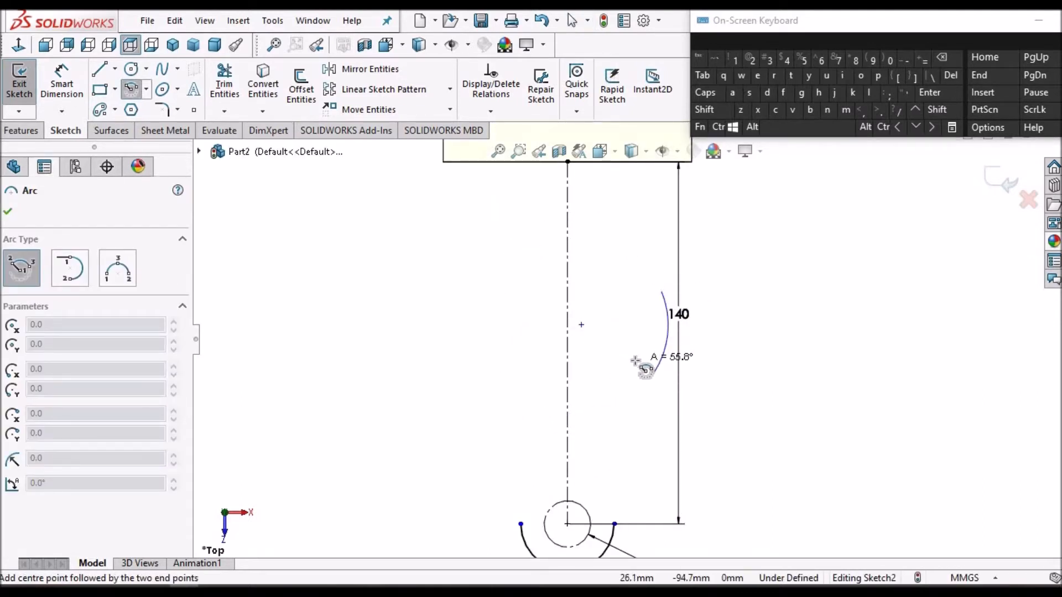
left_click(636, 360)
right_click(455, 296)
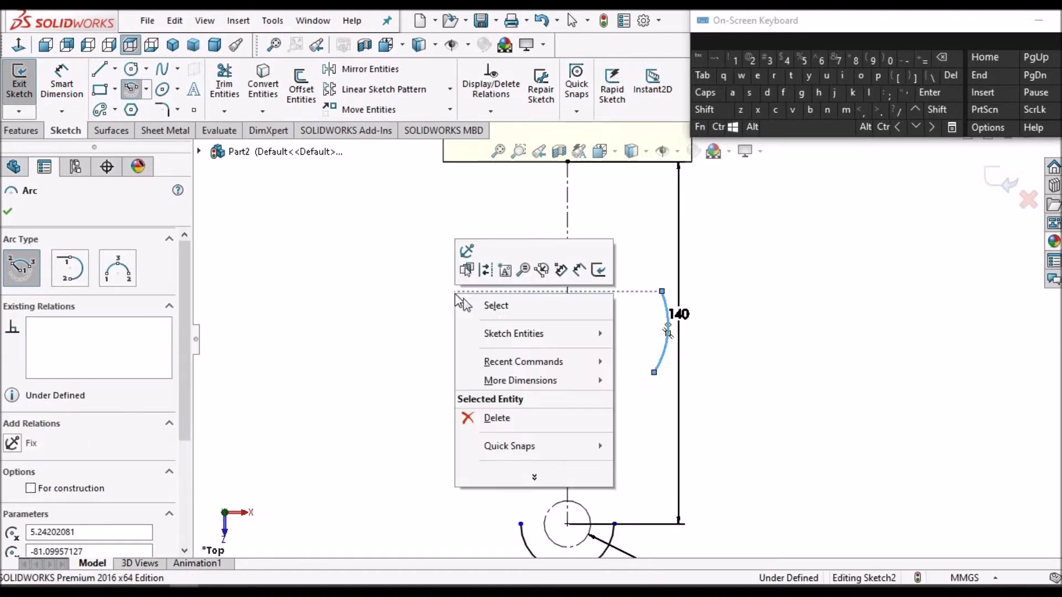
left_click(473, 305)
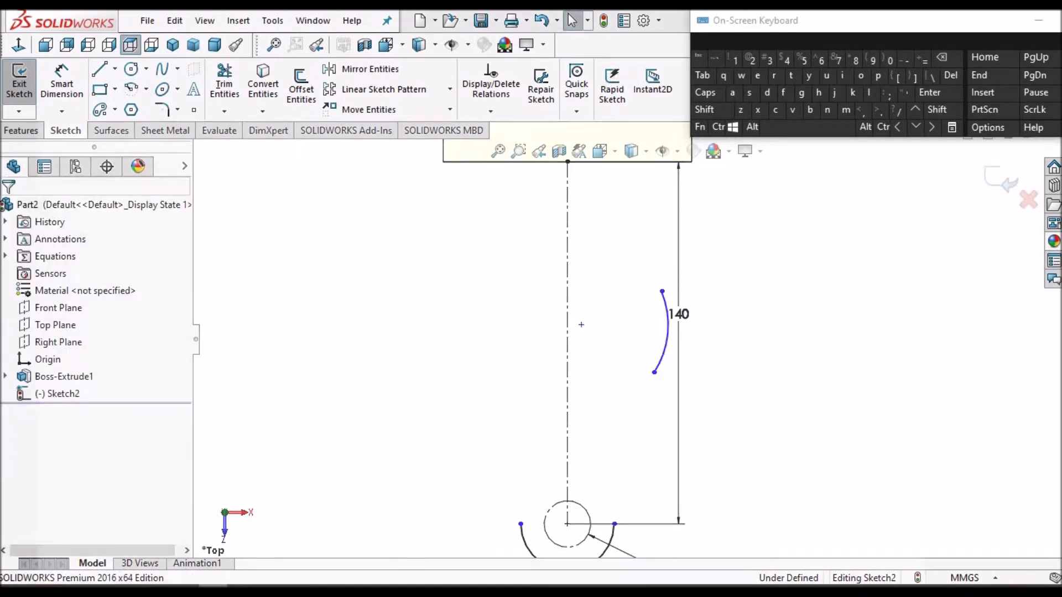
Step: Check the side arc's radius on the drawing in Desc.pdf, and dimension the arc in SOLIDWORKS at a radius of 35 mm
left_click(213, 590)
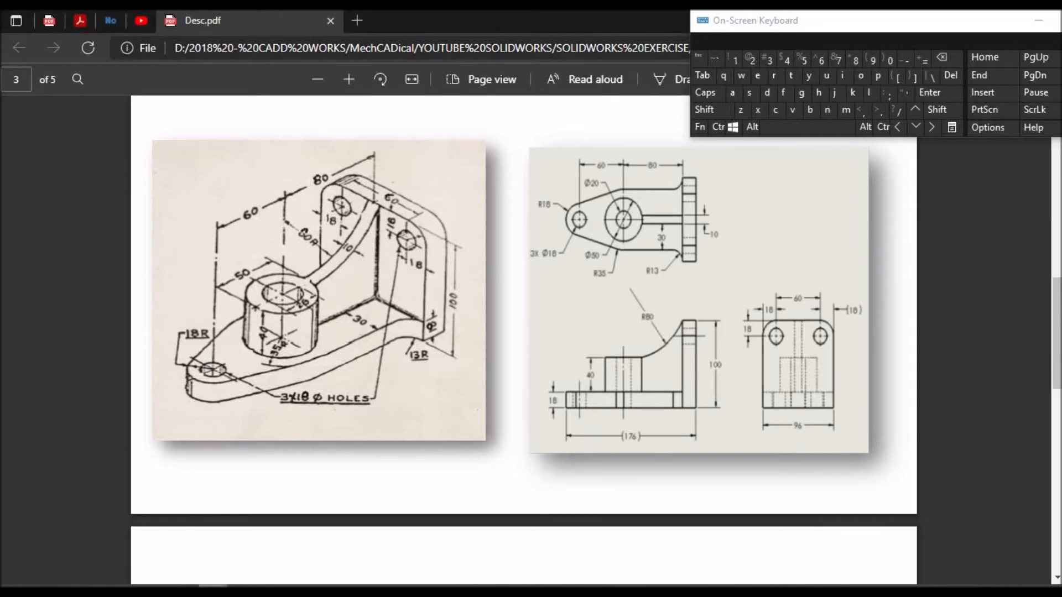
key("alt+Tab")
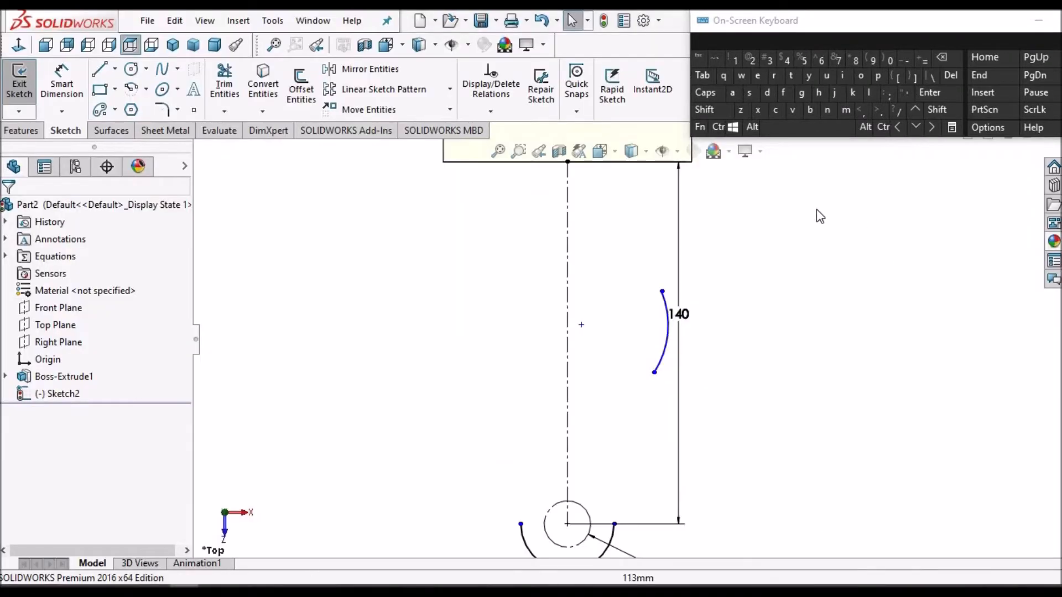
scroll(645, 299, "up", 2)
left_click(62, 83)
scroll(653, 327, "down", 4)
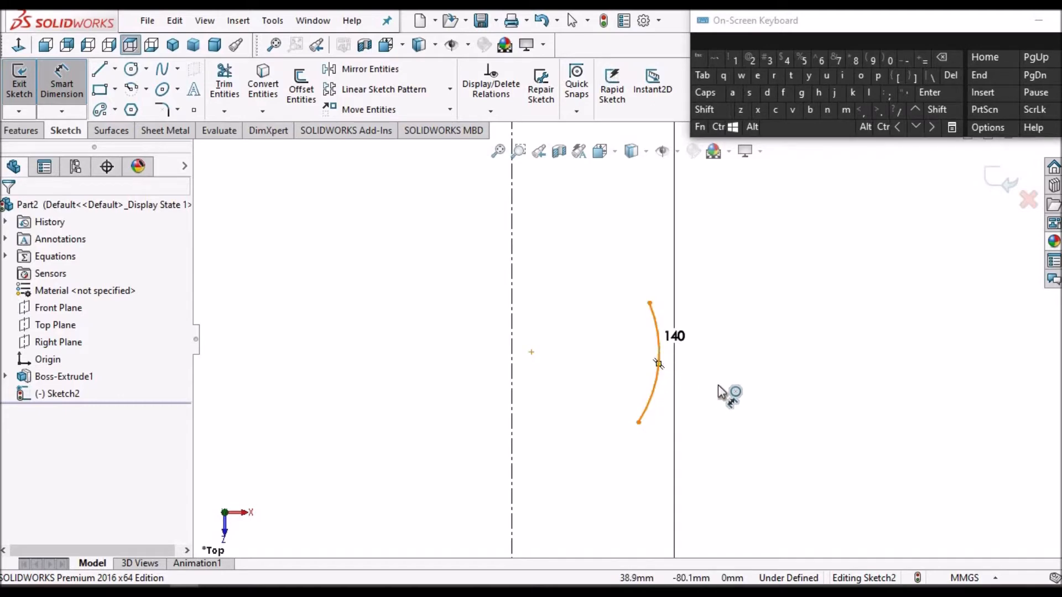
left_click(658, 362)
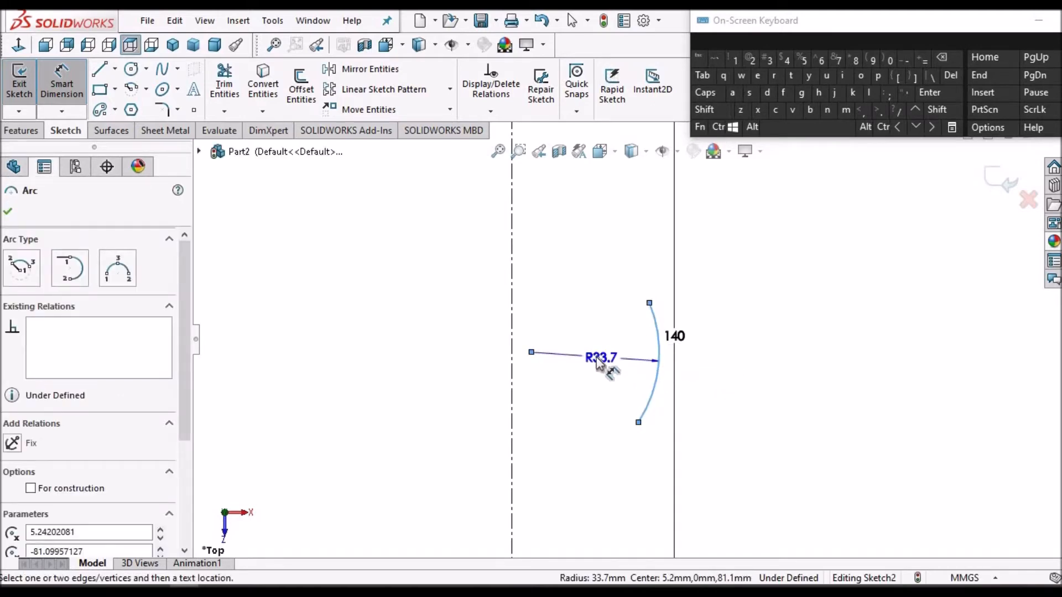
left_click(597, 362)
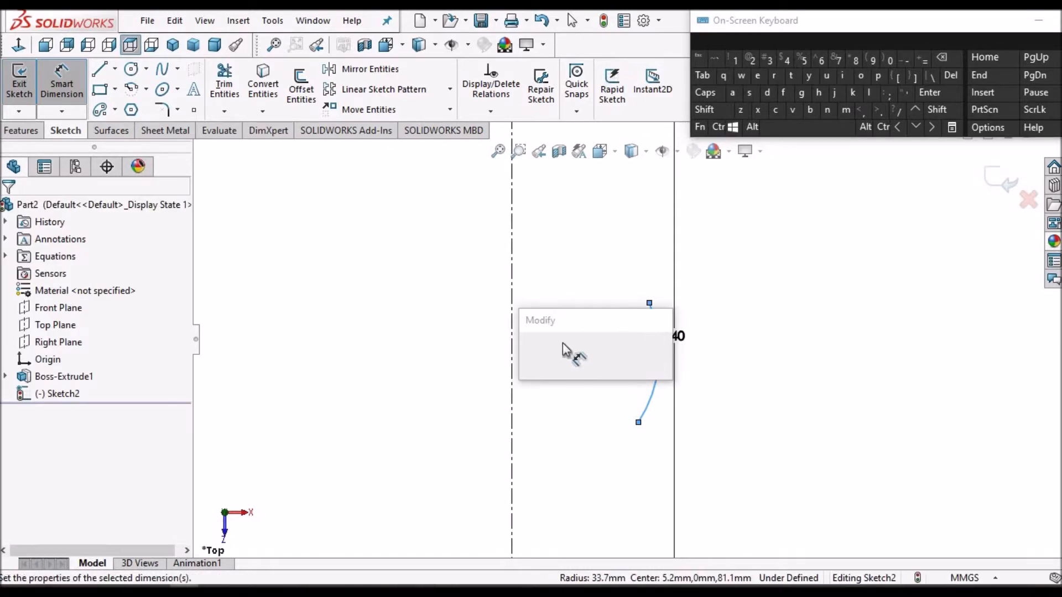
type("35")
key("Return")
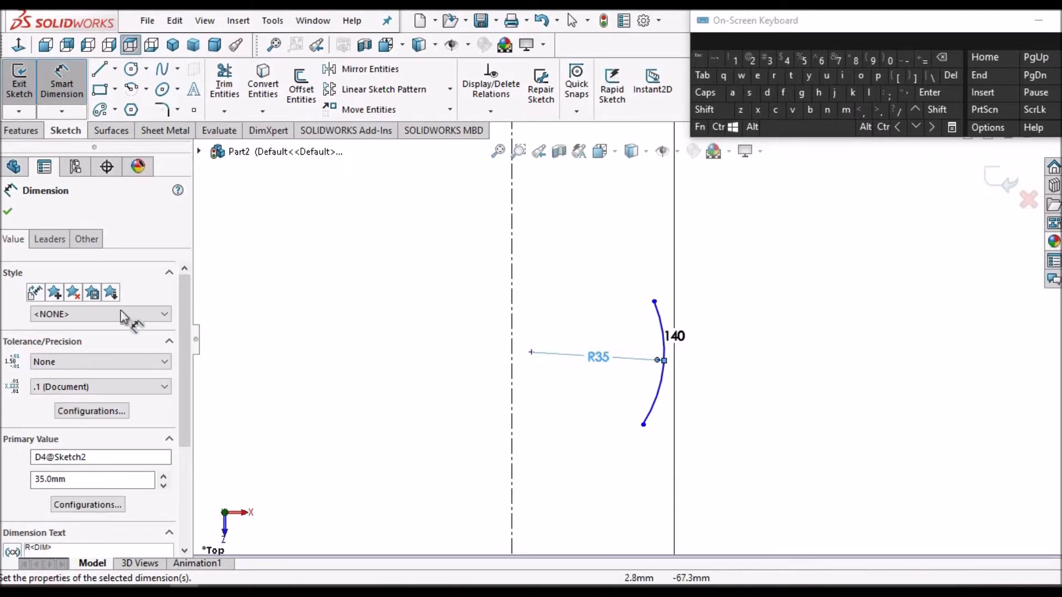
left_click(10, 213)
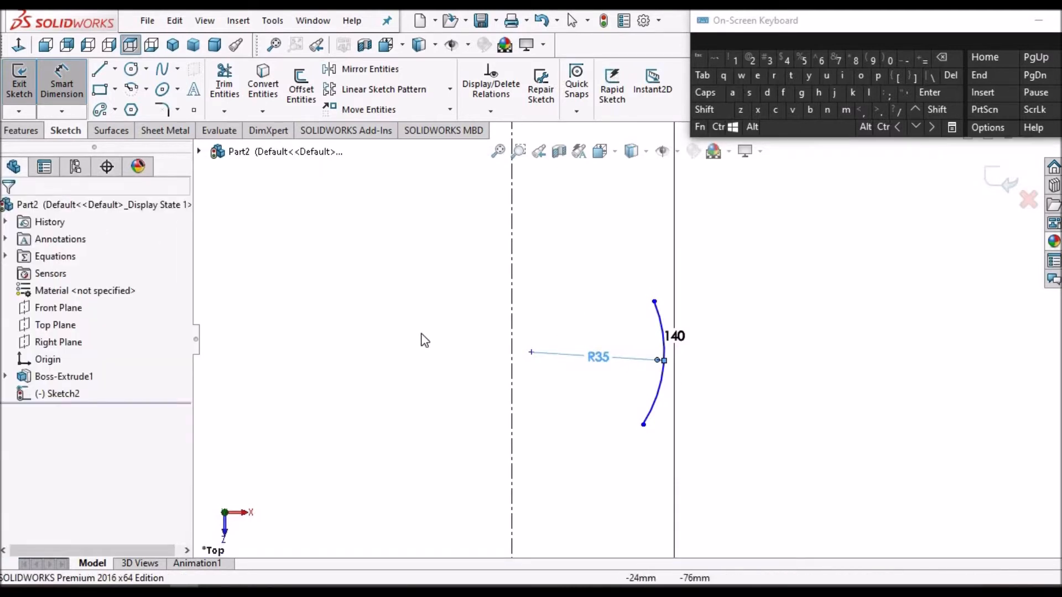
Step: Add a Coincident relation between the 35 mm arc's center point and the vertical centerline
key("z")
scroll(577, 366, "up", 1)
scroll(577, 367, "down", 5)
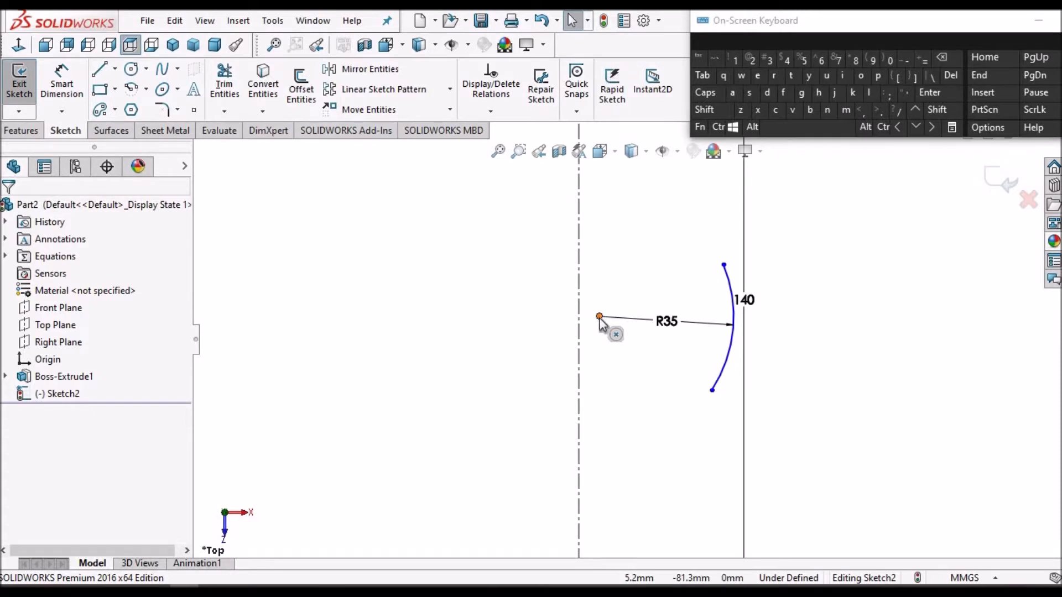
left_click(600, 319)
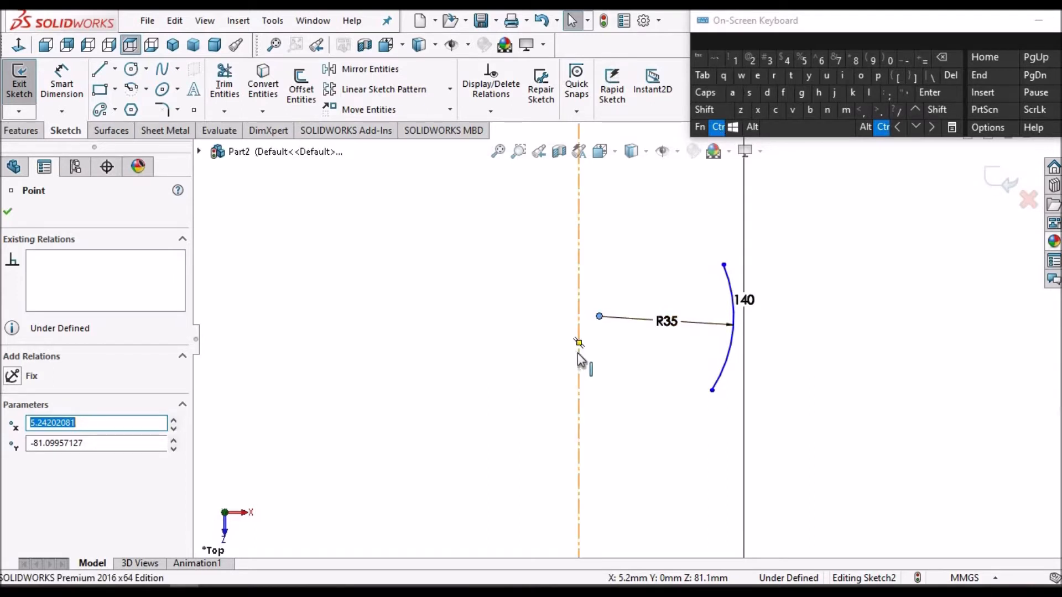
left_click(574, 380, "ctrl")
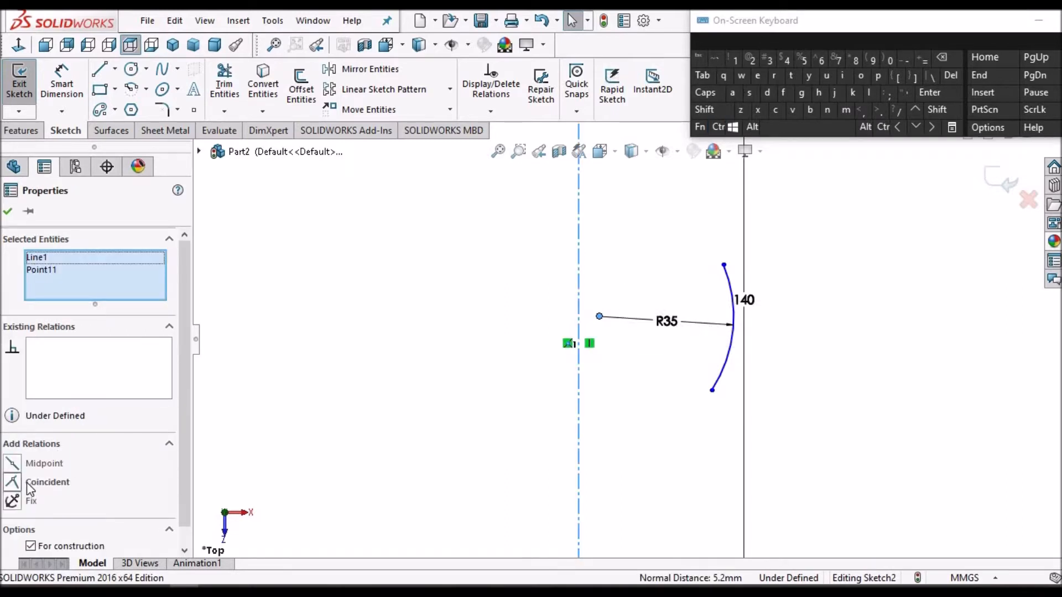
left_click(13, 482)
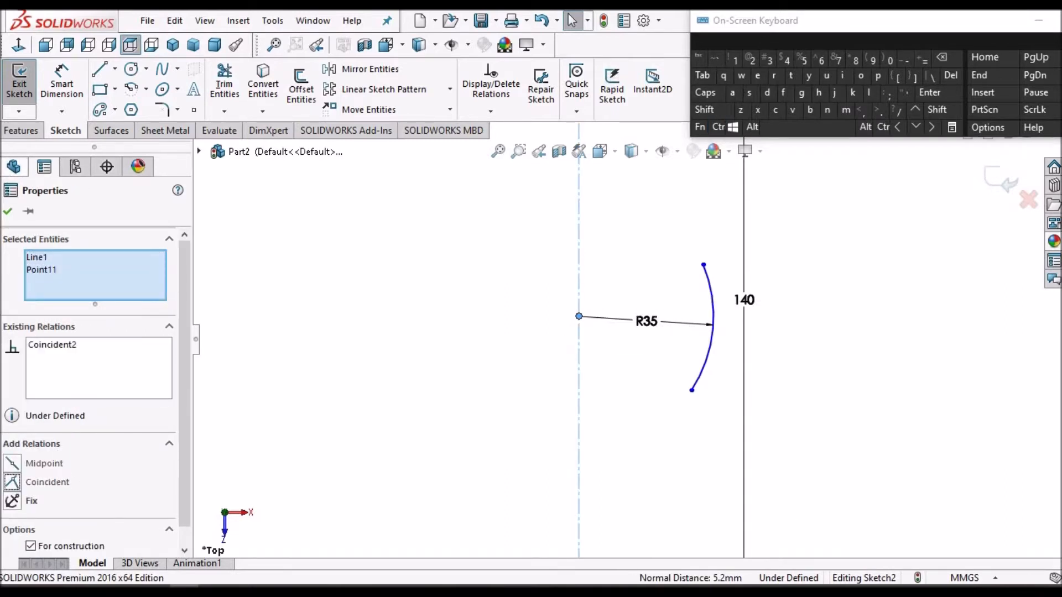
left_click(312, 333)
scroll(544, 327, "up", 6)
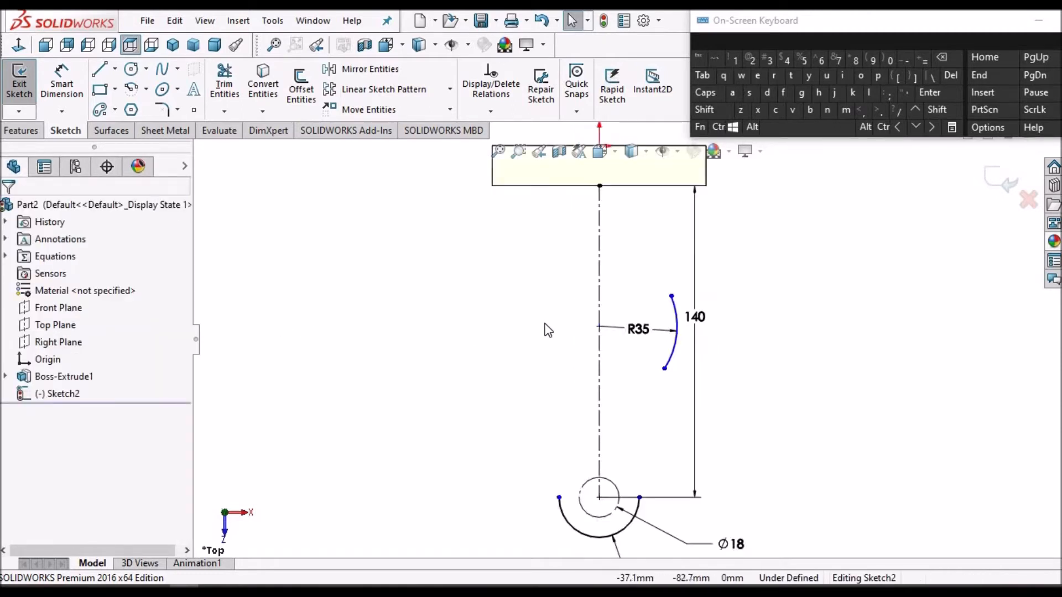
scroll(704, 261, "down", 2)
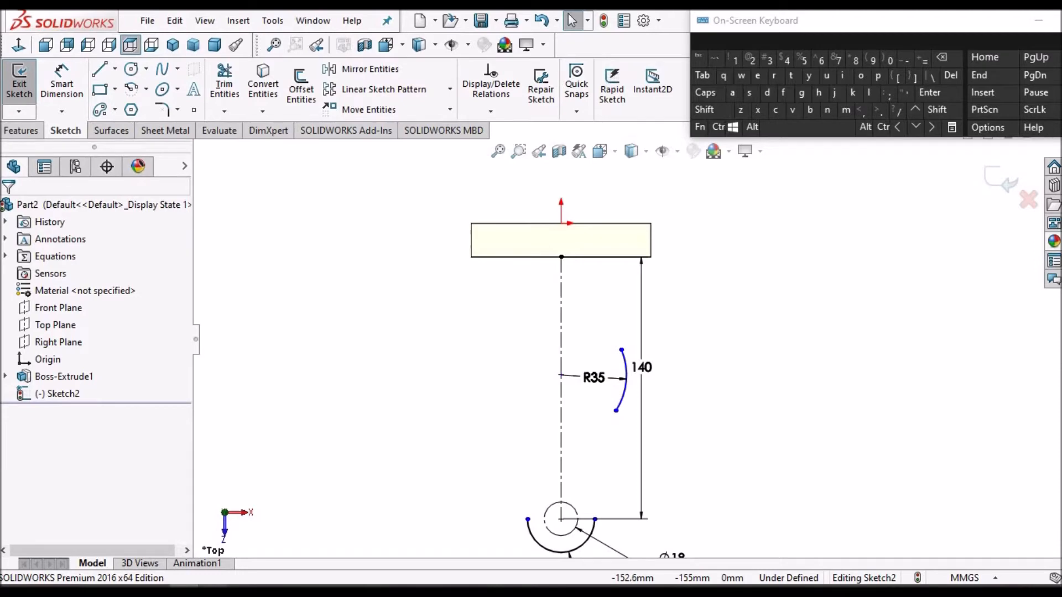
Step: Check the arc center's distance in Desc.pdf, and in SOLIDWORKS dimension the 35 mm arc's center at 80 mm from the plate's front edge
left_click(213, 590)
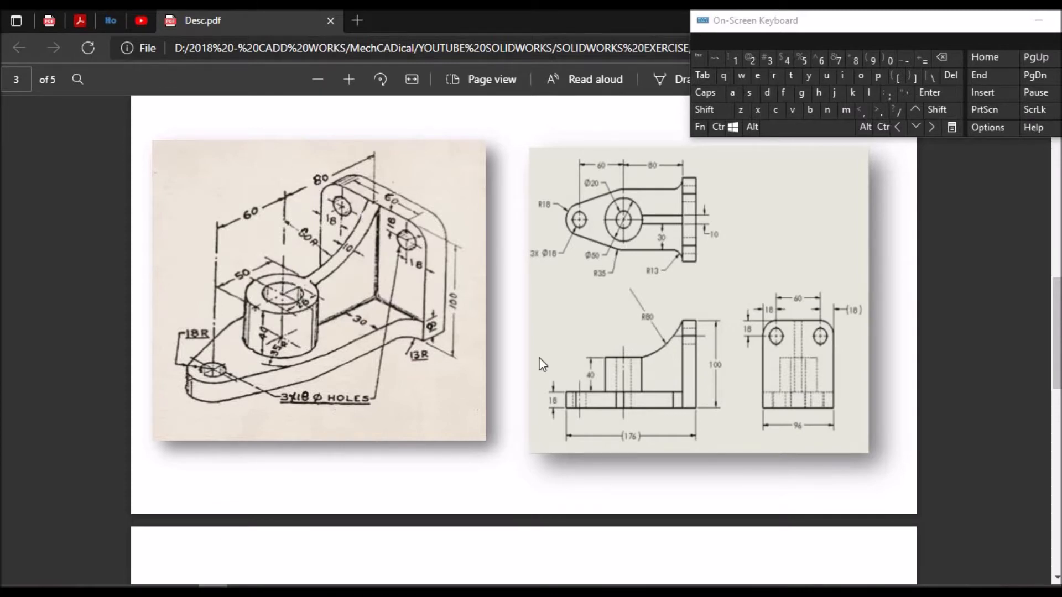
key("alt+Tab")
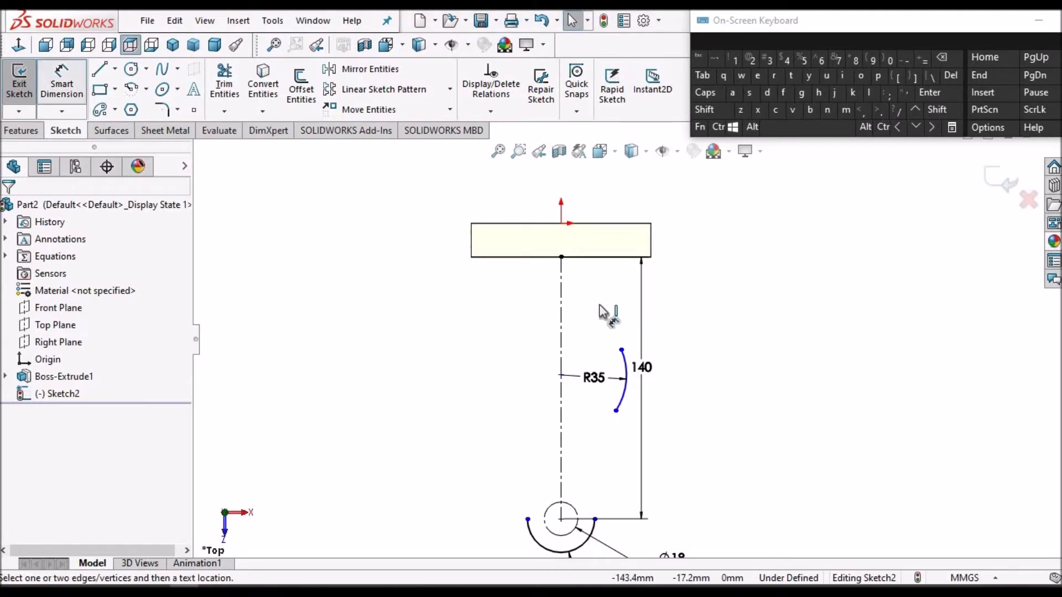
left_click(608, 257)
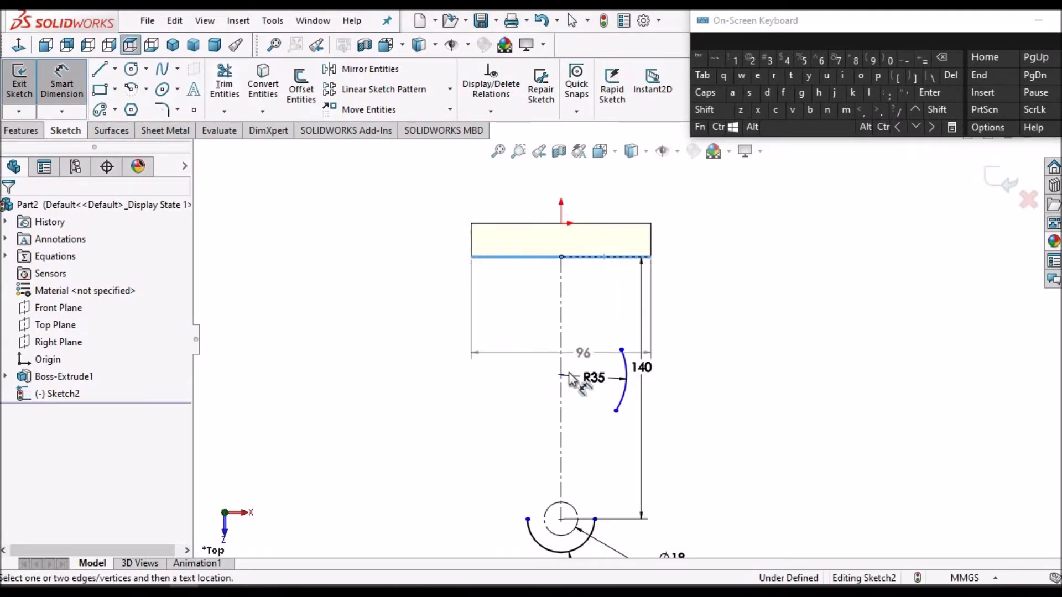
left_click(562, 373)
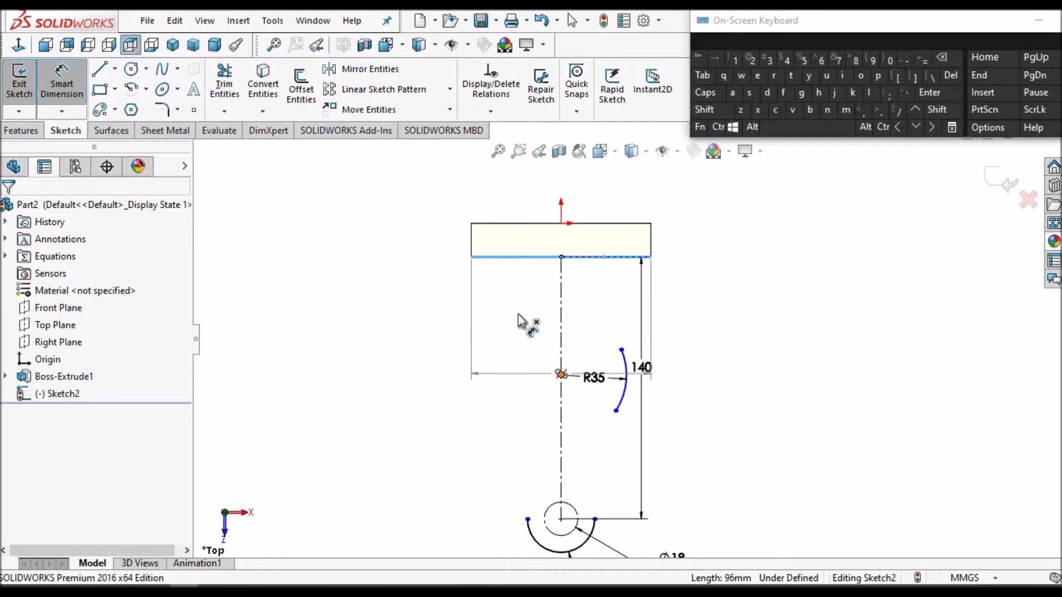
left_click(512, 313)
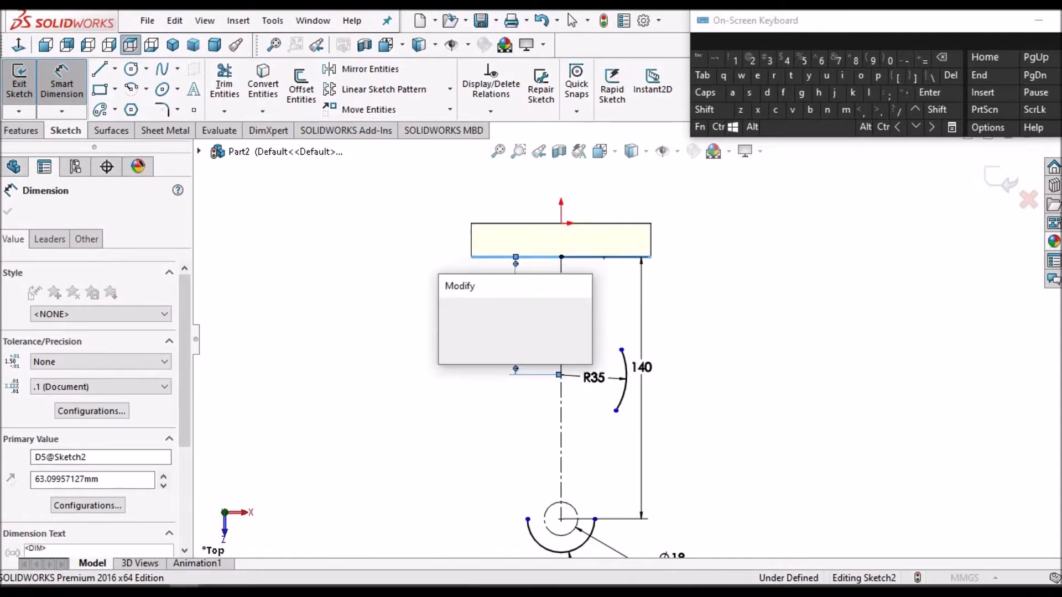
left_click(454, 309)
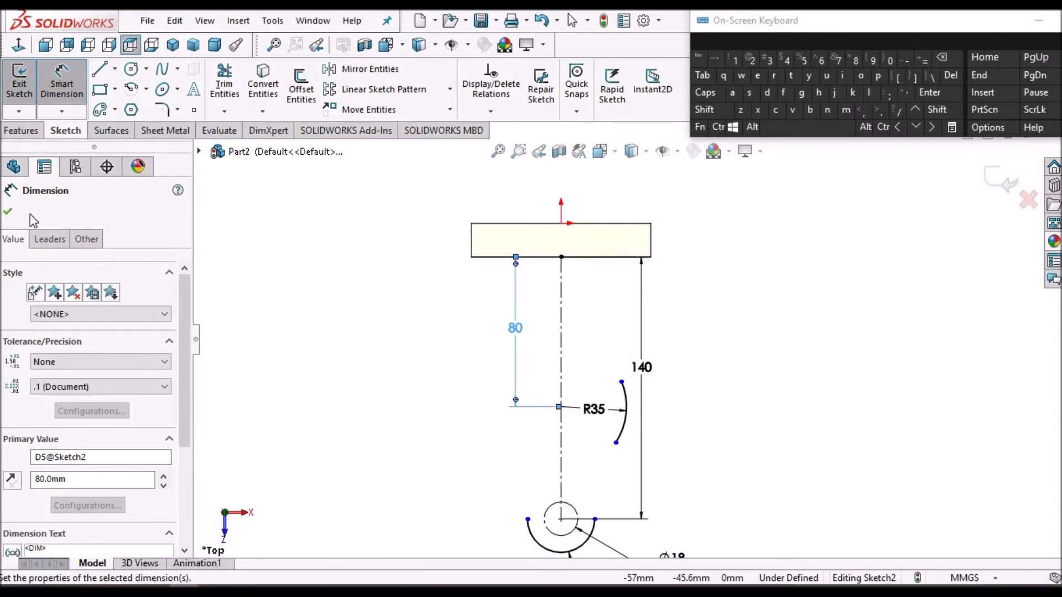
left_click(427, 348)
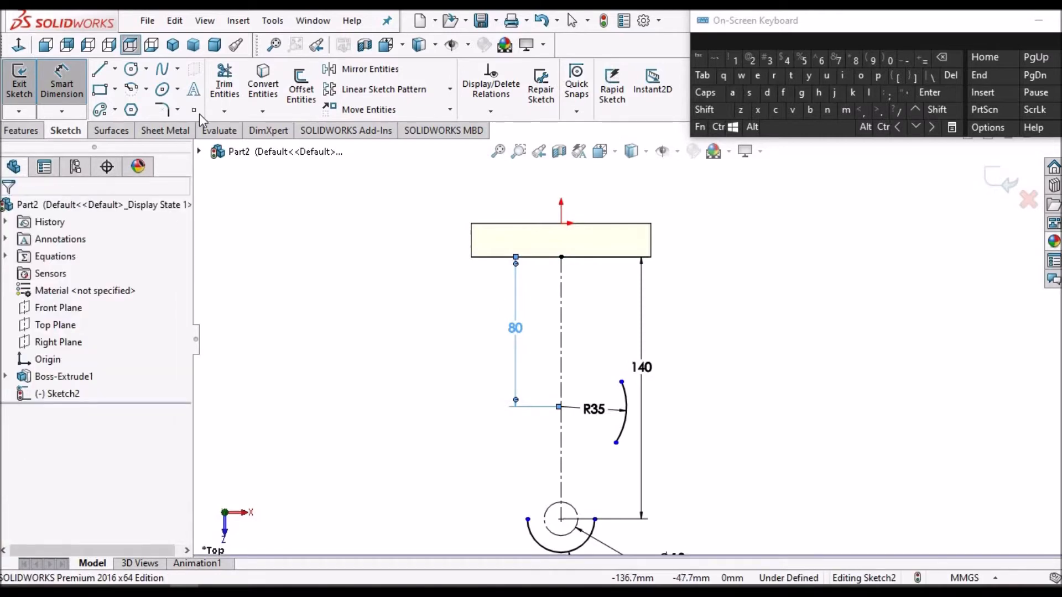
Step: Sketch a vertical line about 66.5 mm long from the plate's front edge to the nearer end of the 35 mm arc
left_click(100, 69)
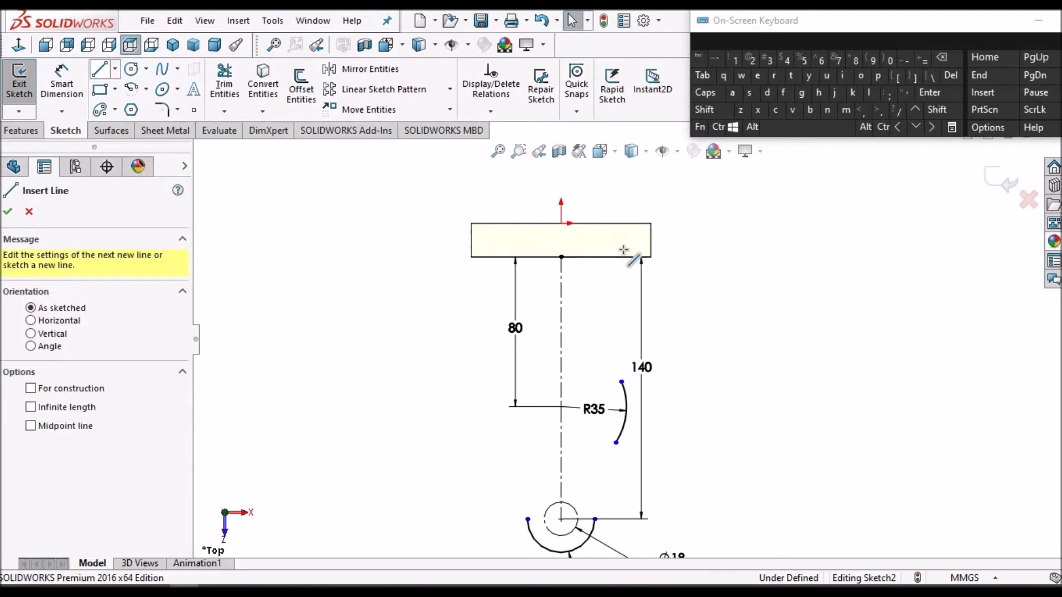
scroll(623, 260, "down", 1)
scroll(622, 269, "down", 1)
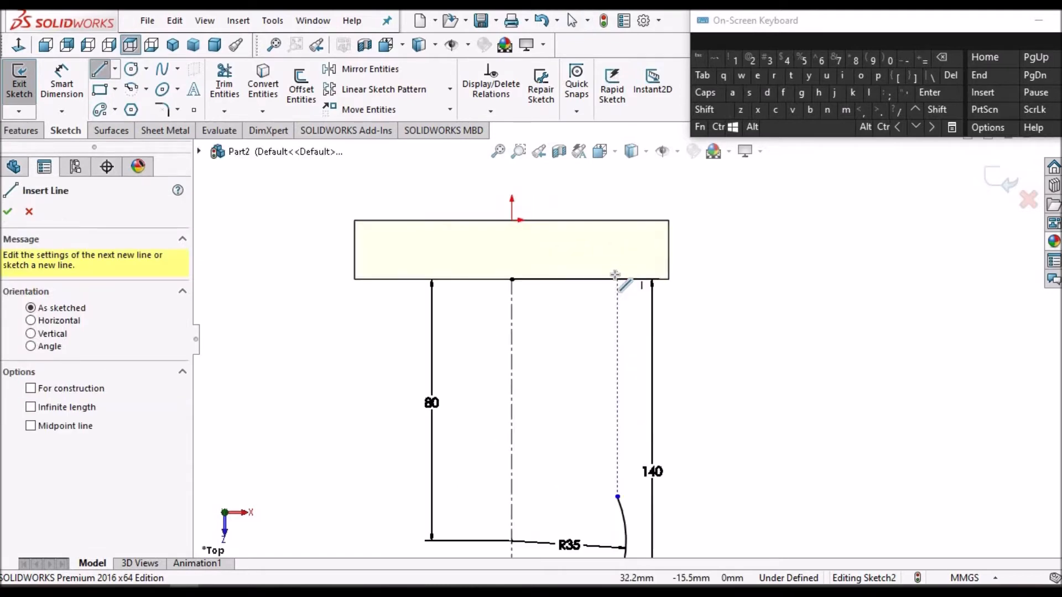
left_click(618, 278)
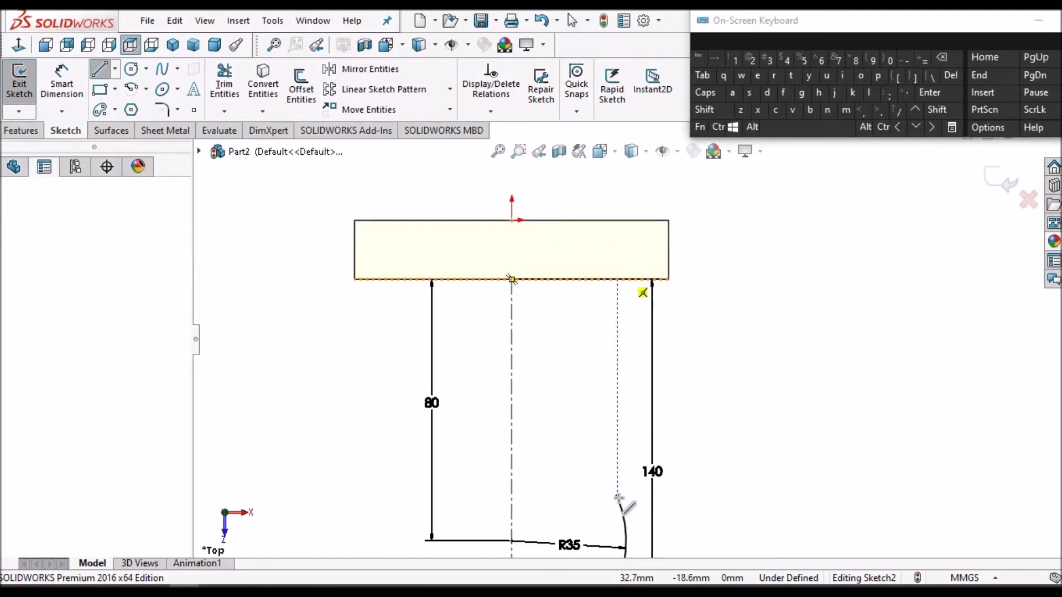
left_click(617, 495)
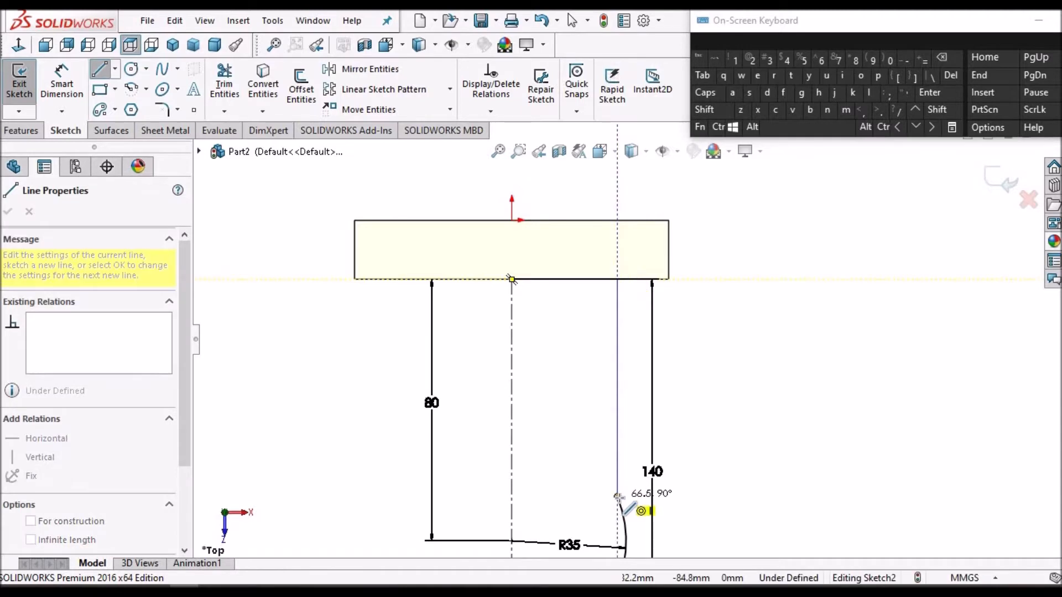
key("Escape")
right_click(742, 312)
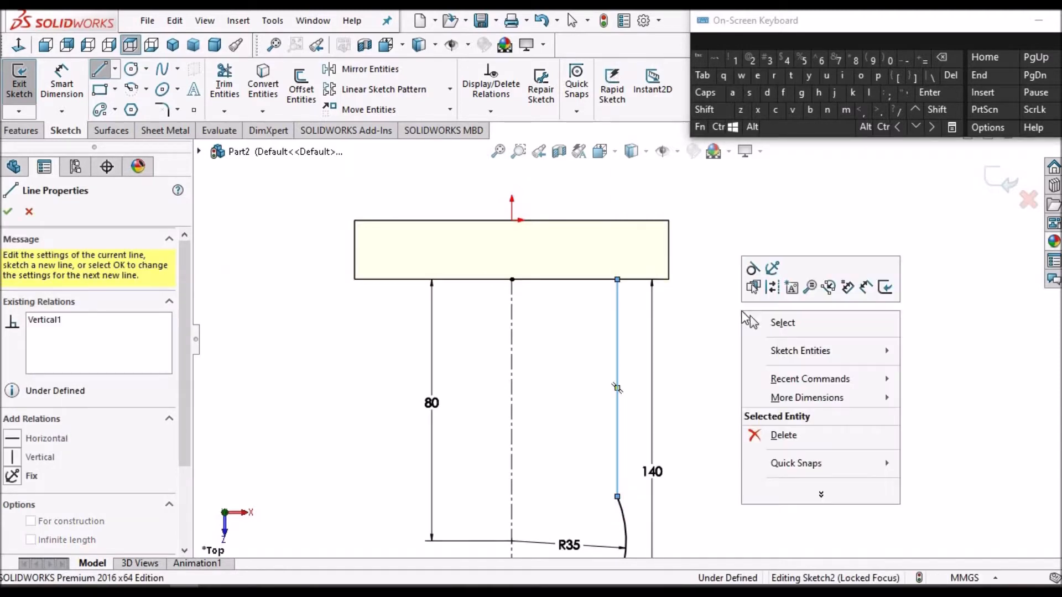
left_click(769, 325)
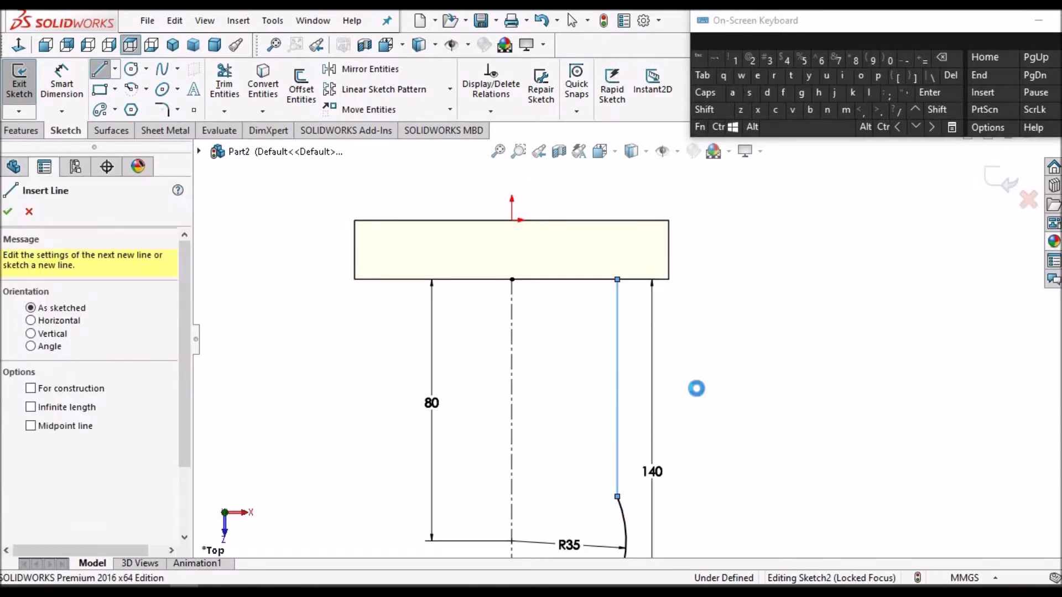
Step: Sketch a sloped line about 42.4 mm long from the free end of the 35 mm arc to the near end of the 18 mm arc
scroll(697, 390, "up", 3)
scroll(697, 390, "up", 2)
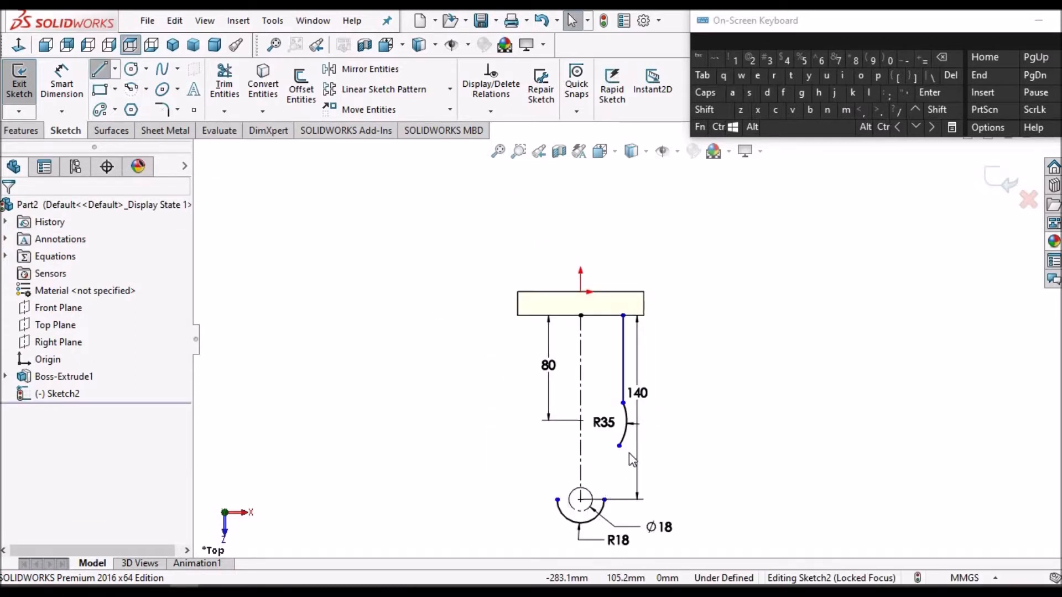
scroll(629, 453, "down", 2)
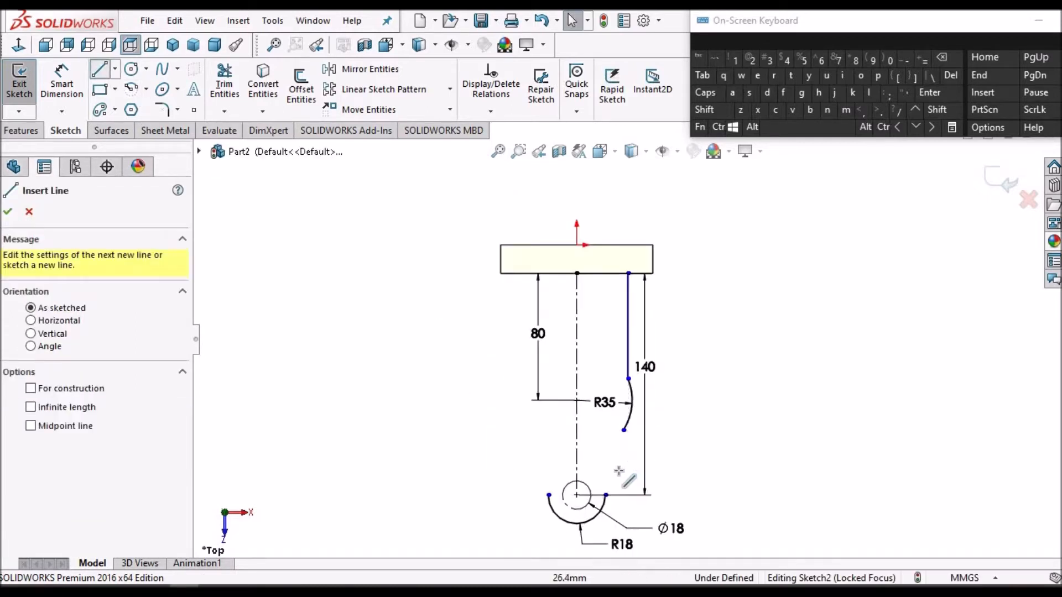
left_click(625, 430)
left_click(606, 494)
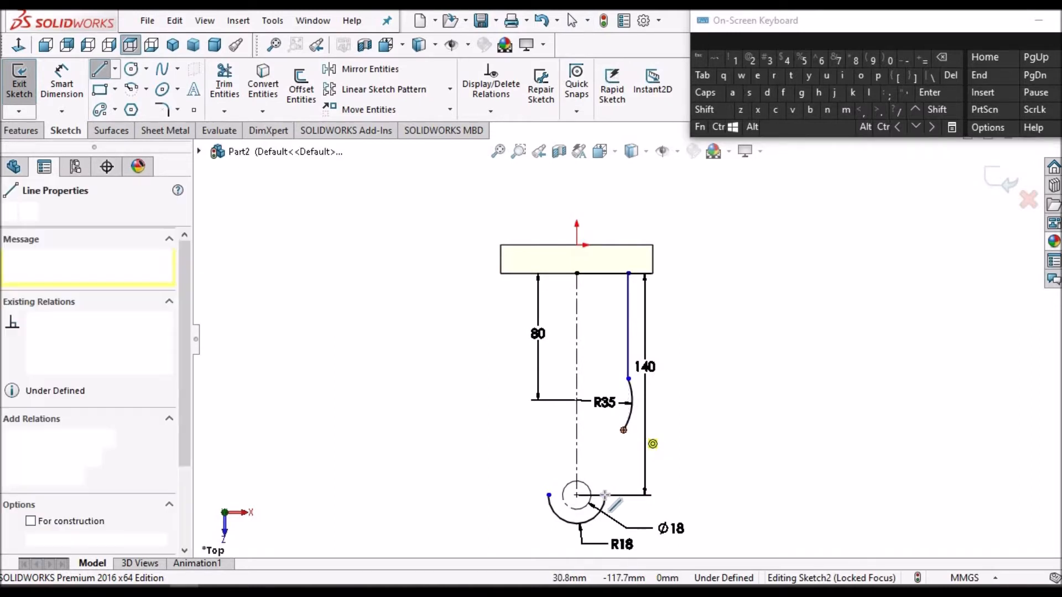
left_click(605, 495)
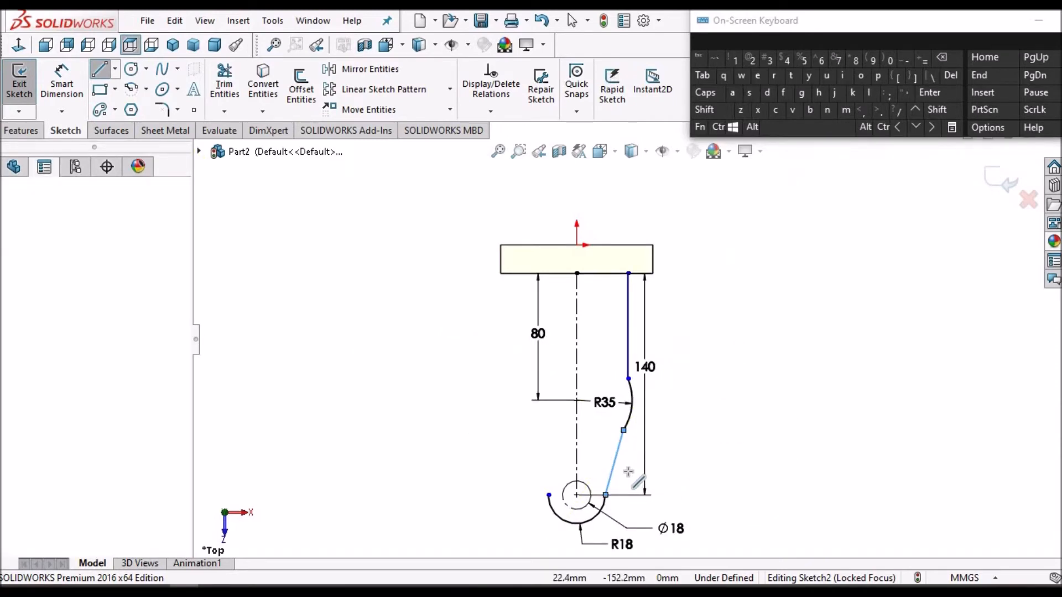
scroll(628, 472, "down", 1)
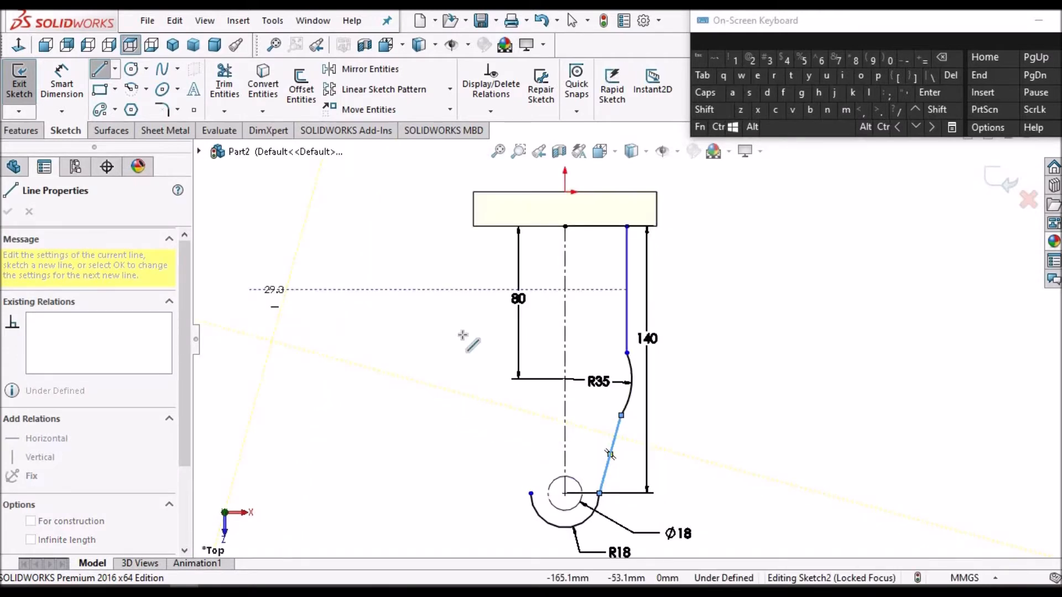
scroll(457, 332, "up", 3)
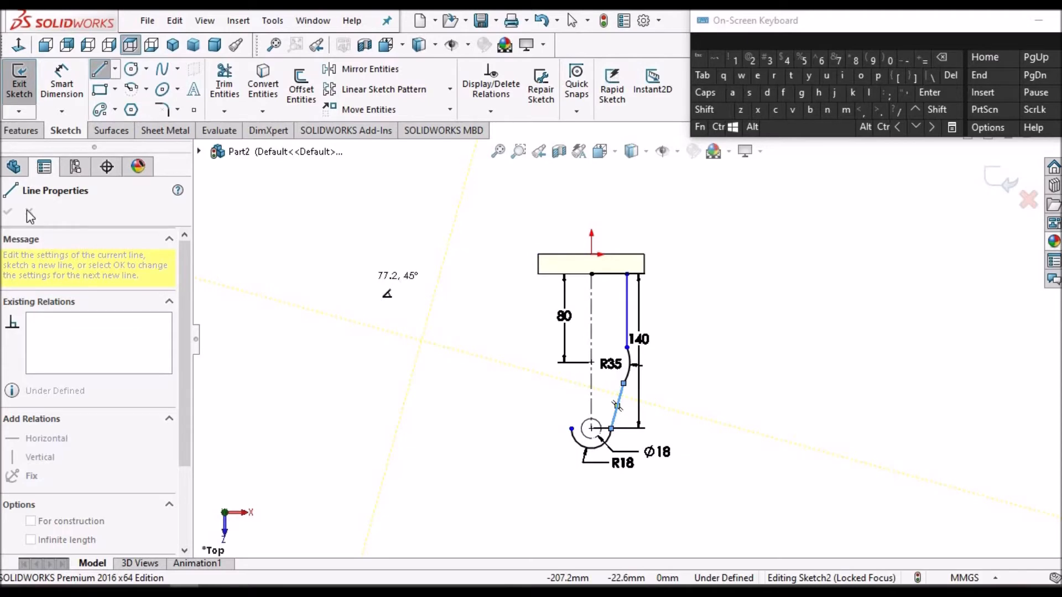
right_click(452, 323)
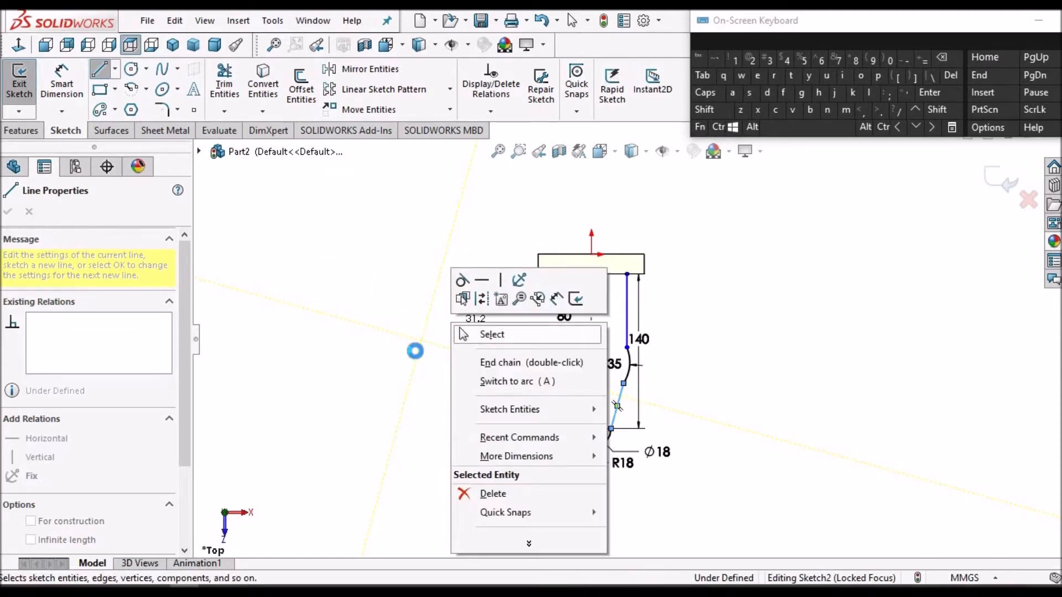
left_click(492, 334)
Step: Add a Tangent relation between the 18 mm end arc and the sloped line
scroll(625, 410, "up", 3)
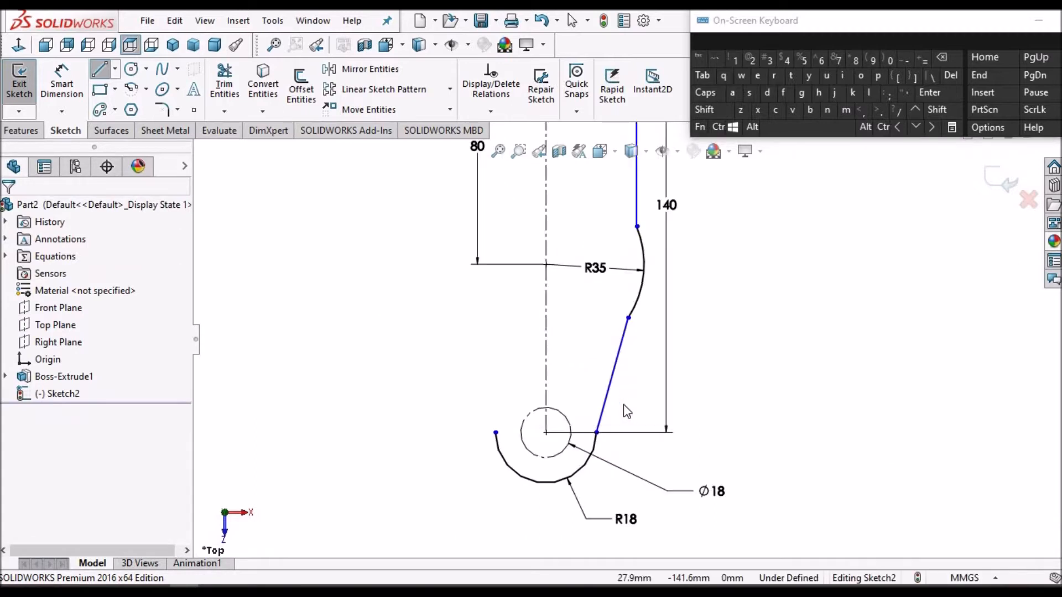
scroll(623, 403, "up", 3)
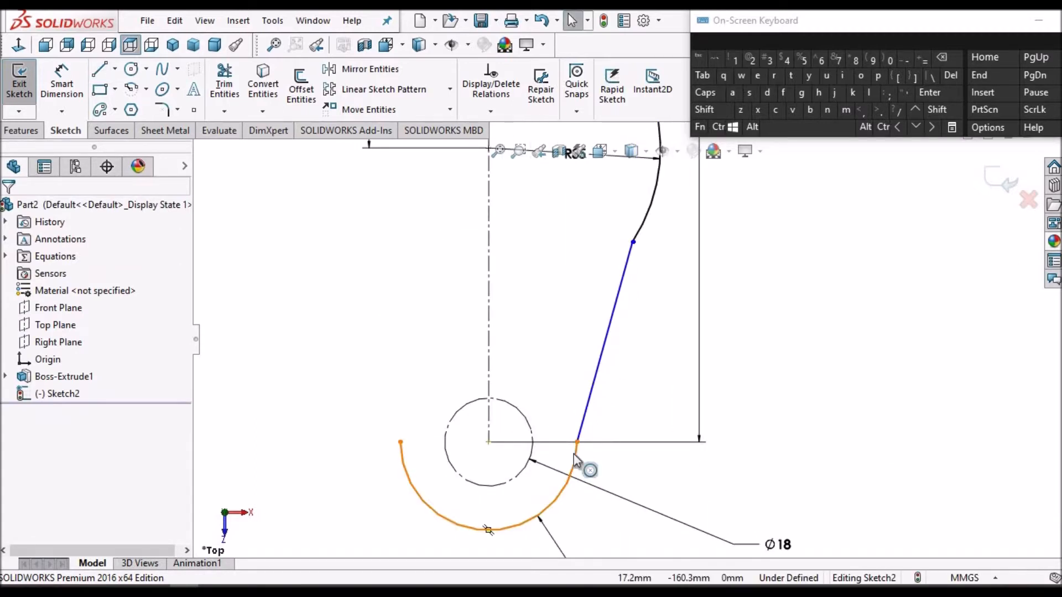
left_click(573, 453)
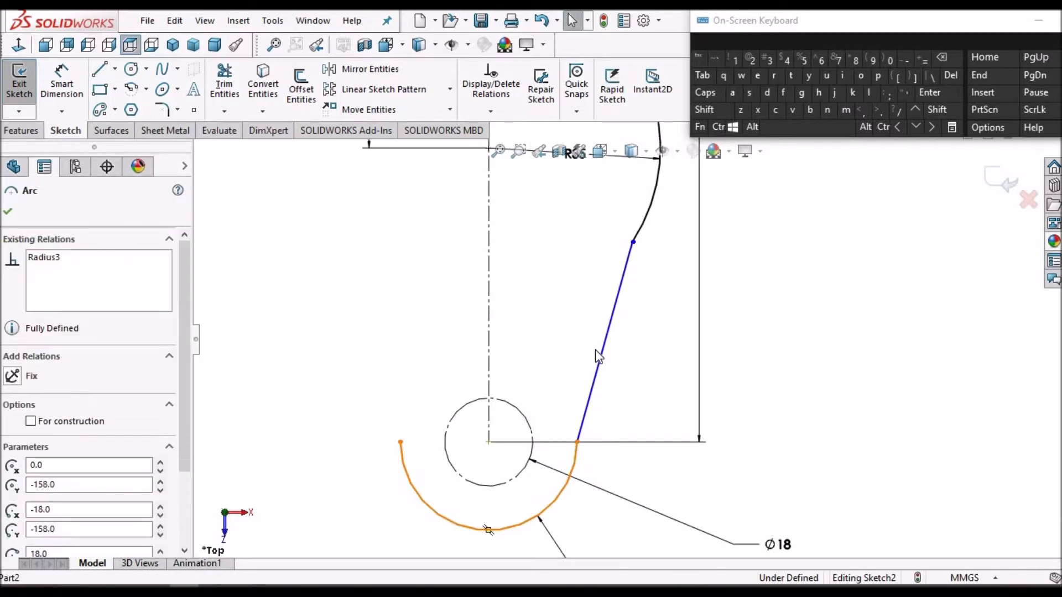
key("ctrl")
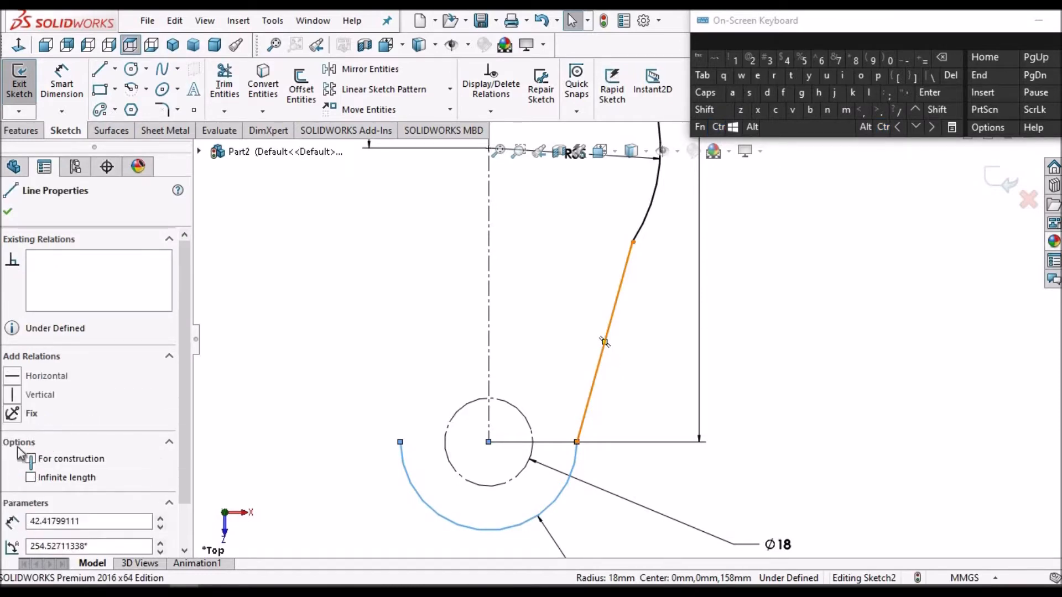
left_click(12, 463)
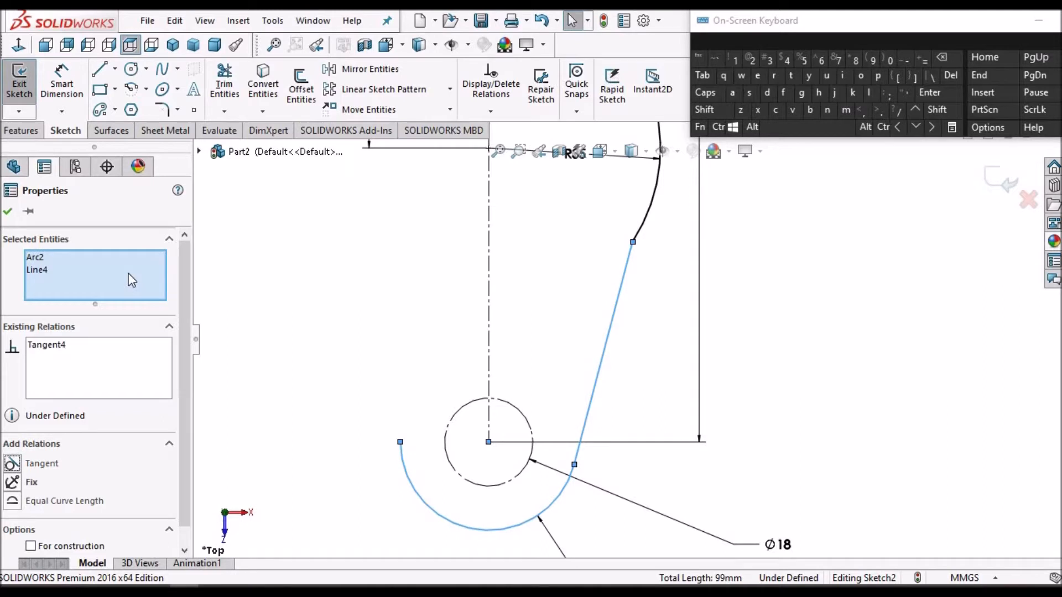
left_click(7, 212)
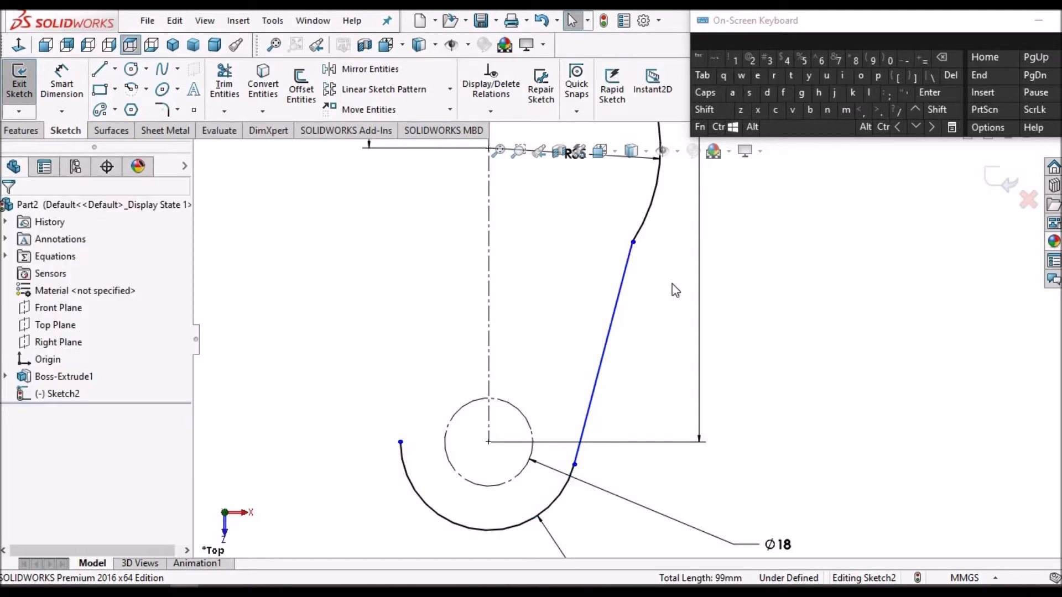
Step: Add a Tangent relation between the 35 mm side arc and the sloped line
left_click(648, 216)
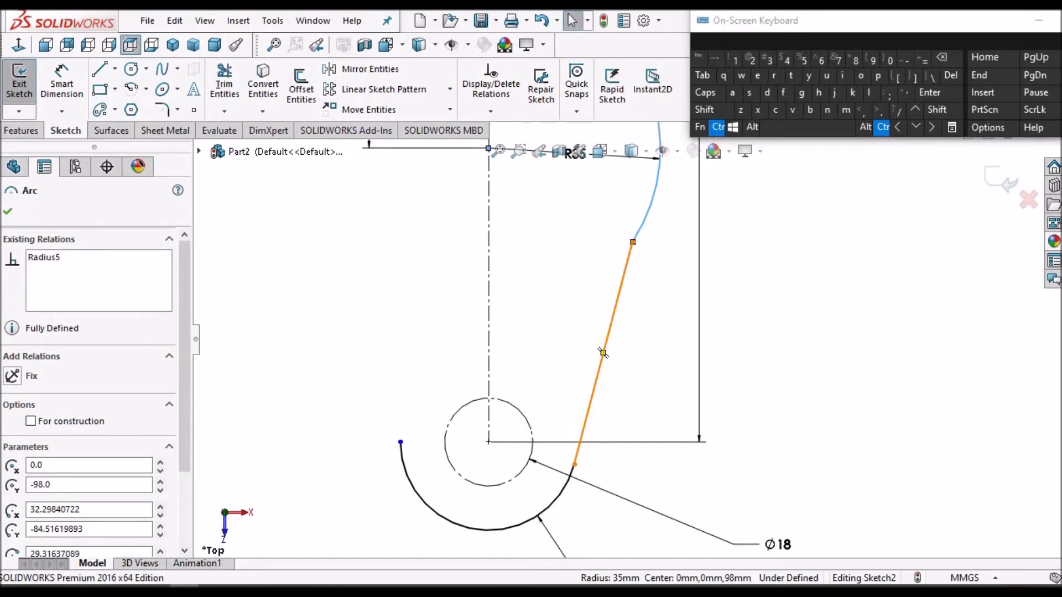
left_click(603, 352, "ctrl")
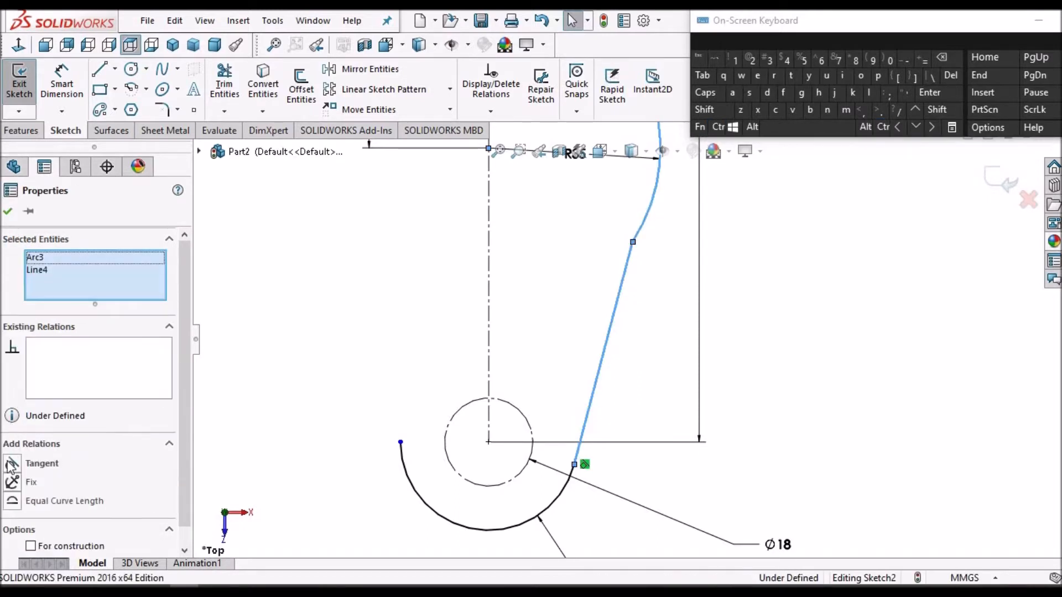
left_click(13, 463)
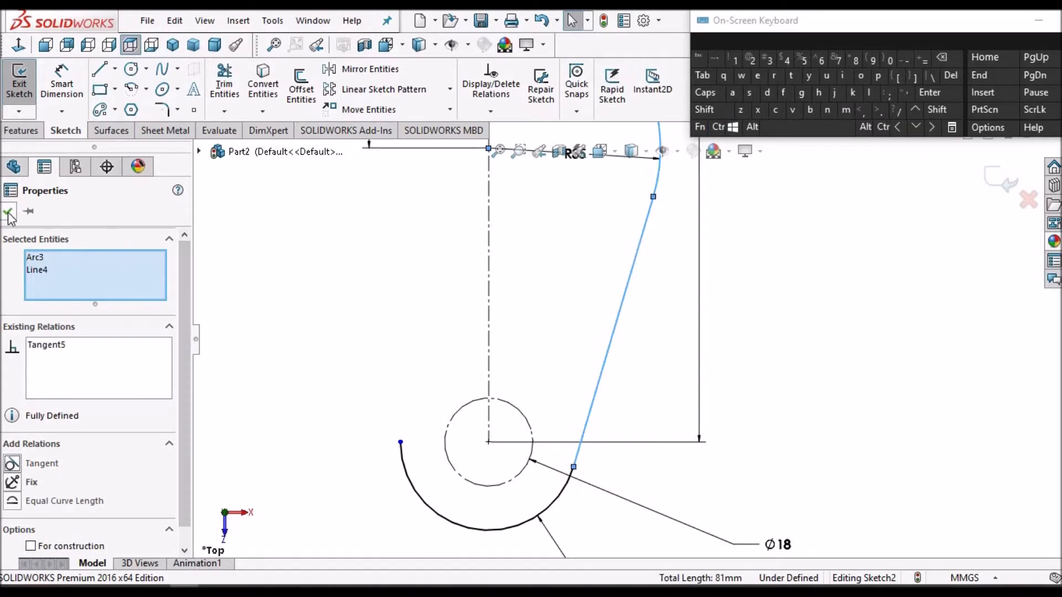
left_click(812, 343)
Step: Add a Tangent relation between the vertical line and the 35 mm side arc
key("f")
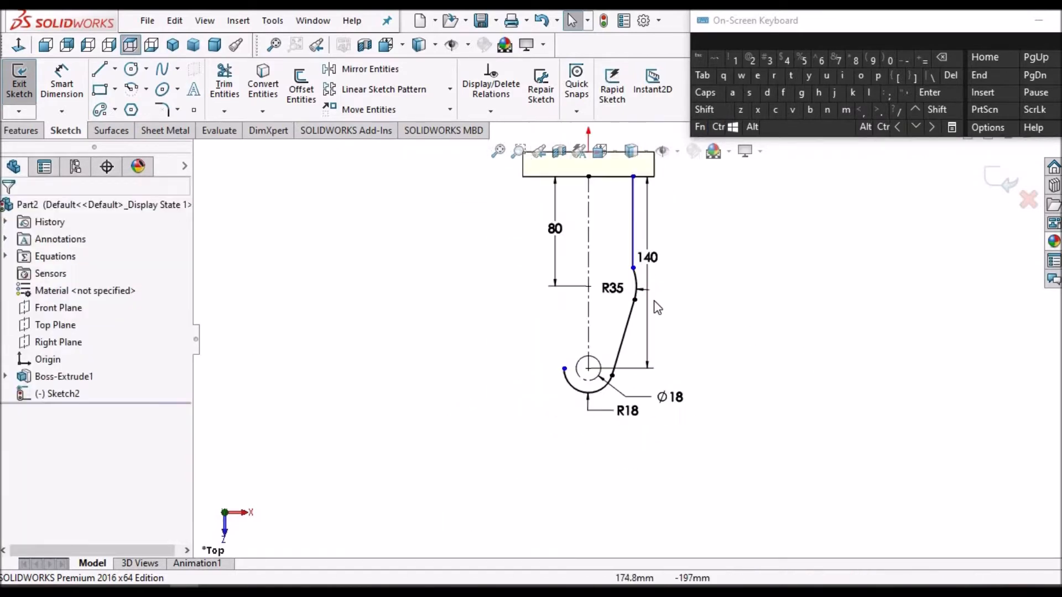
scroll(625, 345, "down", 5)
scroll(722, 354, "up", 4)
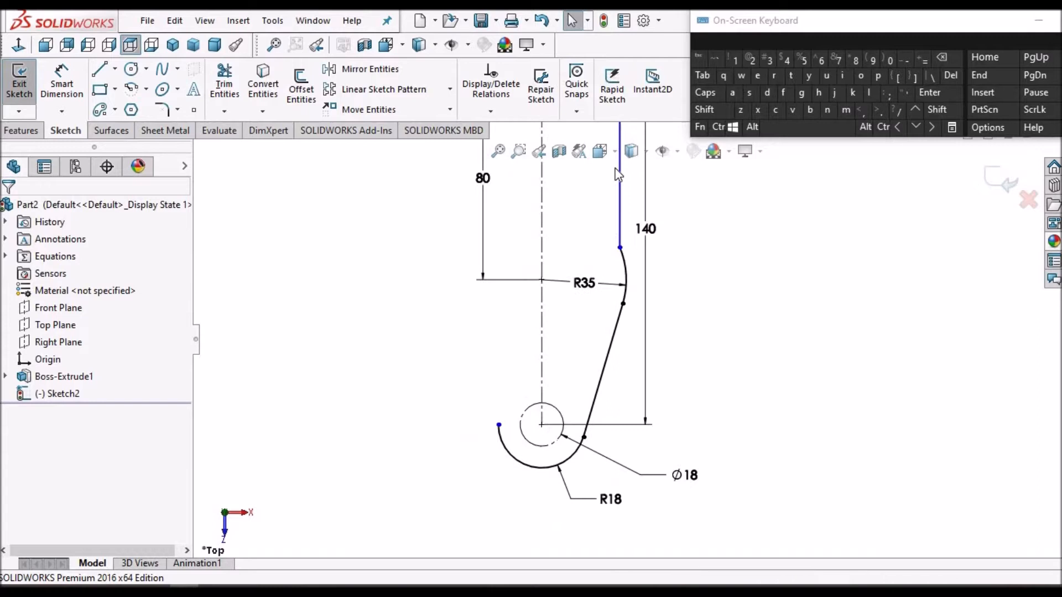
scroll(608, 360, "up", 3)
scroll(608, 370, "down", 3)
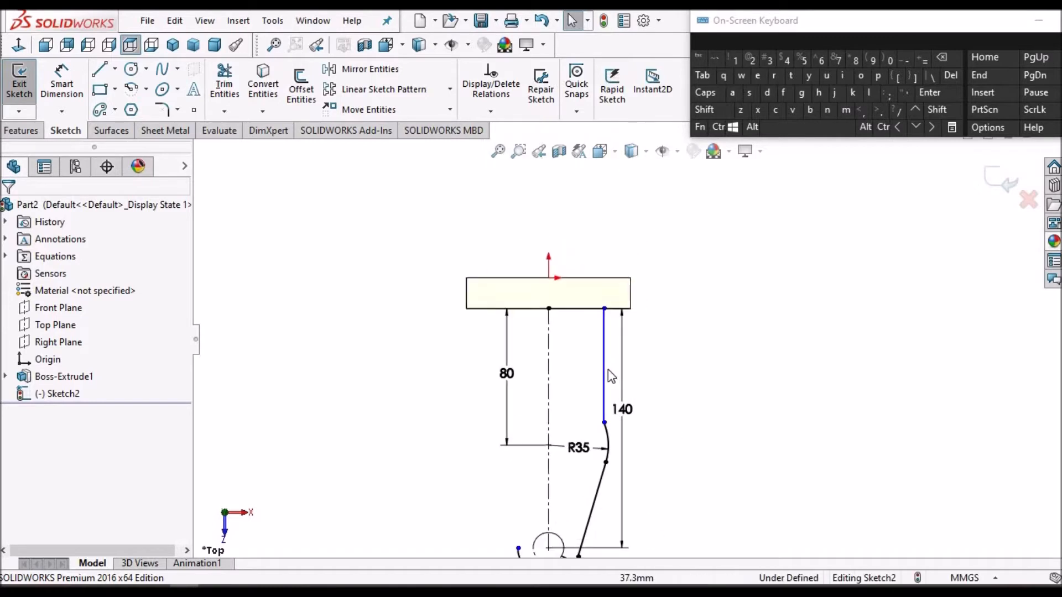
scroll(608, 375, "down", 1)
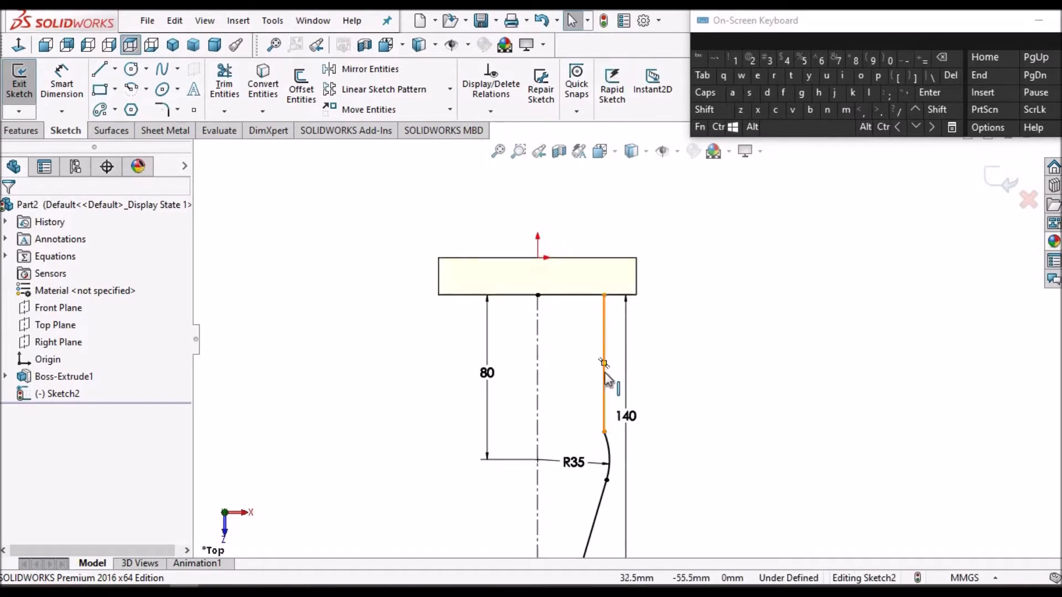
left_click(604, 374)
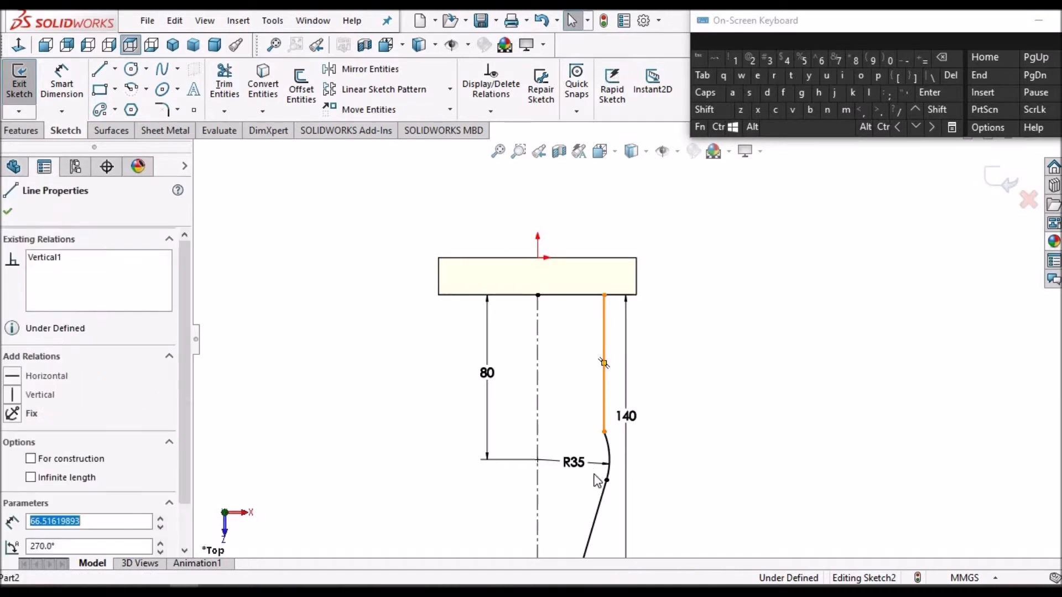
left_click(609, 443, "ctrl")
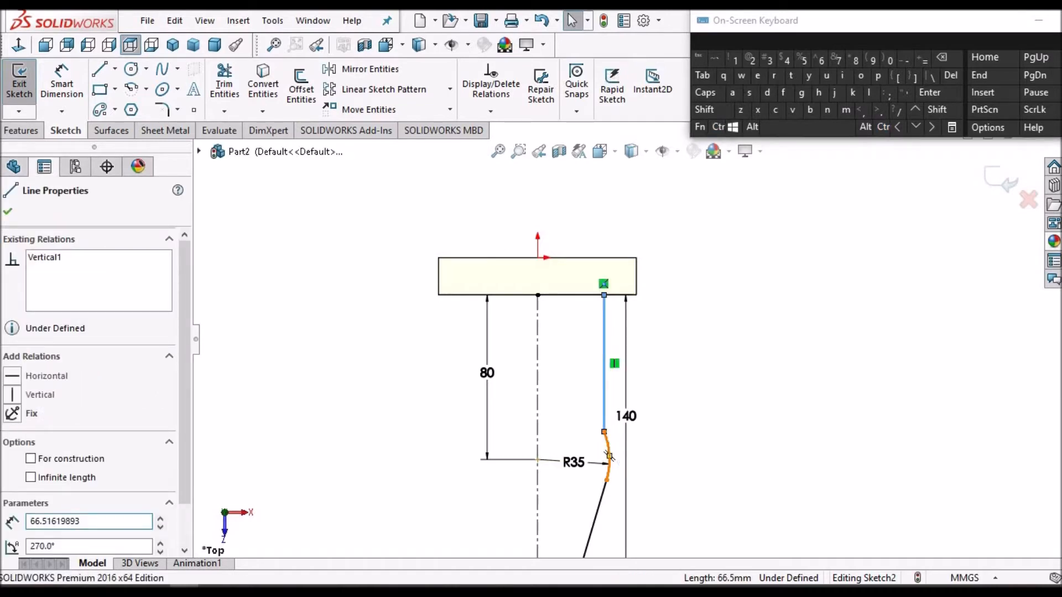
left_click(609, 457)
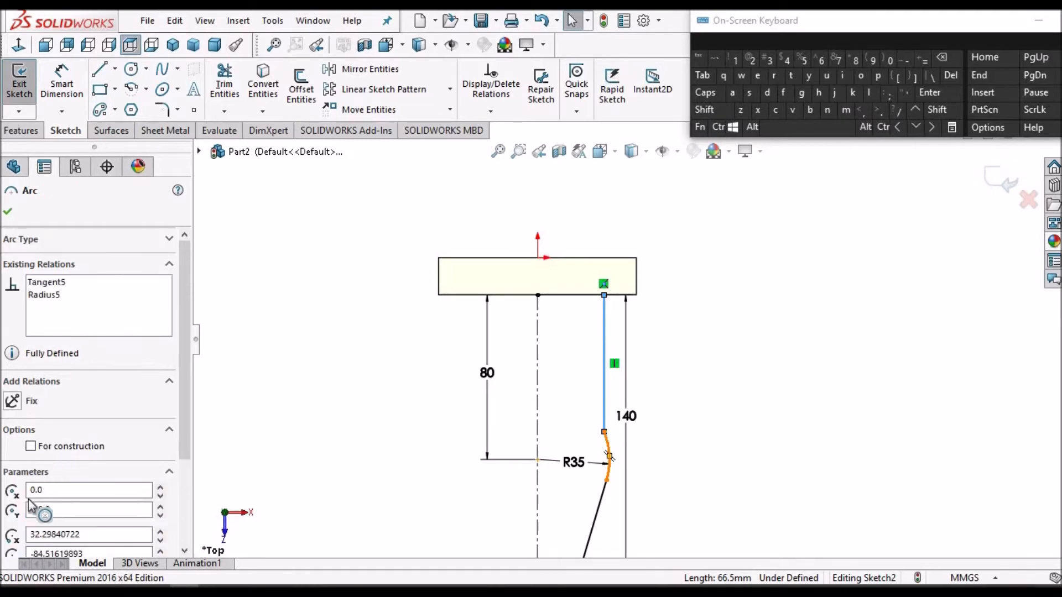
left_click(33, 463)
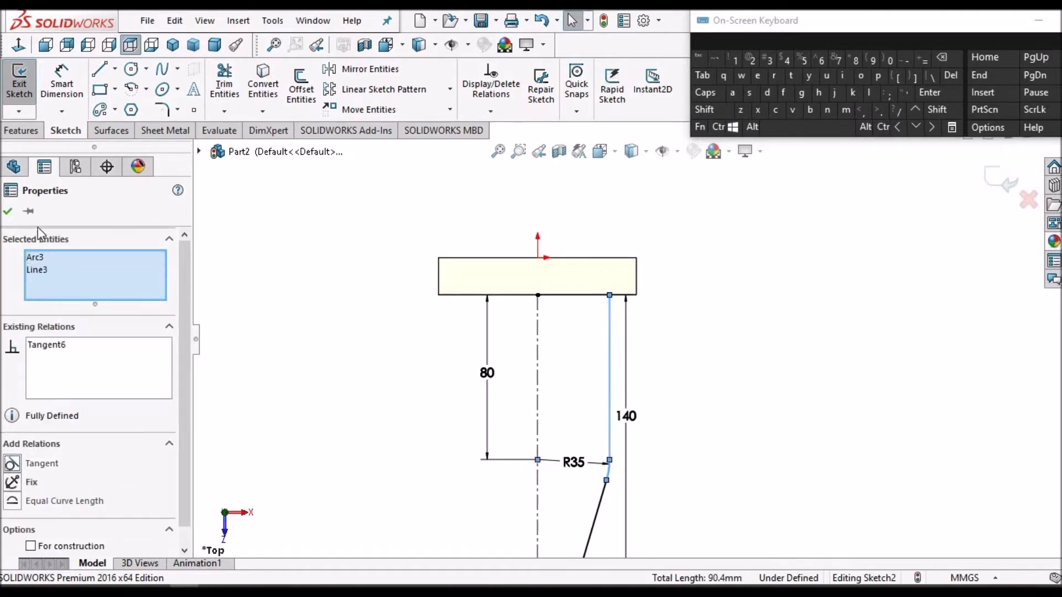
left_click(14, 214)
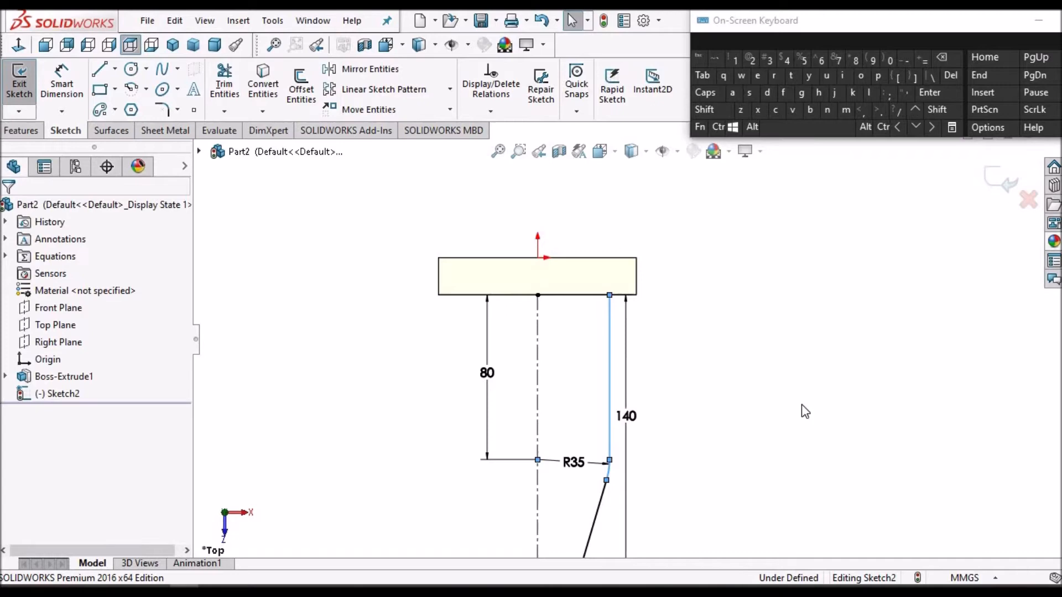
Step: Mirror the vertical line, the 35 mm side arc and the sloped line about the vertical centerline
key("f")
scroll(641, 393, "down", 5)
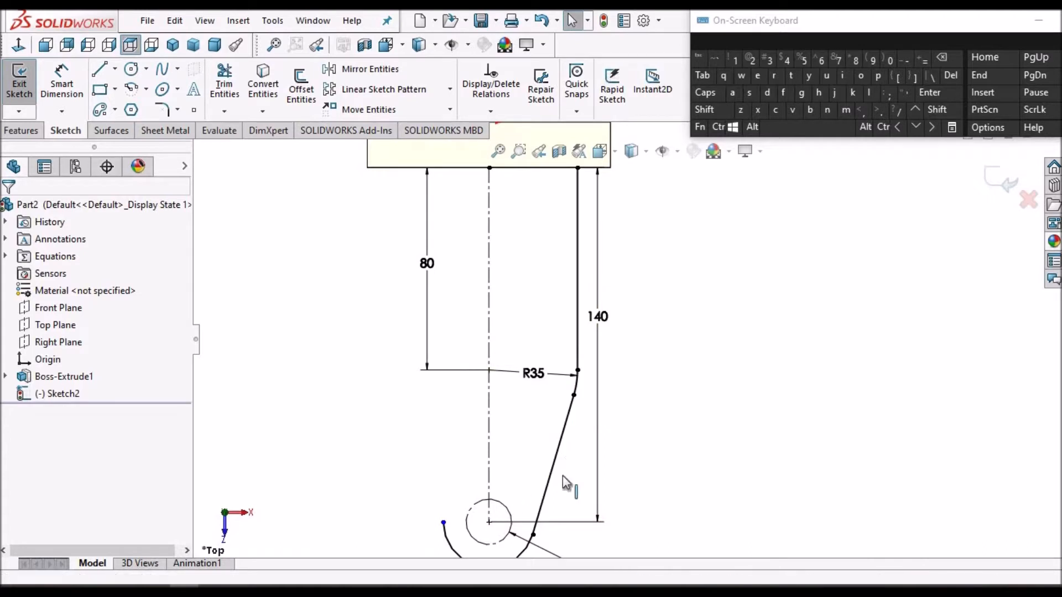
scroll(636, 337, "up", 2)
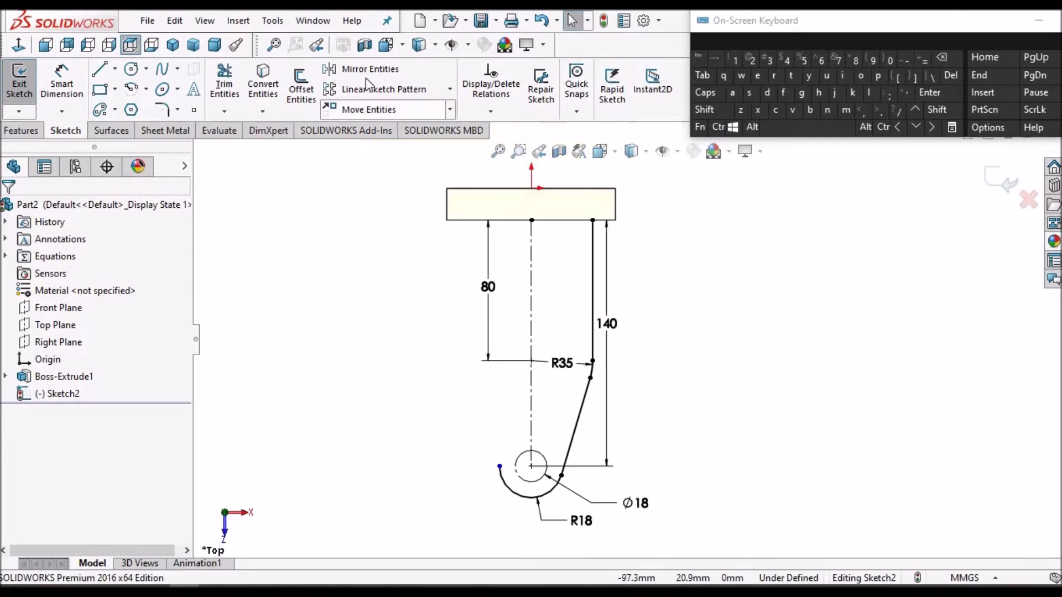
left_click(366, 75)
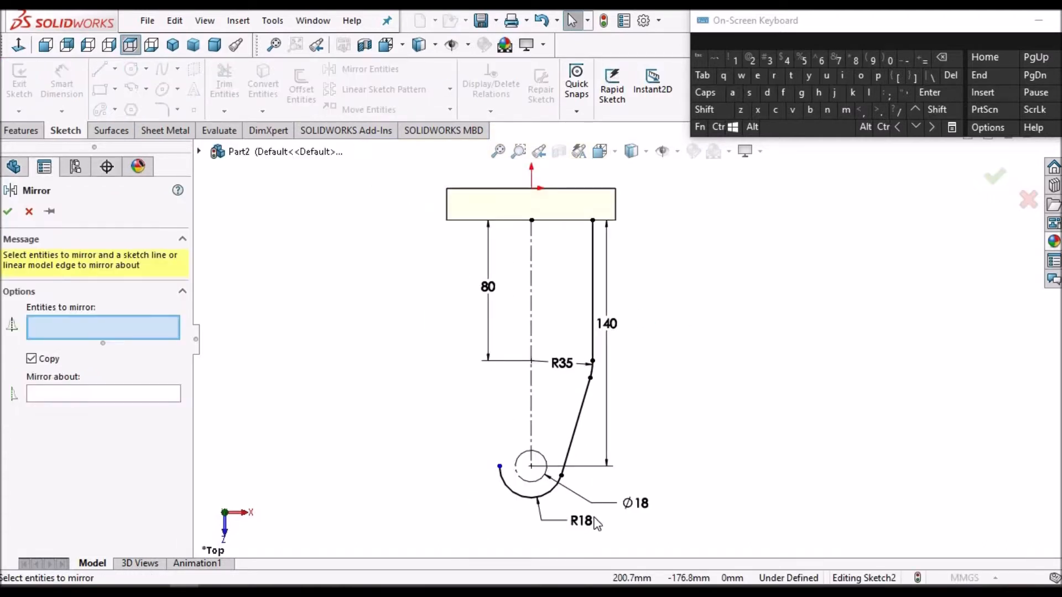
left_click(595, 274)
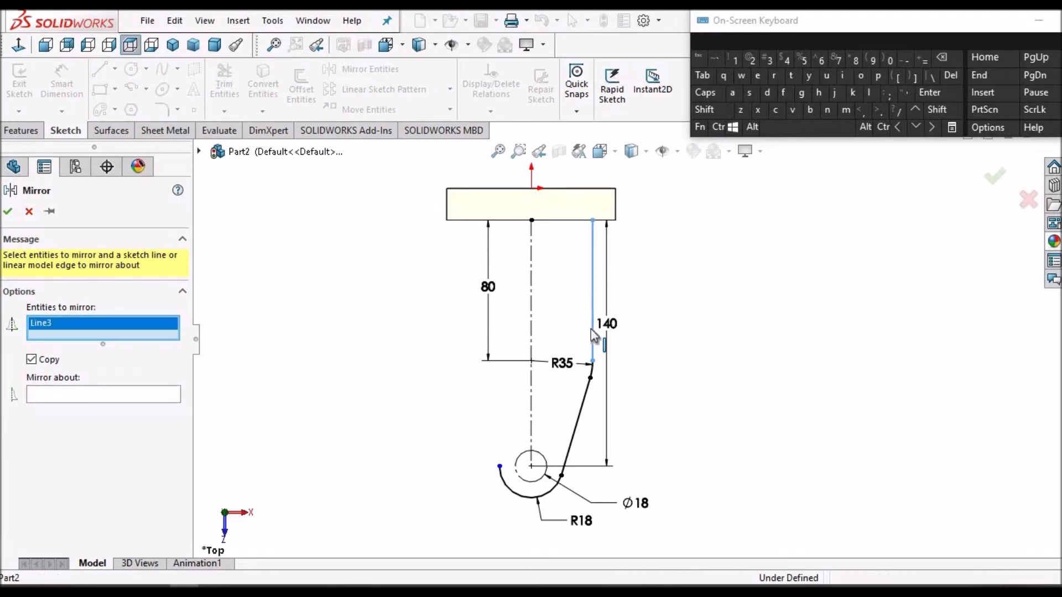
scroll(586, 371, "down", 4)
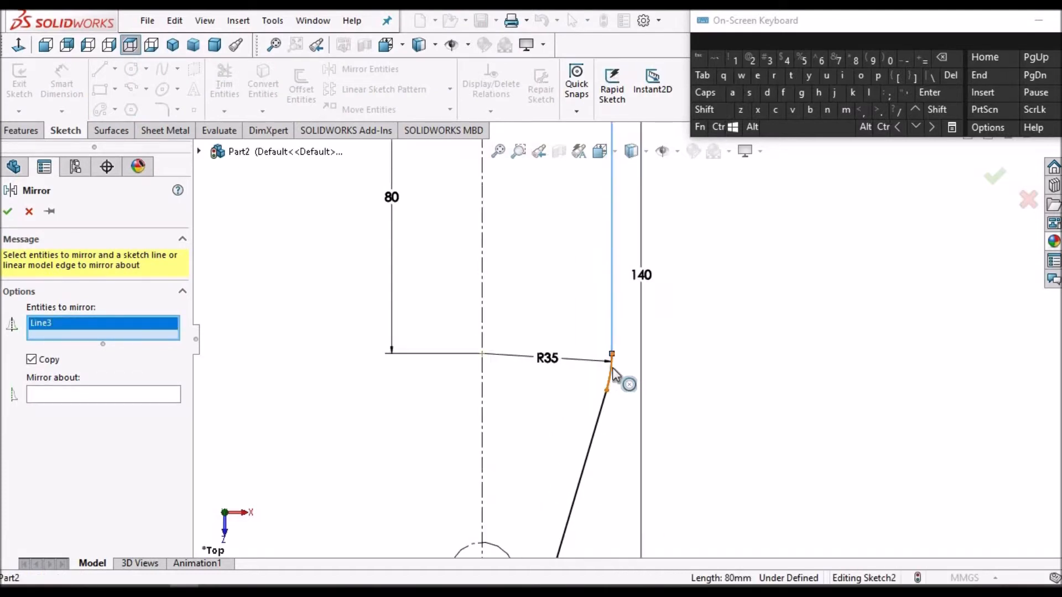
left_click(610, 369)
left_click(599, 421)
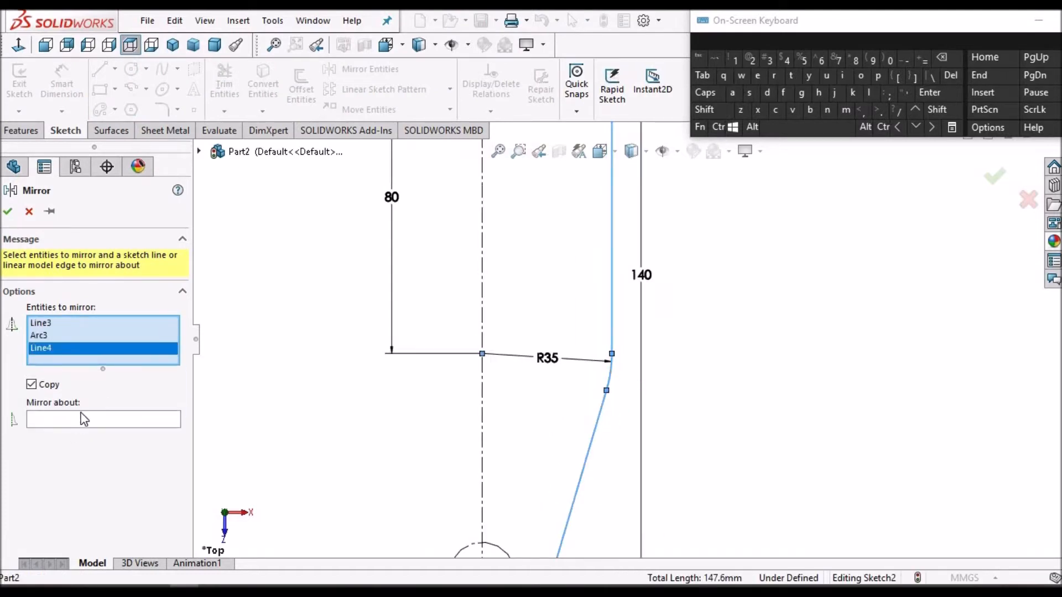
left_click(85, 422)
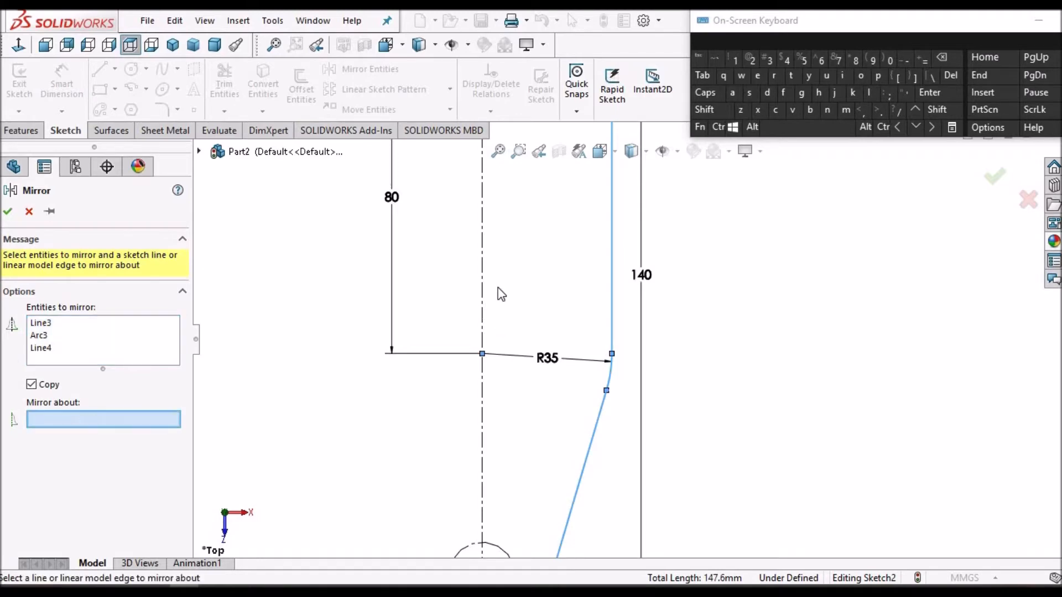
left_click(482, 286)
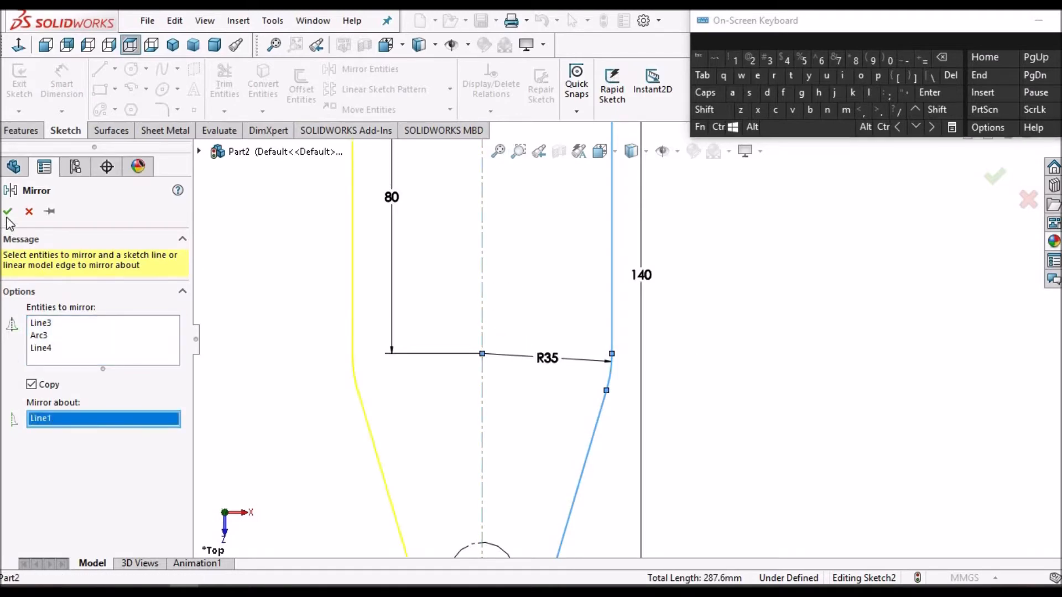
key("Return")
Step: Move the free end of the 18 mm end arc onto the lower endpoint of the mirrored sloped line
key("f")
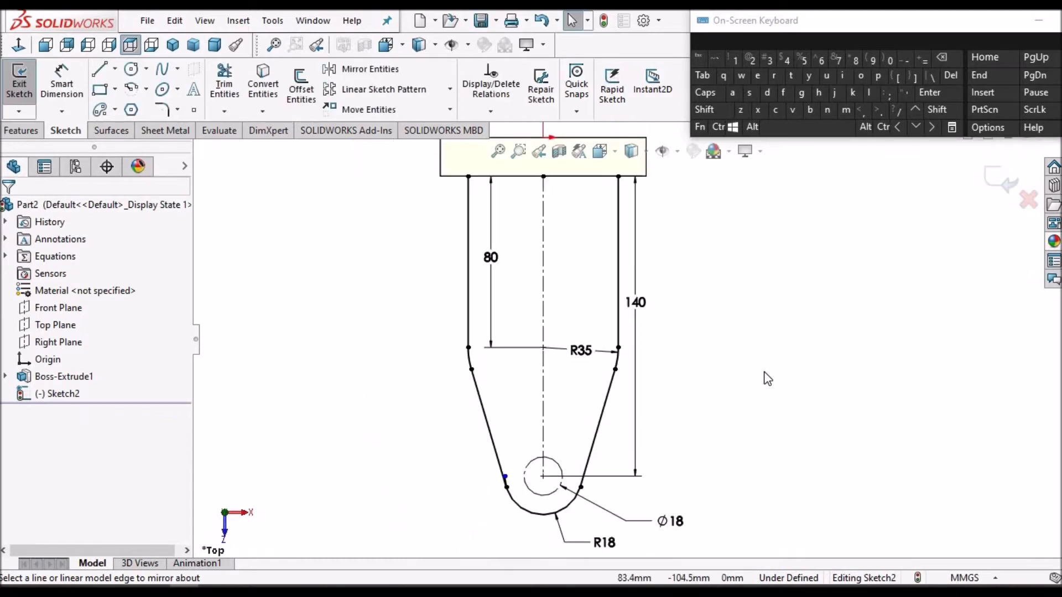
scroll(540, 293, "down", 2)
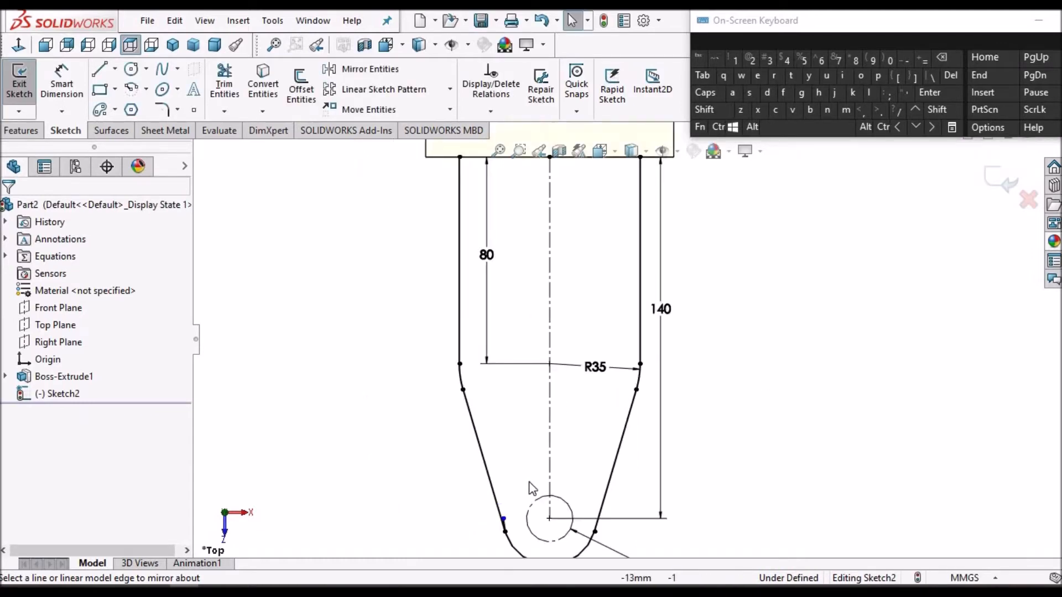
scroll(532, 486, "down", 3)
scroll(544, 486, "up", 2)
scroll(553, 476, "down", 4)
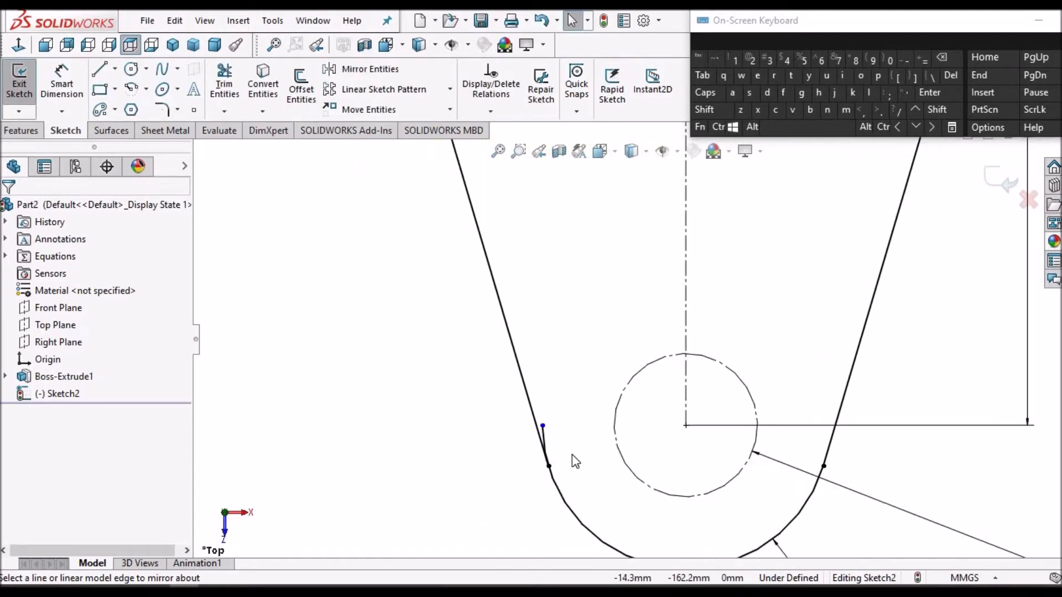
scroll(545, 405, "down", 1)
mouse_move(535, 399)
left_mouse_down()
mouse_move(544, 458)
mouse_move(558, 472)
mouse_move(546, 455)
left_mouse_up()
scroll(380, 451, "up", 3)
scroll(676, 467, "up", 3)
scroll(678, 288, "down", 2)
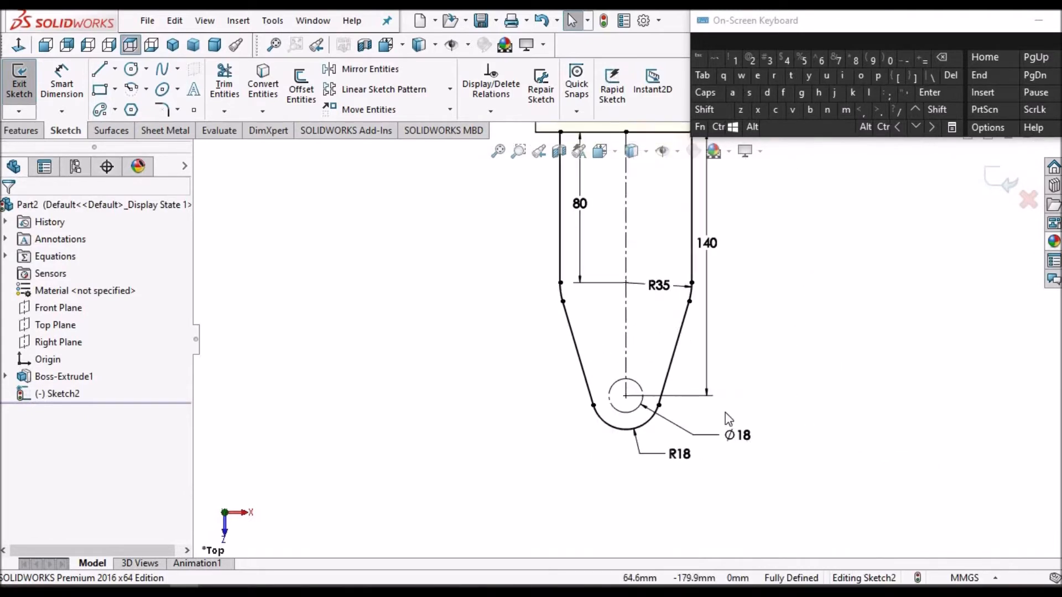
Step: Convert the plate's 96 mm front edge into a sketch line with Convert Entities
scroll(667, 265, "up", 3)
scroll(635, 233, "down", 6)
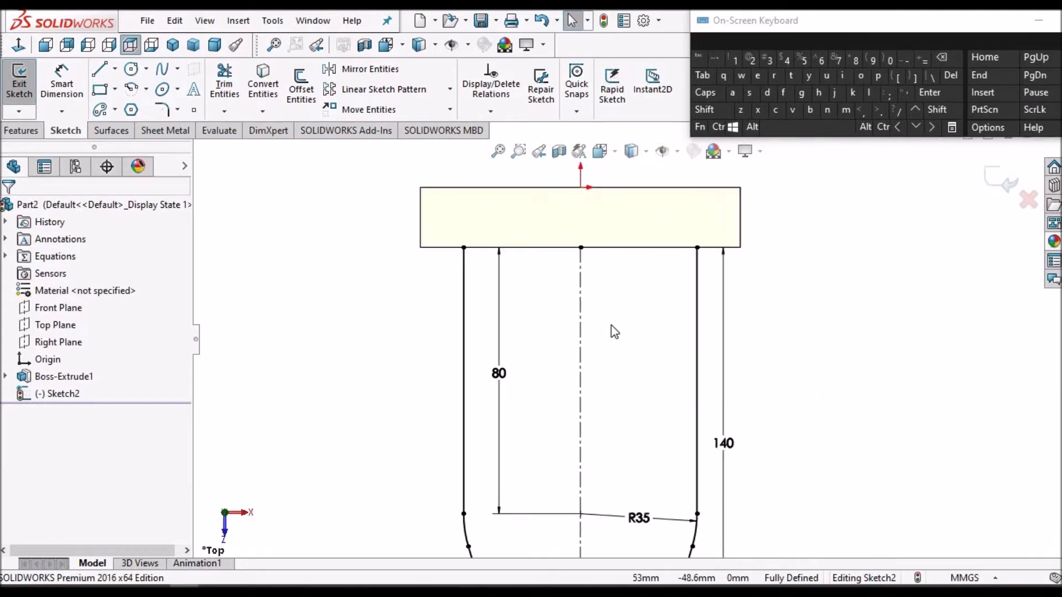
scroll(601, 368, "down", 1)
scroll(640, 250, "up", 2)
scroll(639, 255, "down", 2)
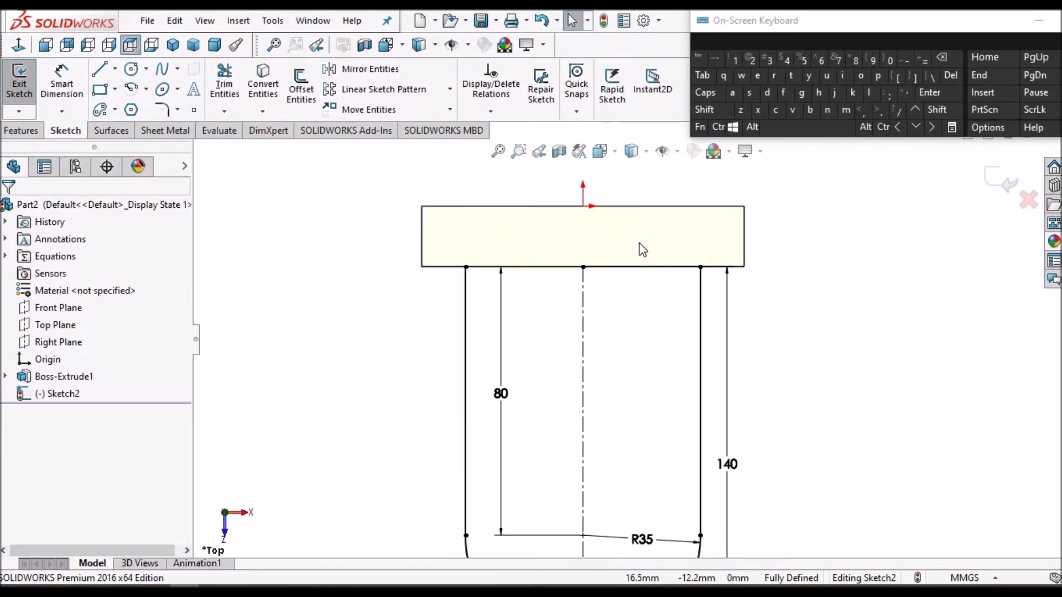
left_click(634, 283)
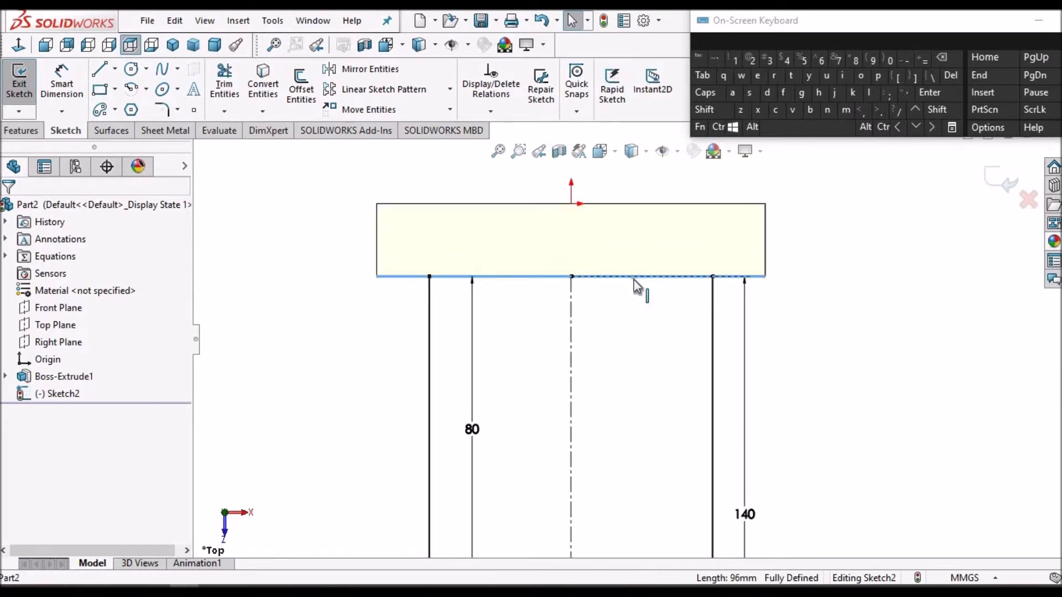
left_click(273, 71)
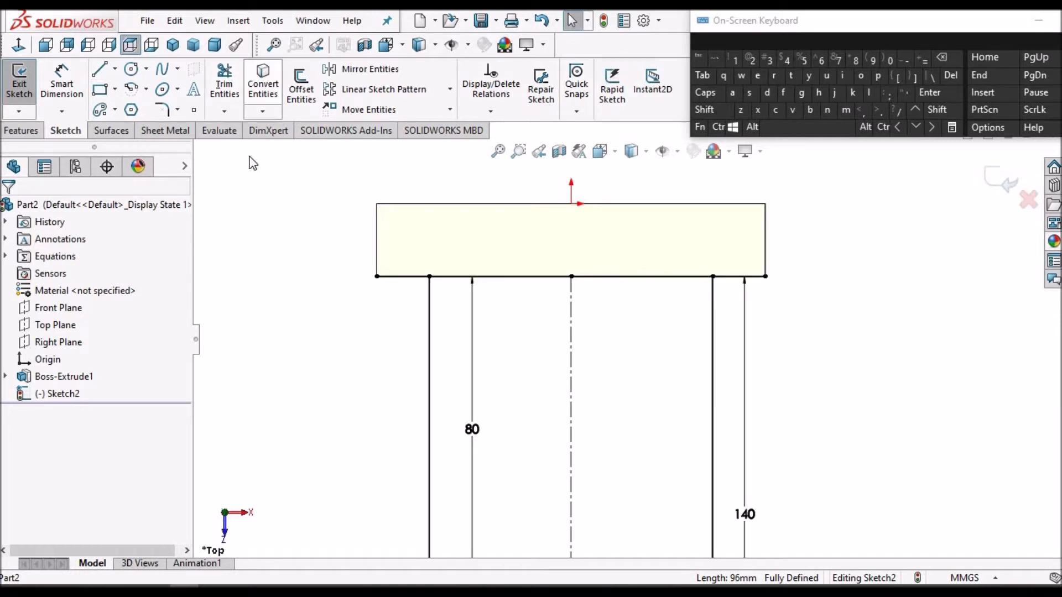
Step: Trim the converted edge line to corners with both vertical side lines, using the Corner trim option
left_click(219, 88)
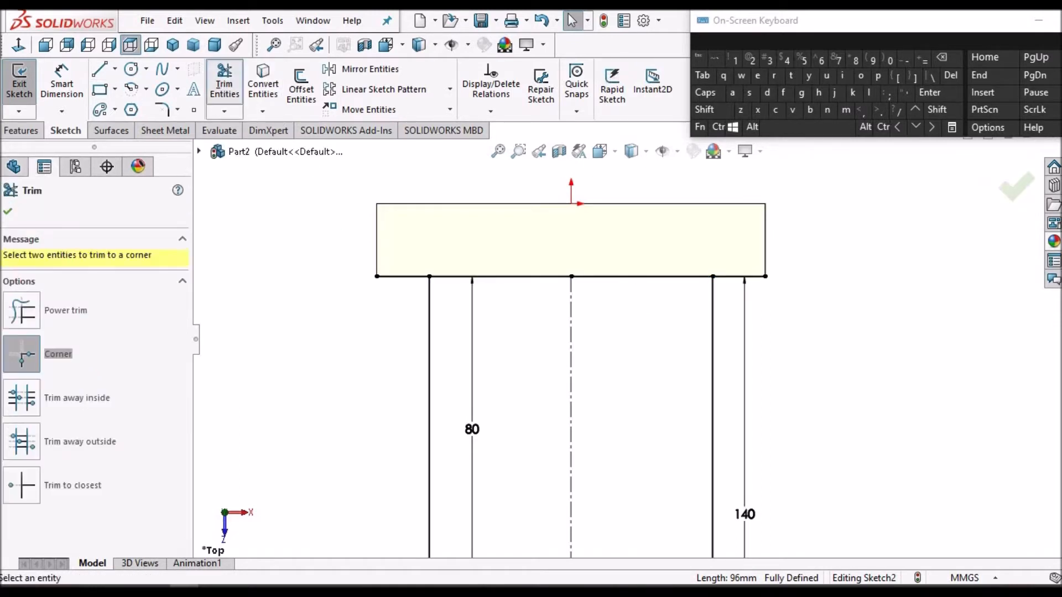
left_click(500, 280)
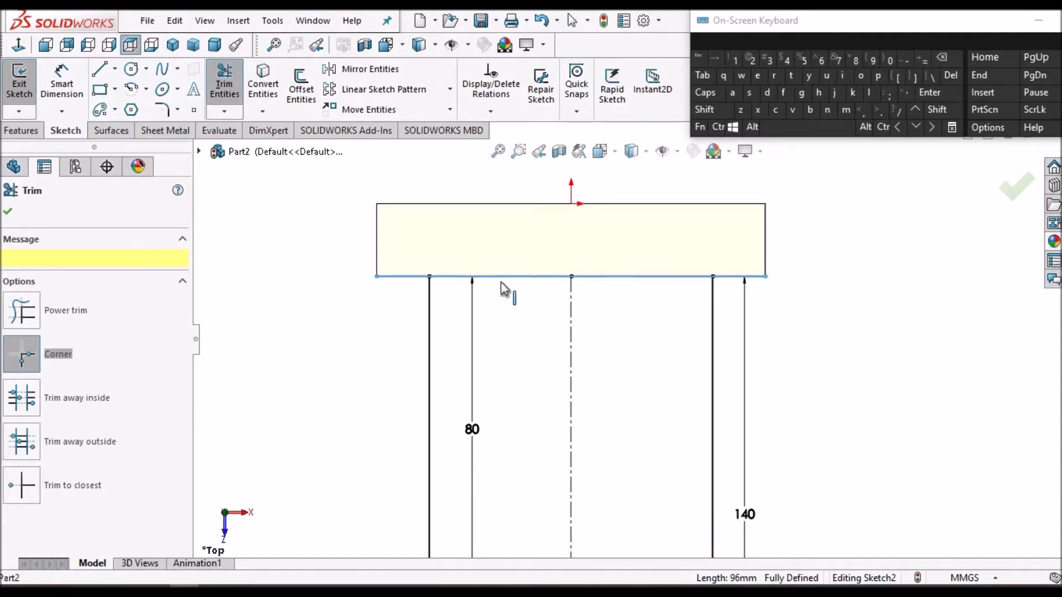
left_click(429, 314)
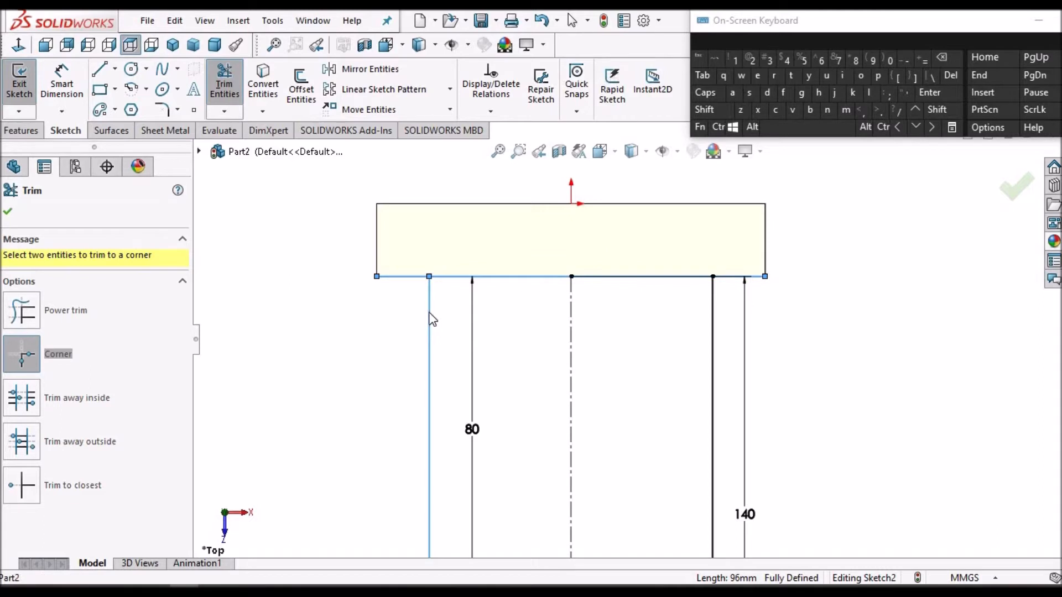
left_click(681, 278)
left_click(713, 310)
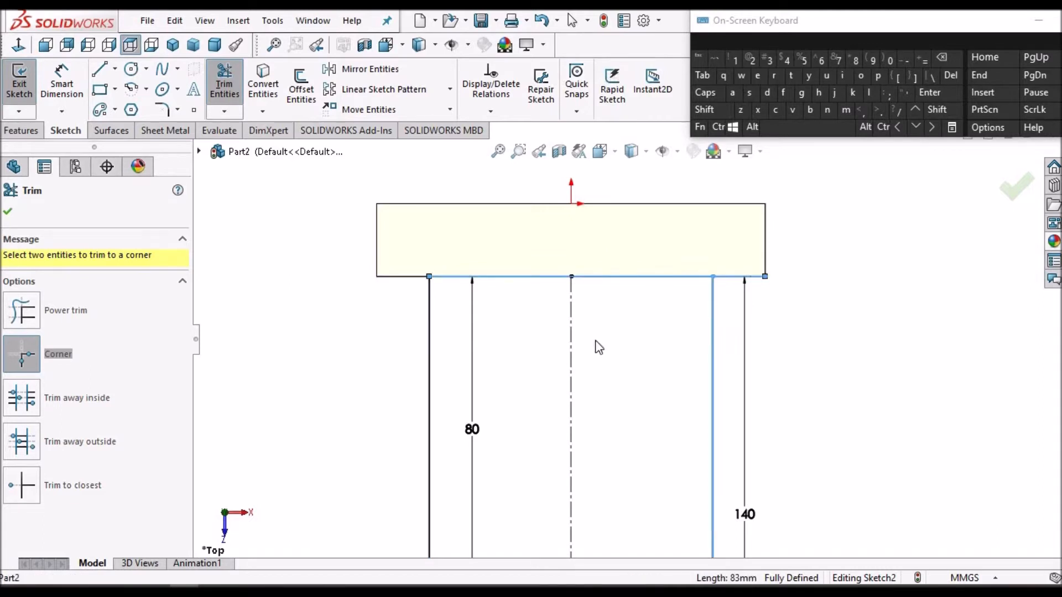
left_click(8, 213)
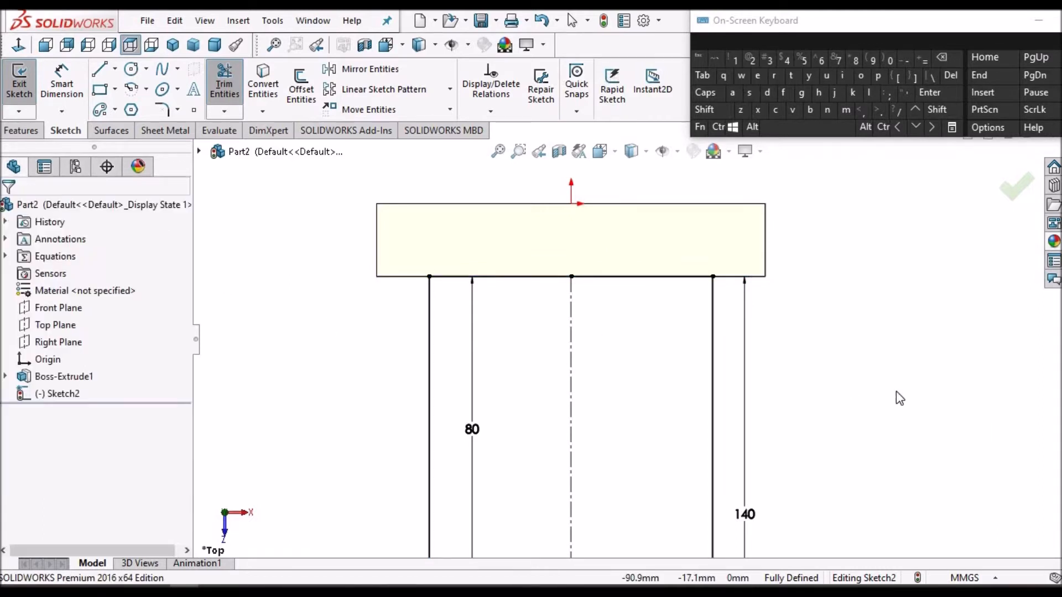
Step: Extrude the closed base profile as a Blind boss 18 mm deep, merged with the plate
key("z")
mouse_move(649, 277)
middle_mouse_down()
mouse_move(612, 266)
mouse_move(578, 373)
mouse_move(655, 426)
mouse_move(668, 400)
mouse_move(567, 395)
middle_mouse_up()
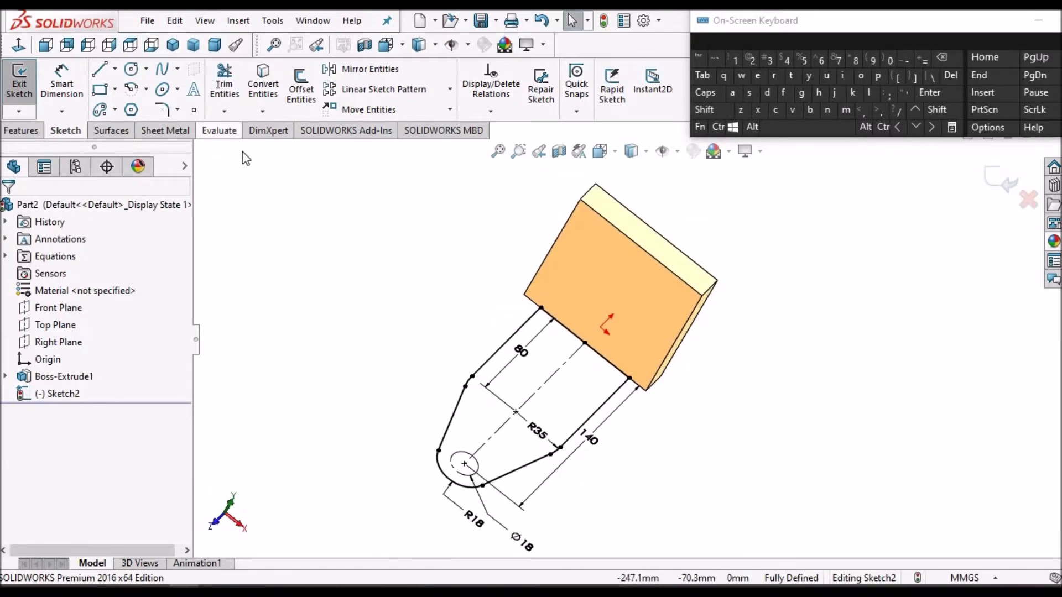
left_click(22, 130)
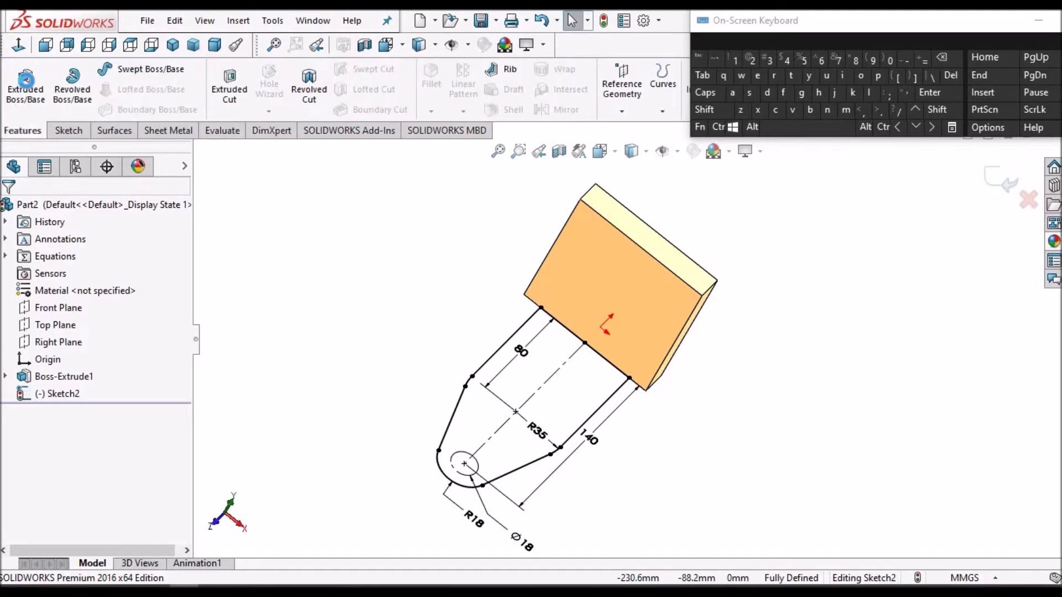
left_click(26, 79)
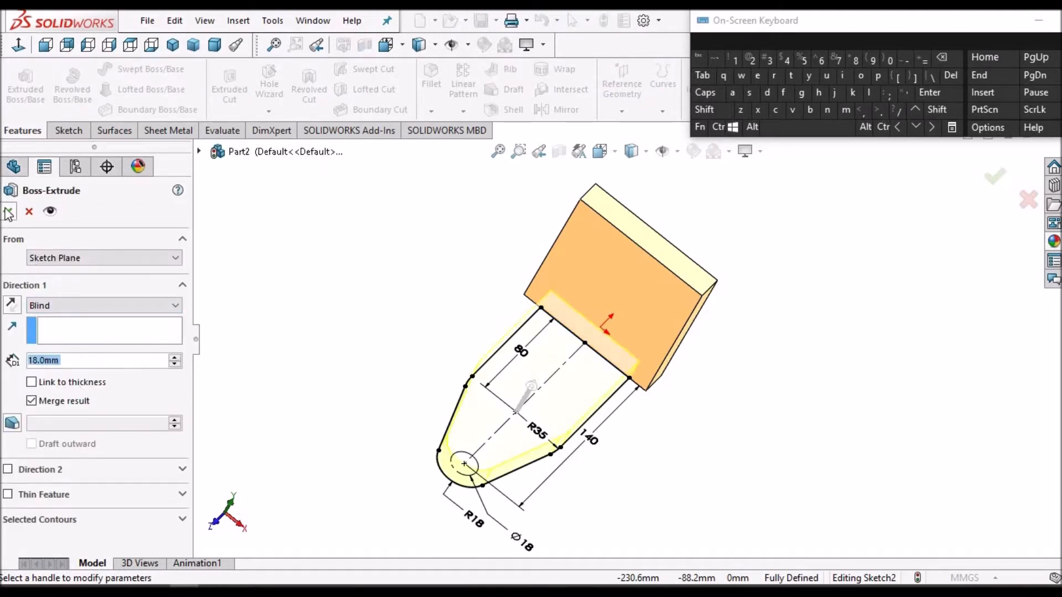
left_click(8, 212)
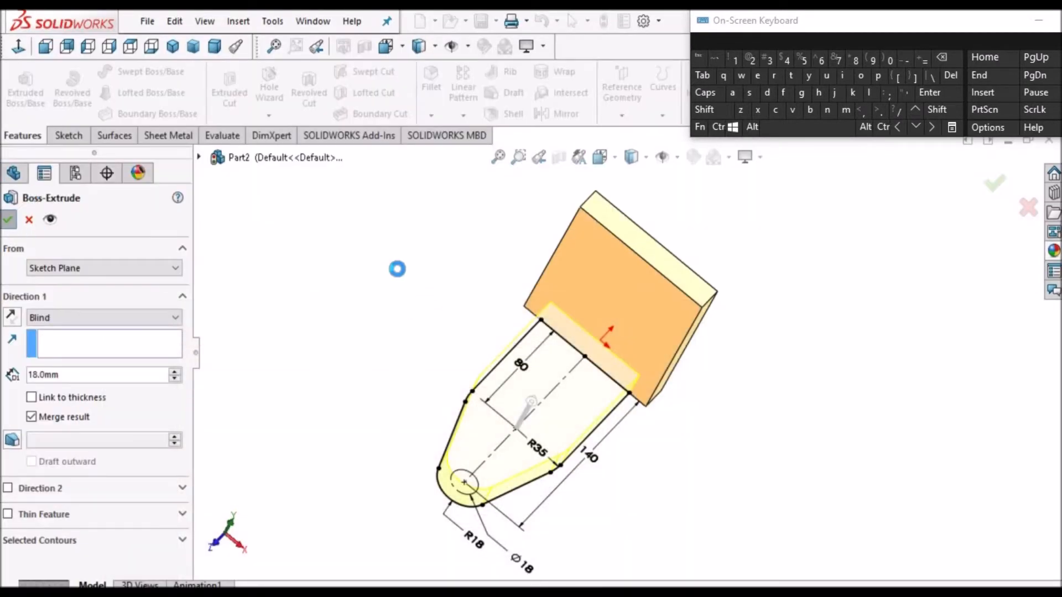
key("Return")
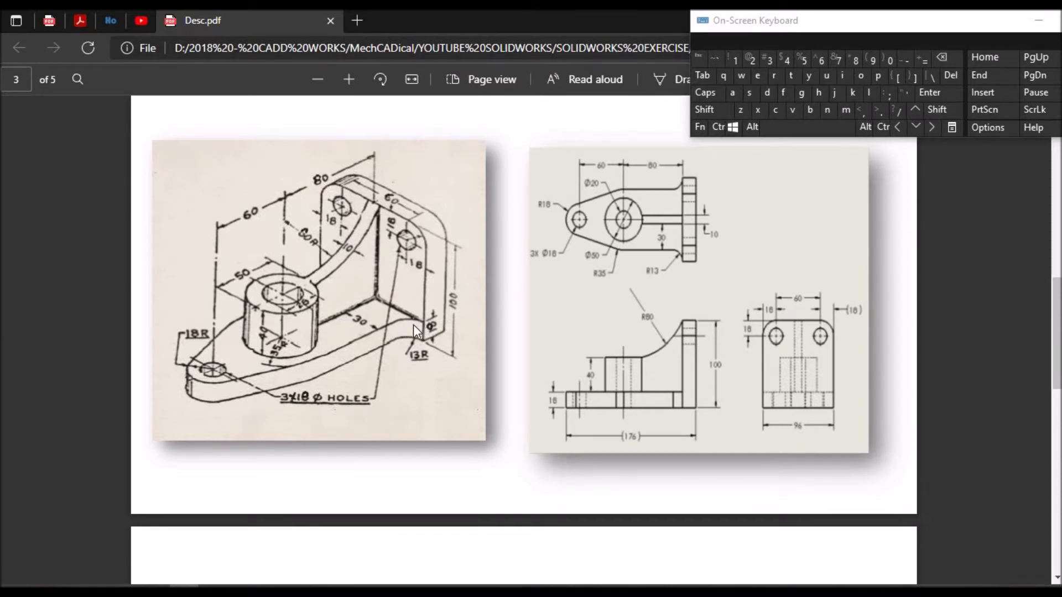
Step: Check the cylindrical boss's position and size in the reference PDF drawing and return to the SOLIDWORKS part
mouse_move(213, 591)
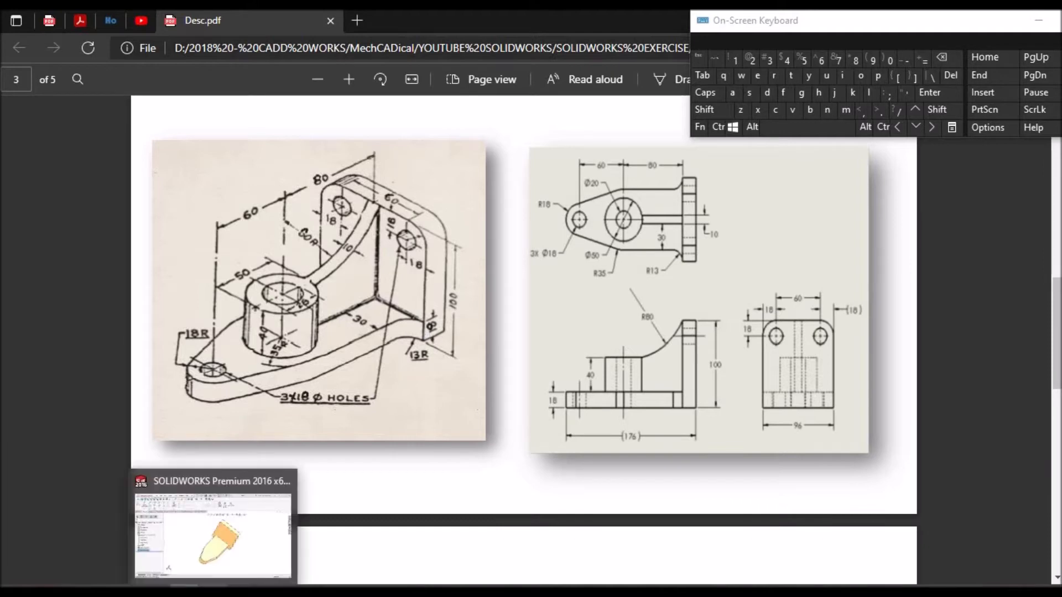
scroll(586, 291, "down", 10)
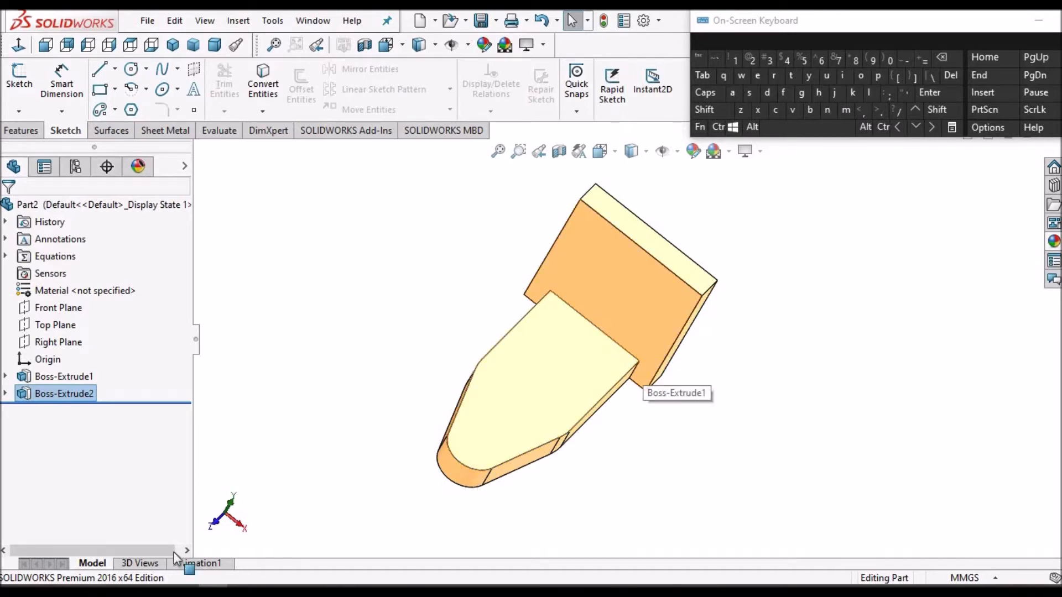
left_click(186, 591)
scroll(441, 357, "up", 10)
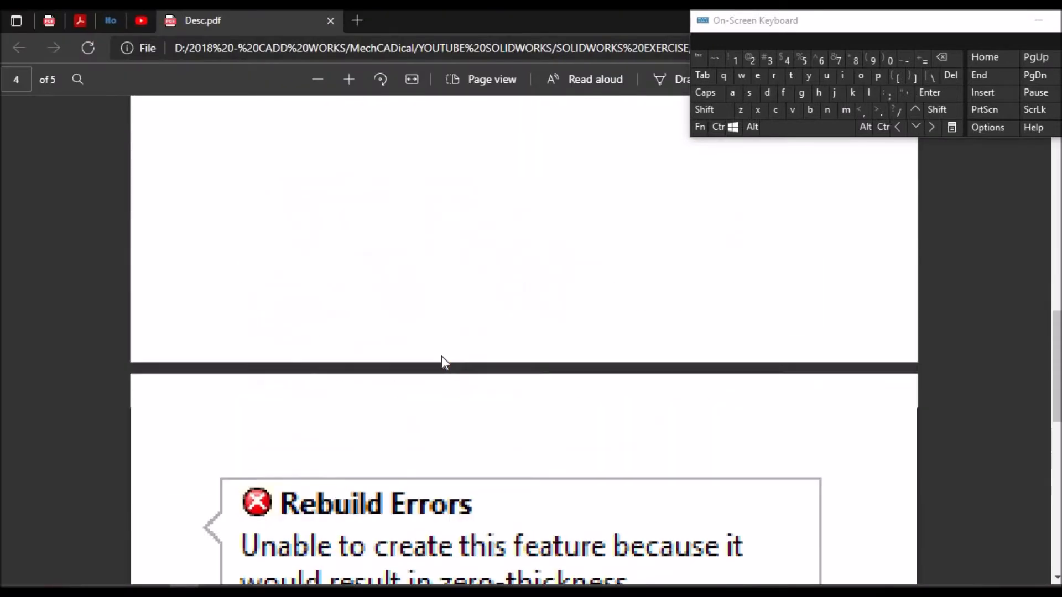
scroll(441, 361, "down", 5)
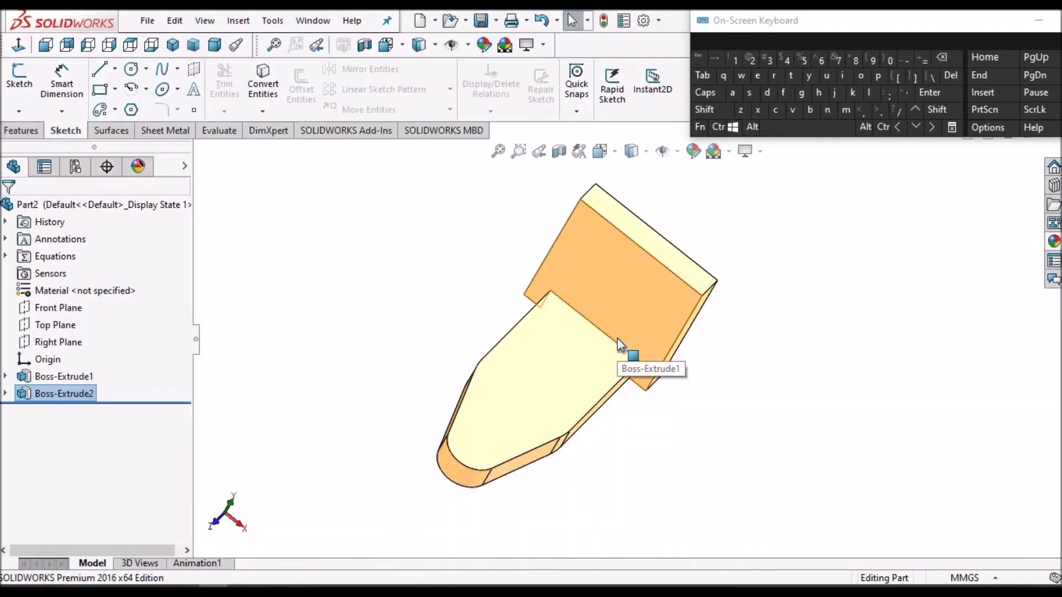
scroll(617, 338, "up", 1)
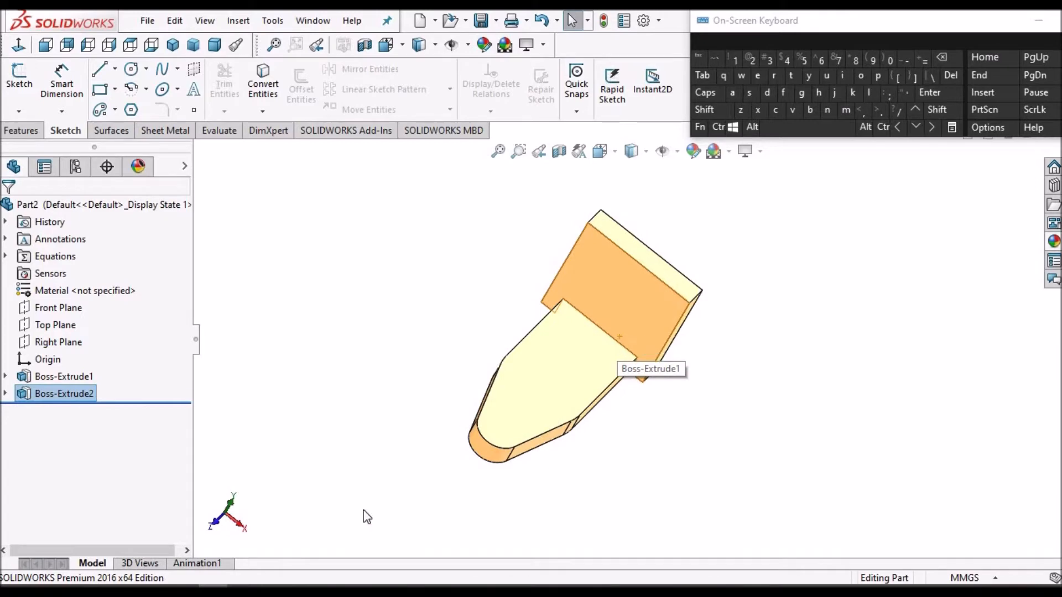
Step: Start a sketch on the base's top face and draw a circle of about 23.6 mm radius on its centreline
left_click(556, 366)
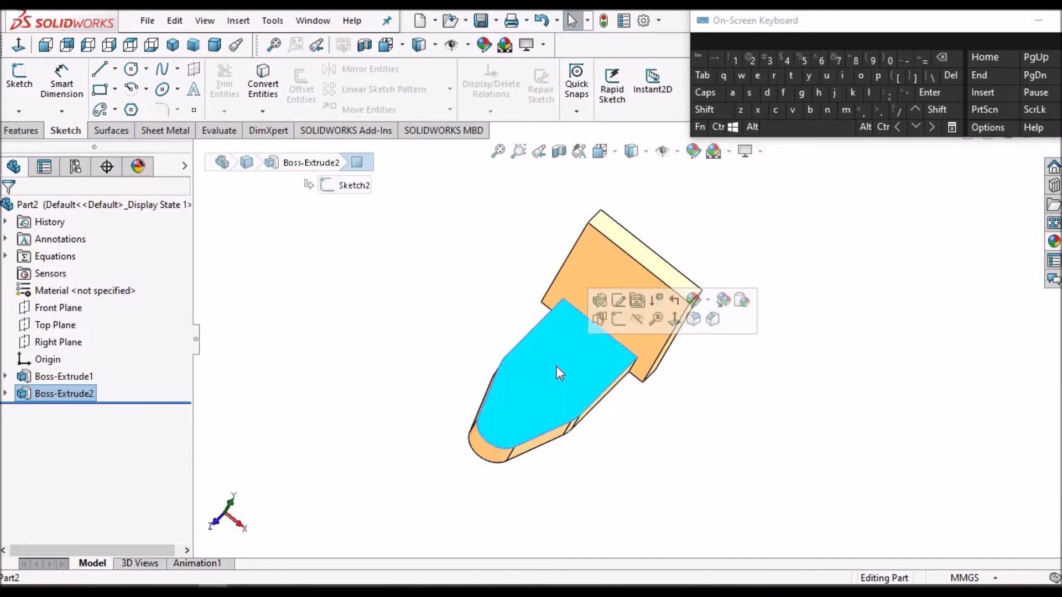
left_click(22, 87)
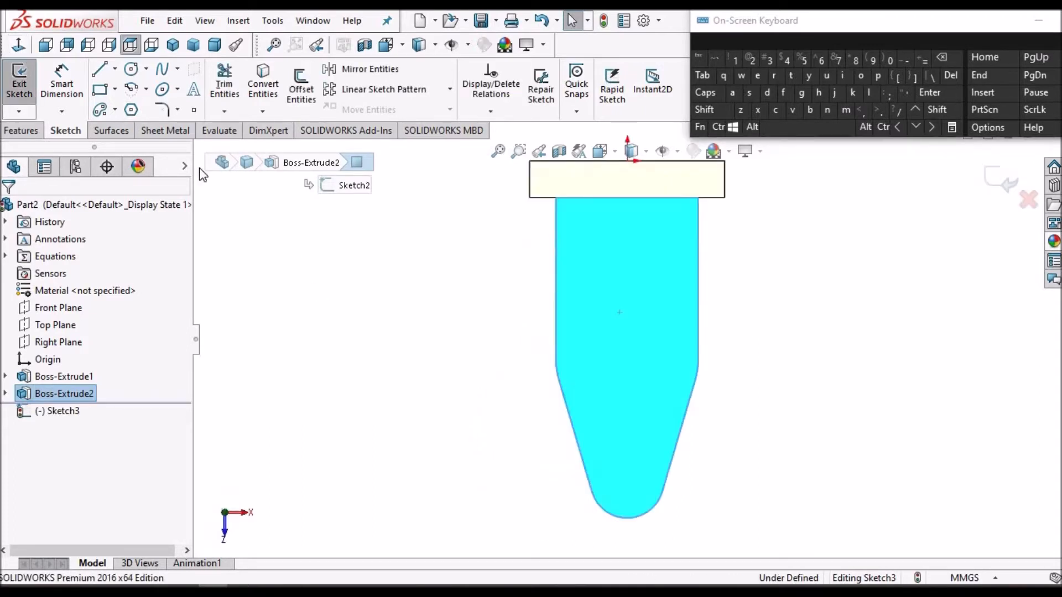
left_click(262, 268)
left_click(131, 69)
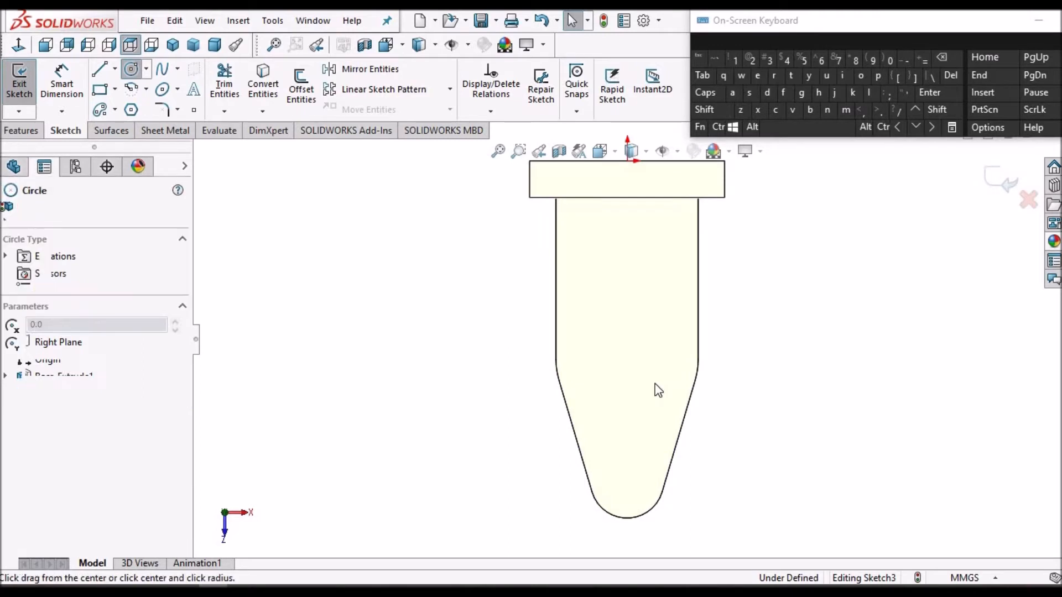
left_click(627, 344)
left_click(654, 306)
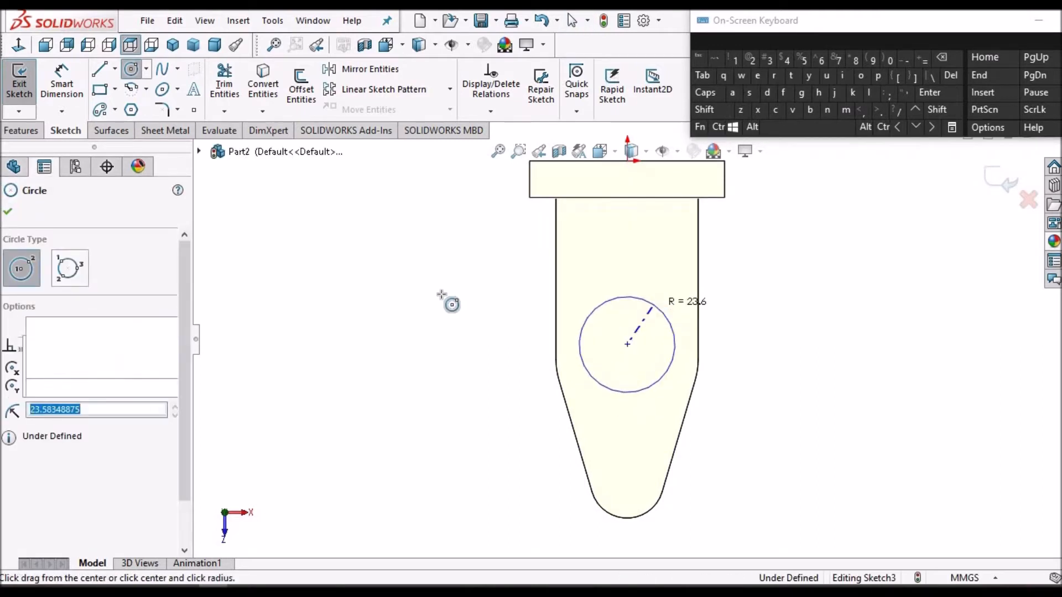
right_click(452, 305)
left_click(476, 306)
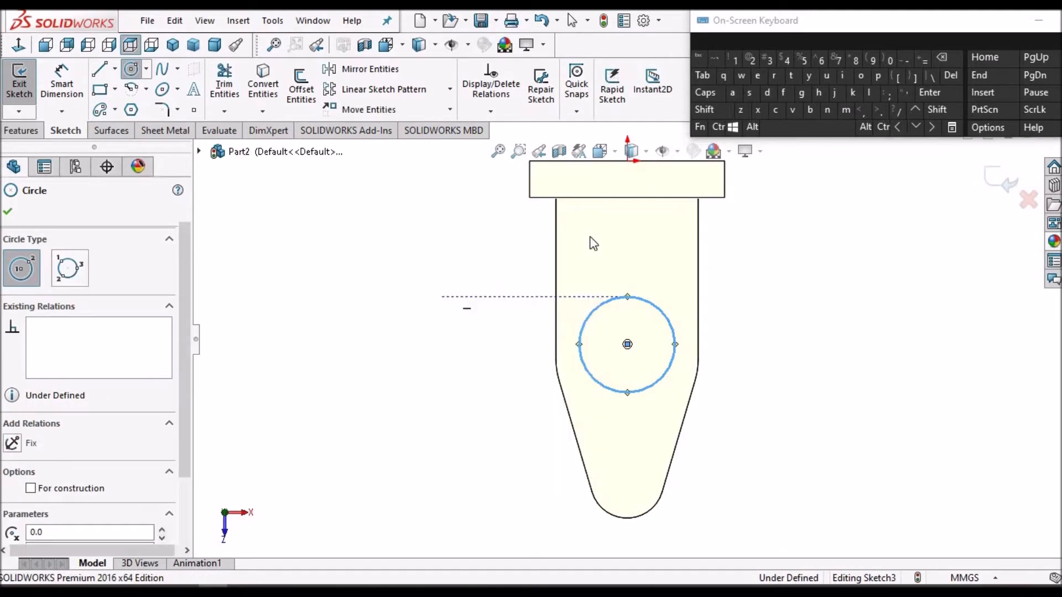
Step: Add a Vertical relation between the circle's centre and the midpoint of the base's rear edge, and shift the circle toward the plate
right_click(636, 200)
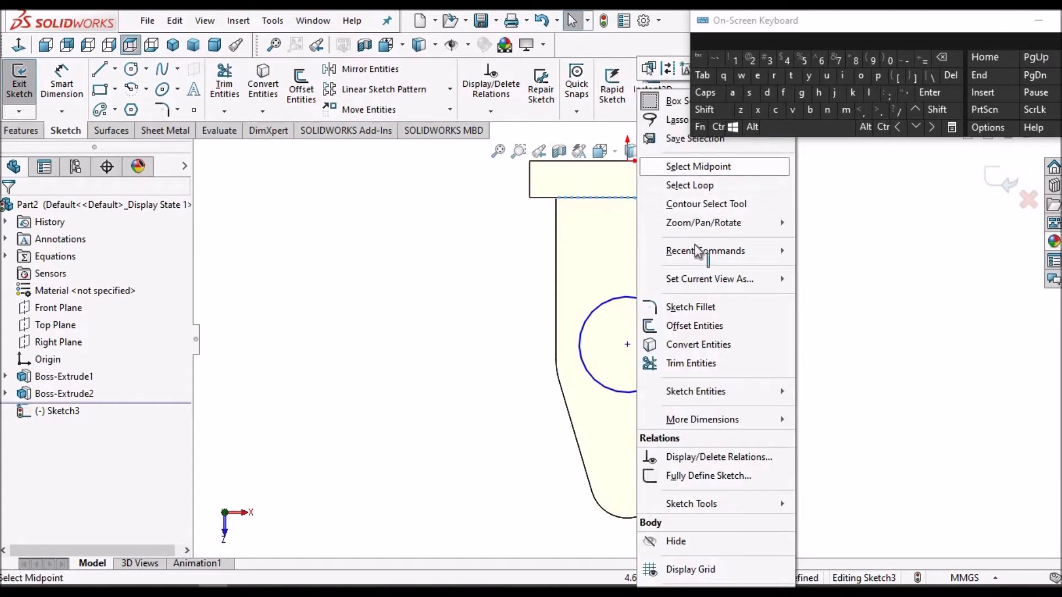
left_click(698, 167)
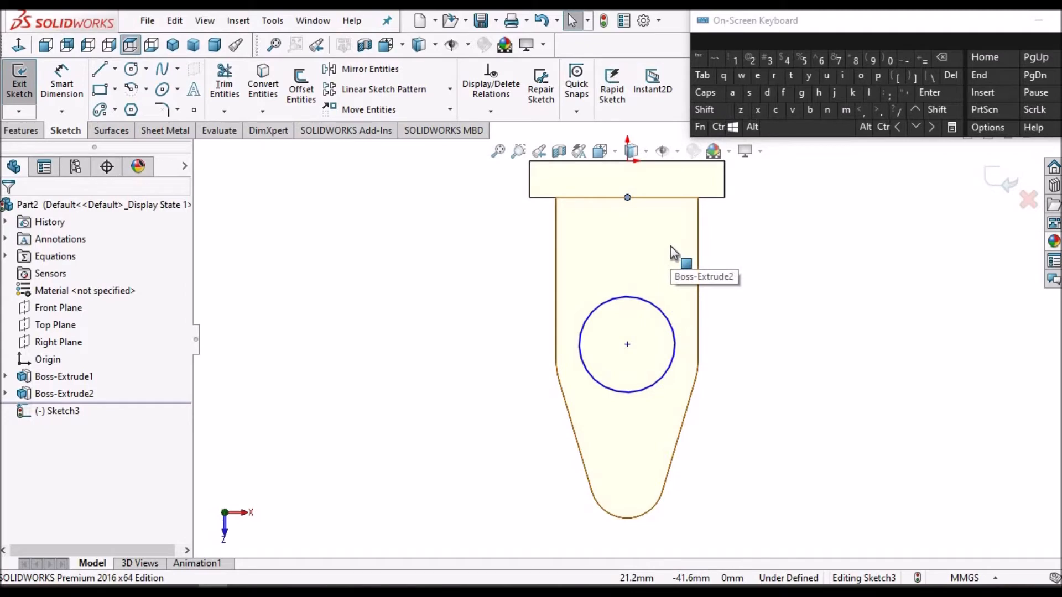
left_click(627, 345, "ctrl")
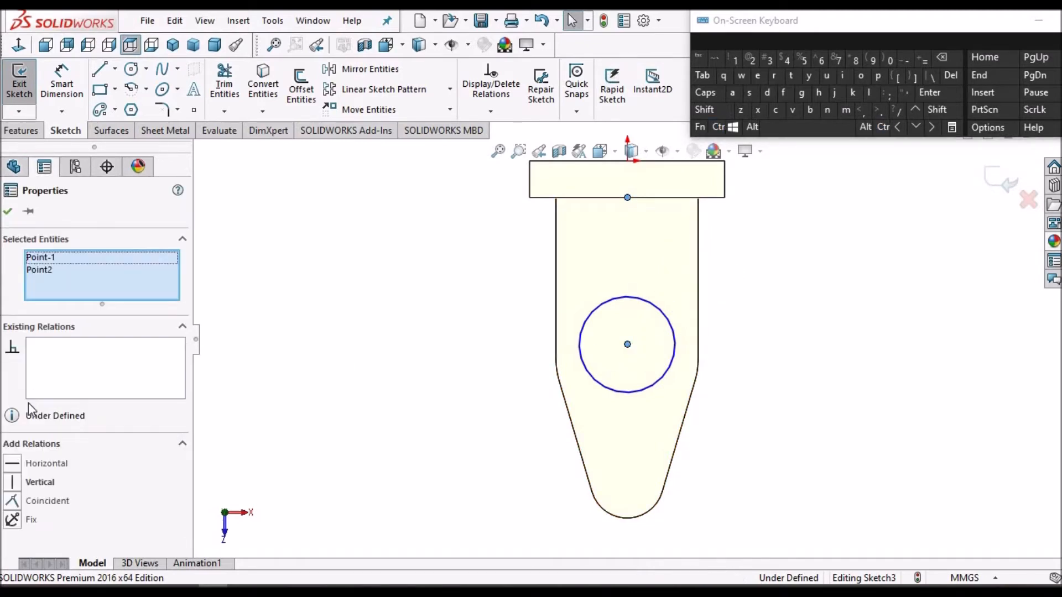
left_click(13, 485)
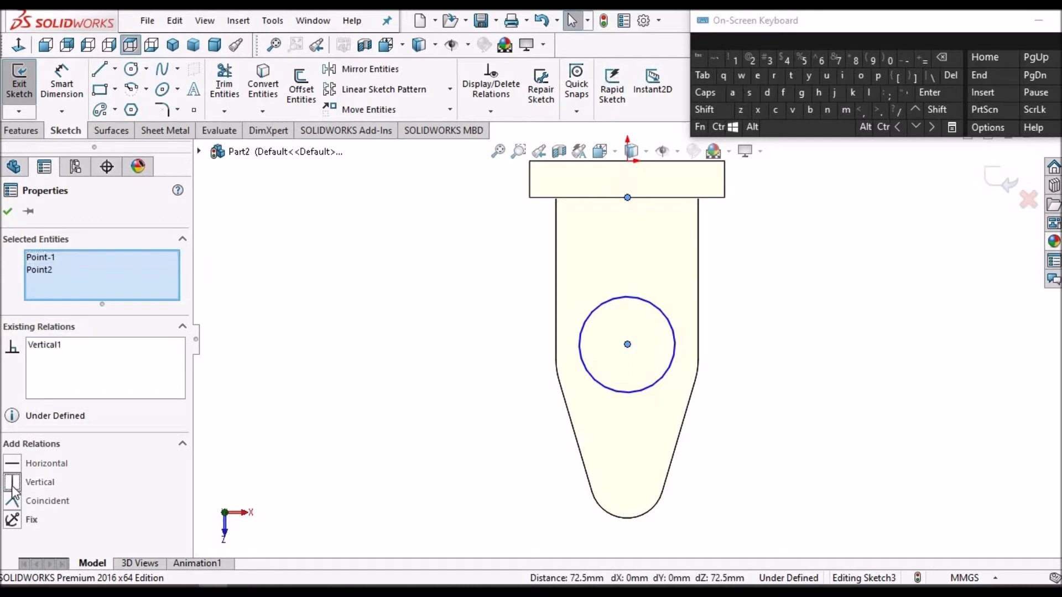
left_click(9, 212)
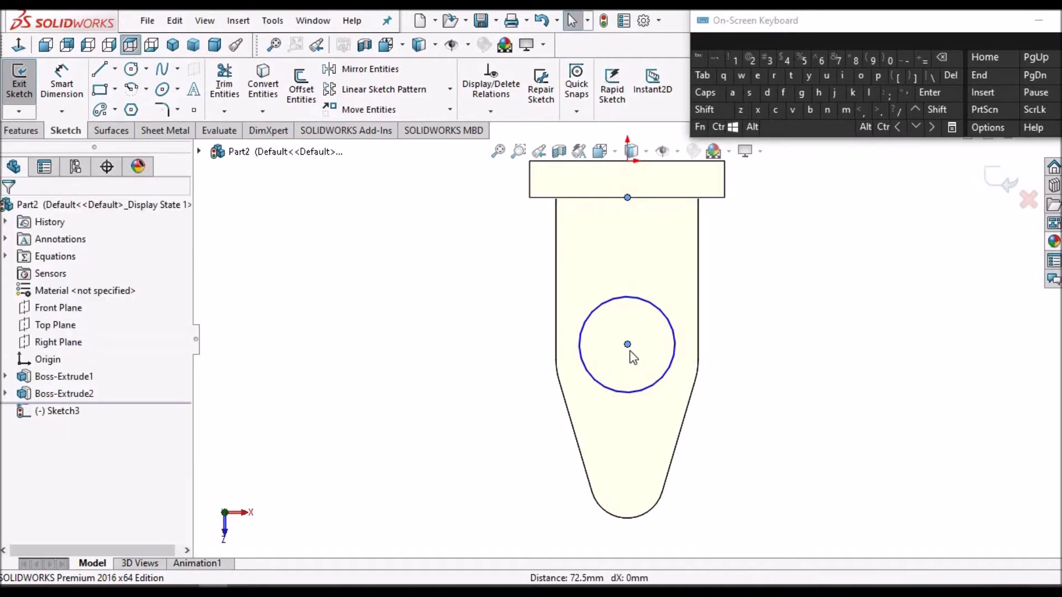
left_click_drag(629, 347, 642, 304)
left_click(420, 351)
scroll(537, 334, "up", 2)
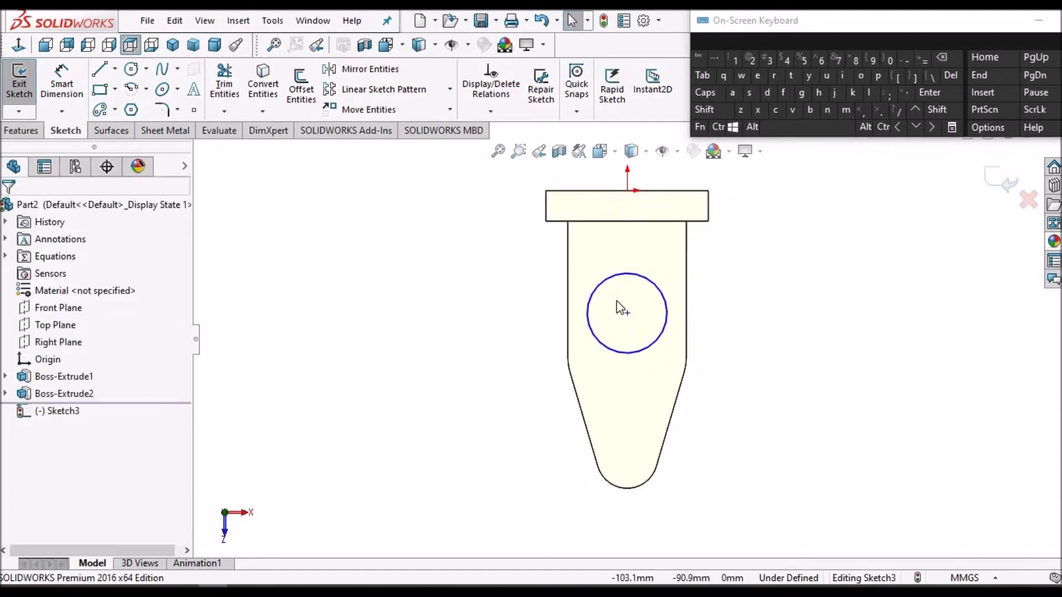
Step: Dimension the circle's centre 80 mm from the upright plate's front edge
scroll(652, 279, "down", 2)
left_click(61, 86)
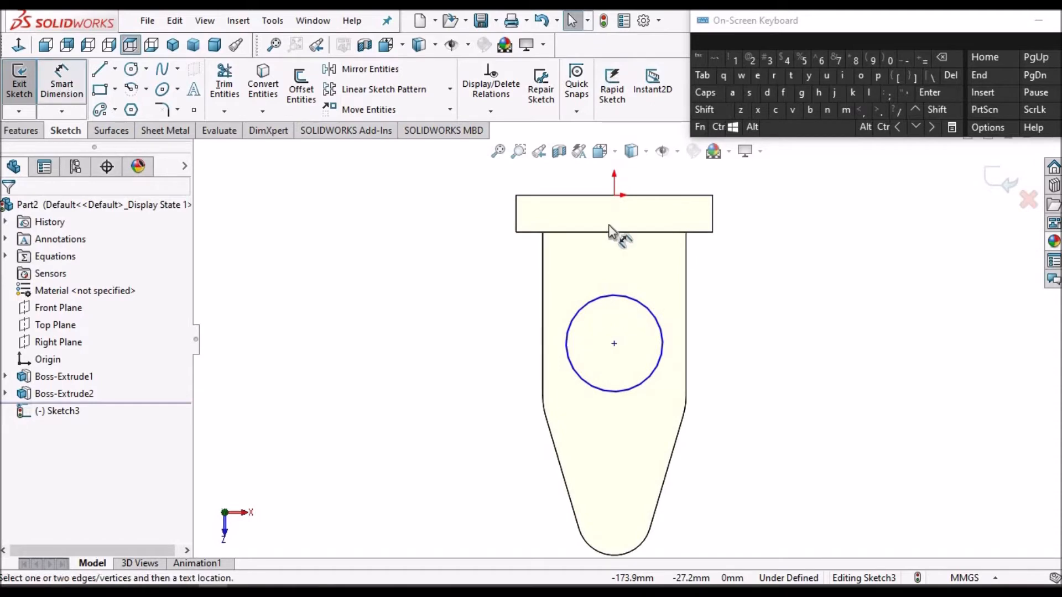
left_click(646, 233)
left_click(614, 344)
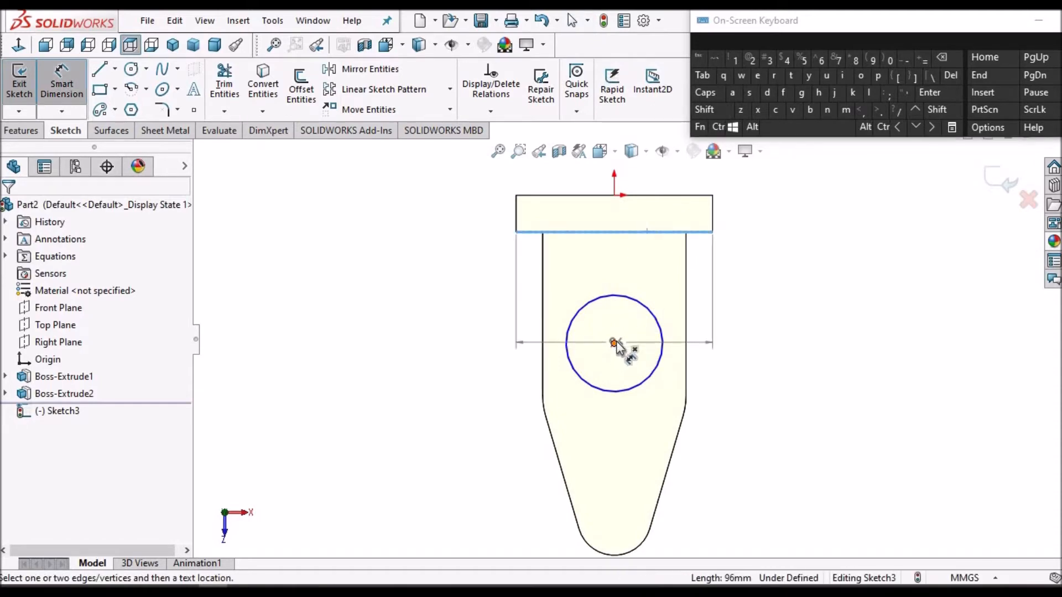
left_click(464, 283)
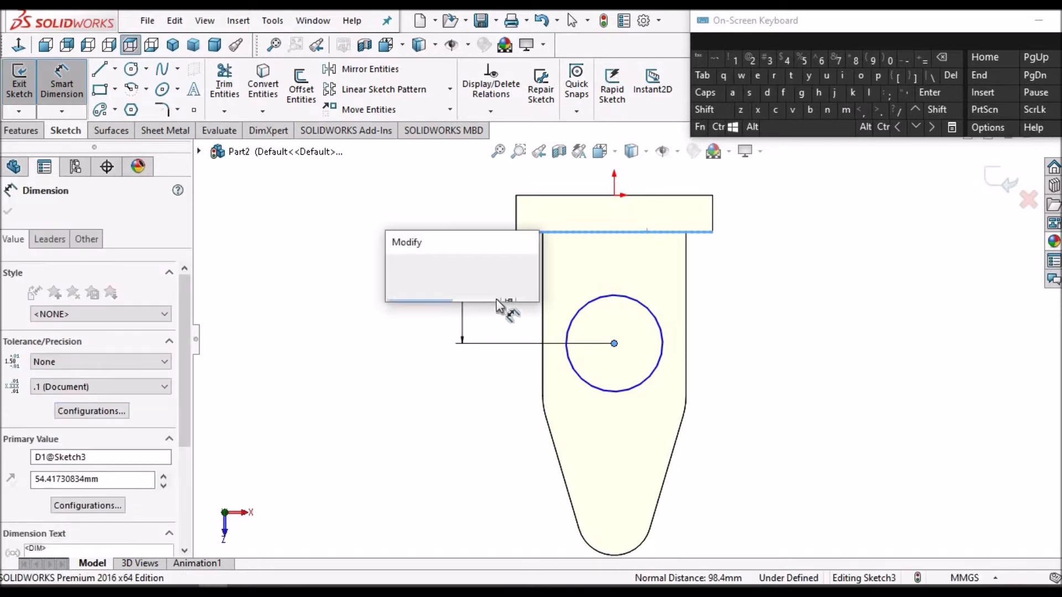
left_click(404, 282)
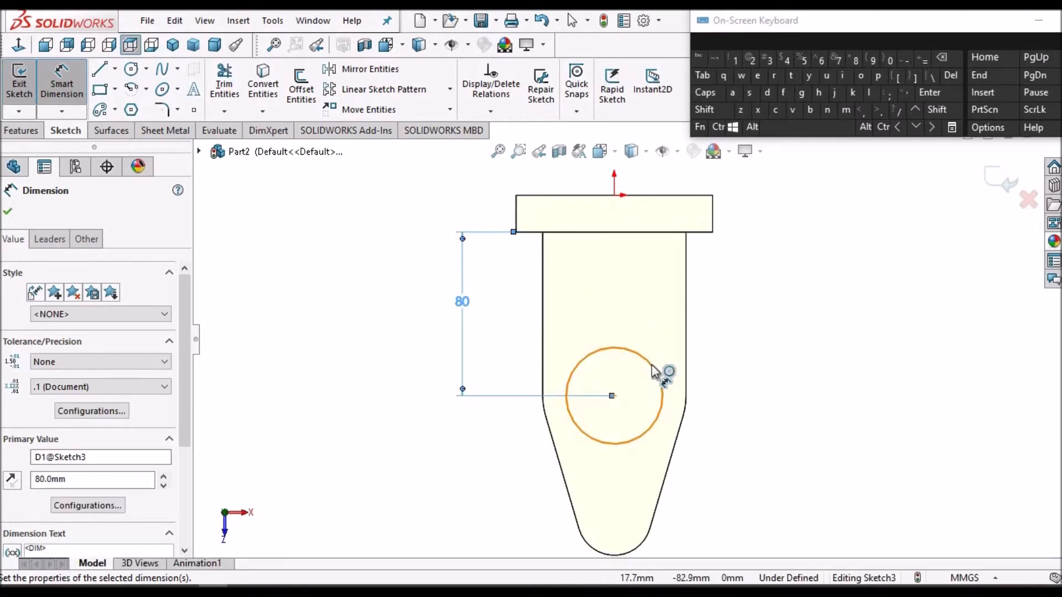
Step: Dimension the circle's diameter as 50 mm and finish dimensioning
left_click(725, 318)
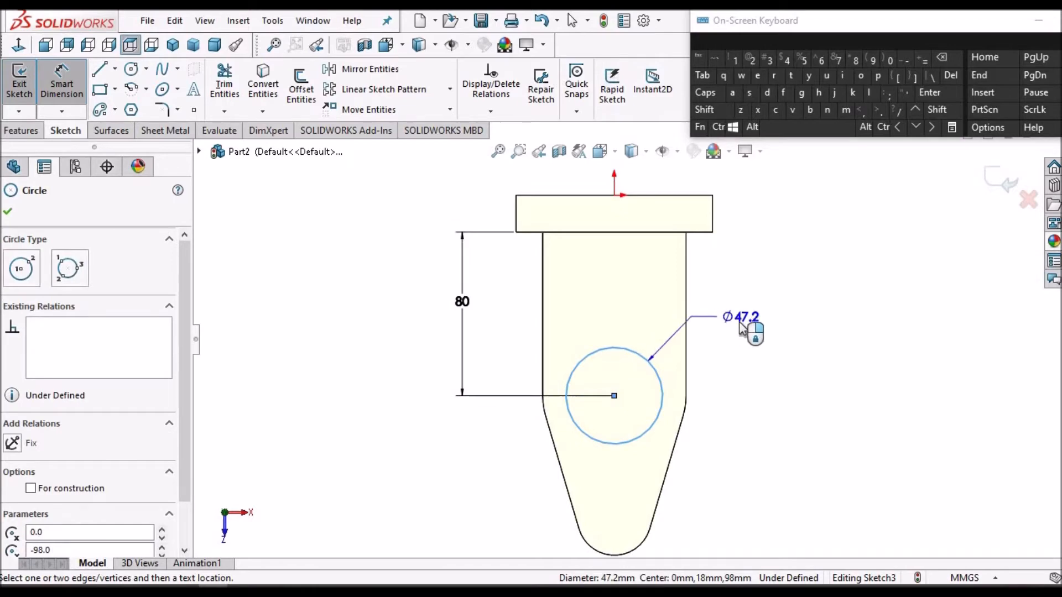
left_click(742, 327)
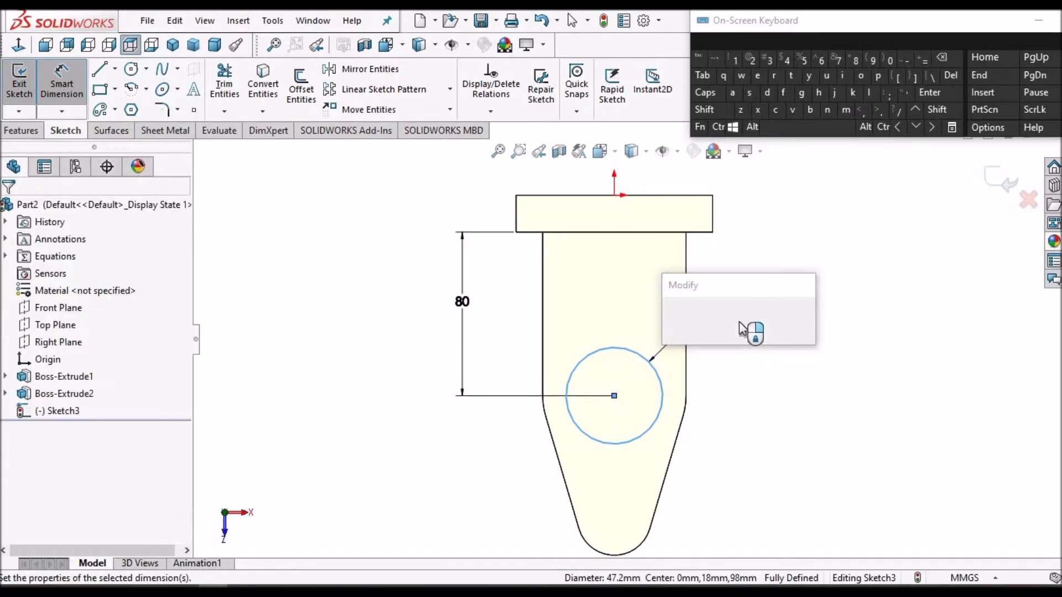
type("50")
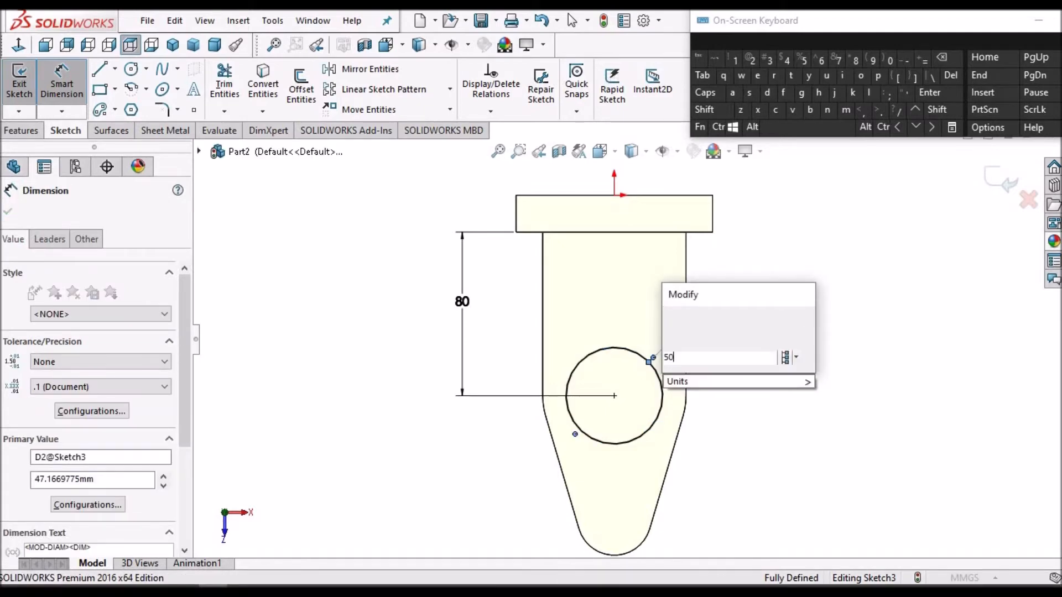
key("Return")
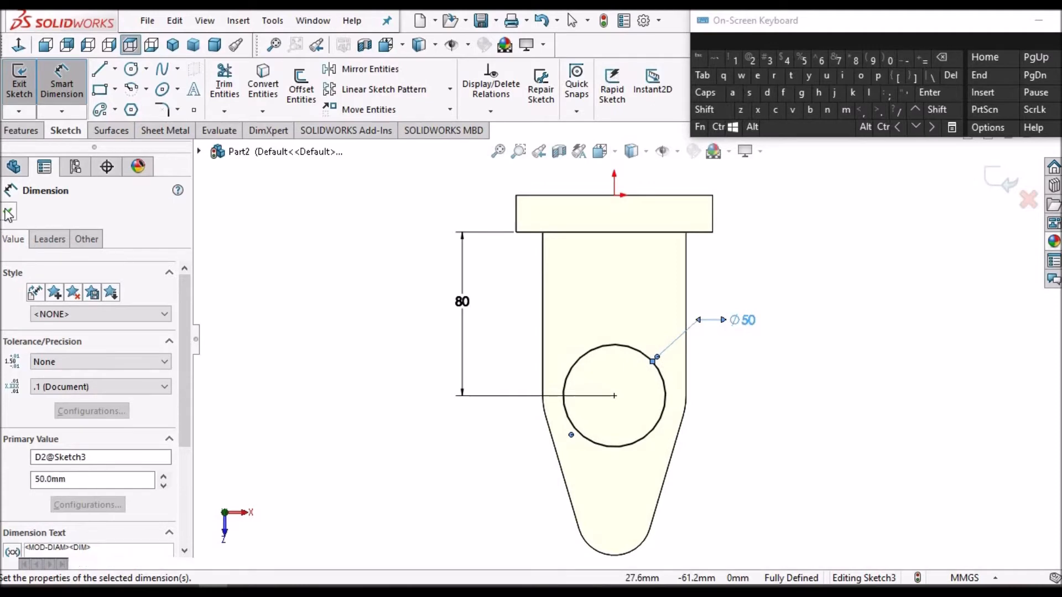
key("Escape")
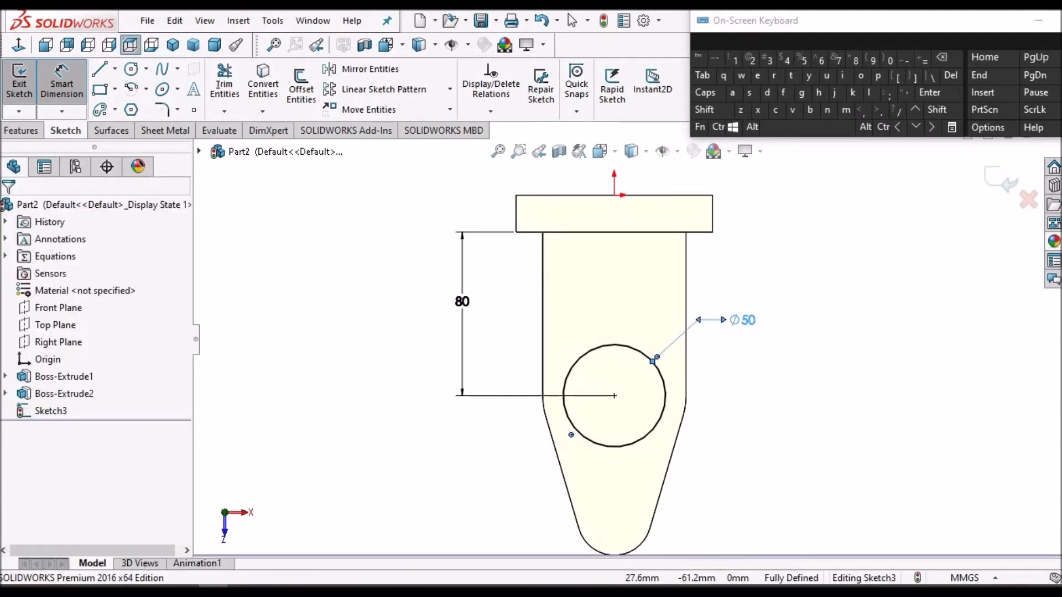
Step: Extrude the circle upward as a Blind boss 40 mm high, merged with the base, and save the part
left_click(38, 131)
left_click(34, 93)
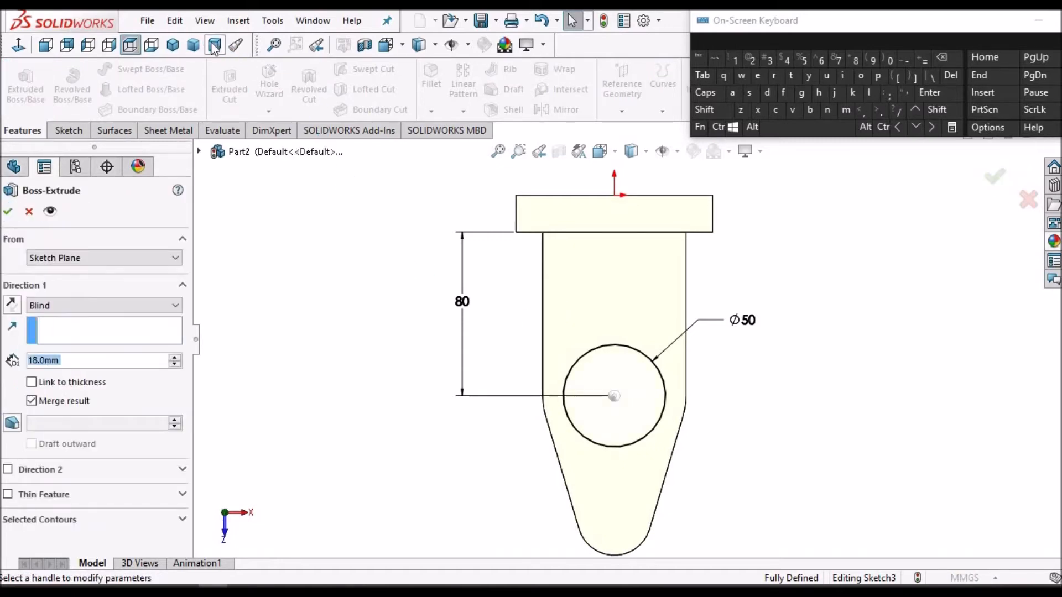
left_click(213, 45)
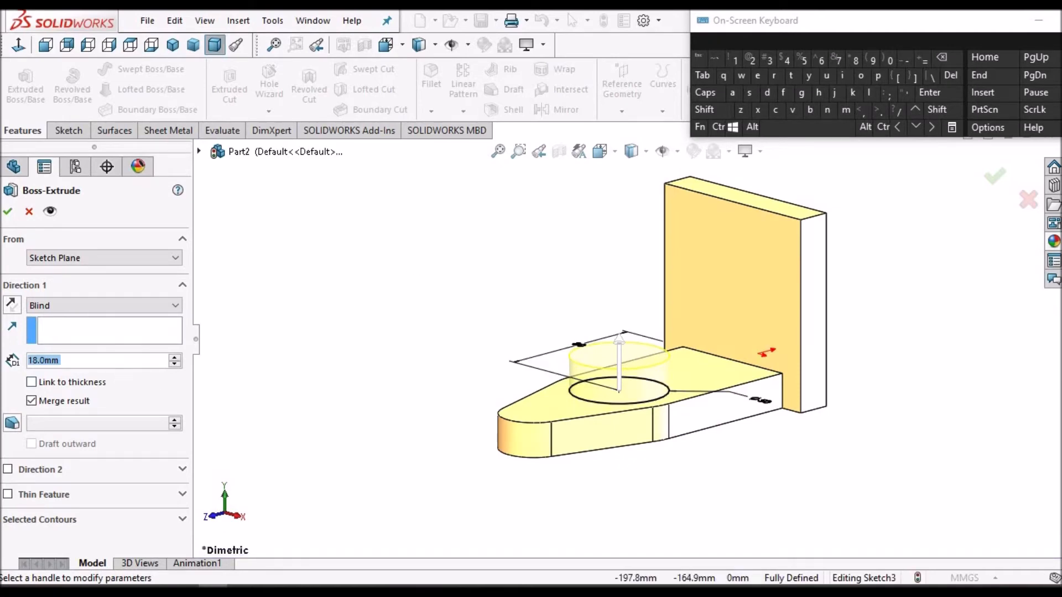
type("40")
key("Return")
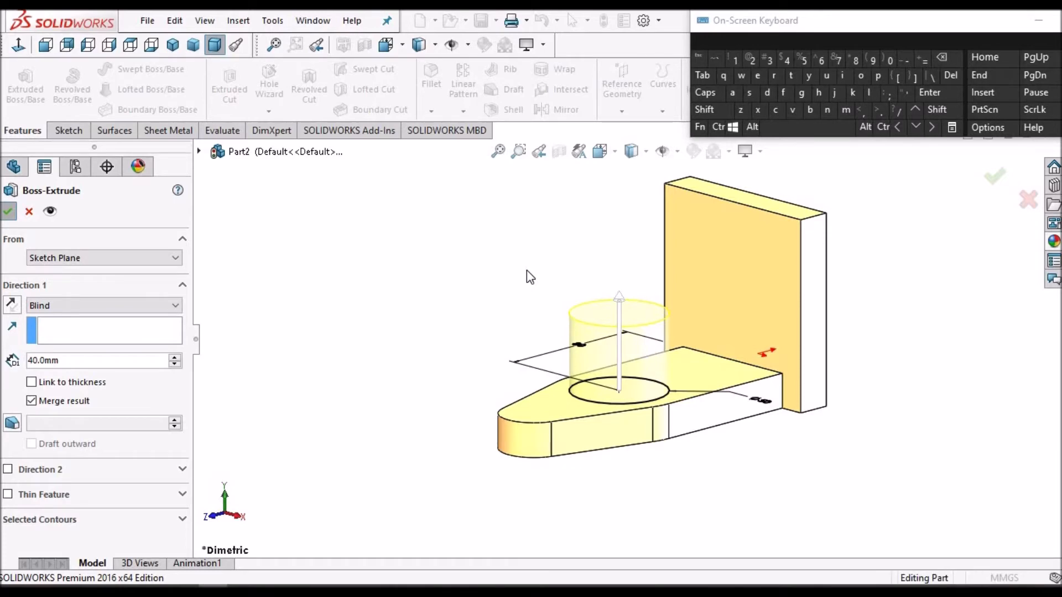
key("Return")
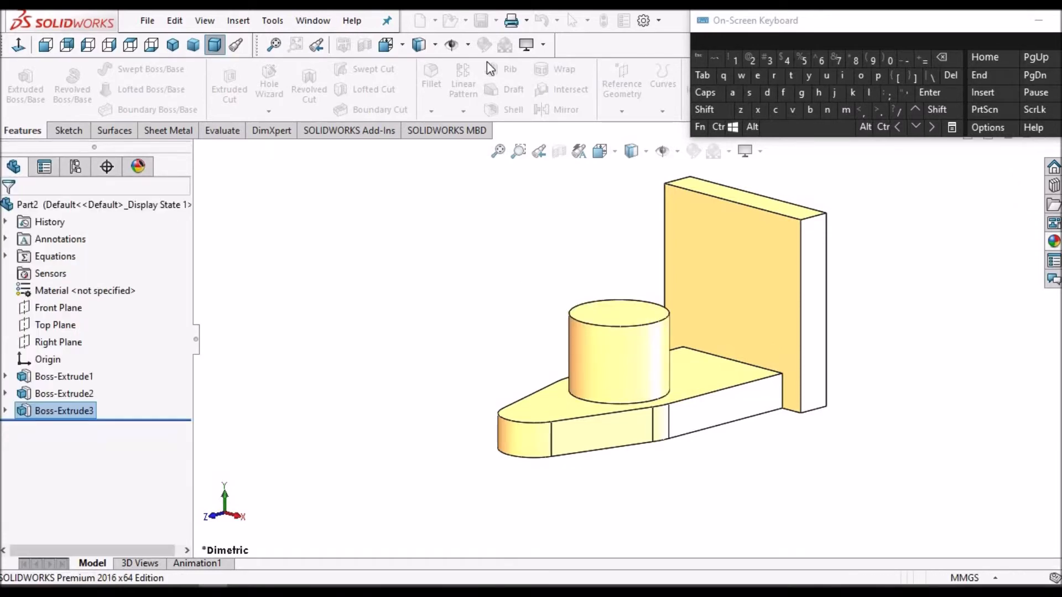
key("f")
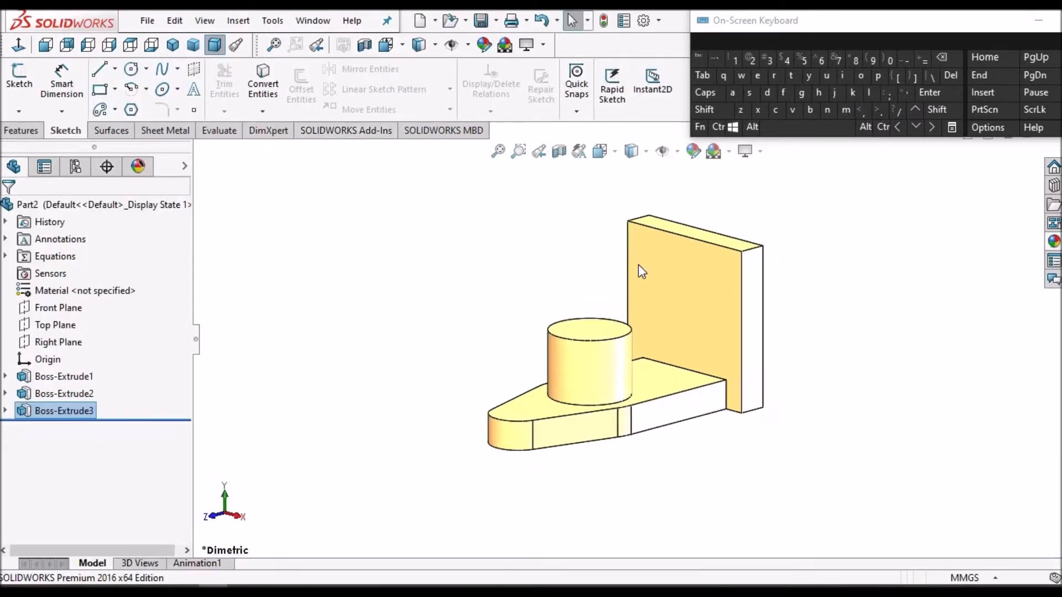
left_click(481, 21)
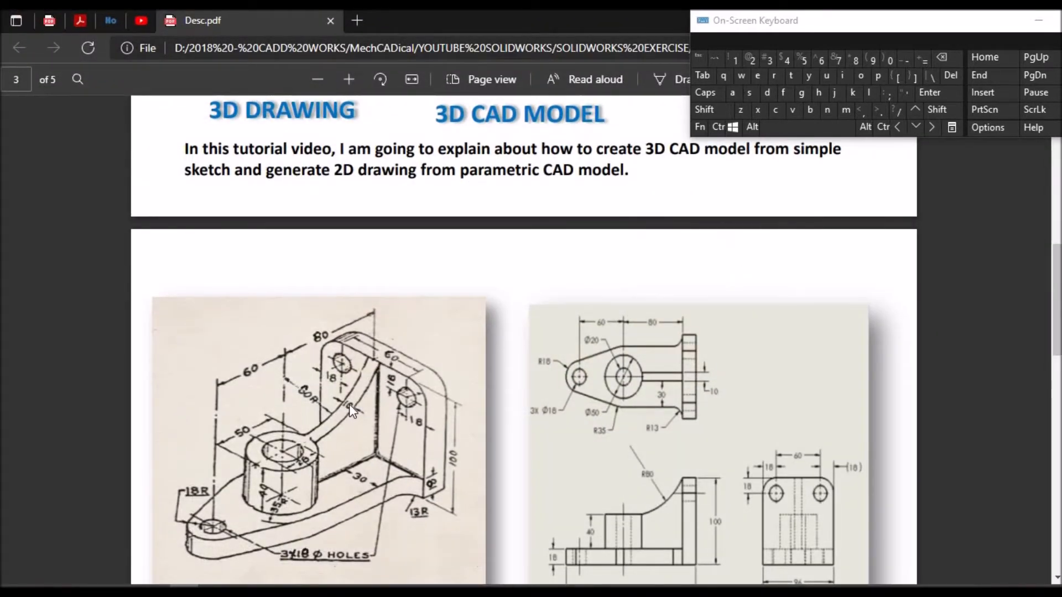
Step: Examine the curved rib between boss and plate in the reference PDF drawing and return to the SOLIDWORKS part
scroll(343, 394, "down", 2)
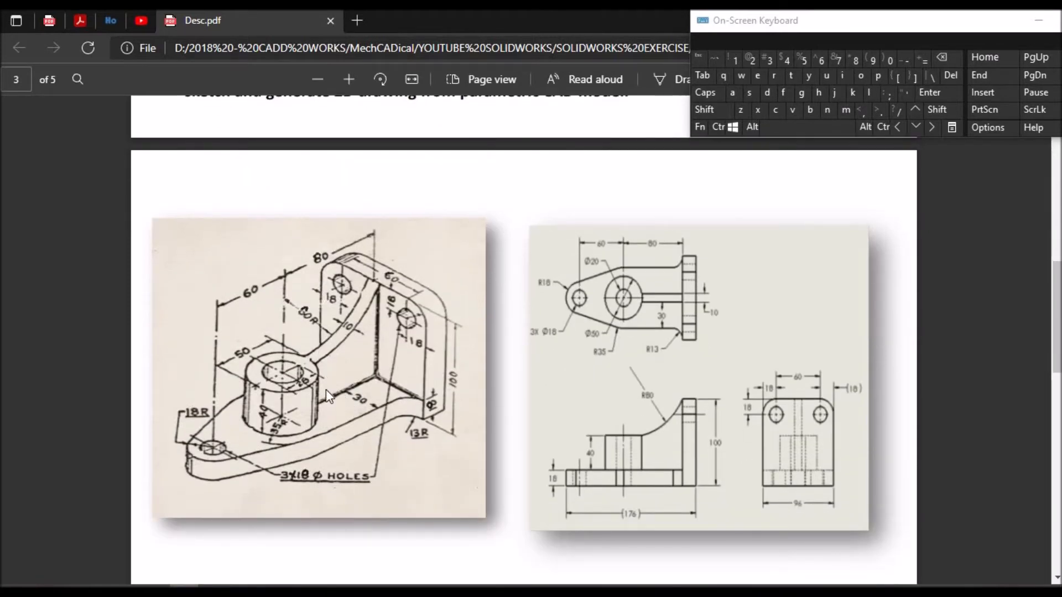
scroll(320, 400, "up", 3, "ctrl")
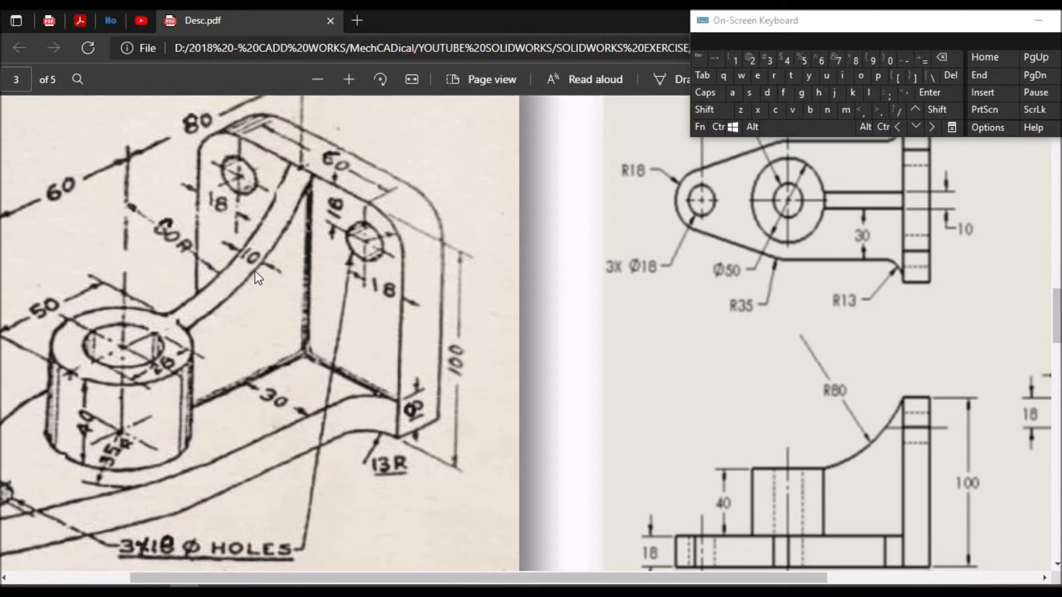
scroll(252, 275, "down", 3, "ctrl")
scroll(251, 274, "up", 1, "ctrl")
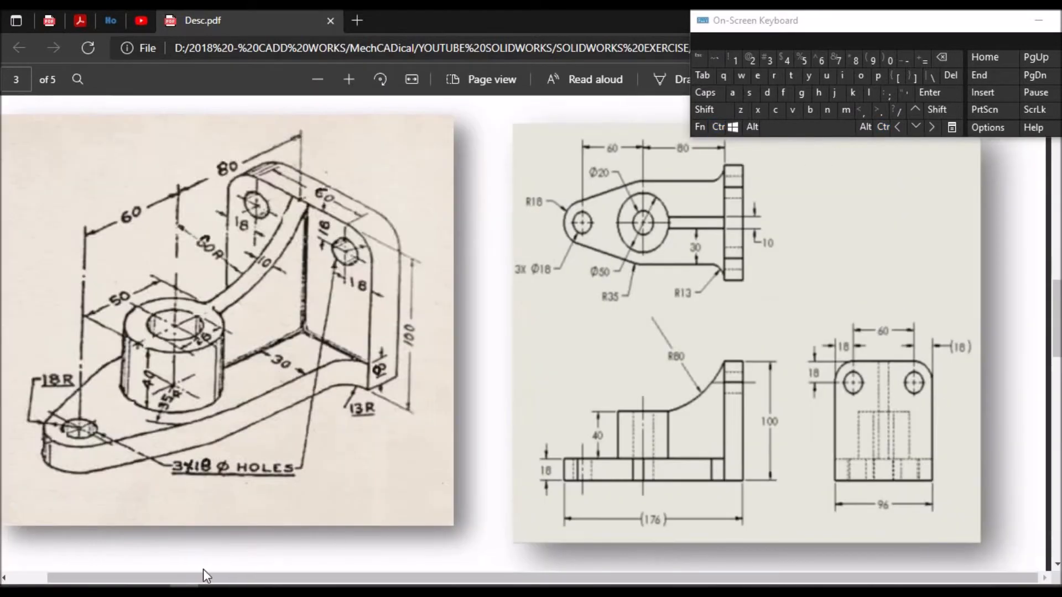
key("alt+Tab")
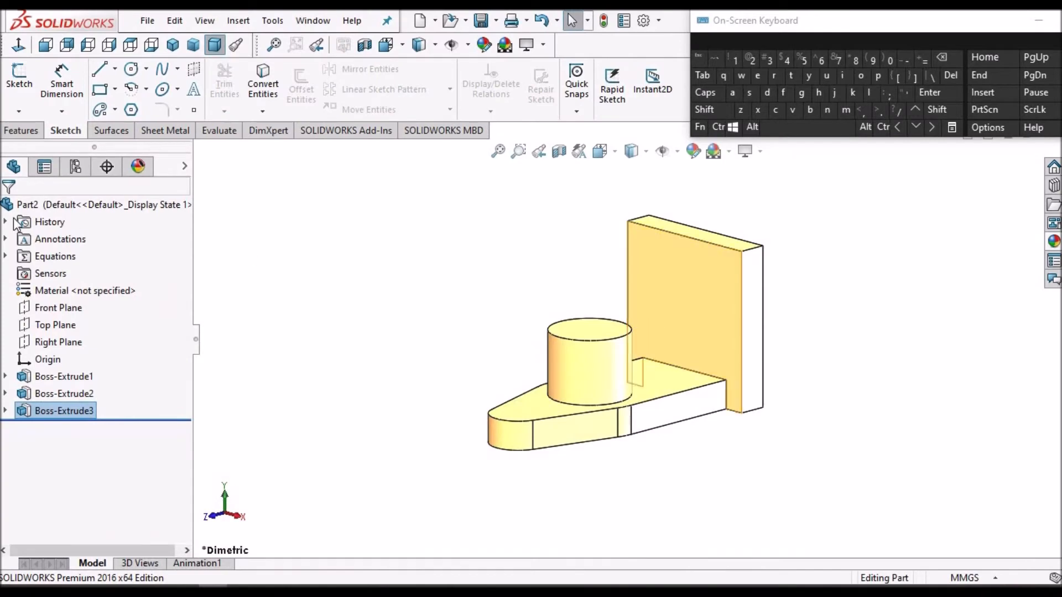
Step: Start a sketch on the Right Plane, viewed normal to it, with the model displayed in Wireframe
left_click(58, 338)
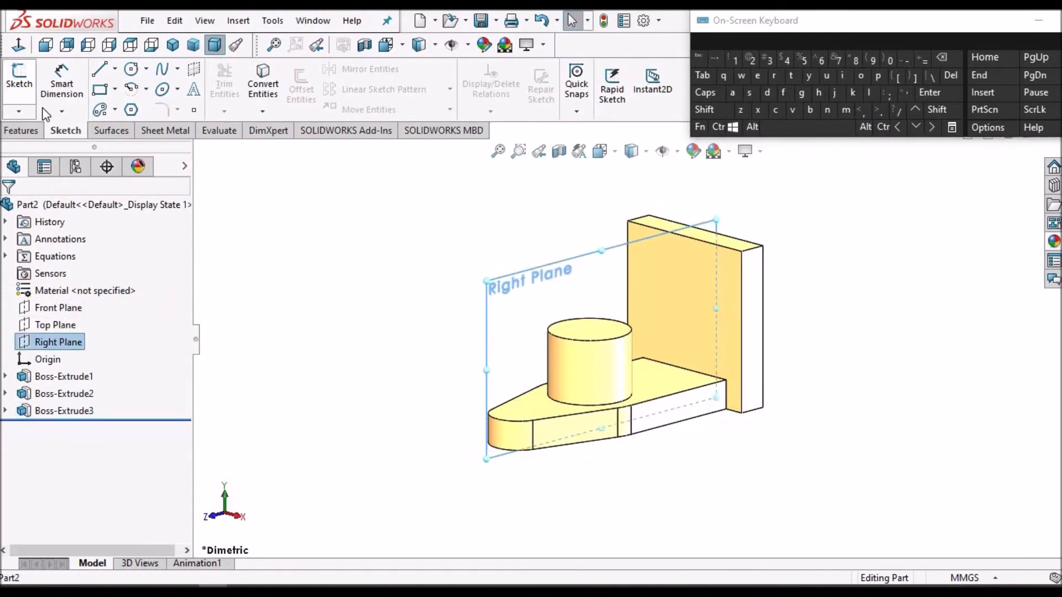
left_click(20, 78)
left_click(18, 48)
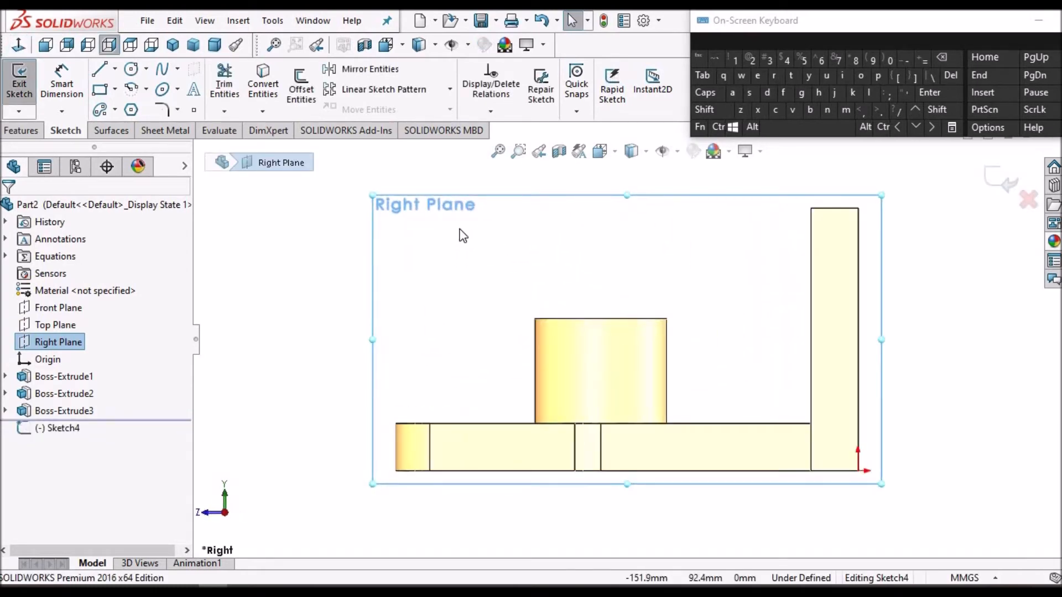
left_click(635, 150)
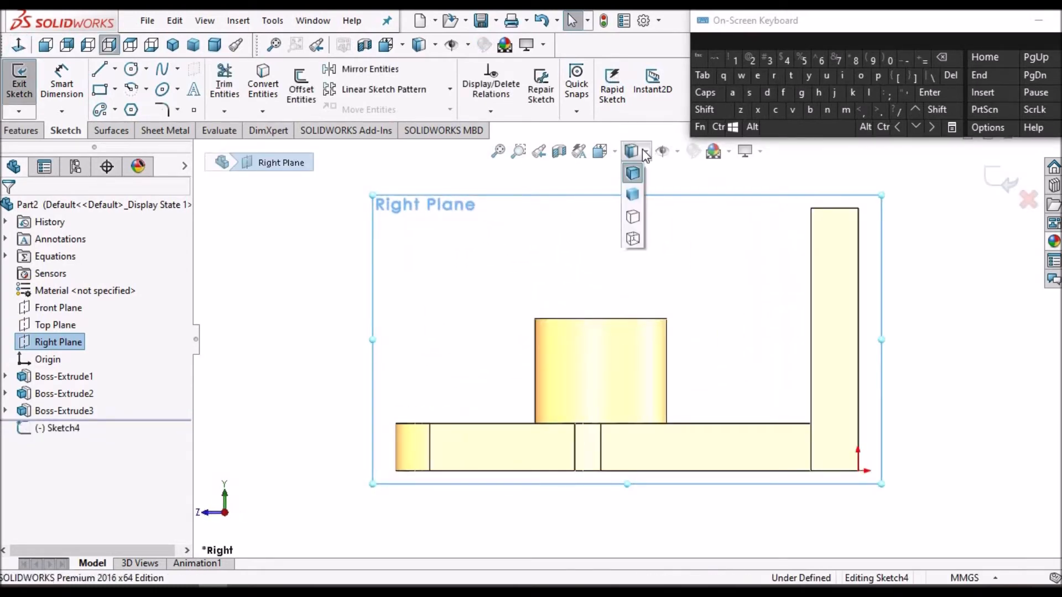
left_click(633, 261)
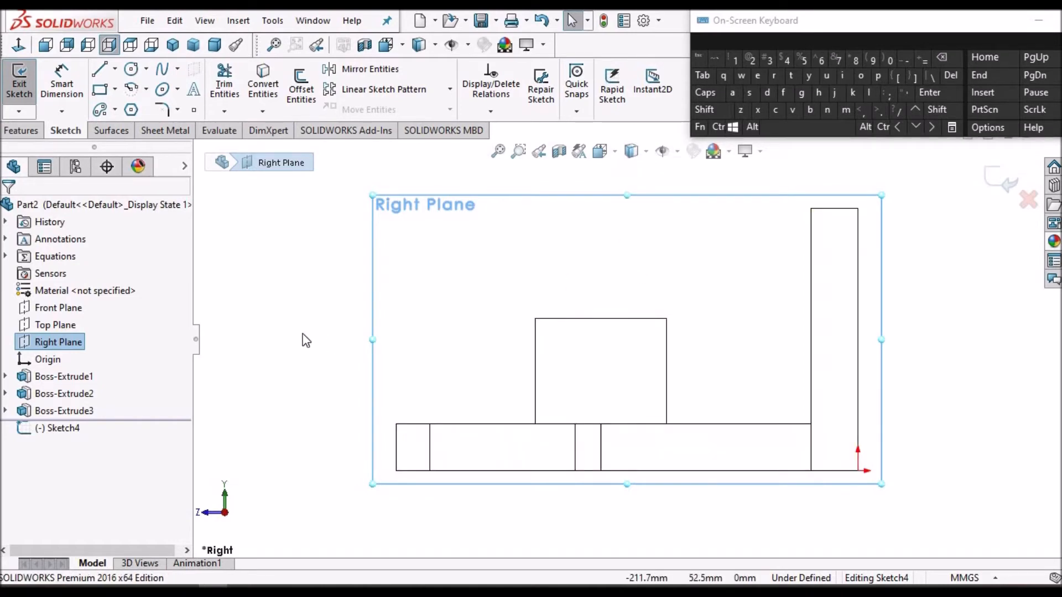
left_click(446, 344)
Step: Sketch a three-point arc of about 306 mm radius from the plate's upper front corner to the boss's nearest top corner
scroll(471, 349, "up", 4)
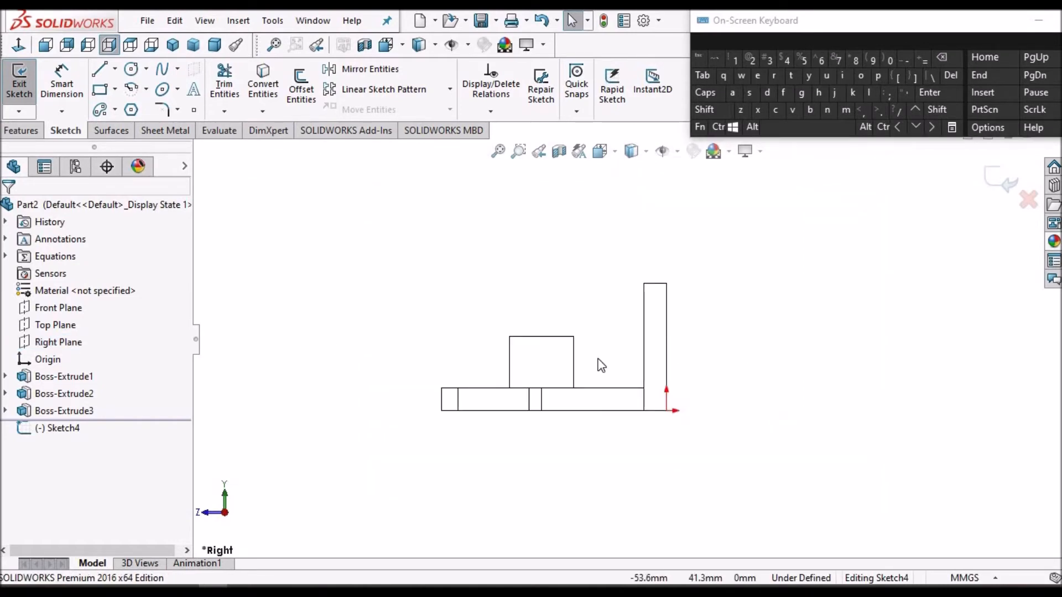
scroll(602, 366, "down", 1)
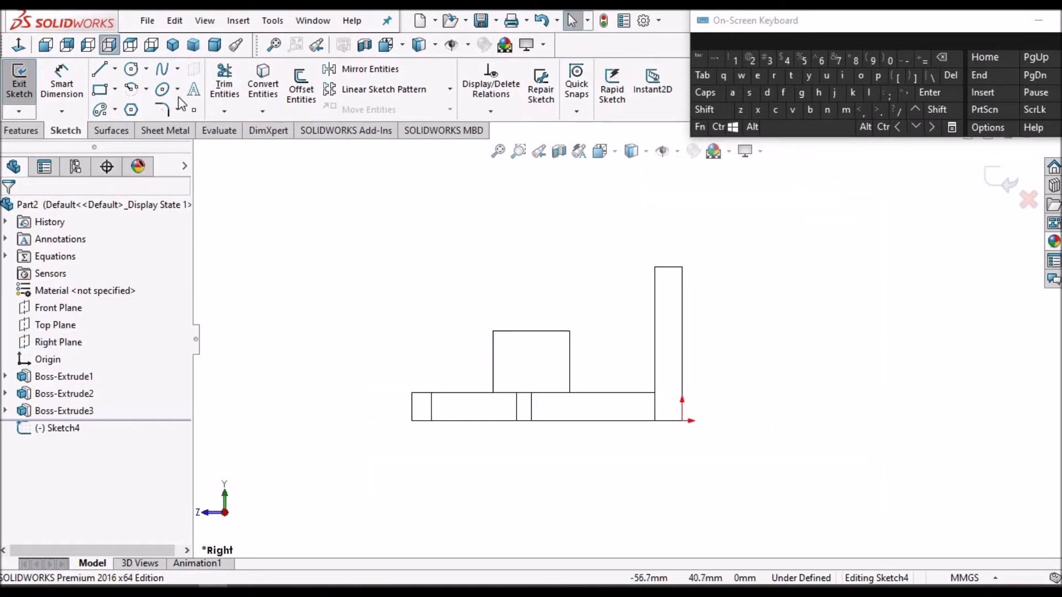
left_click(147, 90)
left_click(173, 148)
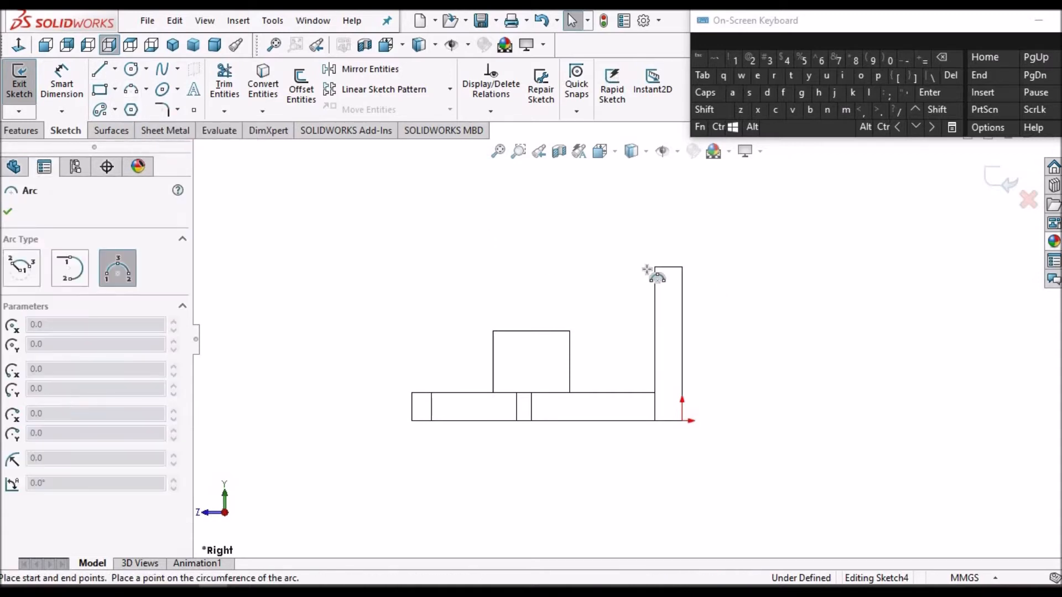
scroll(643, 270, "down", 1)
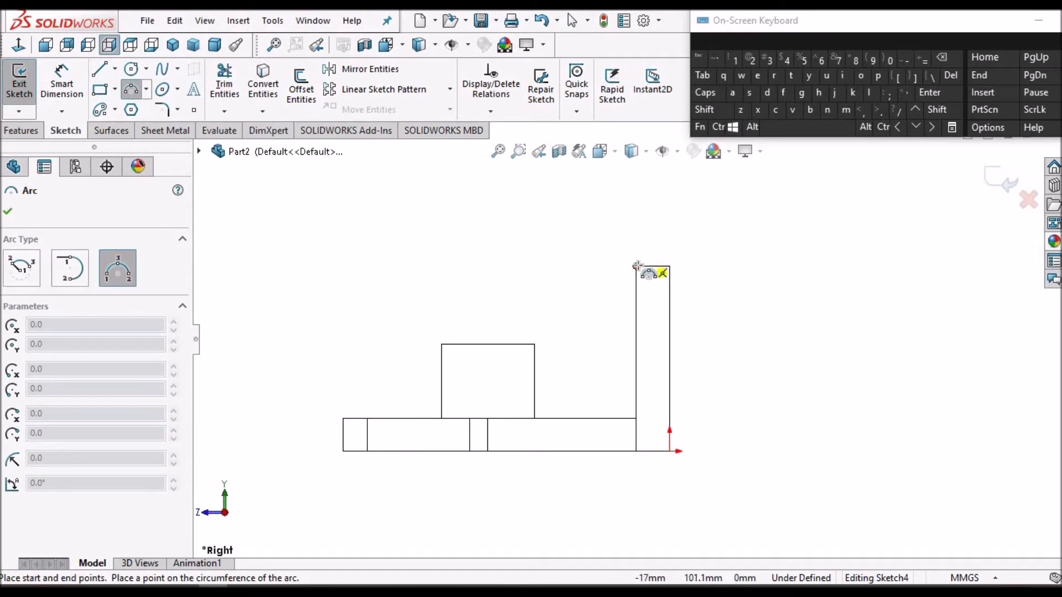
left_click(636, 266)
scroll(553, 347, "down", 2)
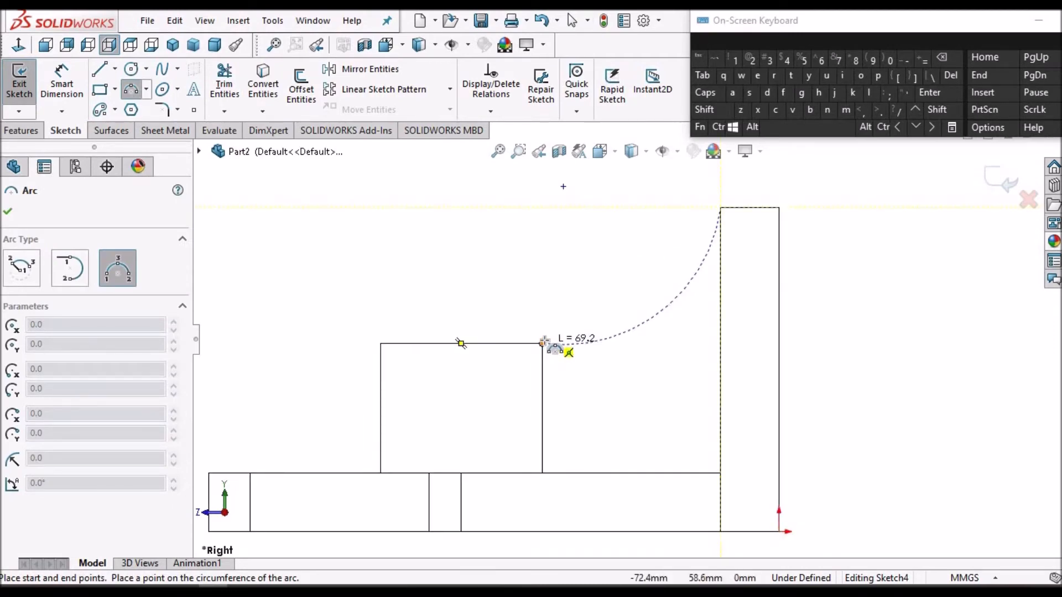
left_click(543, 344)
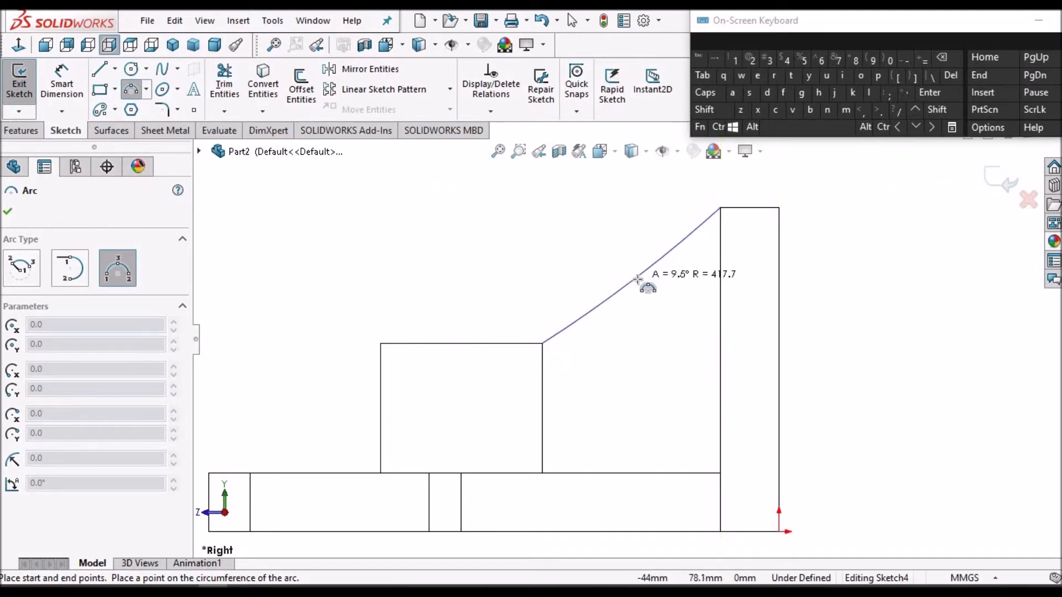
left_click(447, 246)
right_click(448, 246)
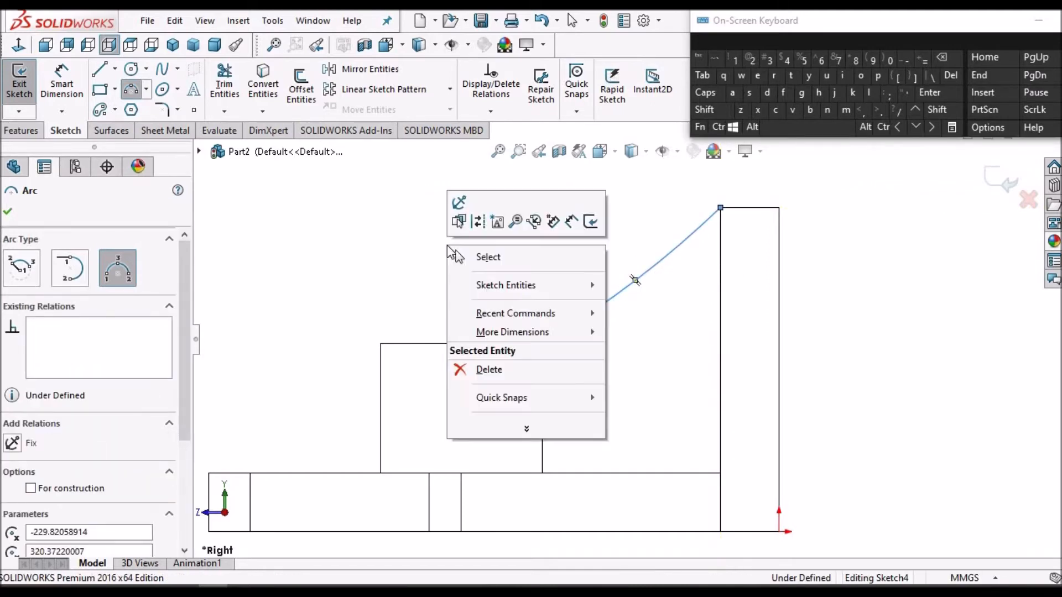
left_click(488, 258)
Step: Check the rib radius in the reference PDF drawing and dimension the arc's radius as 80 mm
key("alt+Tab")
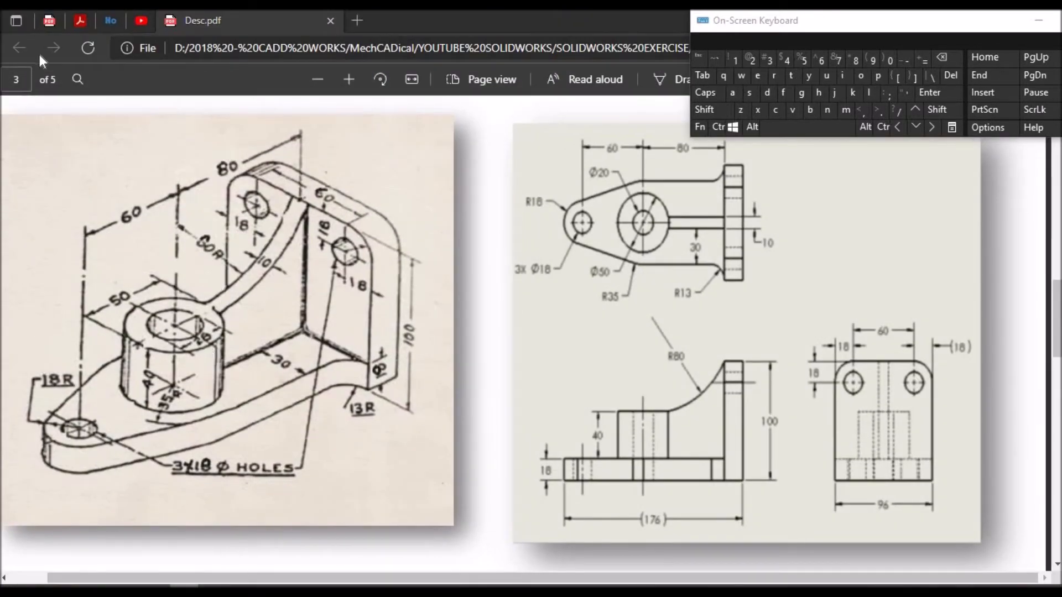
key("alt+Tab")
left_click(642, 266)
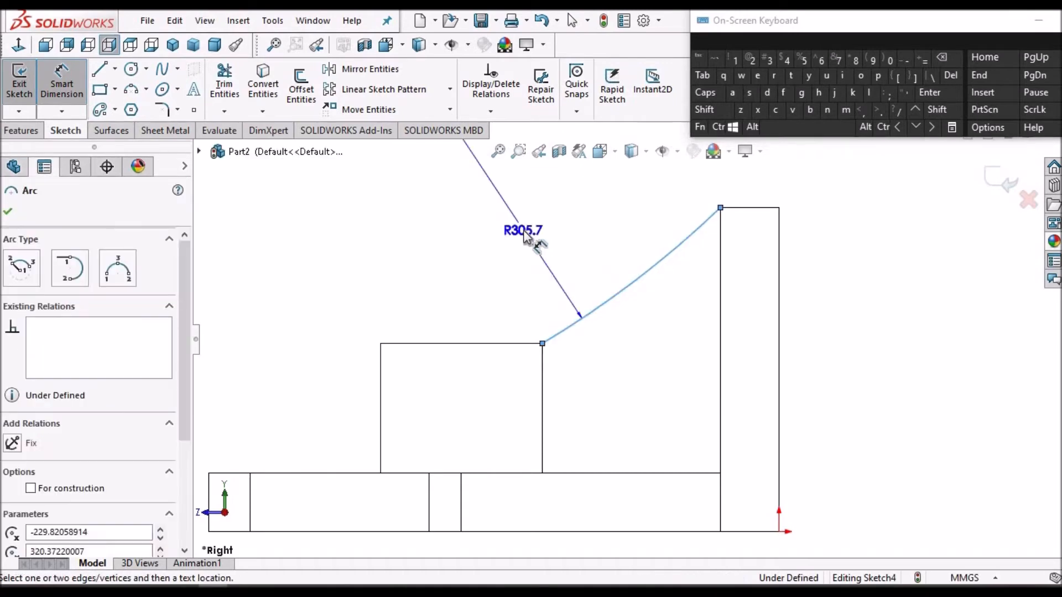
left_click(524, 232)
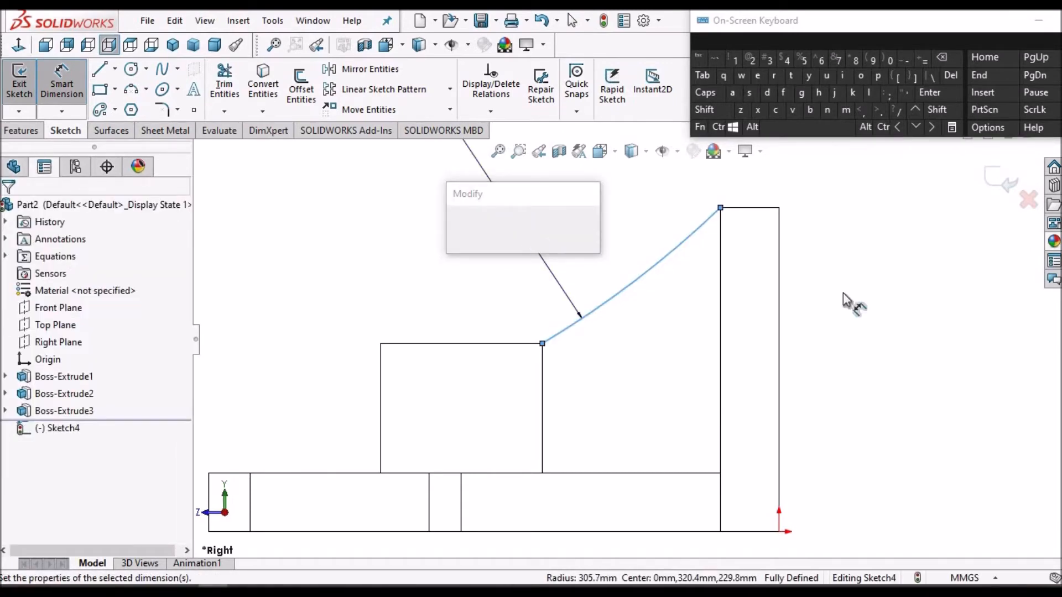
left_click(477, 234)
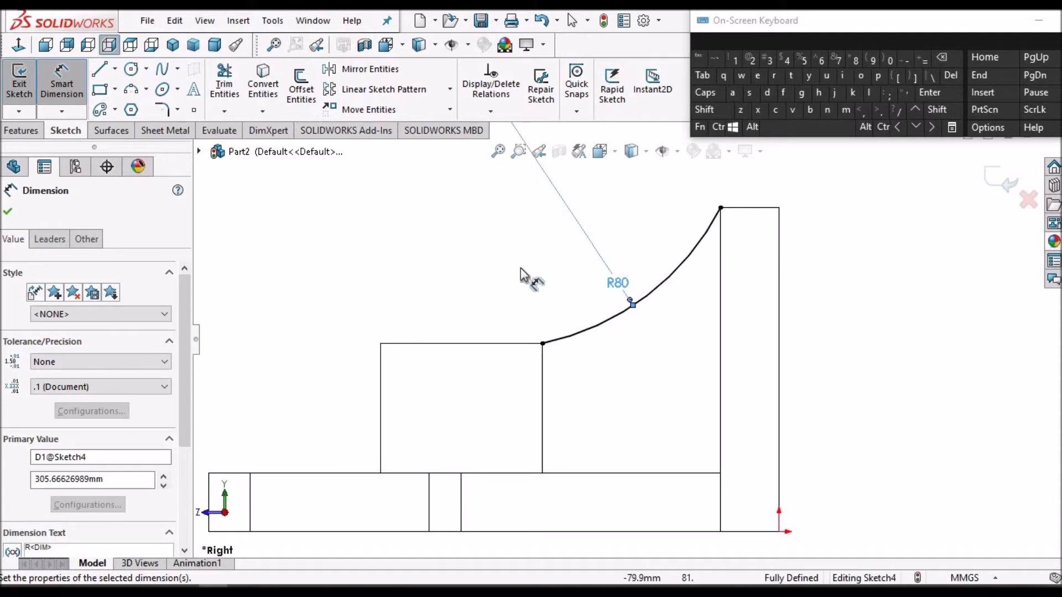
scroll(575, 288, "up", 4)
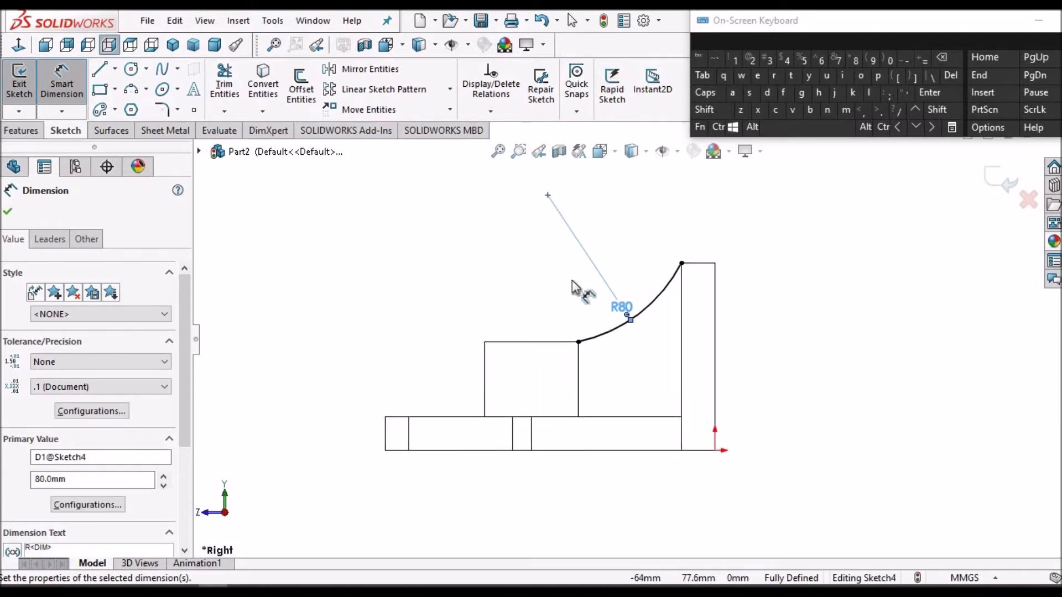
scroll(608, 285, "down", 2)
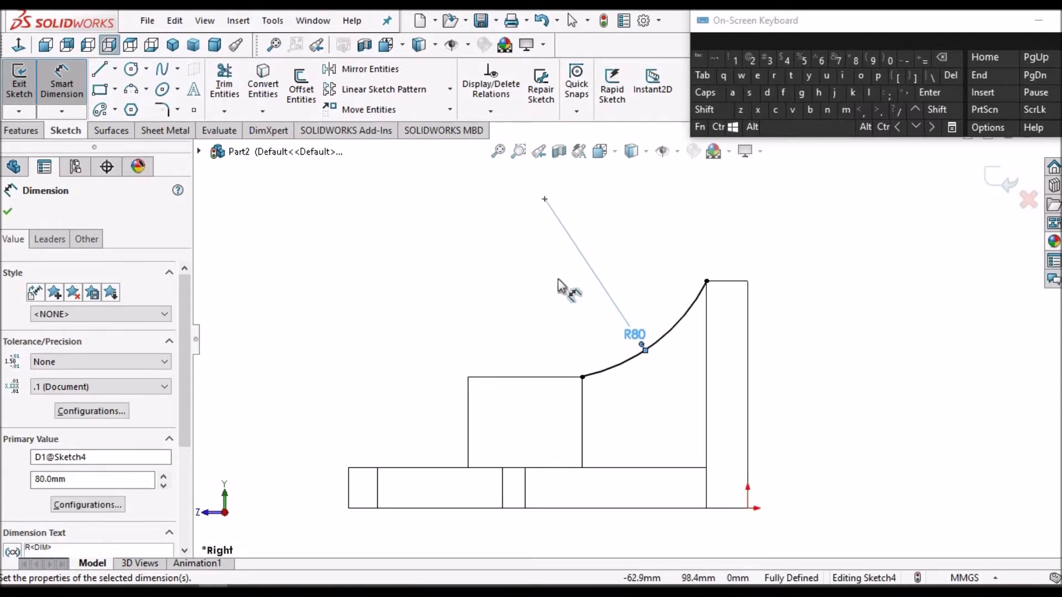
left_click(10, 212)
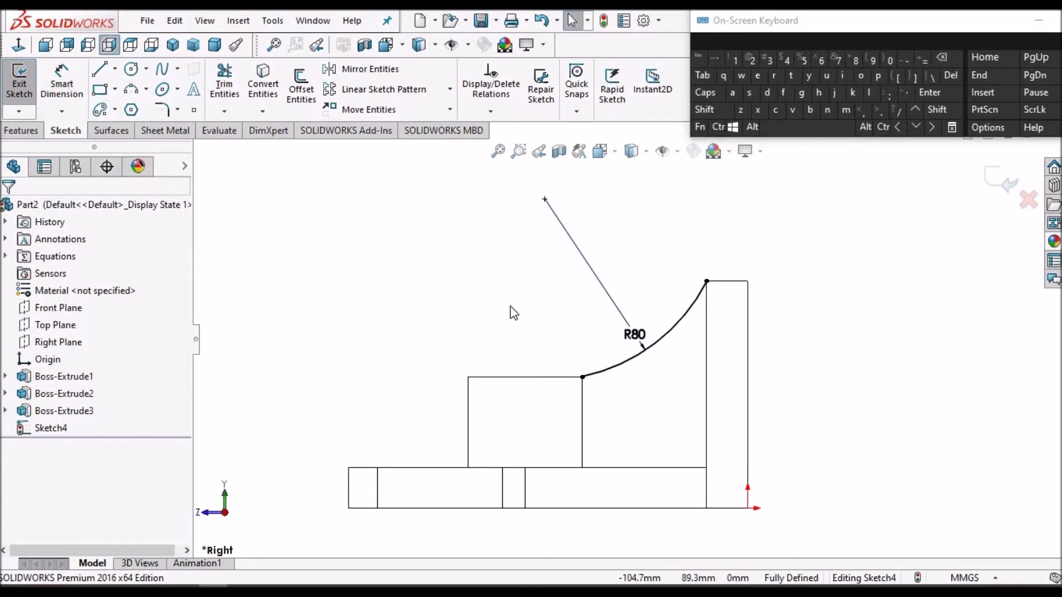
Step: Examine where the arc meets the cylindrical boss and the zero-thickness rebuild error page in Desc.pdf, and return to the sketch's normal view in SOLIDWORKS
scroll(590, 408, "down", 2)
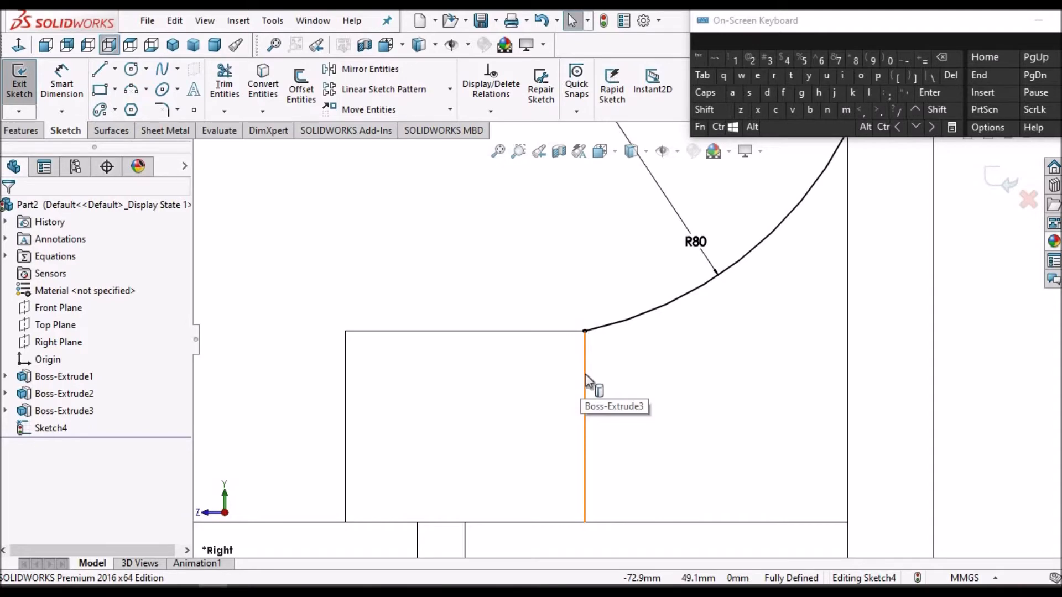
left_click(21, 130)
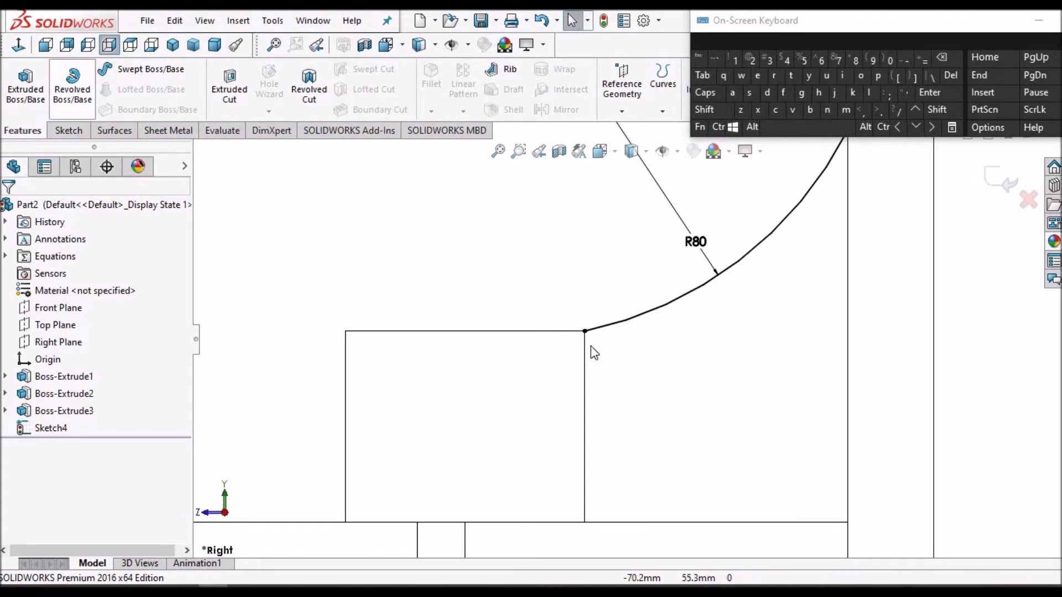
mouse_move(586, 332)
middle_mouse_down()
mouse_move(595, 421)
mouse_move(583, 409)
mouse_move(595, 359)
mouse_move(602, 377)
middle_mouse_up()
scroll(589, 369, "down", 3)
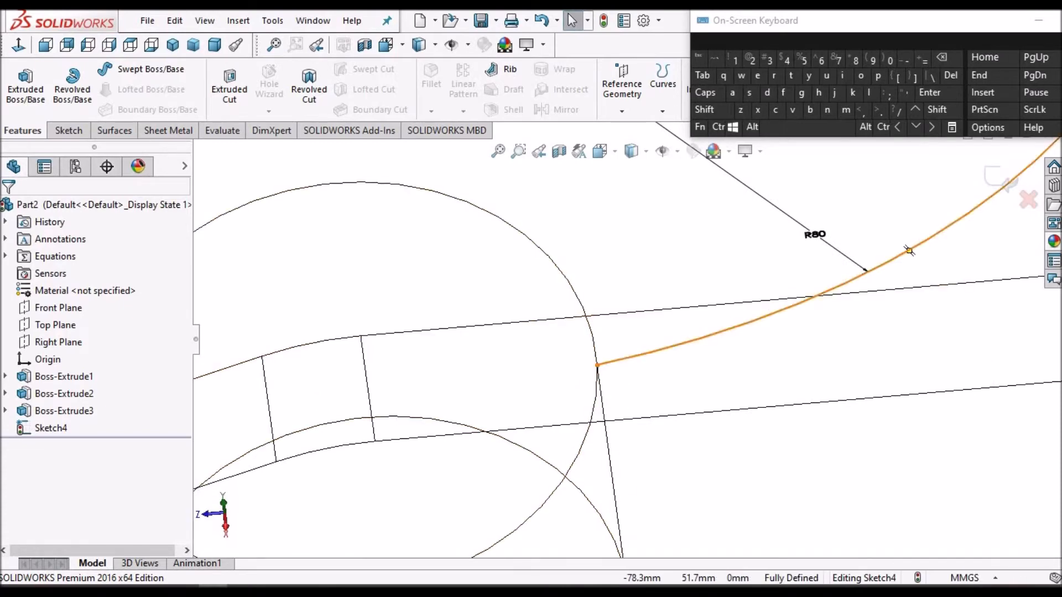
left_click(184, 587)
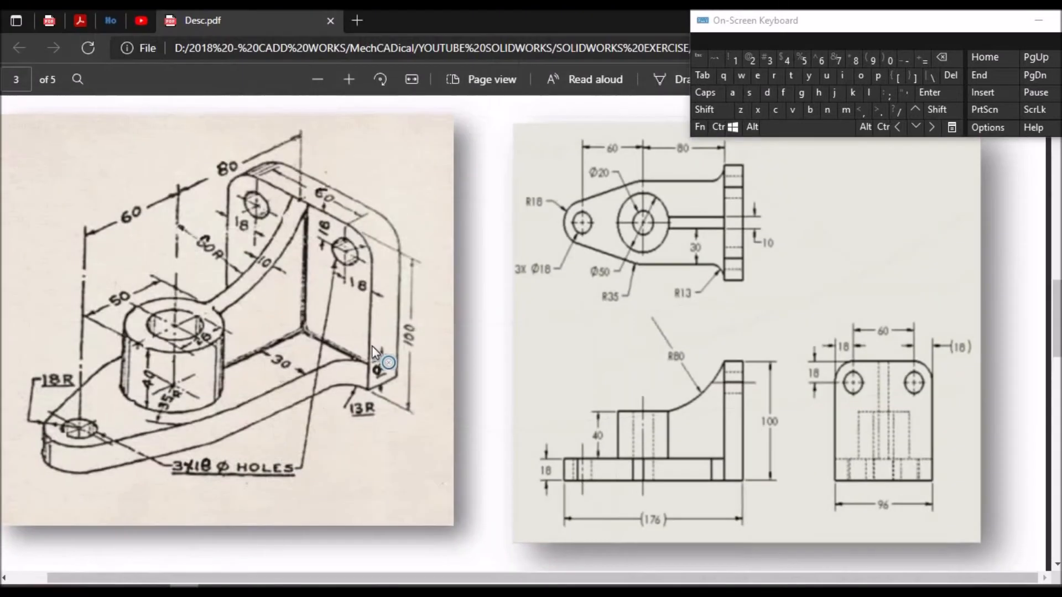
scroll(376, 346, "down", 10)
scroll(375, 345, "up", 3)
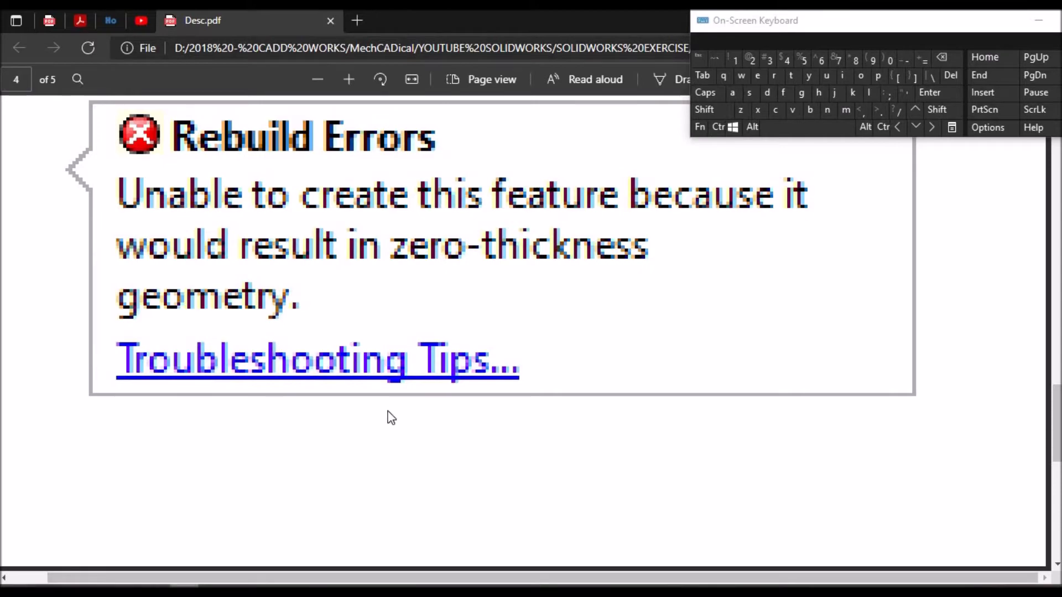
scroll(391, 417, "up", 10)
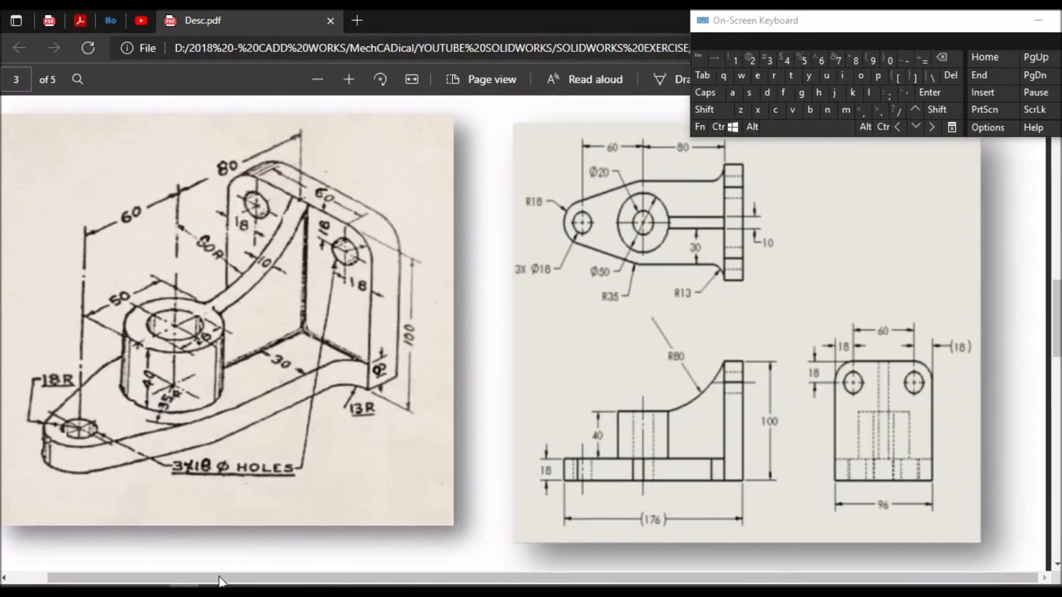
left_click(187, 590)
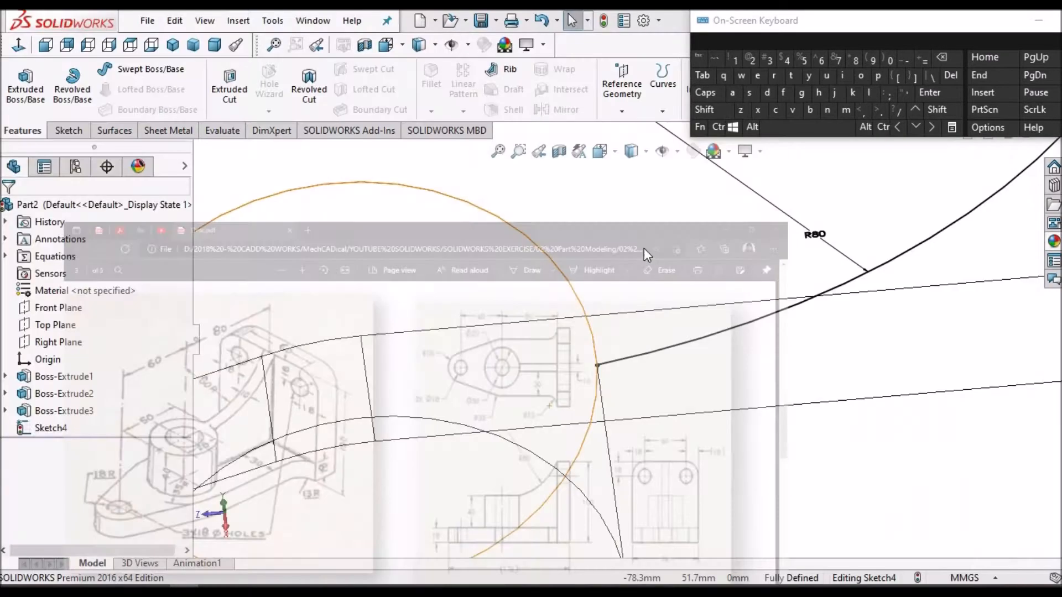
scroll(668, 333, "up", 3)
scroll(668, 333, "up", 2)
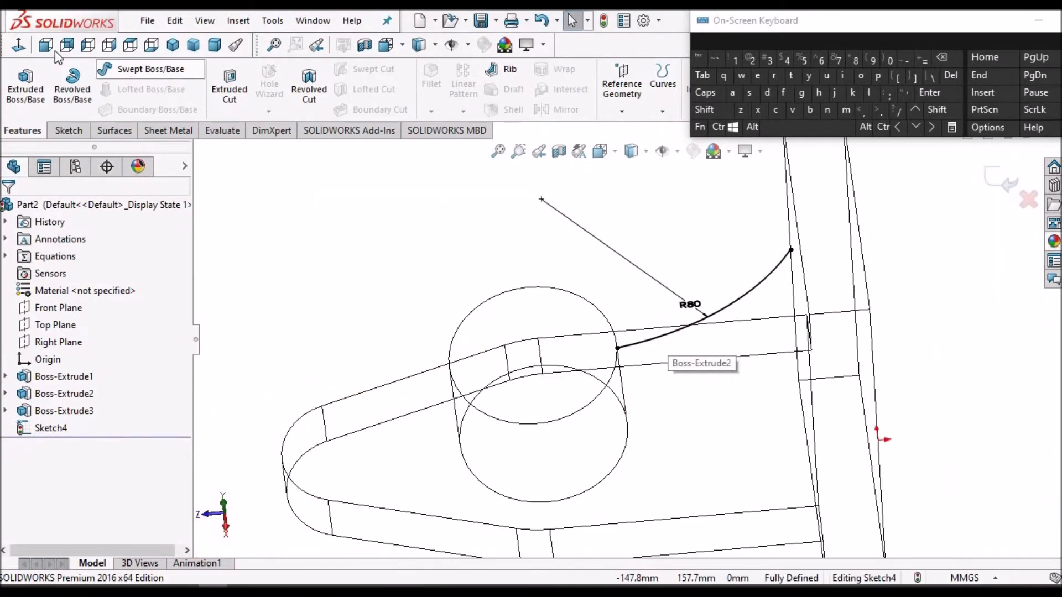
left_click(18, 48)
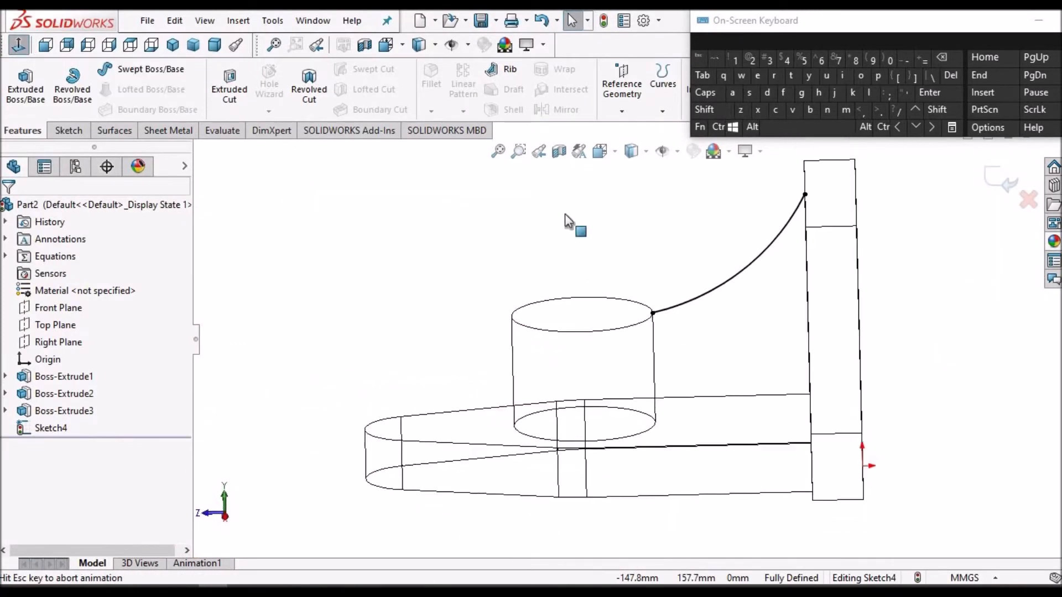
Step: Offset the boss's vertical edge facing the plate by 10 mm into the boss, using the reversed direction
scroll(682, 374, "down", 2)
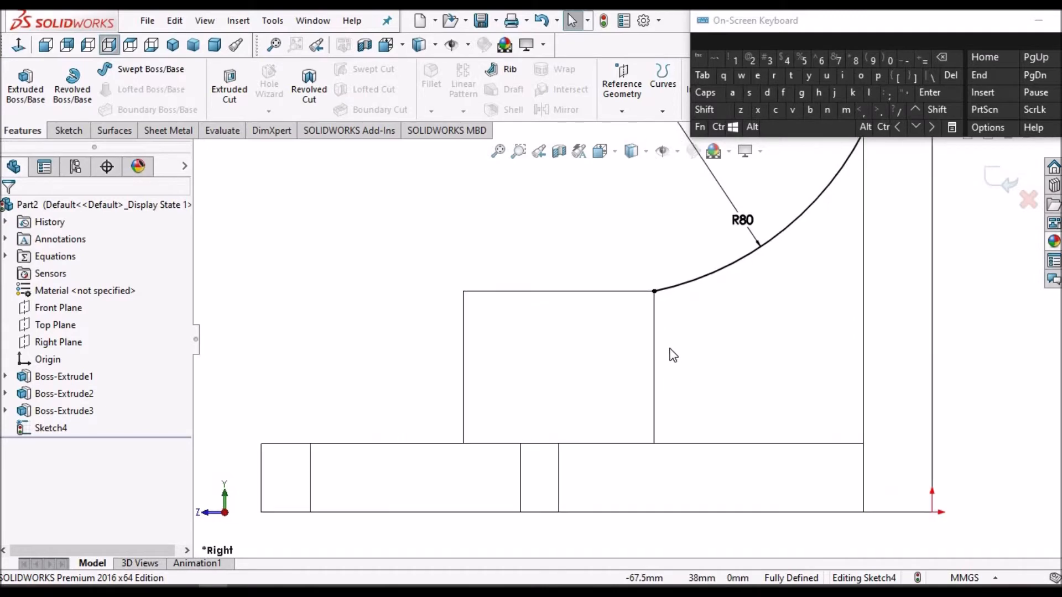
left_click(657, 319)
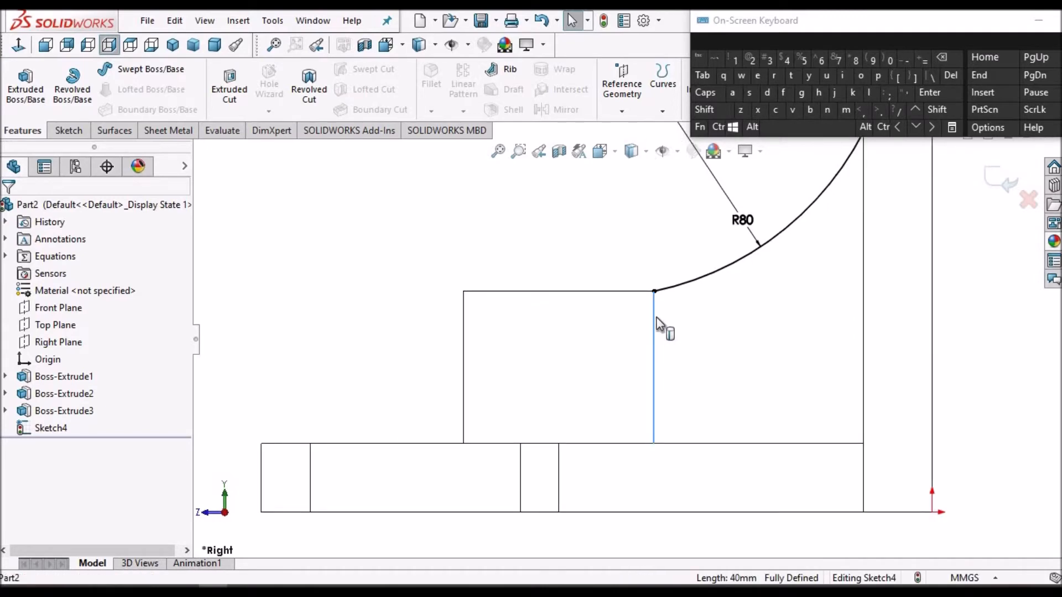
left_click(75, 131)
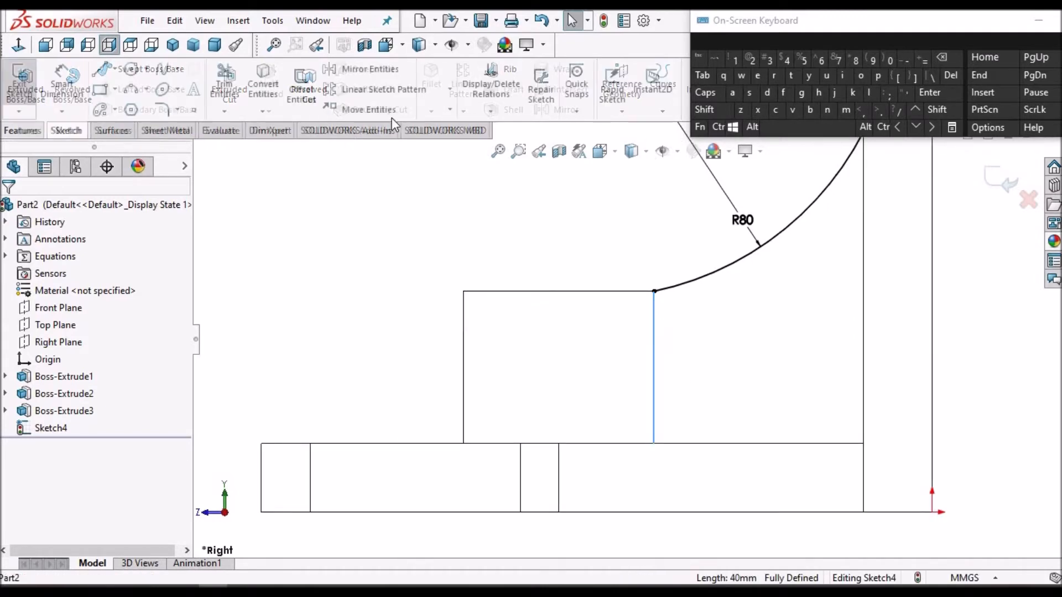
left_click(298, 95)
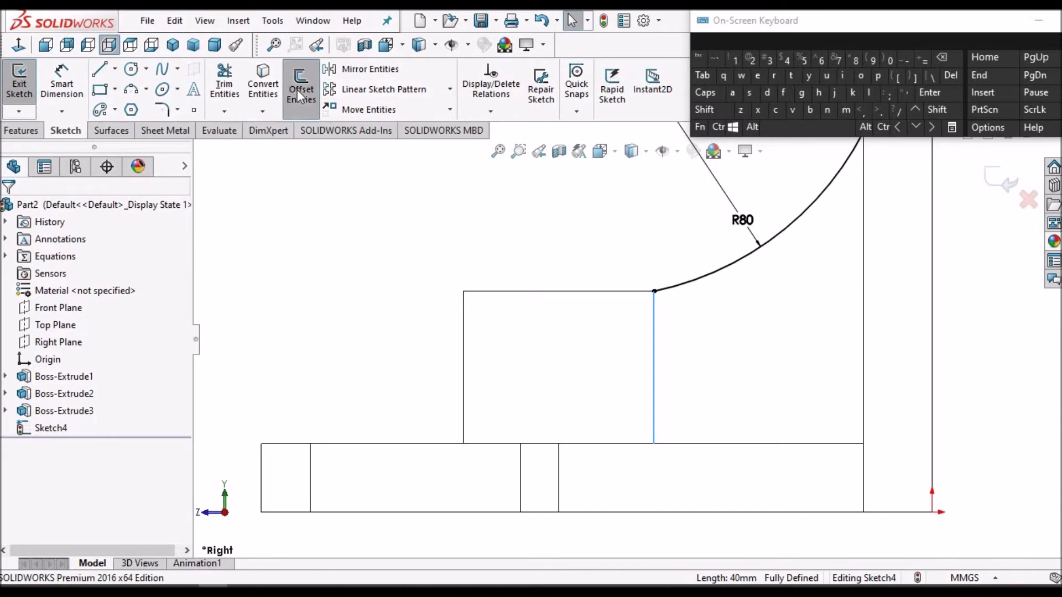
left_click(34, 292)
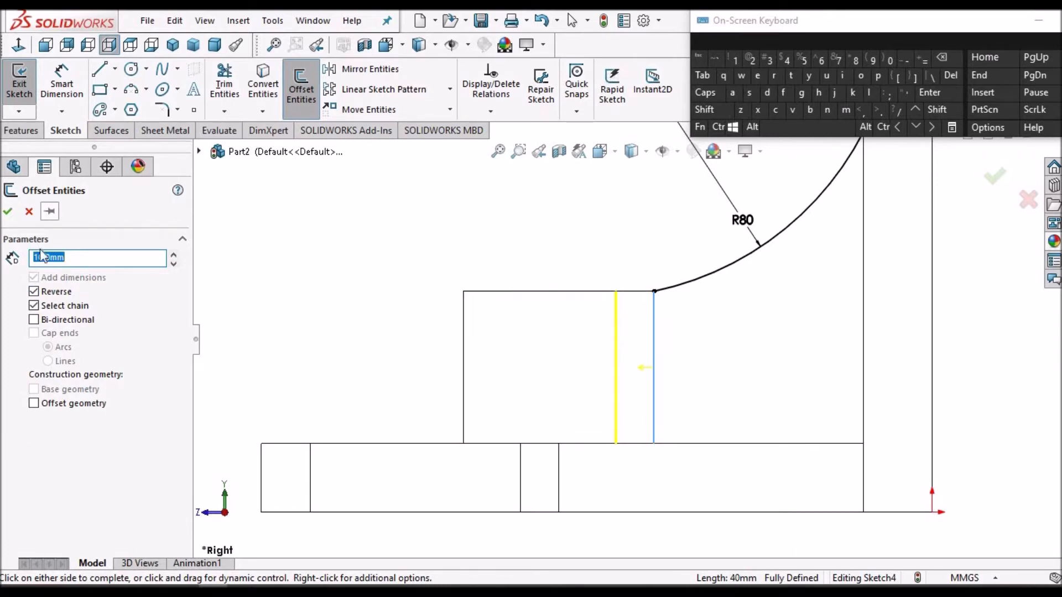
left_click(513, 261)
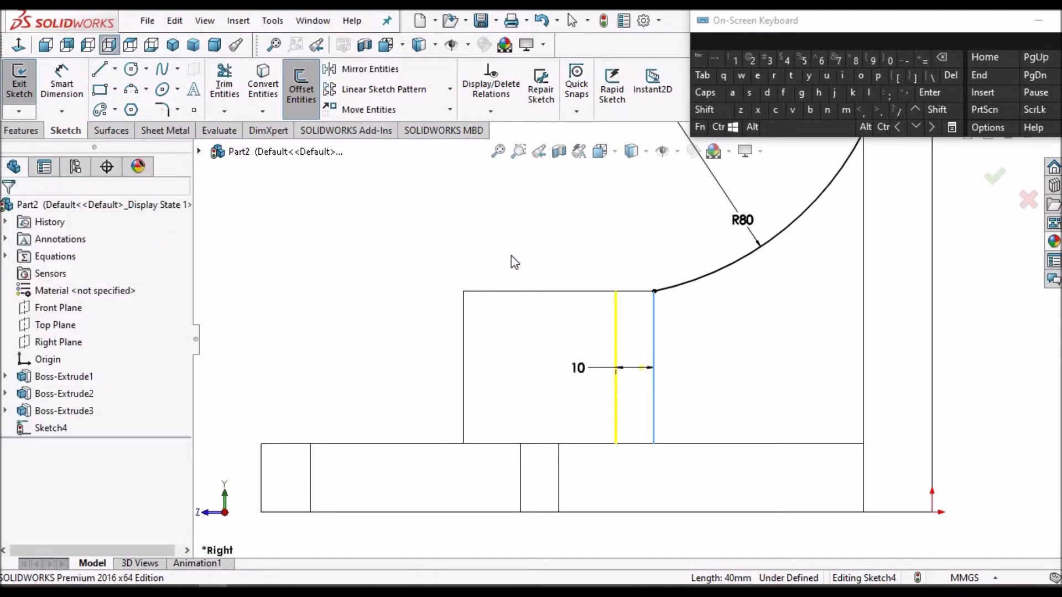
Step: Convert the boss's top edge, the base's top edge and the upright plate's front vertical edge into sketch lines
left_click(636, 291)
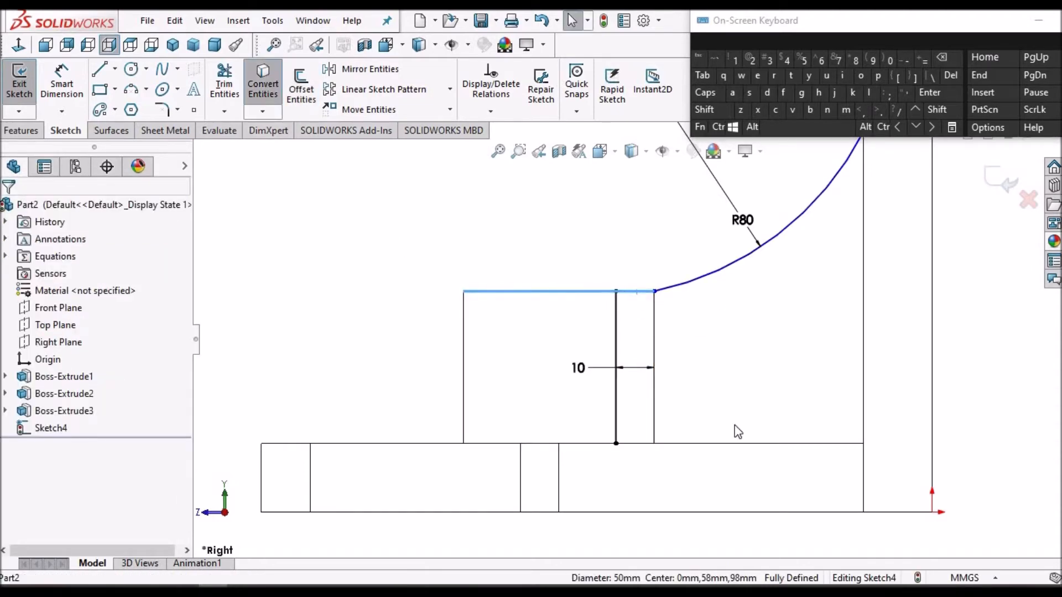
left_click(752, 444)
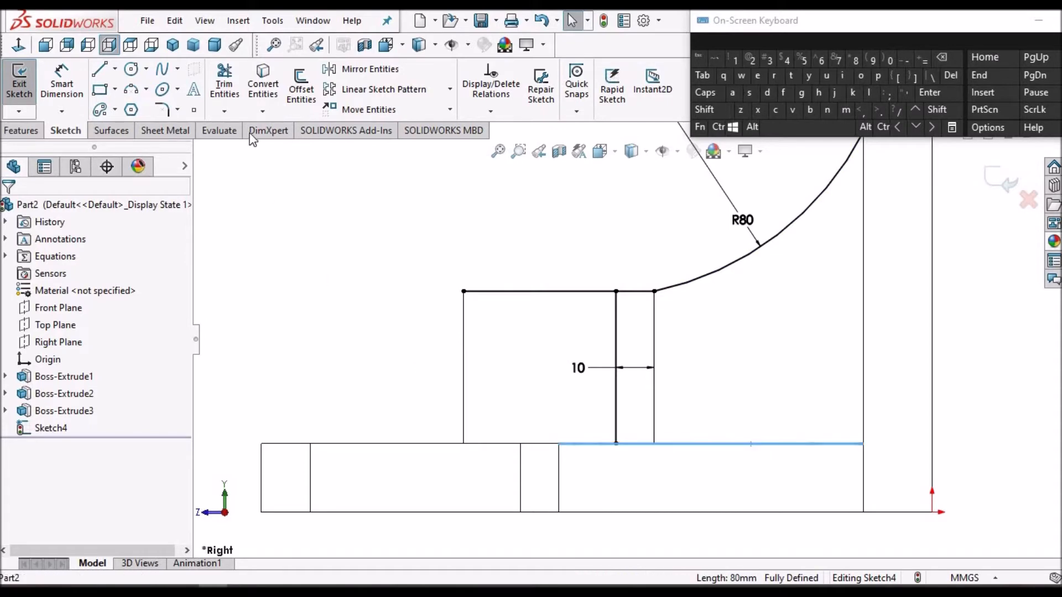
left_click(264, 82)
scroll(767, 371, "up", 3)
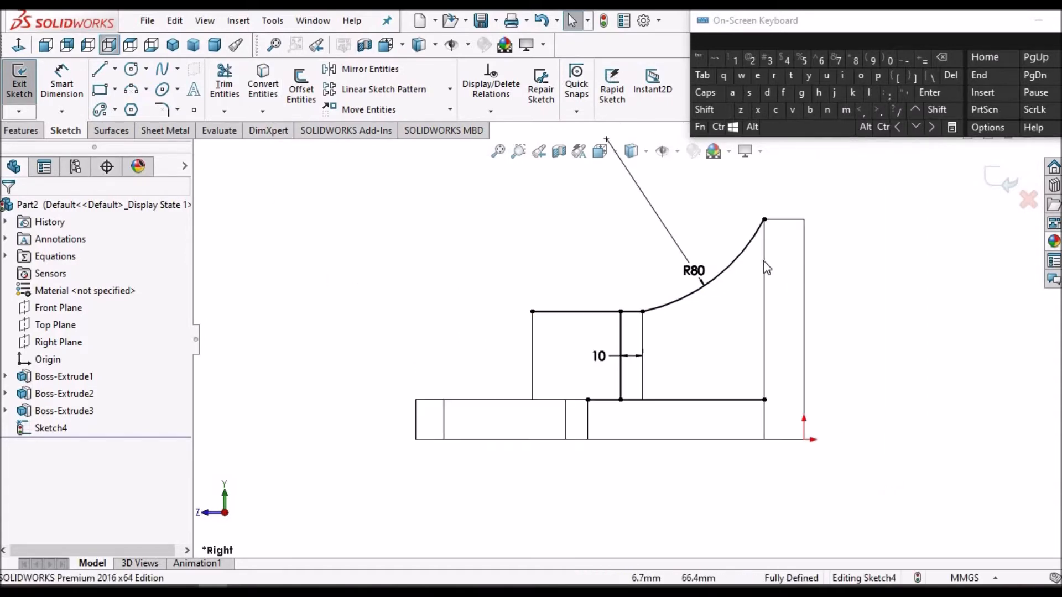
left_click(763, 258)
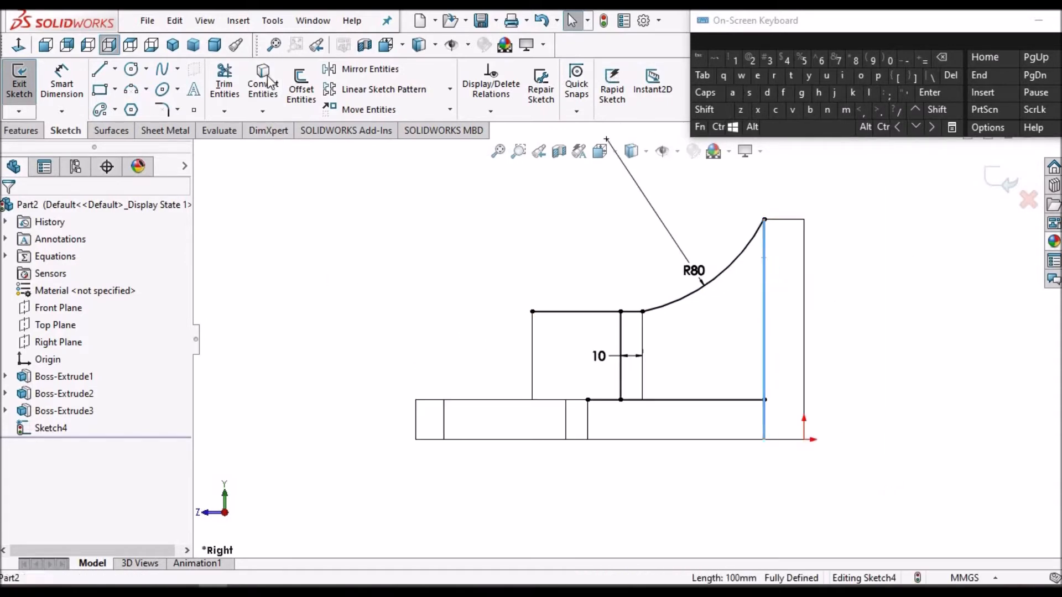
left_click(262, 84)
Step: Corner-trim the 10 mm offset line with the boss's top line and with the base's top line
left_click(225, 84)
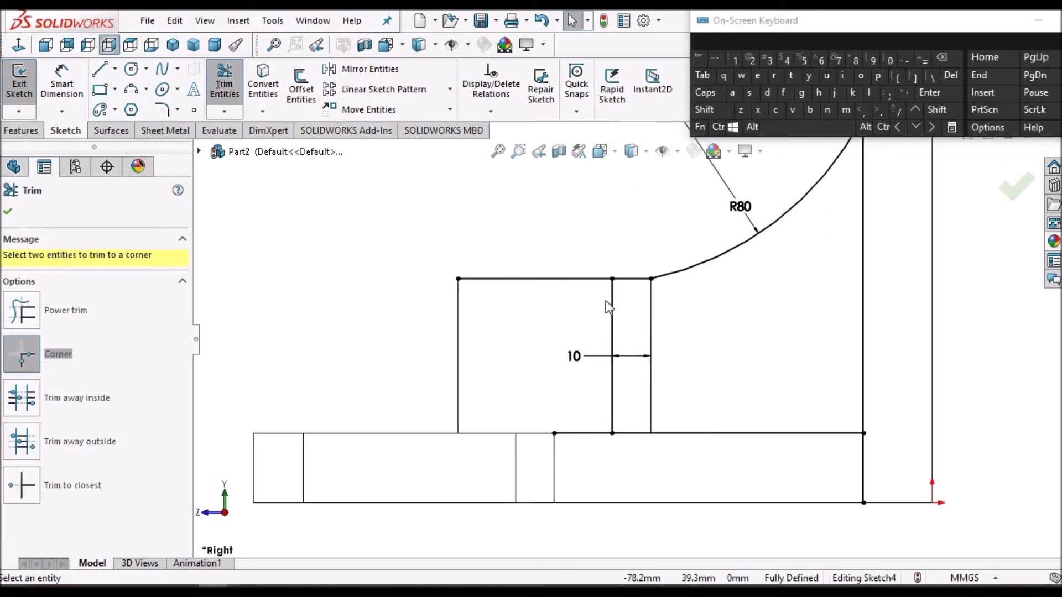
scroll(633, 356, "down", 3)
left_click(631, 279)
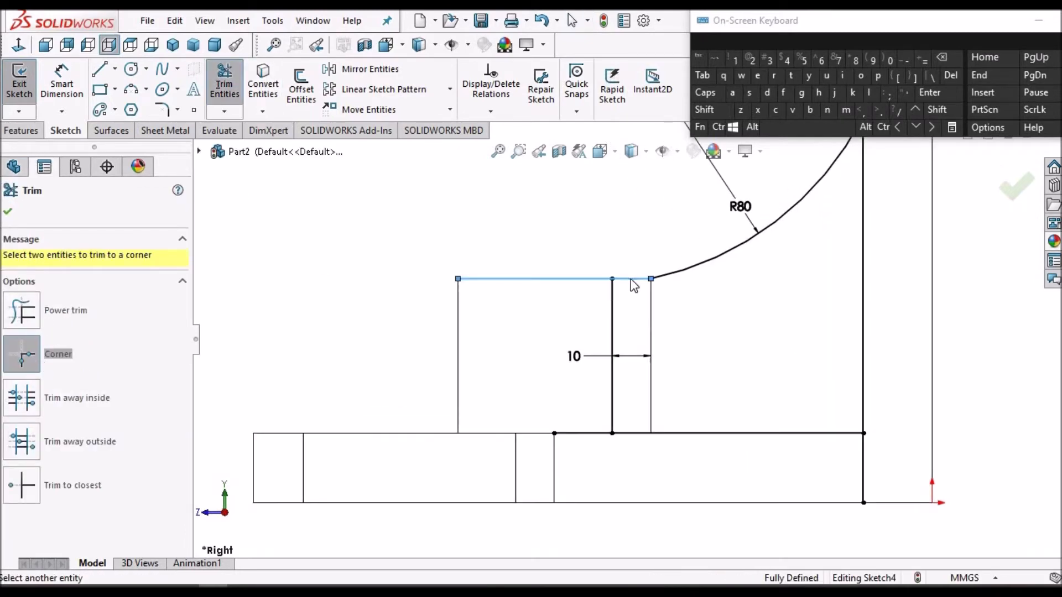
left_click(613, 309)
left_click(613, 310)
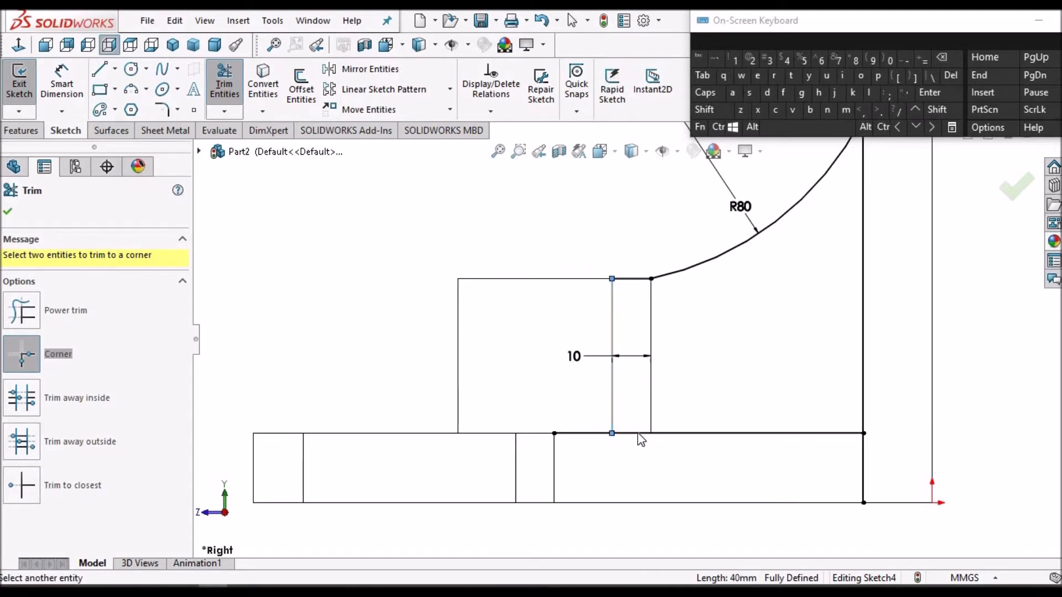
left_click(639, 434)
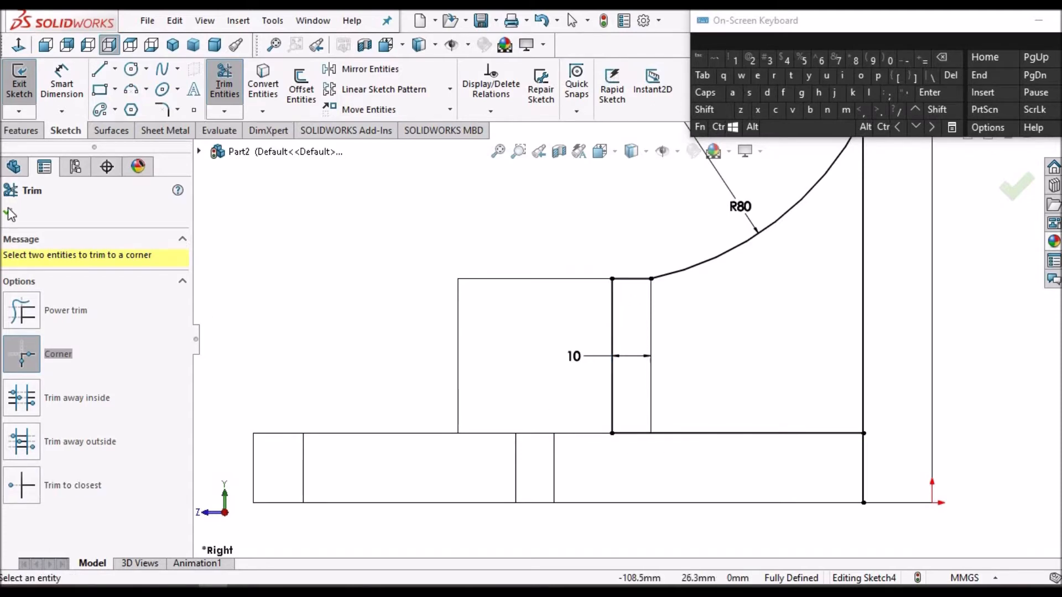
key("Escape")
Step: Try to extrude the rib sketch, and change the model's display style to shaded with edges
middle_click_drag(607, 284, 714, 419)
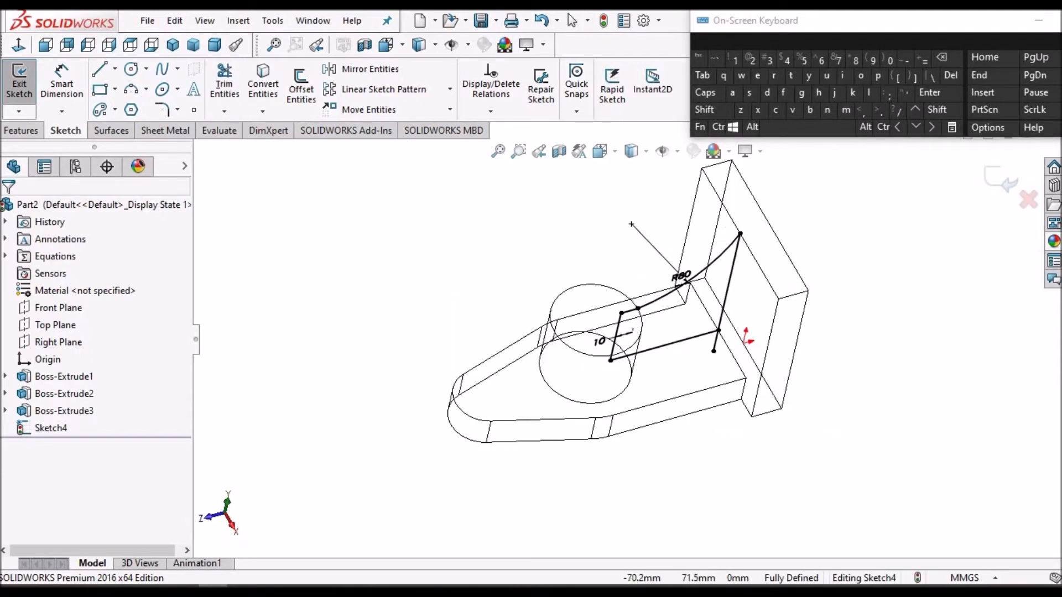
left_click(21, 130)
left_click(12, 90)
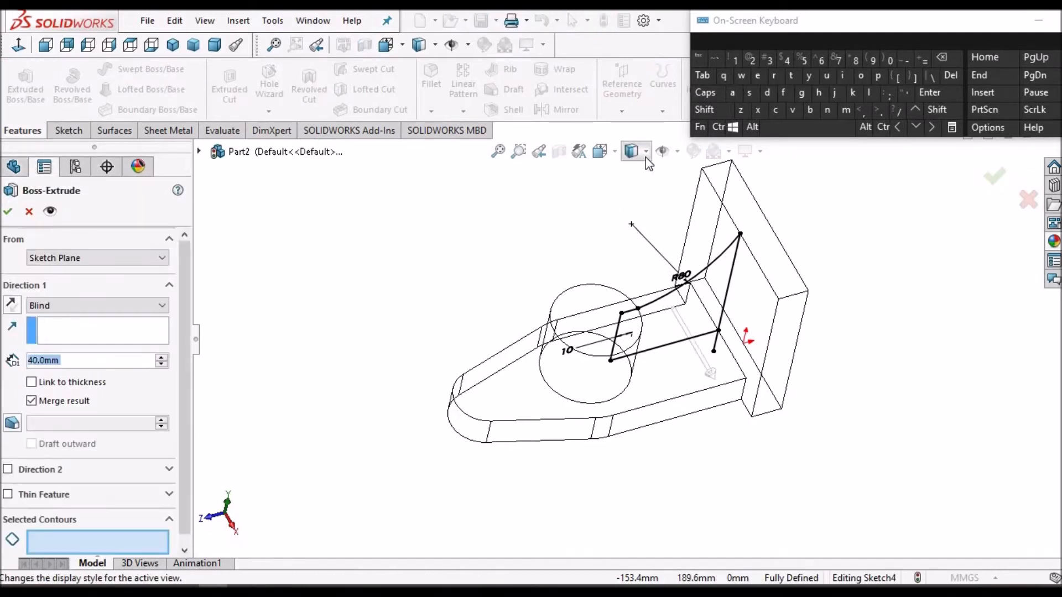
left_click(646, 154)
left_click(637, 172)
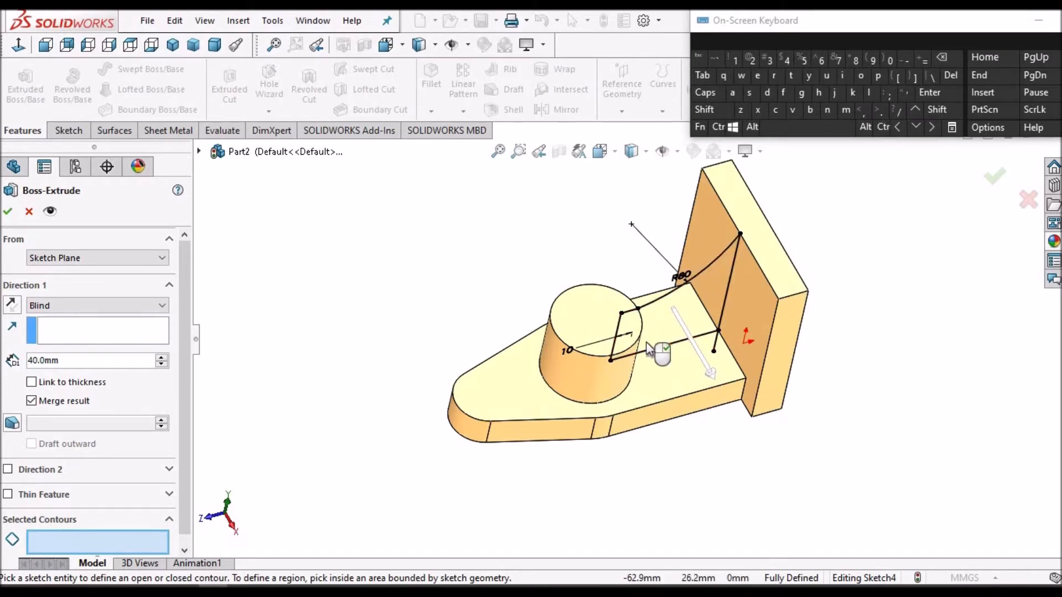
scroll(646, 342, "down", 4)
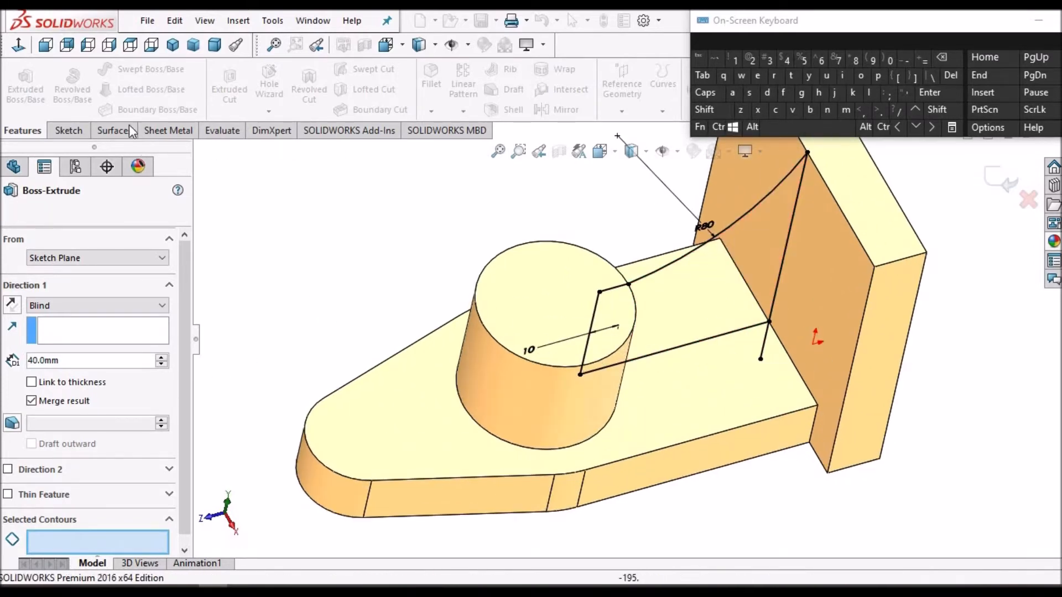
left_click(29, 211)
Step: Corner-trim the base's top line with the upright plate's vertical line, viewing the sketch normal to its plane
left_click(65, 131)
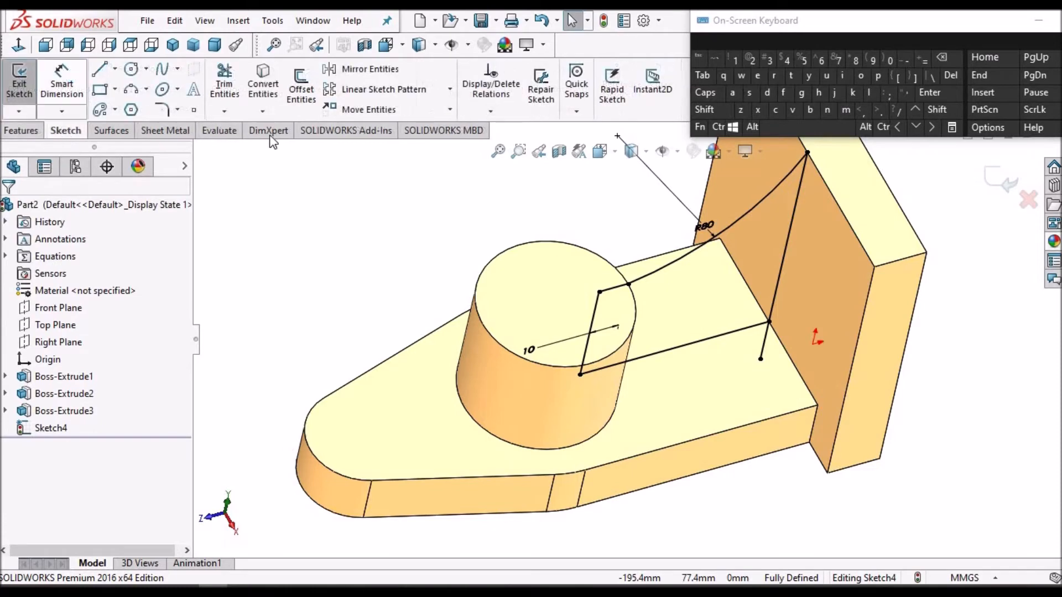
left_click(18, 45)
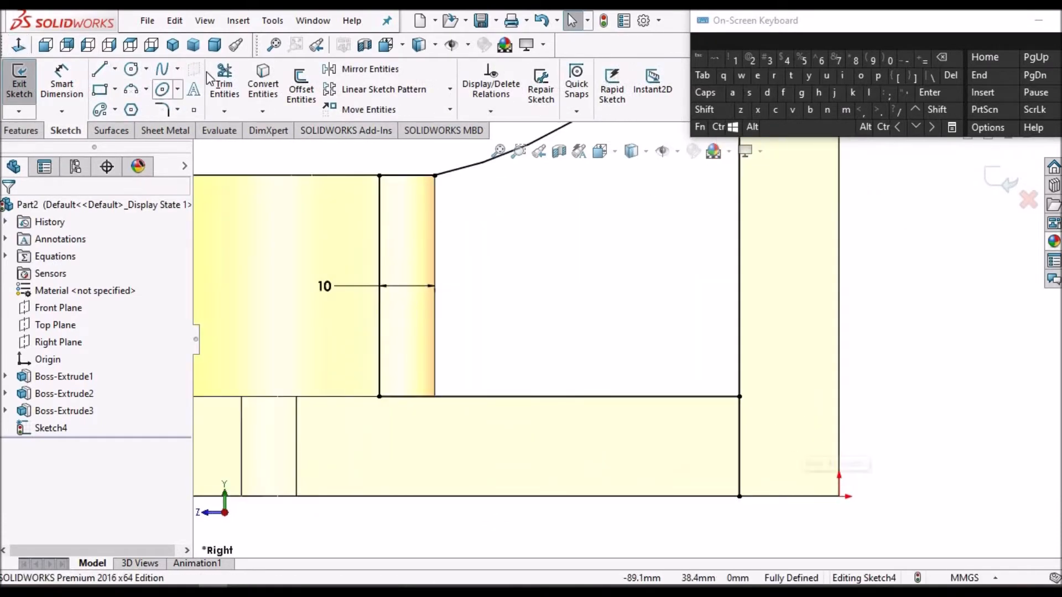
left_click(77, 357)
left_click(723, 397)
left_click(739, 365)
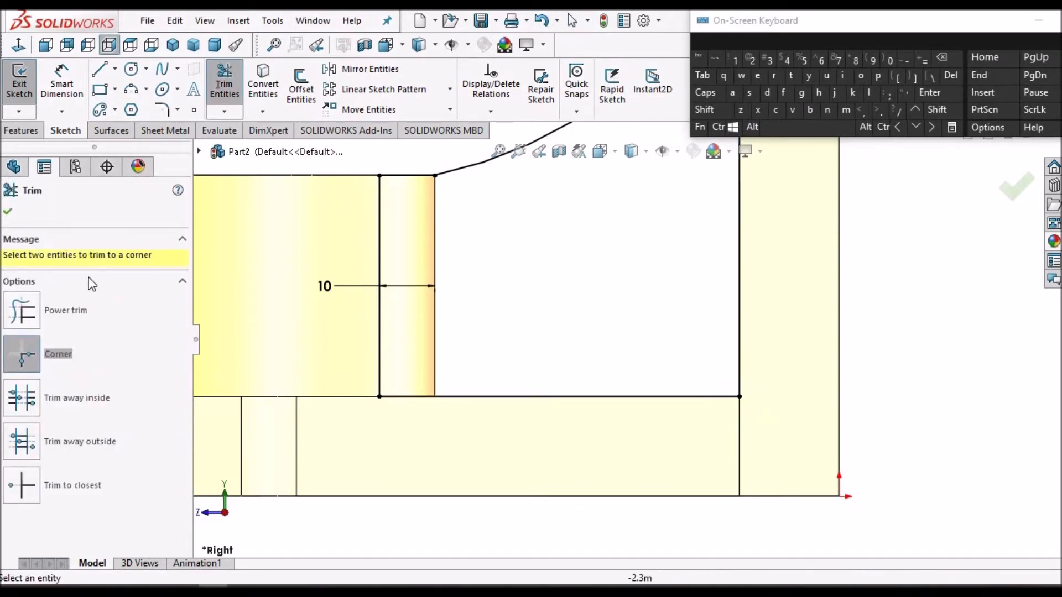
Step: Extrude the closed rib profile 10 mm using Mid Plane, with Merge result on
left_click(26, 128)
left_click(28, 94)
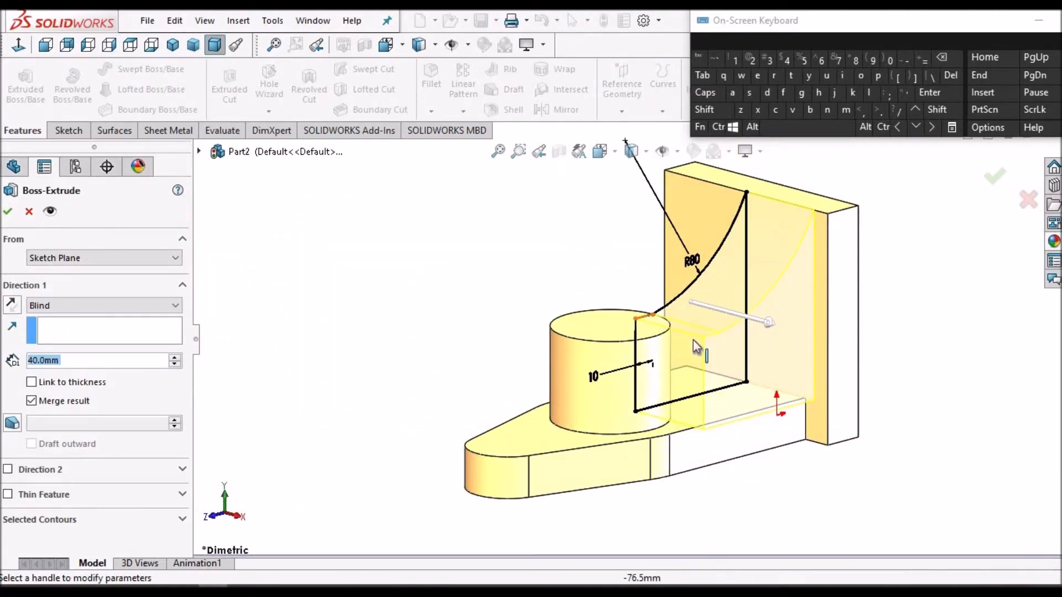
middle_click_drag(723, 333, 736, 406)
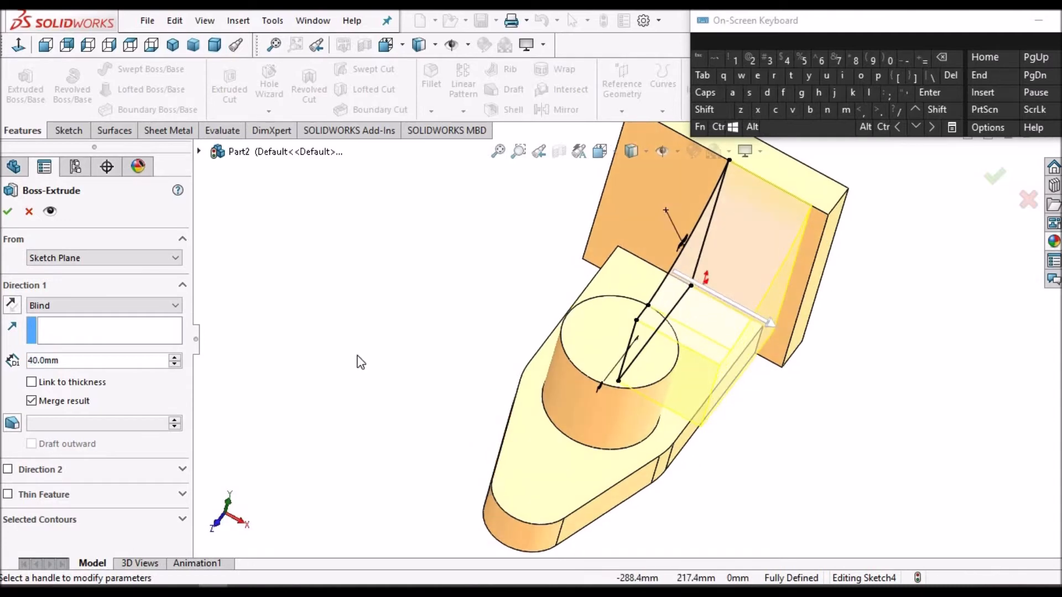
left_click(175, 308)
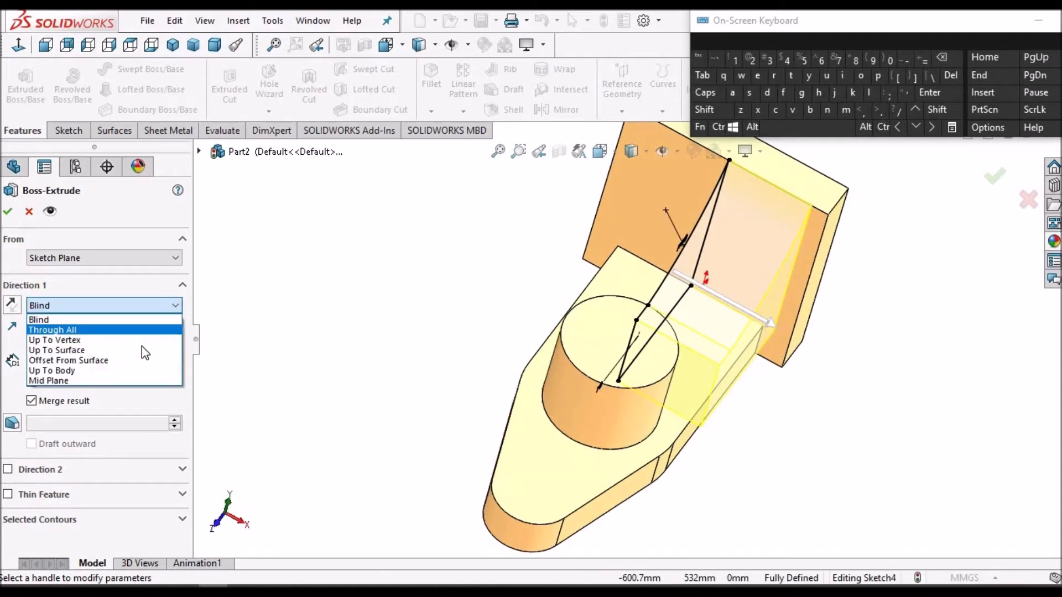
left_click(131, 379)
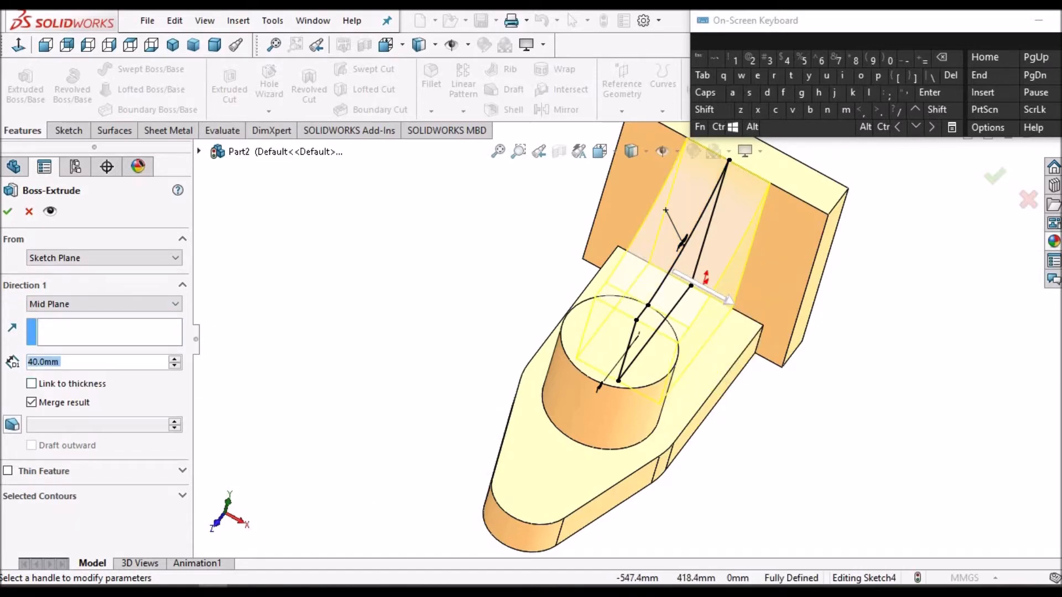
type("10")
key("Return")
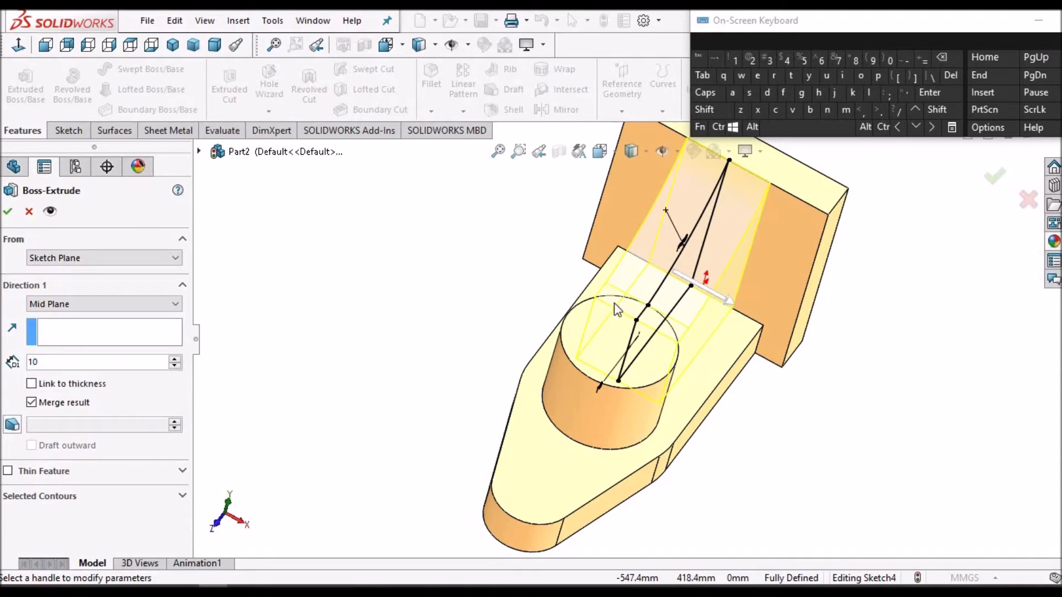
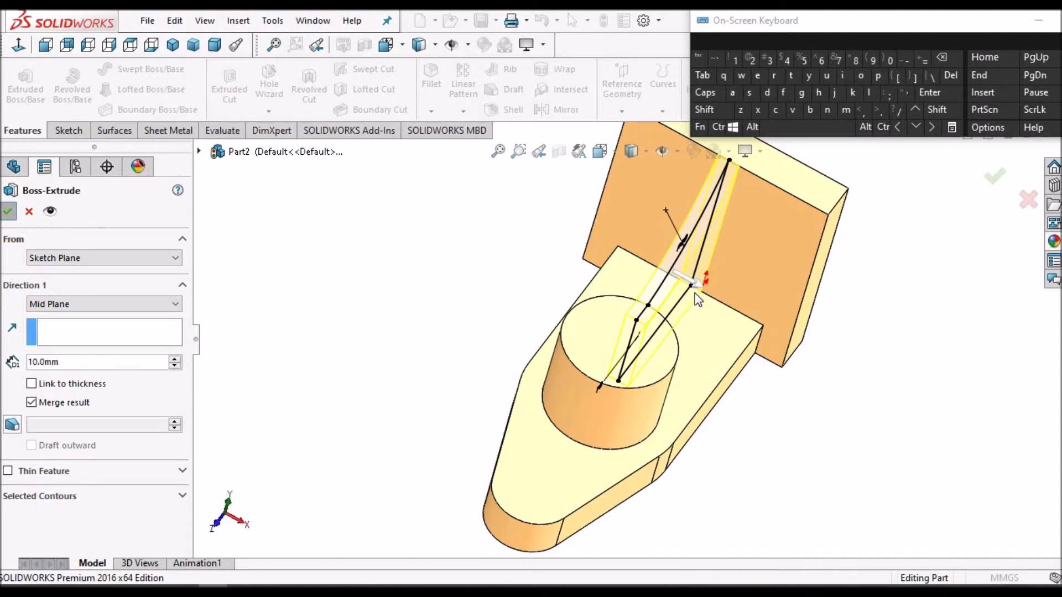
key("Return")
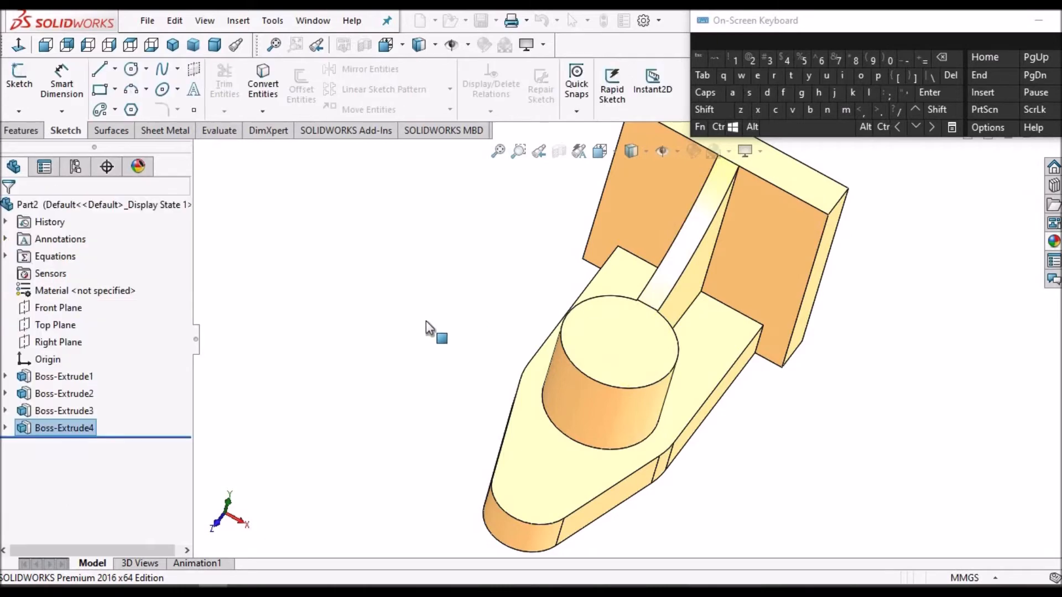
Step: Examine the finished rib from several angles where it joins the cylindrical boss and the upright plate
left_click(97, 445)
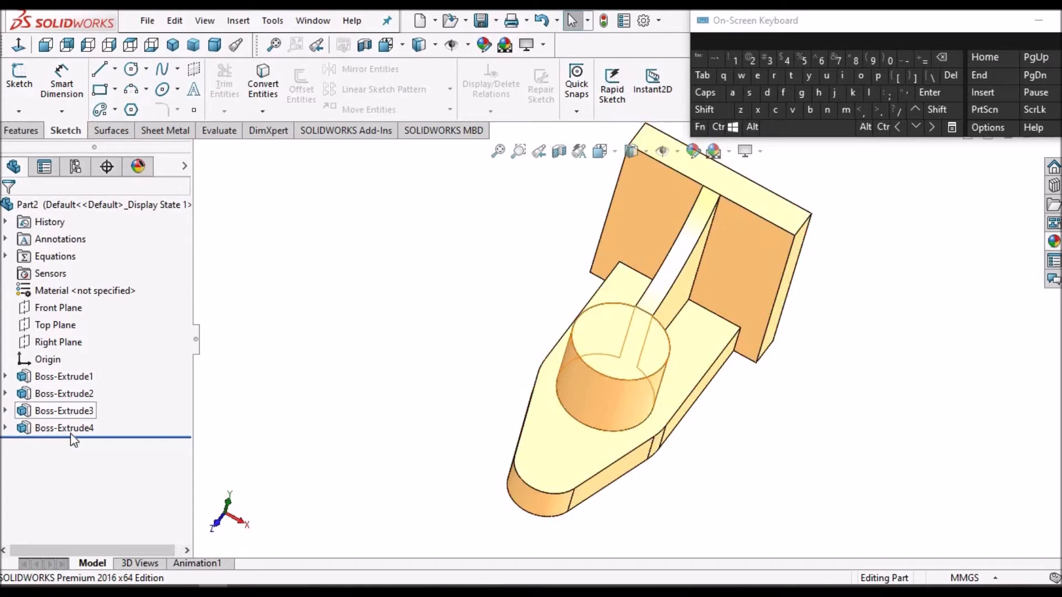
key("alt+Tab")
key("alt+Tab")
scroll(659, 317, "down", 2)
middle_click_drag(659, 317, 608, 329)
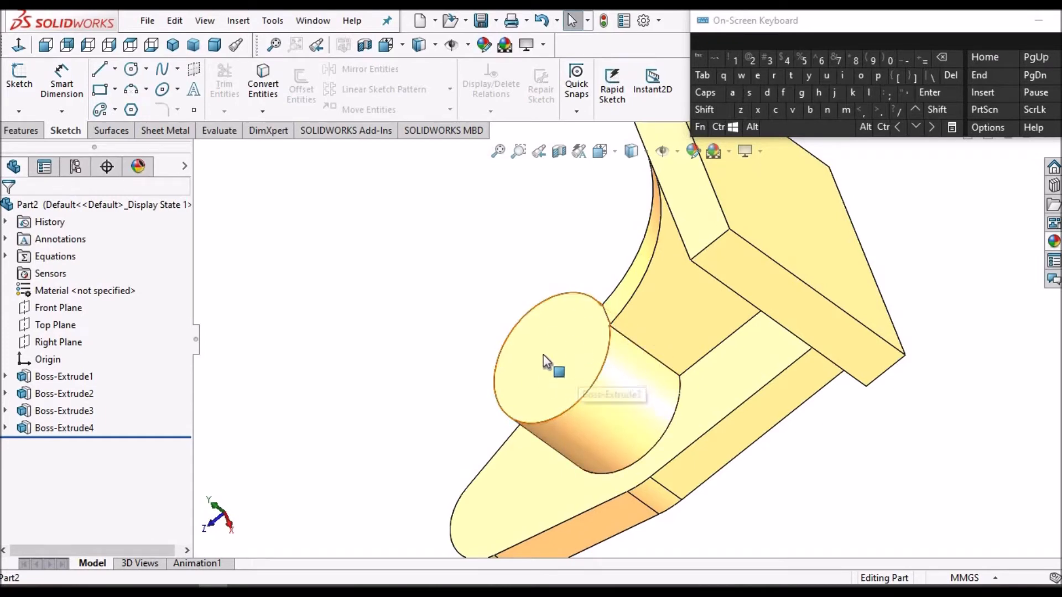
scroll(578, 338, "up", 2)
middle_click_drag(648, 336, 653, 252)
scroll(76, 286, "up", 1)
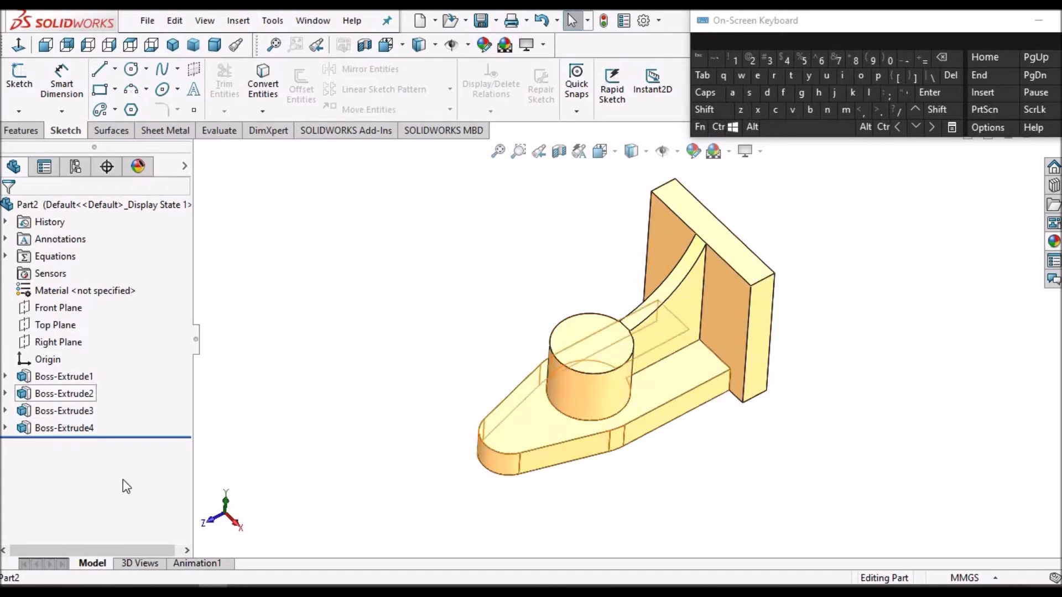
Step: Check the boss's hole in the Desc.pdf drawing, and start a sketch on the boss's top face in SOLIDWORKS, viewed normal to it
left_click(184, 590)
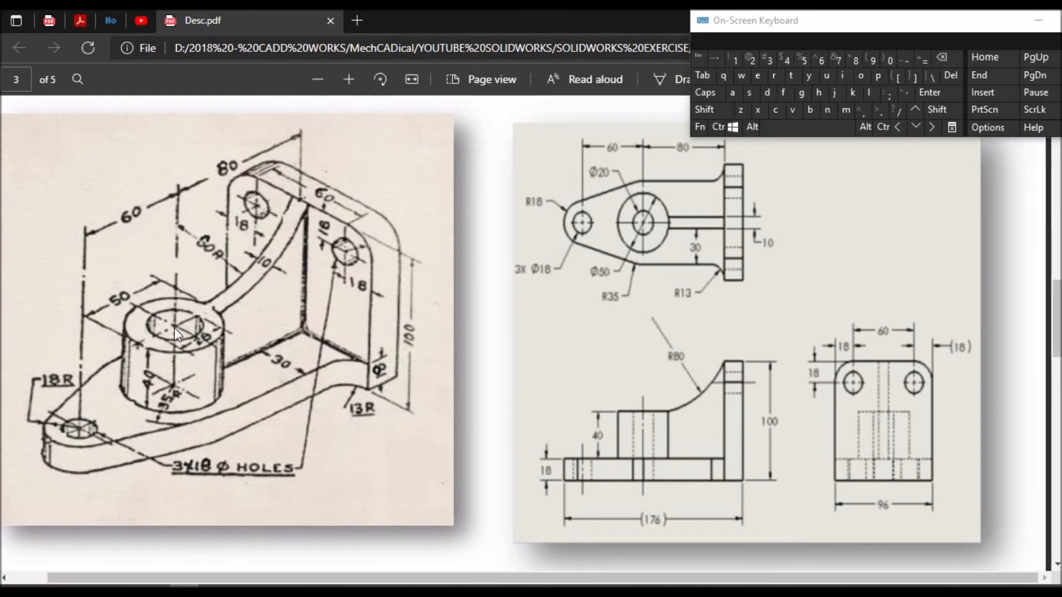
left_click(213, 591)
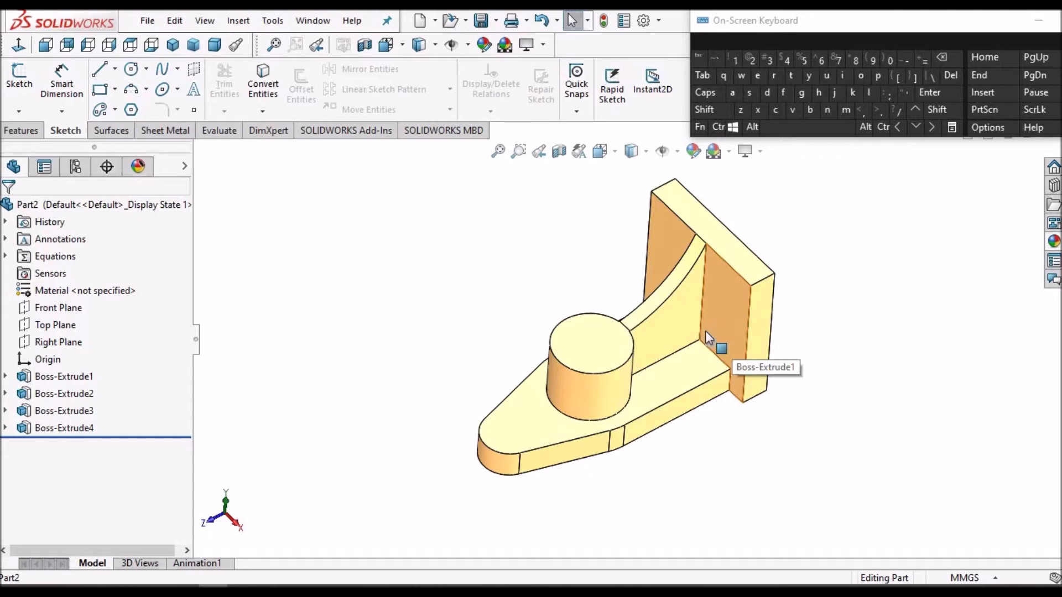
left_click(612, 354)
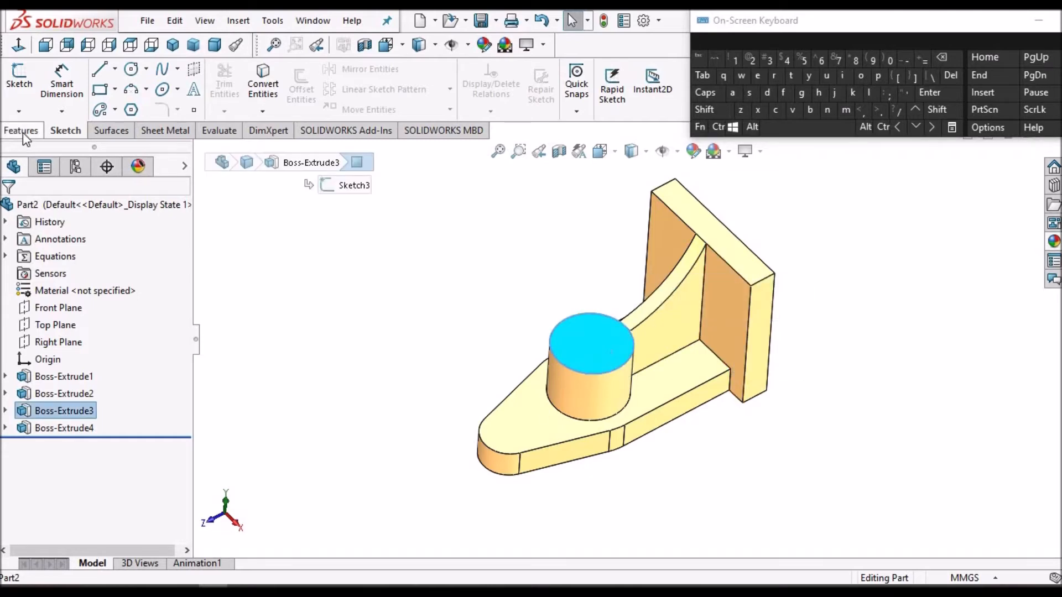
left_click(19, 77)
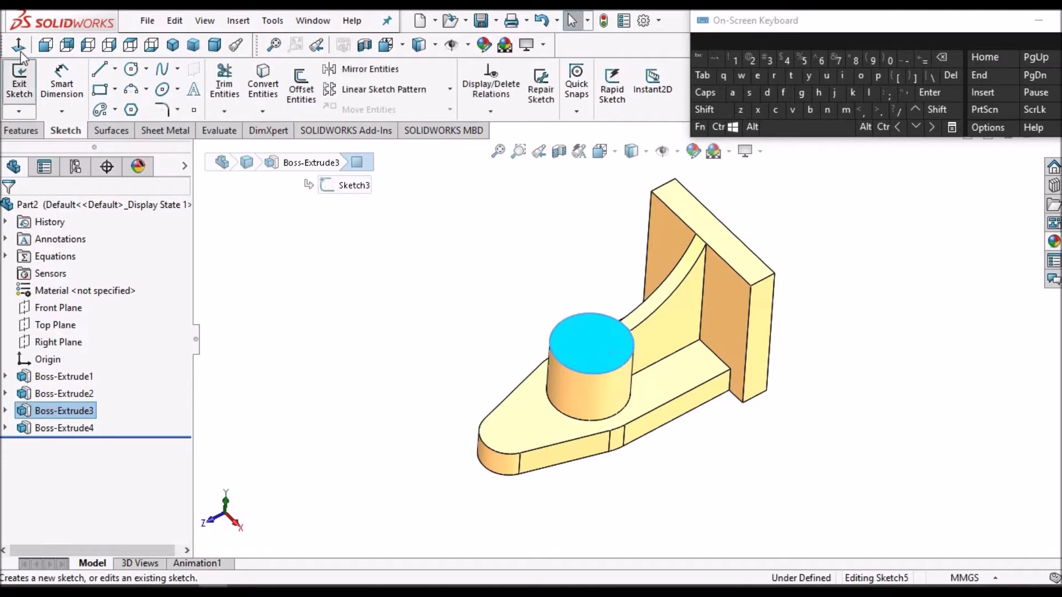
left_click(20, 48)
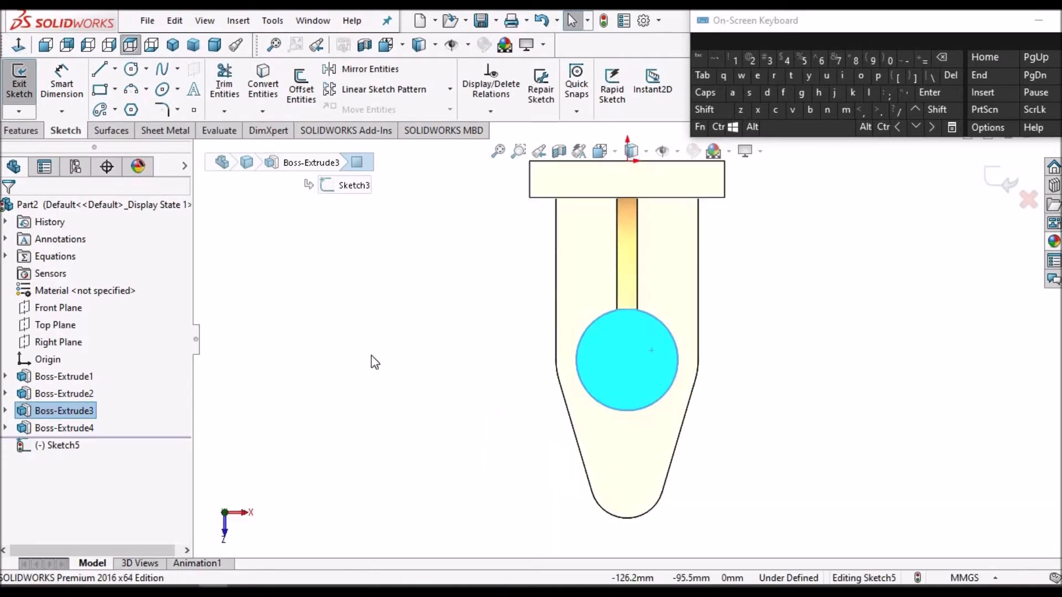
left_click(207, 149)
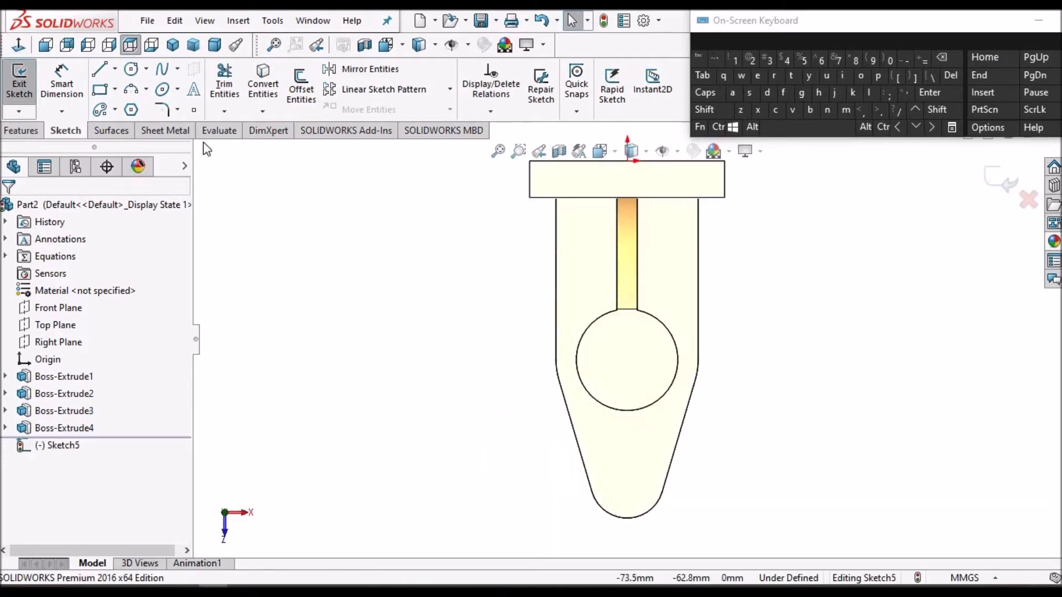
Step: Sketch a circle about 25 mm in diameter on the cylindrical boss's top face, concentric with its outer edge
left_click(132, 69)
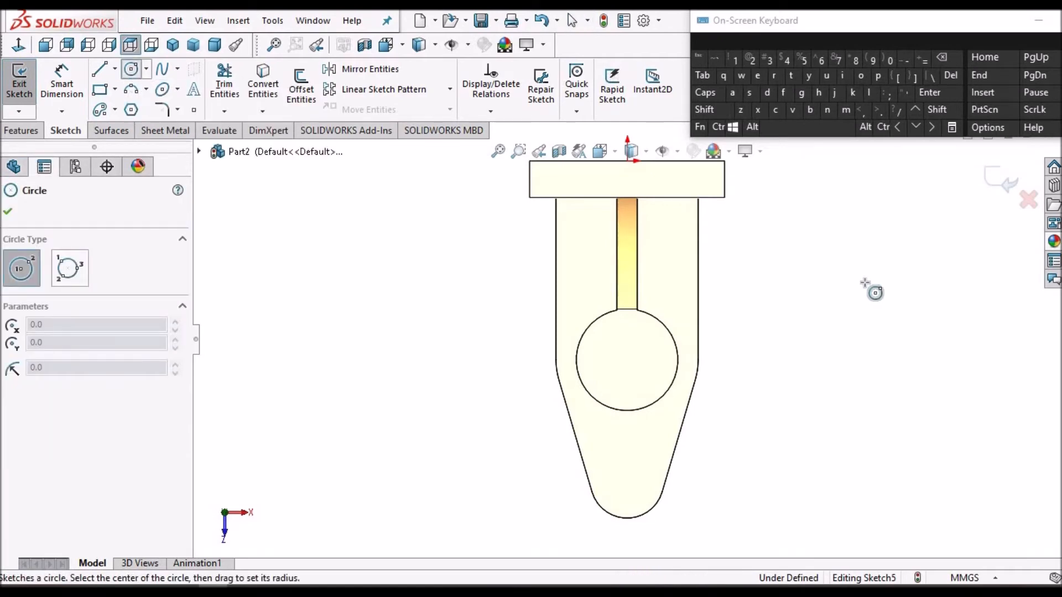
scroll(633, 360, "down", 2)
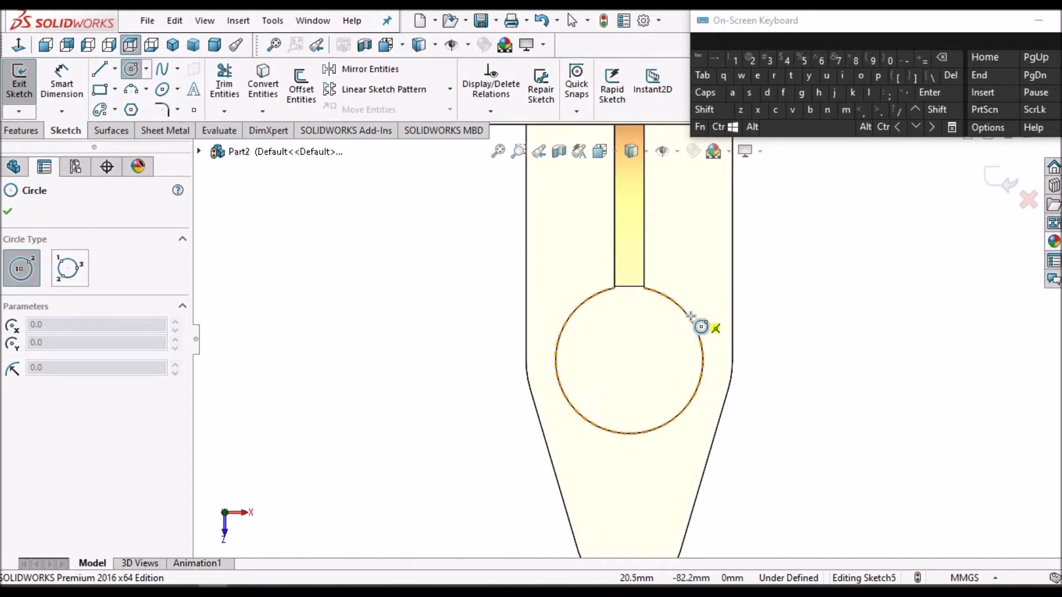
left_click(629, 360)
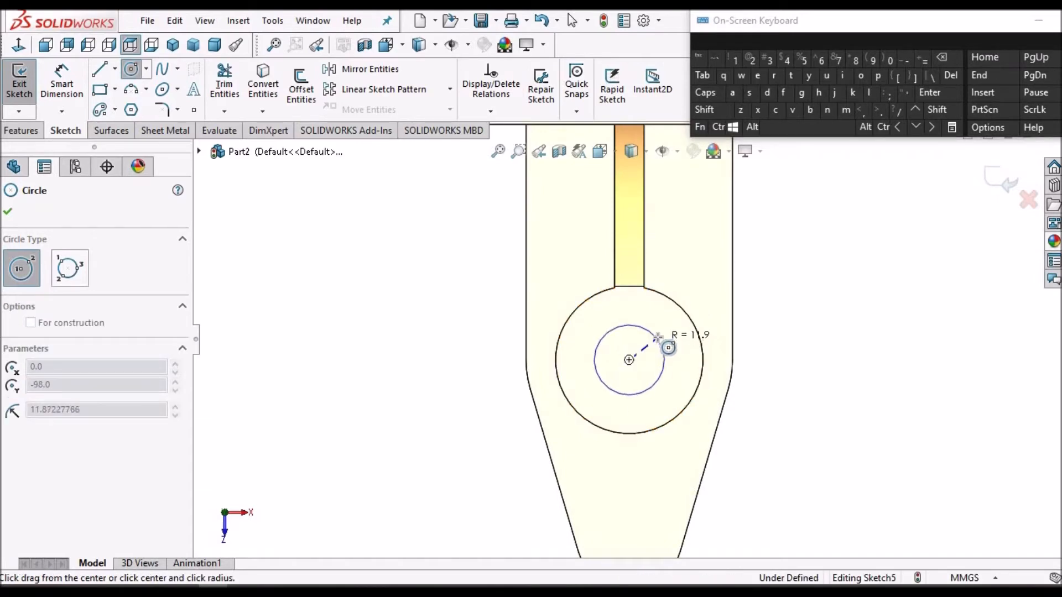
left_click(665, 345)
right_click(354, 297)
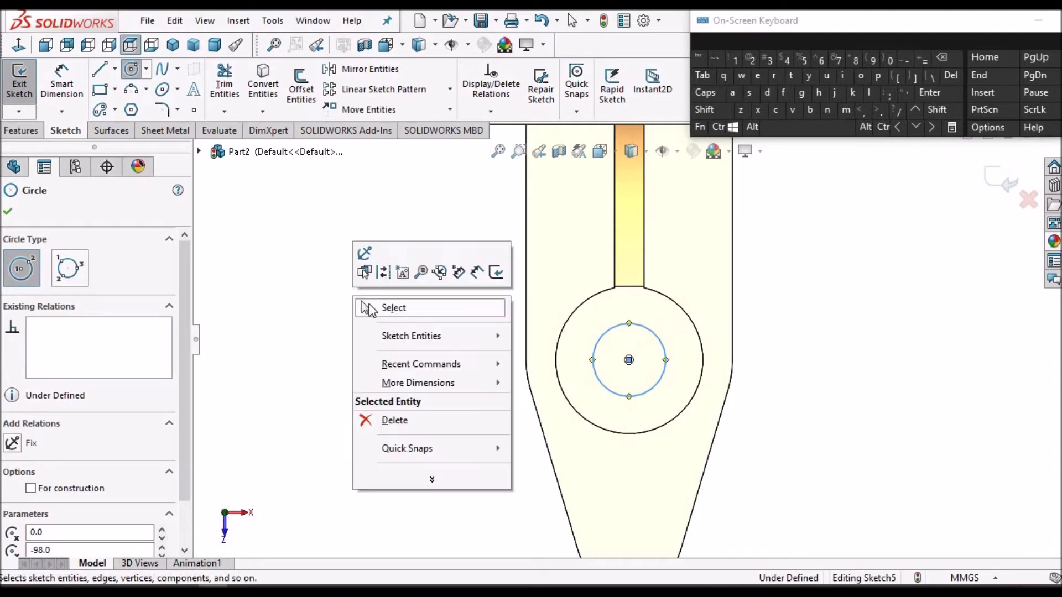
left_click(374, 308)
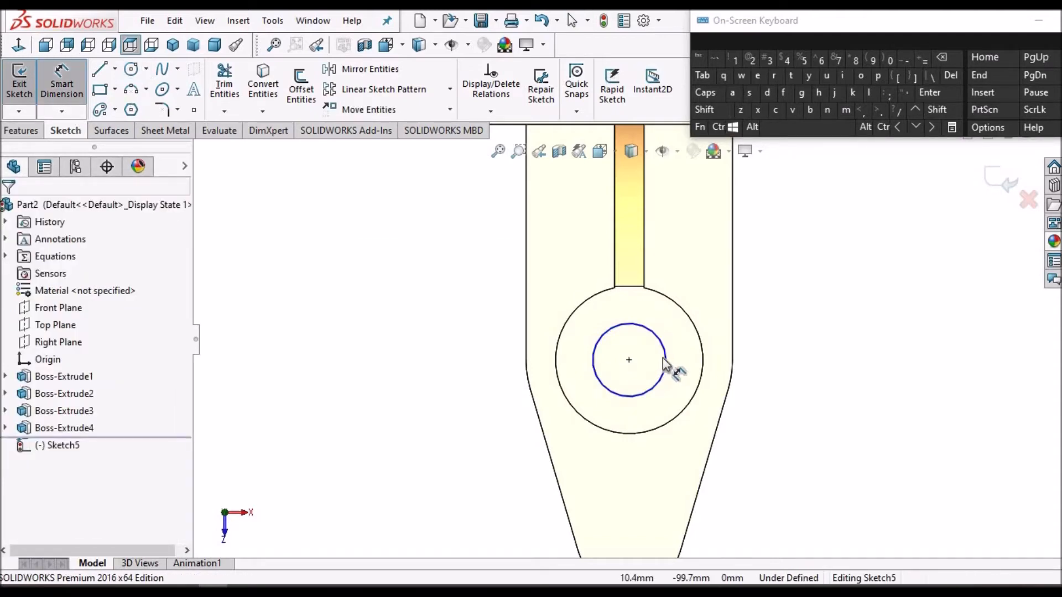
Step: Dimension the circle on the boss's top face with a diameter of 20 mm
left_click(719, 280)
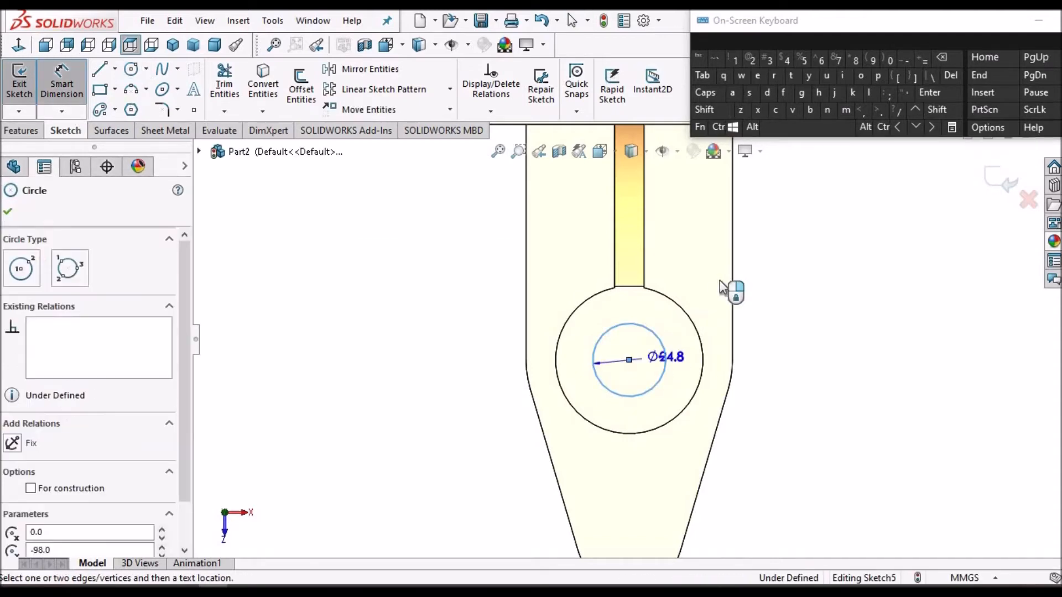
left_click(754, 297)
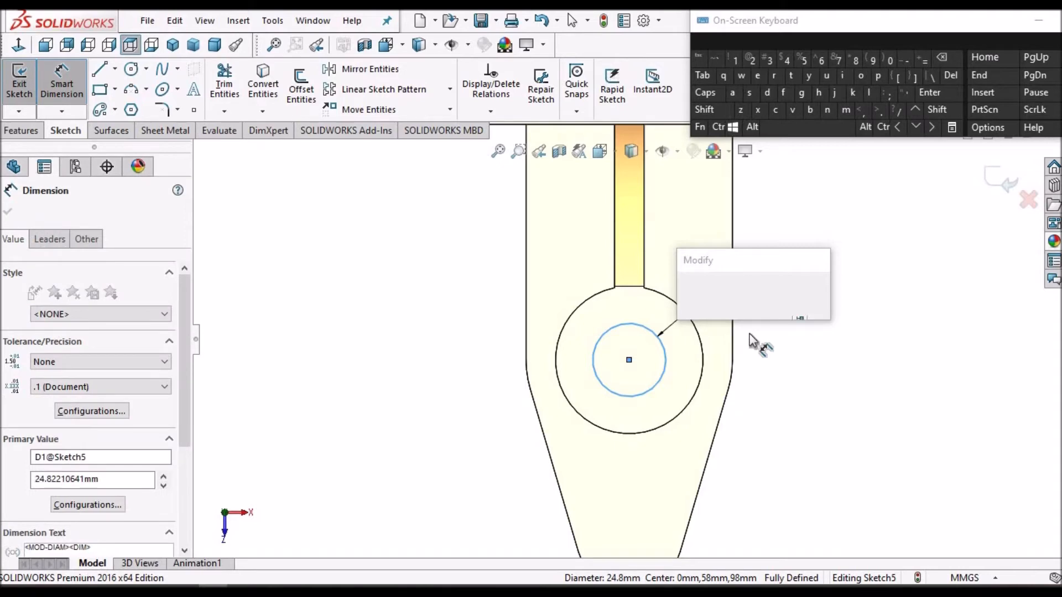
type("20")
key("Return")
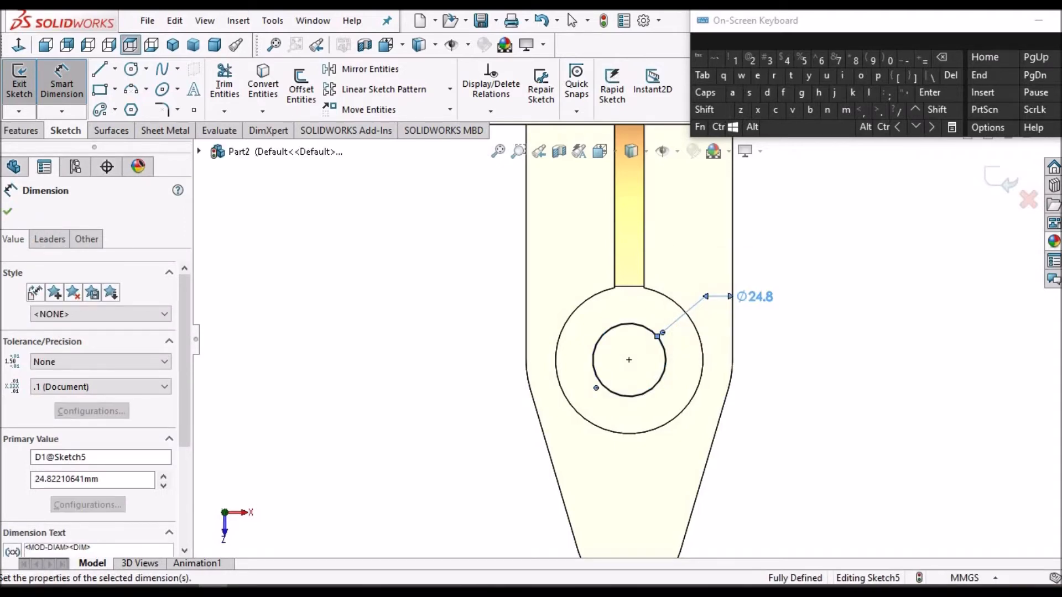
Step: Cut-extrude the 20 mm circle down through the boss and base with the Up To Next end condition
left_click(22, 131)
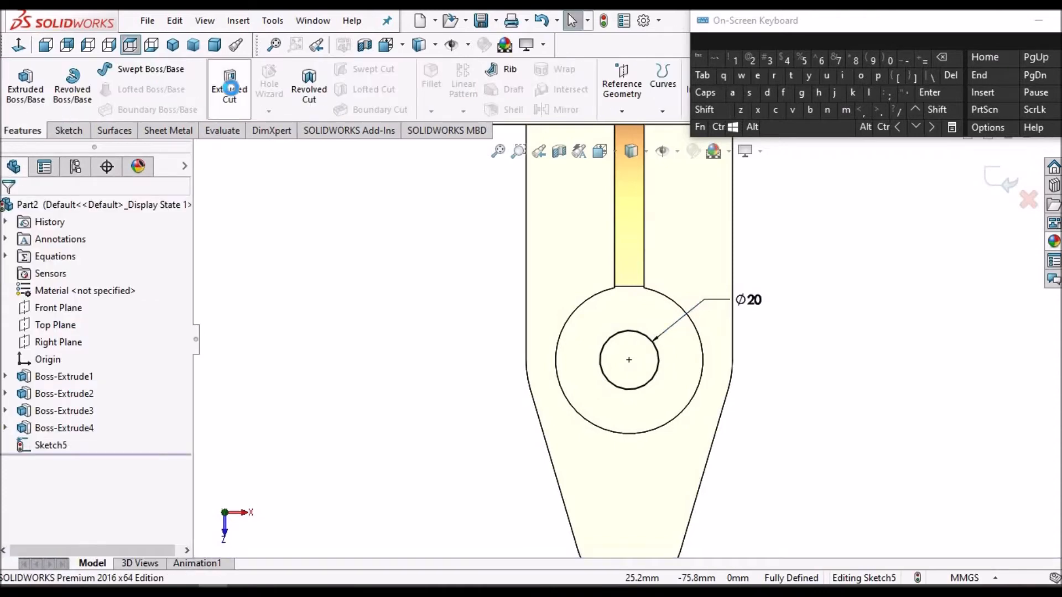
left_click(229, 91)
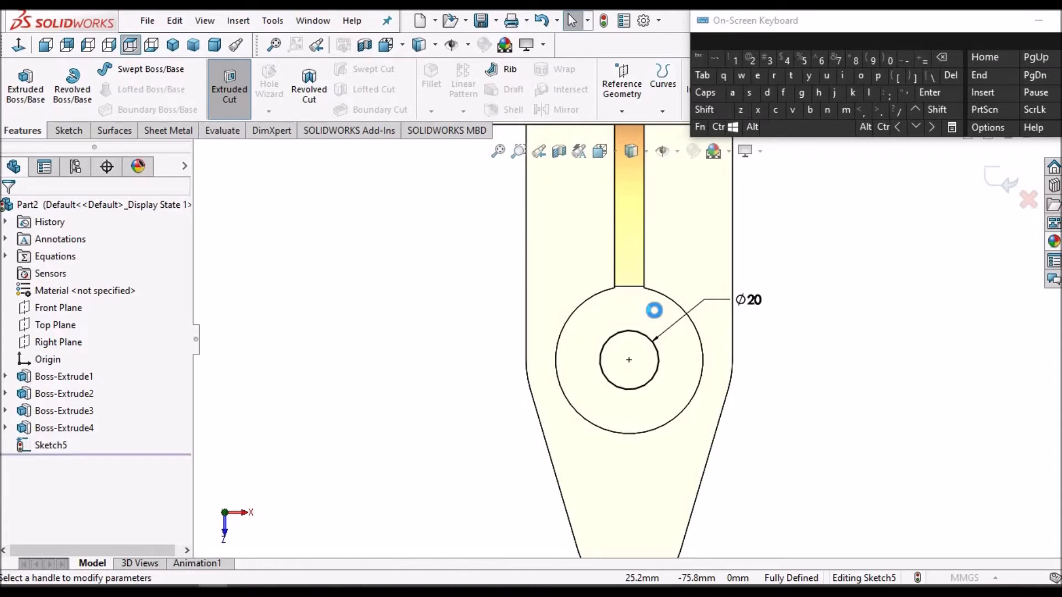
middle_click_drag(563, 152, 600, 391)
scroll(629, 414, "down", 5)
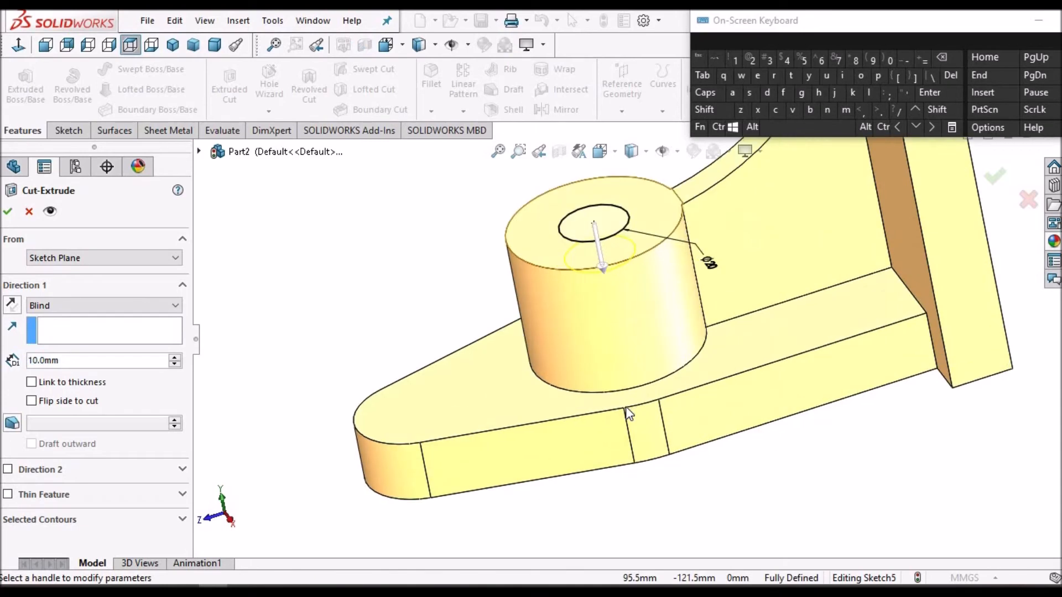
left_click(176, 308)
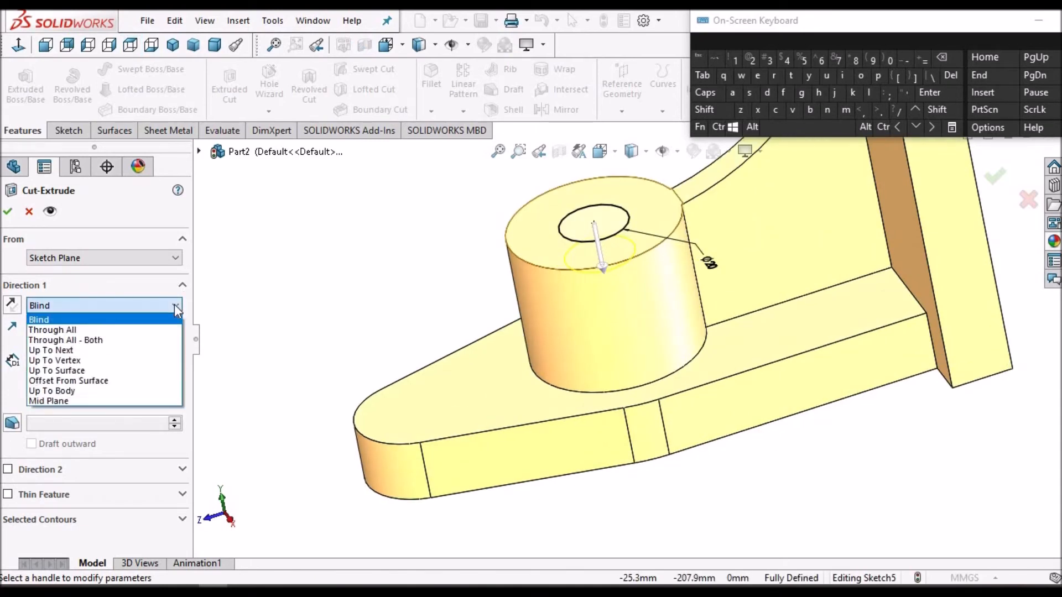
left_click(156, 351)
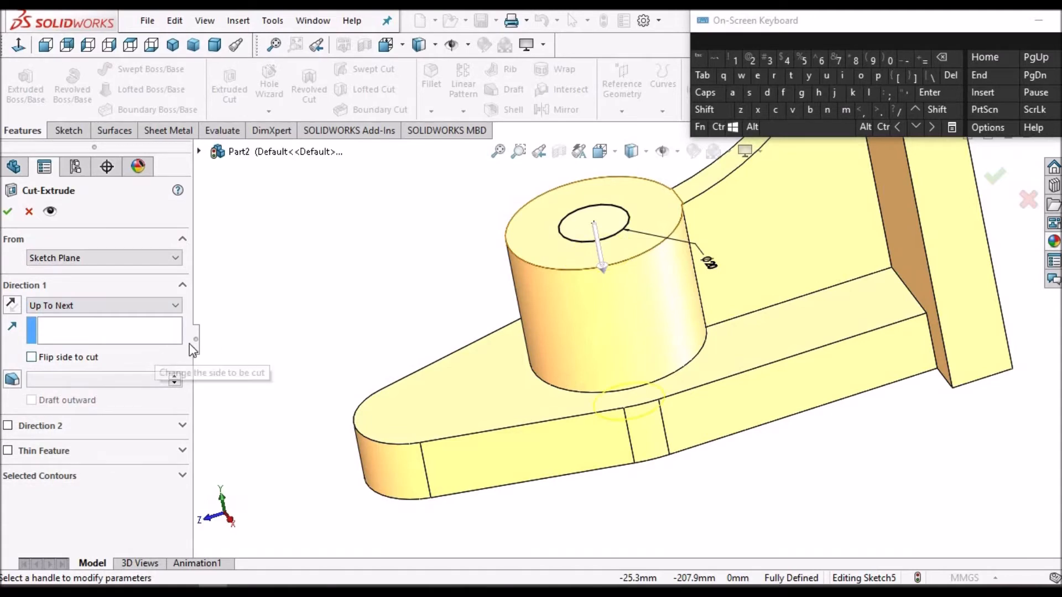
left_click(9, 212)
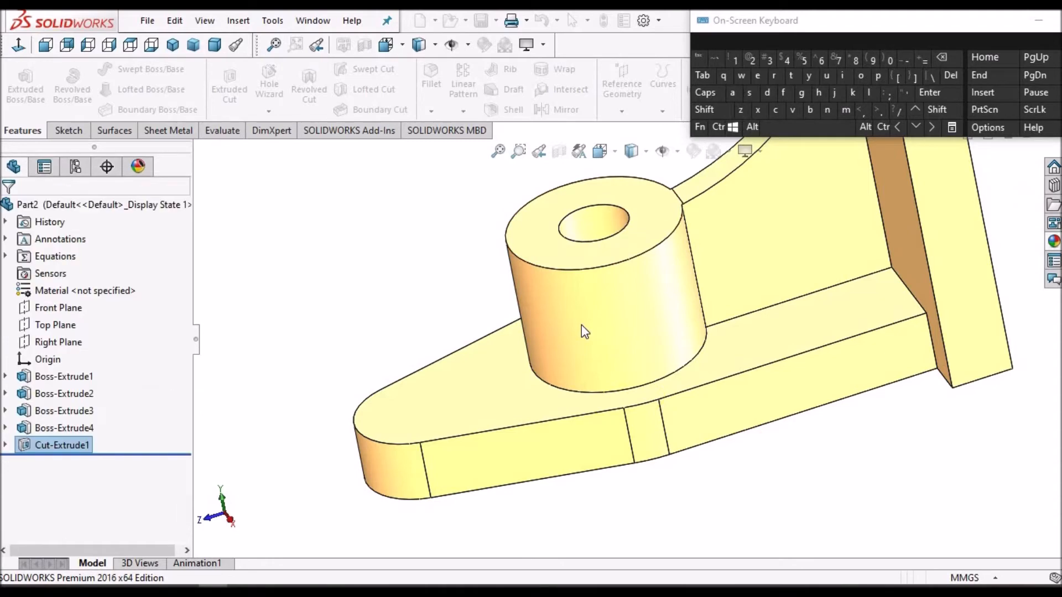
Step: Consult the hole dimensions in Desc.pdf and start a sketch on the upright plate's boss-side face, viewed normal to it
scroll(673, 370, "up", 3)
mouse_move(665, 243)
middle_mouse_down()
mouse_move(639, 168)
mouse_move(669, 217)
mouse_move(662, 273)
mouse_move(707, 353)
mouse_move(743, 264)
middle_mouse_up()
left_click(736, 258)
key("alt+Tab")
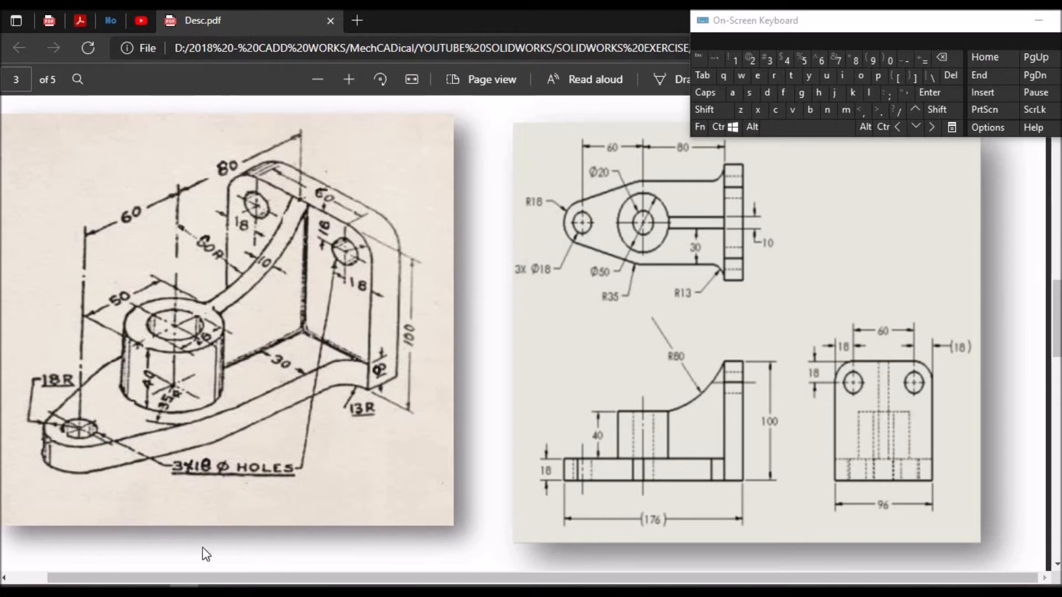
key("alt+Tab")
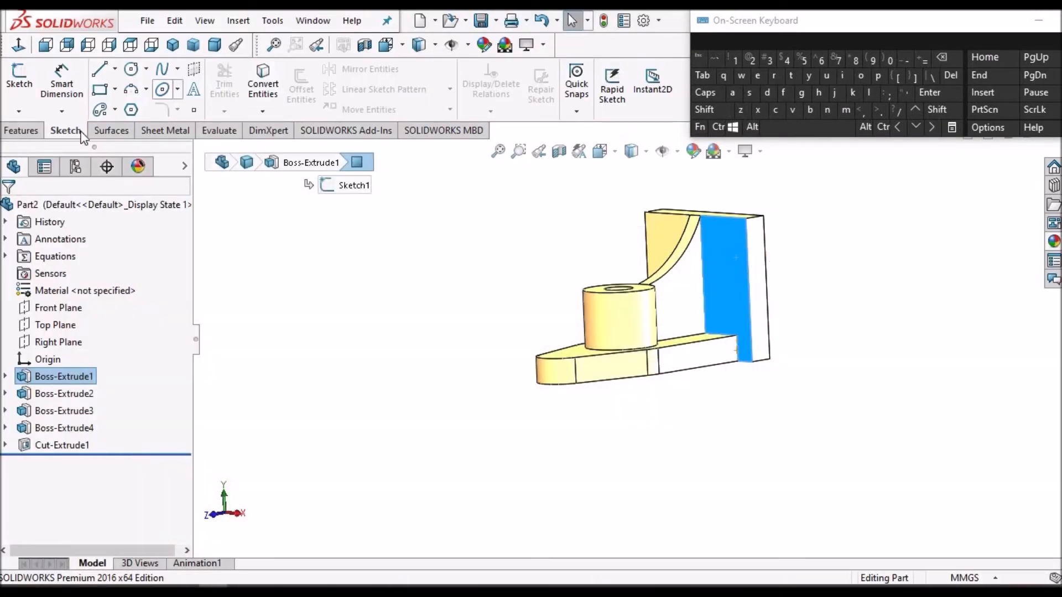
left_click(21, 88)
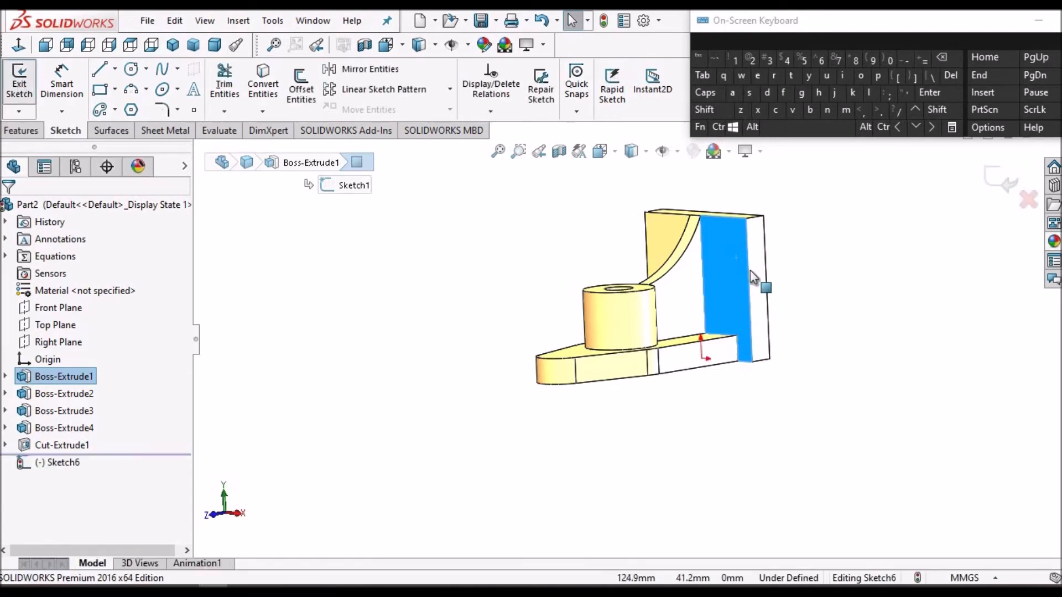
left_click(19, 45)
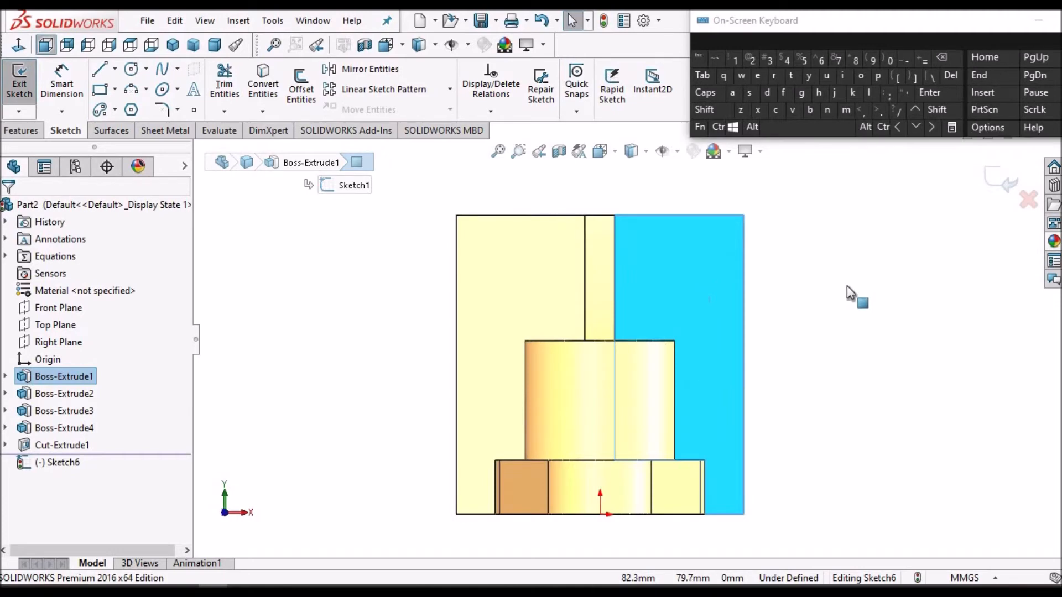
left_click(778, 288)
scroll(759, 277, "down", 3)
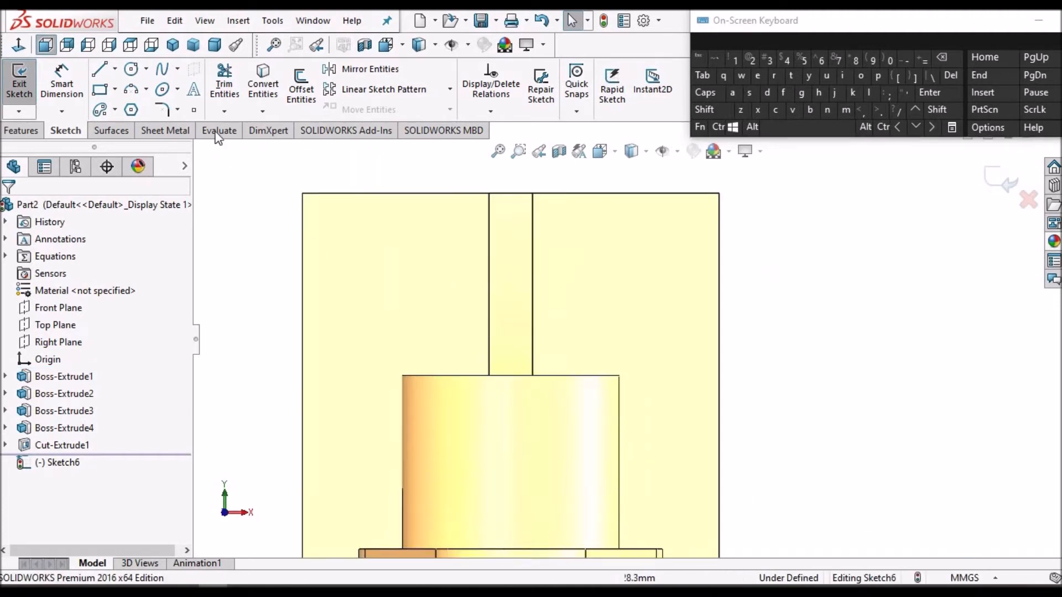
Step: Sketch two circles near the plate's upper corners, one each side of the rib, the right one about 5 mm in radius
left_click(644, 256)
left_click(656, 238)
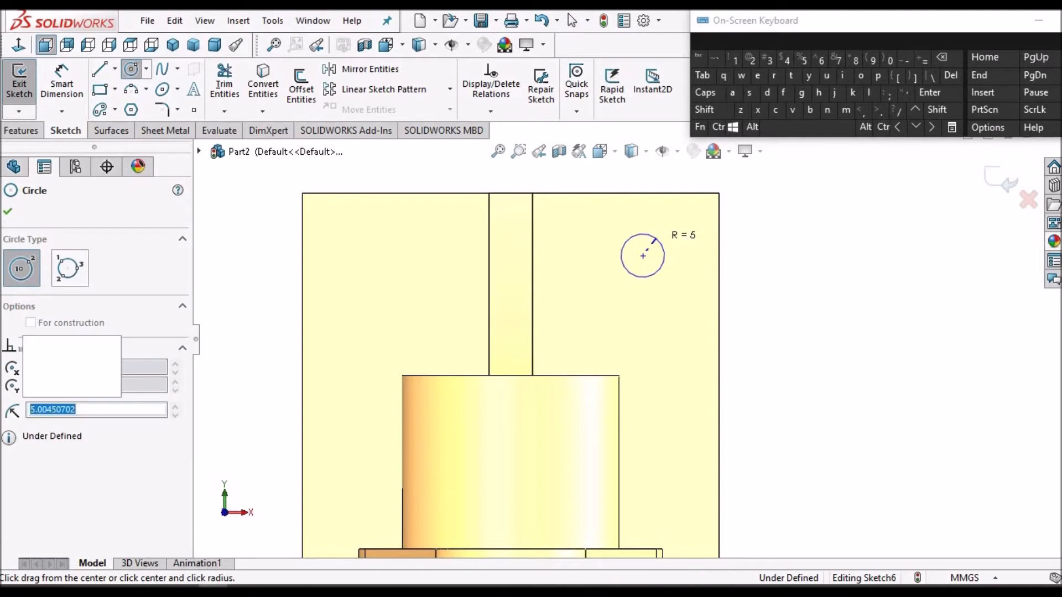
left_click(362, 256)
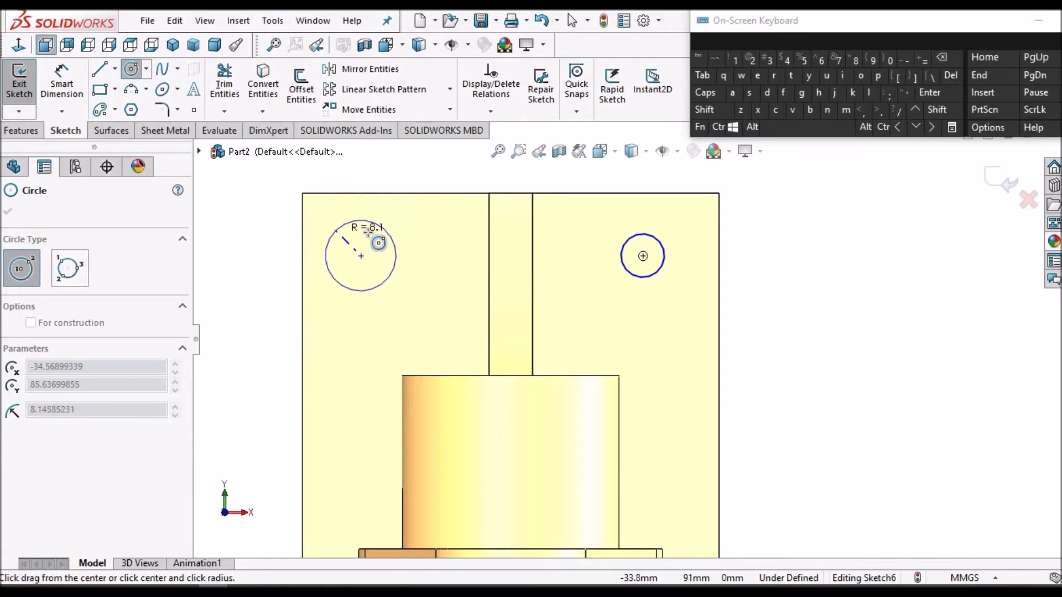
left_click(279, 245)
right_click(242, 233)
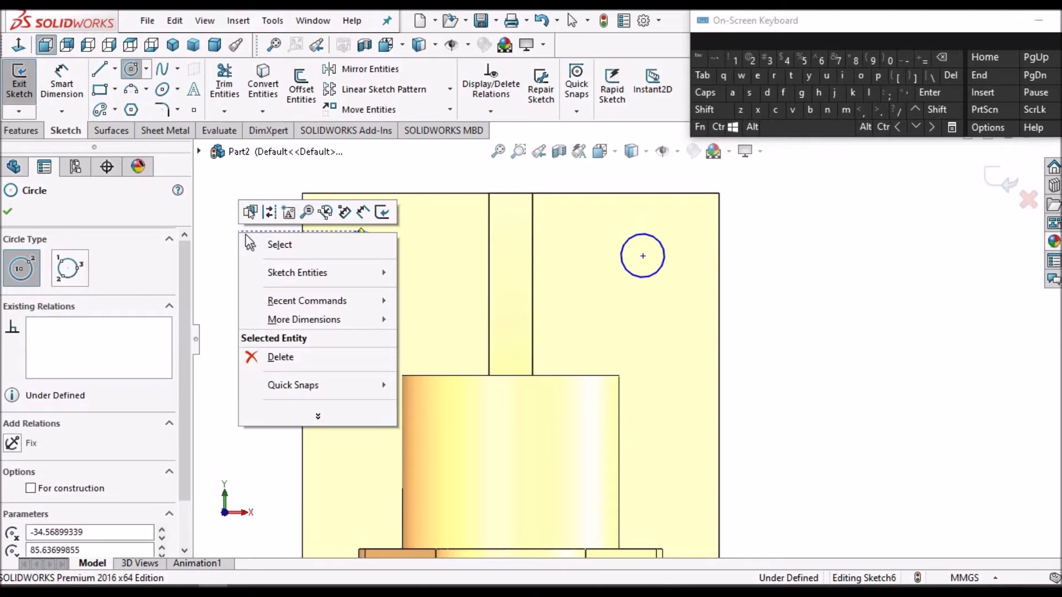
left_click(314, 245)
Step: Add an Equal relation between the two circles on the upright plate
key("f")
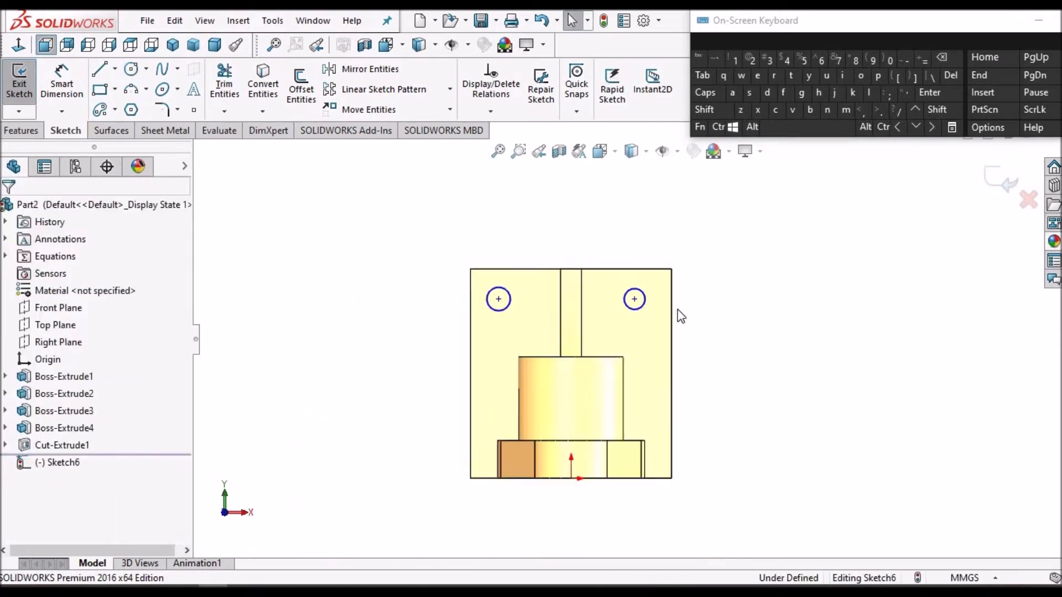
scroll(634, 277, "down", 1)
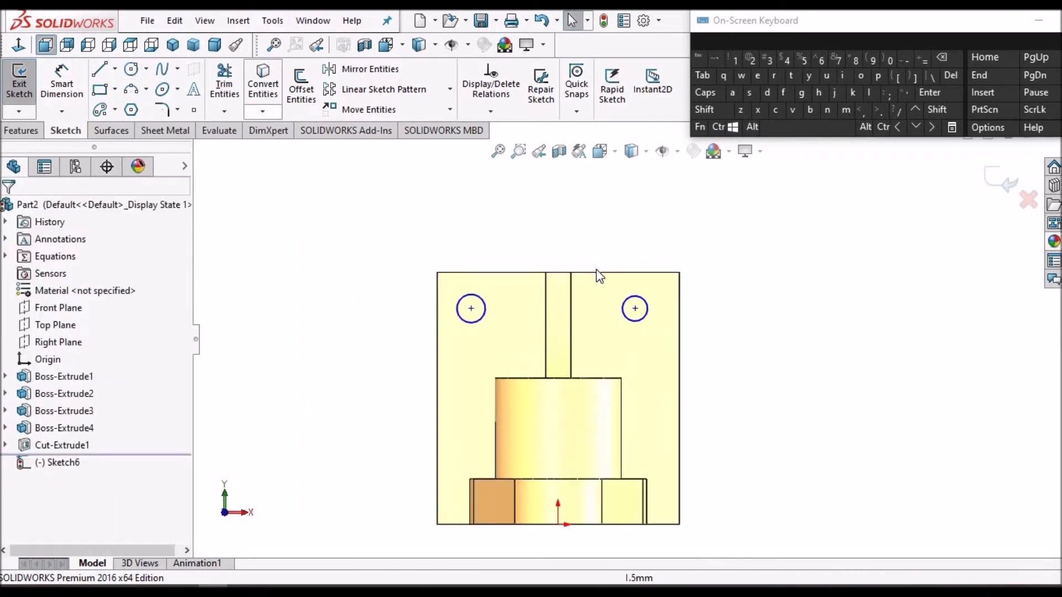
scroll(635, 307, "down", 4)
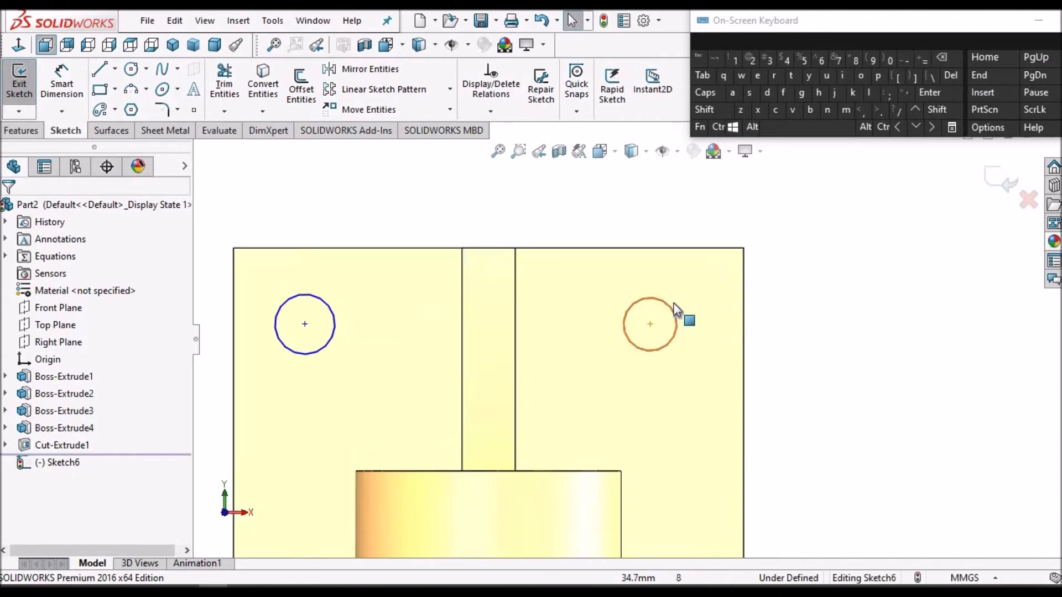
left_click(672, 307)
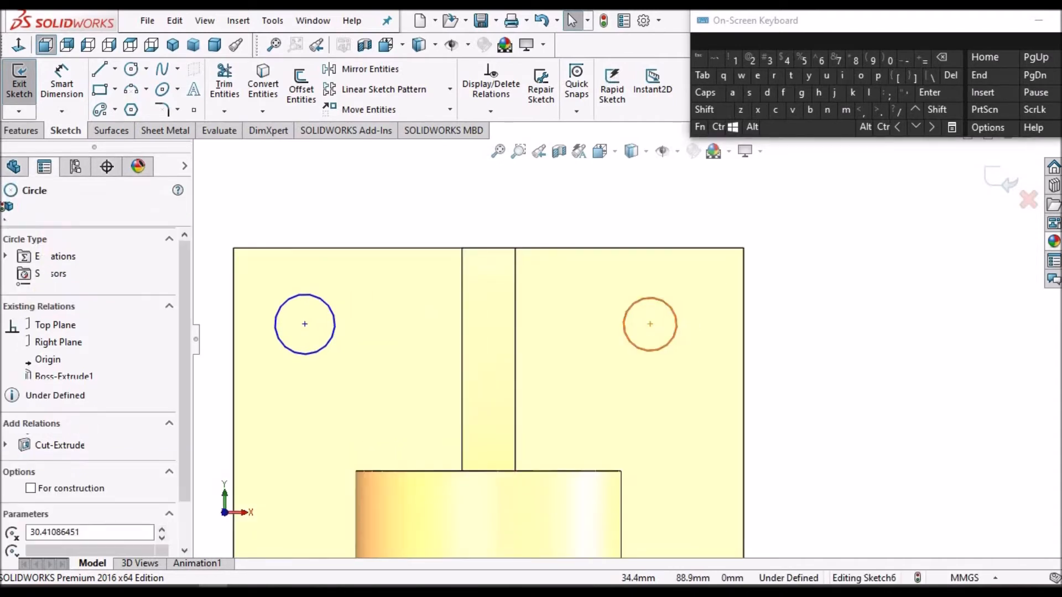
left_click(323, 302, "ctrl")
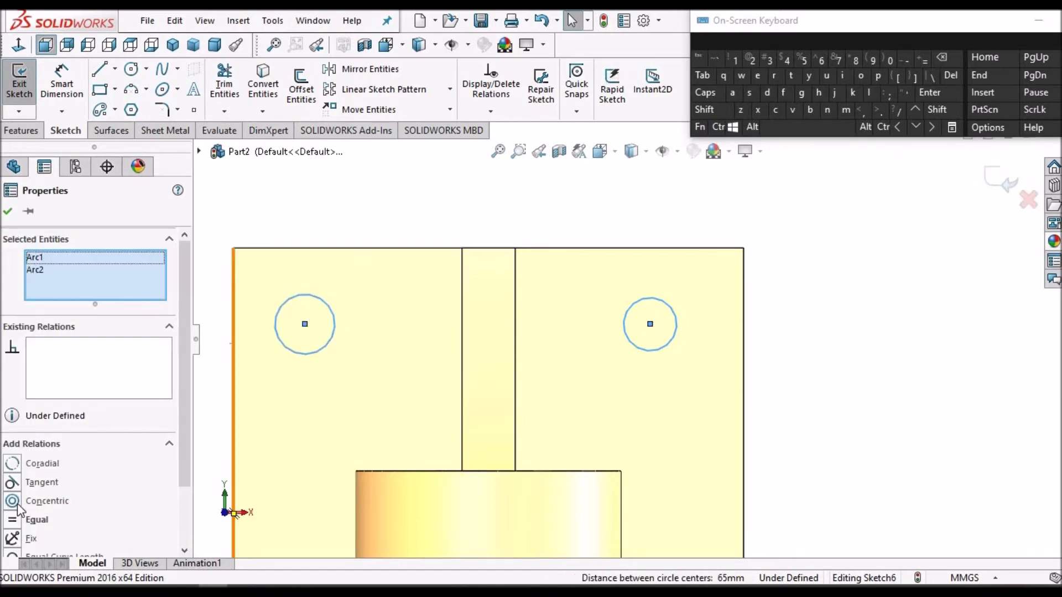
left_click(14, 520)
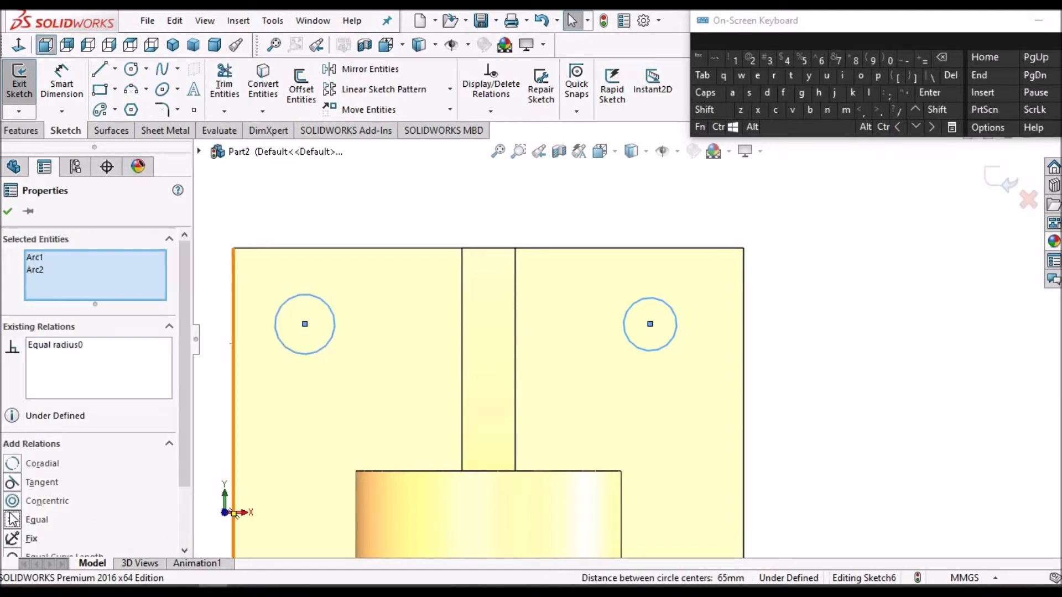
left_click(8, 211)
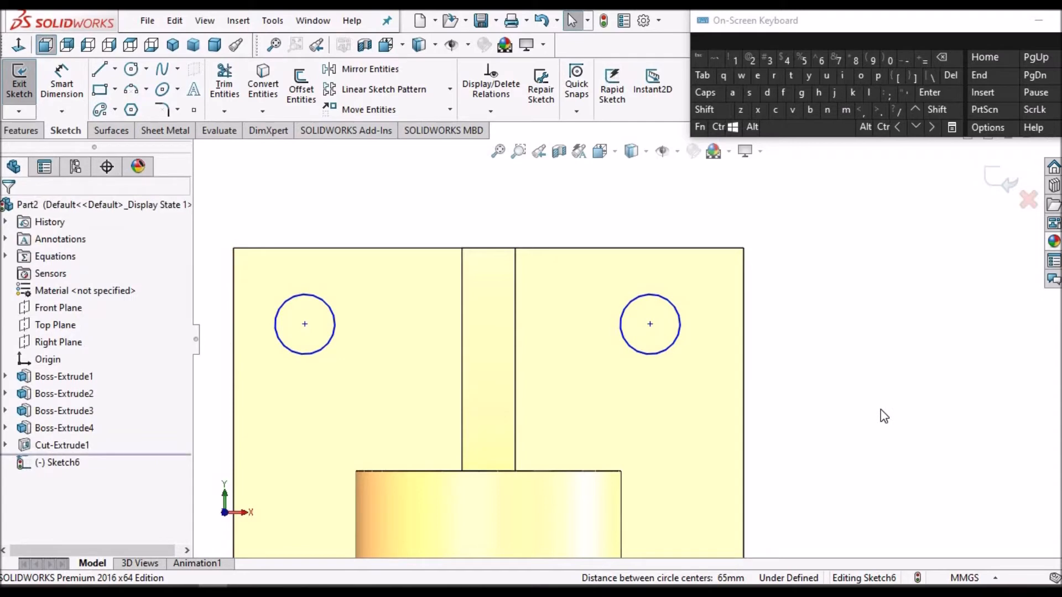
Step: Add a Horizontal relation between the centre points of the two circles
left_click(651, 324)
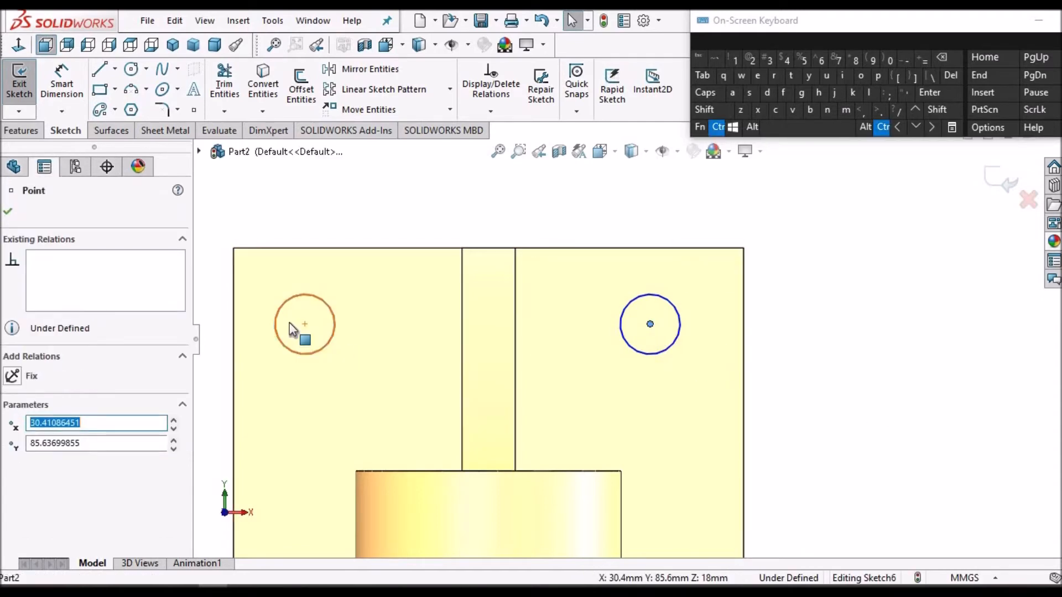
left_click(305, 324)
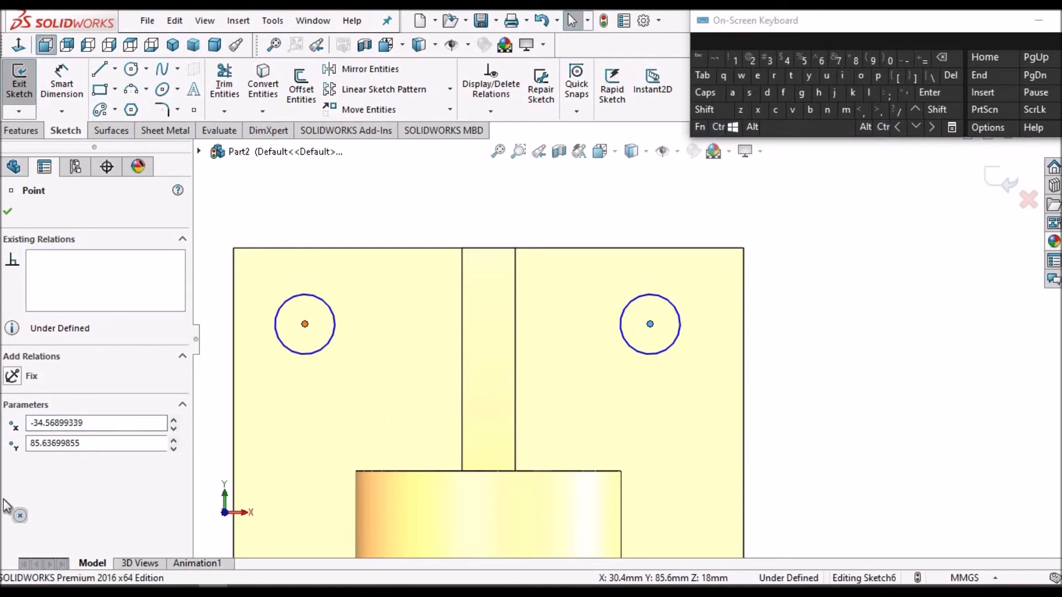
left_click(12, 464)
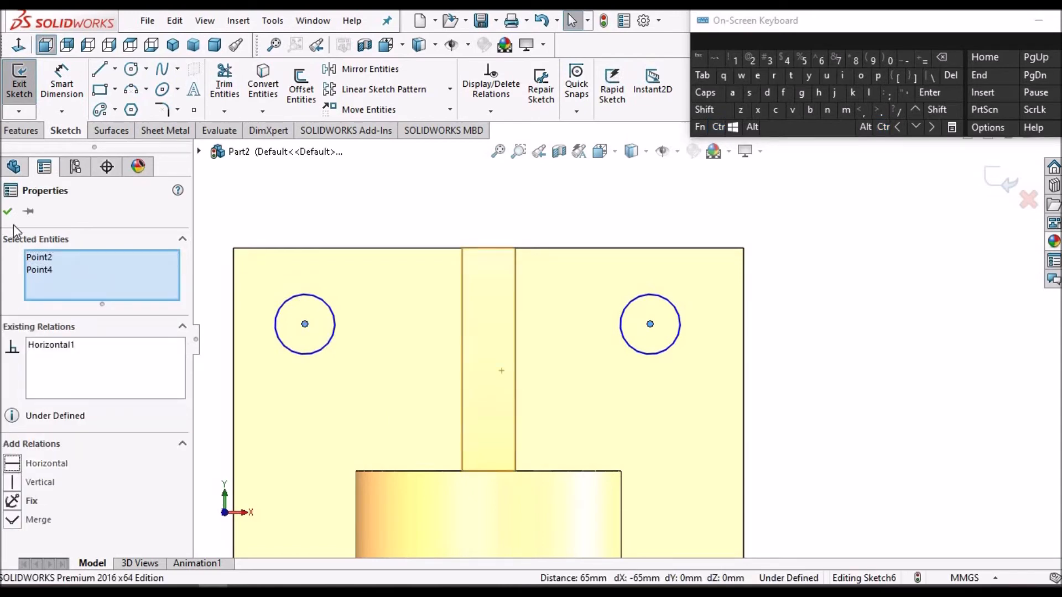
left_click(10, 212)
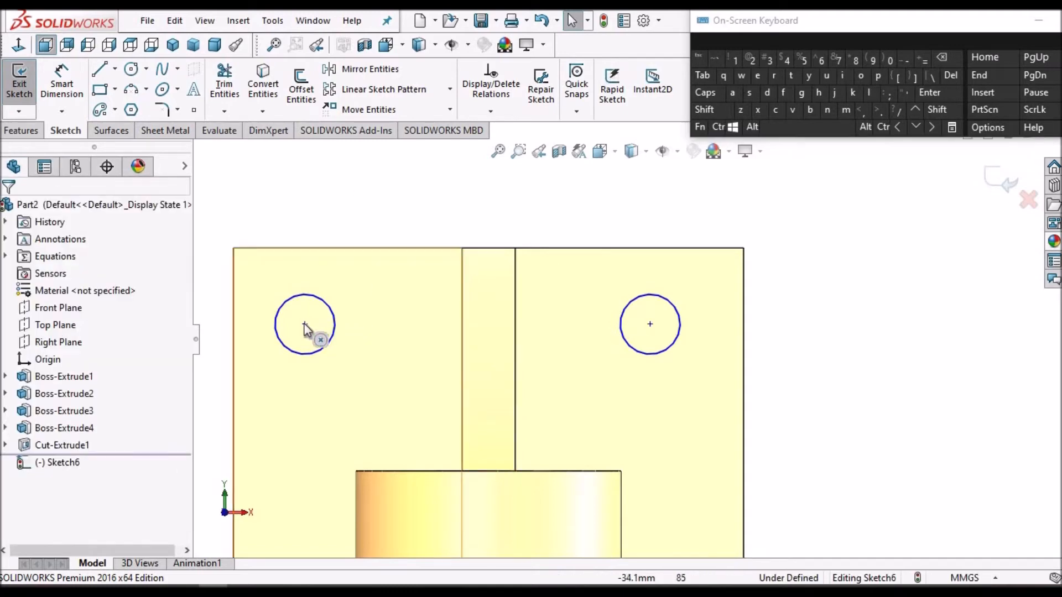
Step: Move the left circle closer to the rib, keeping its centre level with the right one
left_click_drag(477, 327, 352, 337)
left_click(340, 205)
scroll(857, 312, "up", 4)
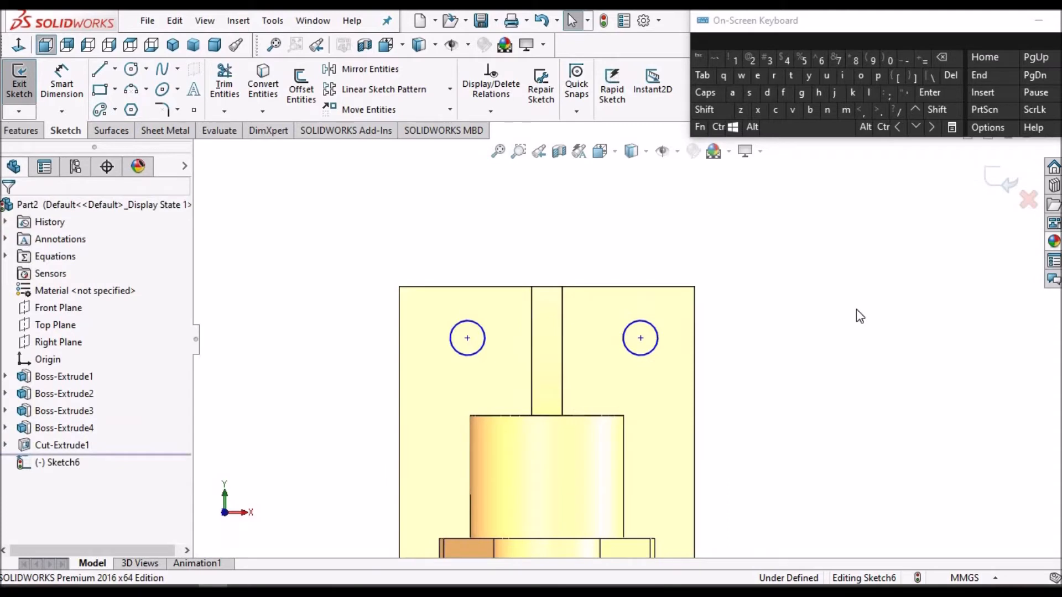
Step: Dimension the right circle's centre 18 mm from the upright plate's right edge
left_click(61, 83)
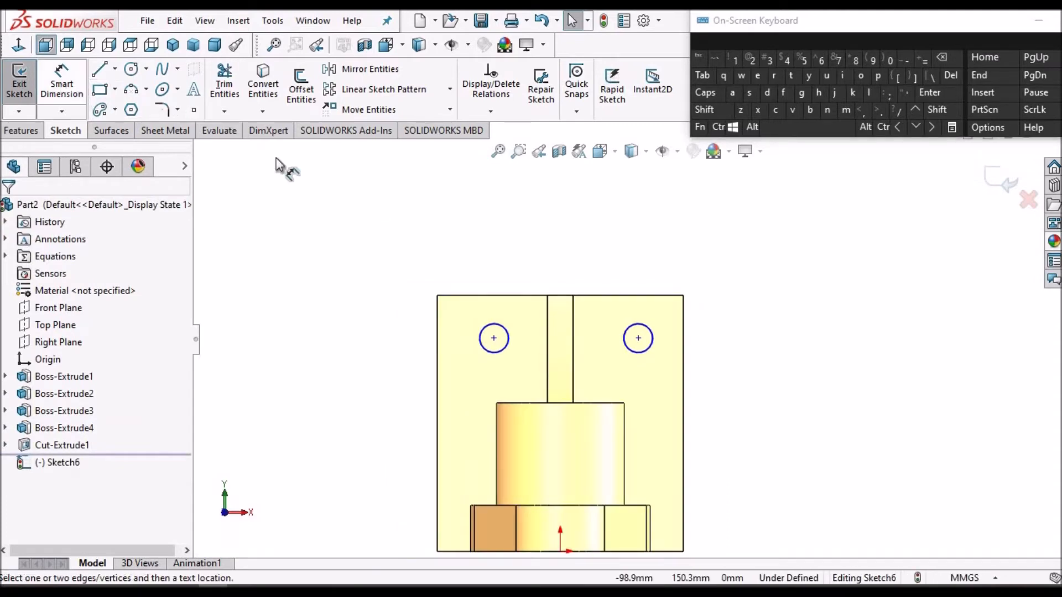
scroll(606, 354, "up", 3)
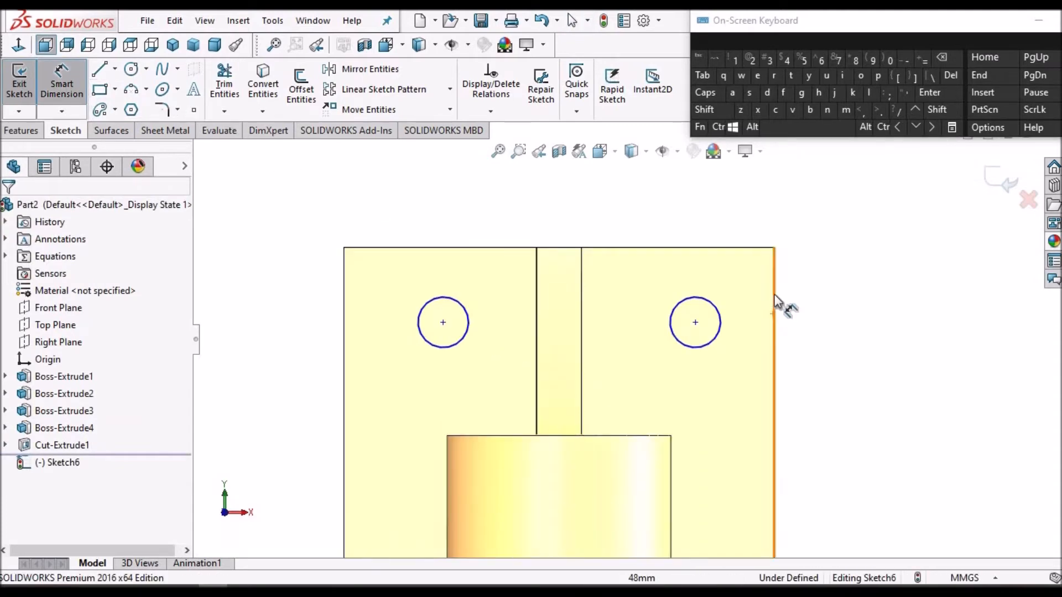
left_click(775, 306)
left_click(693, 322)
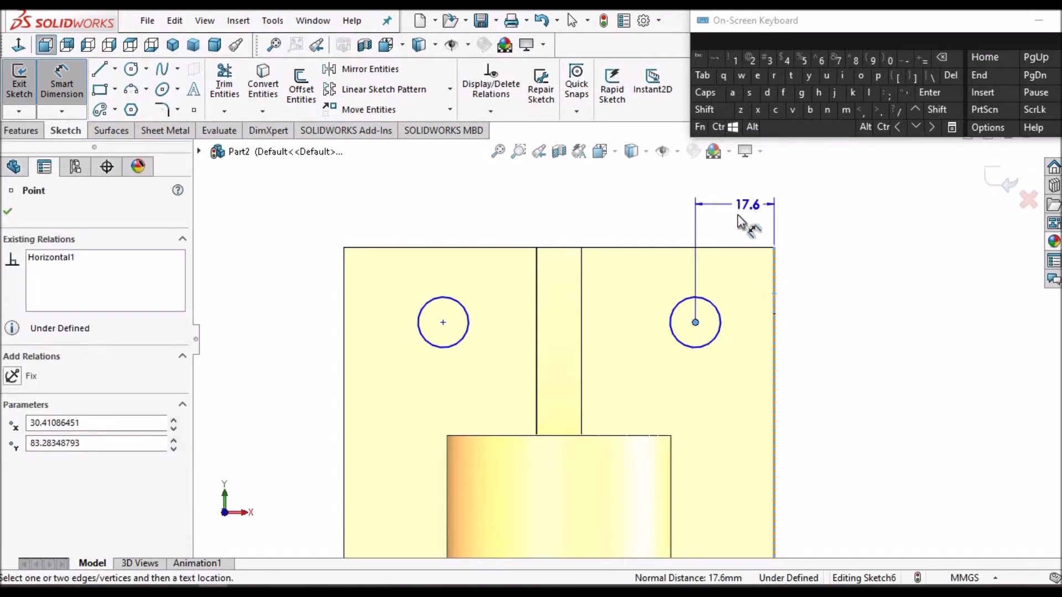
left_click(741, 218)
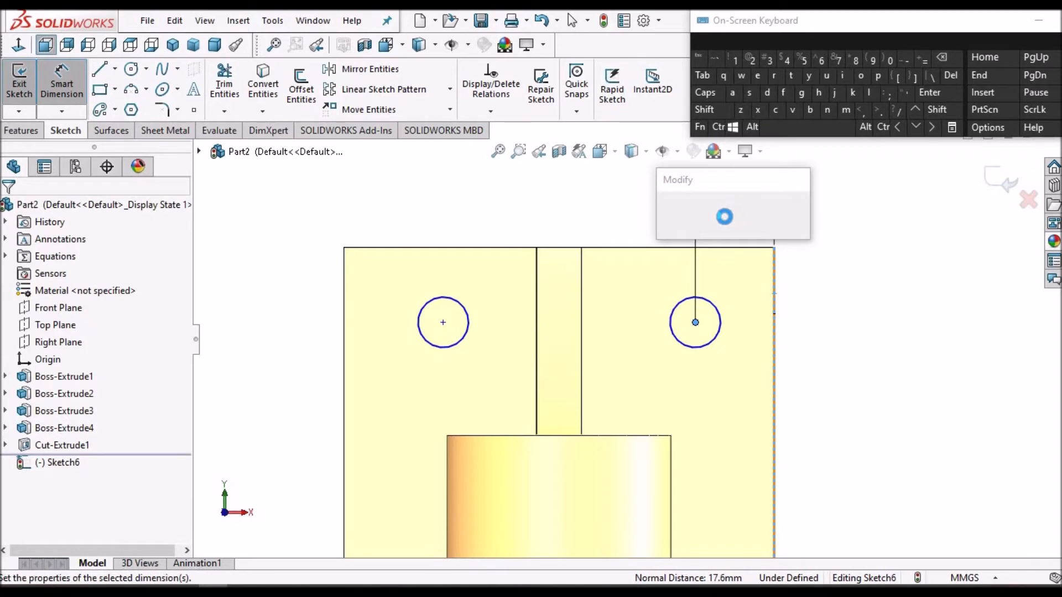
type("18")
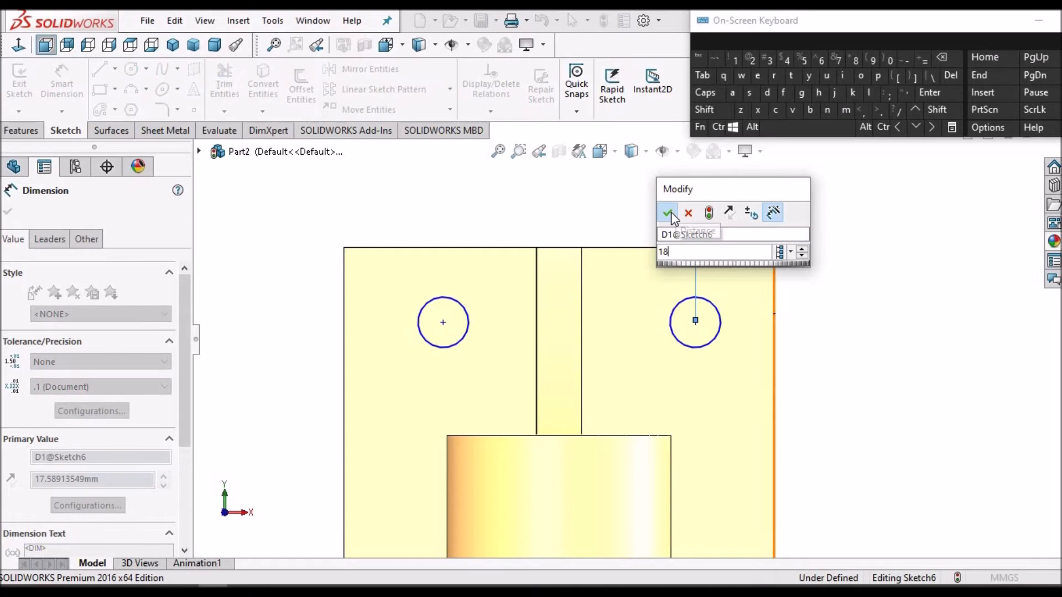
left_click(668, 213)
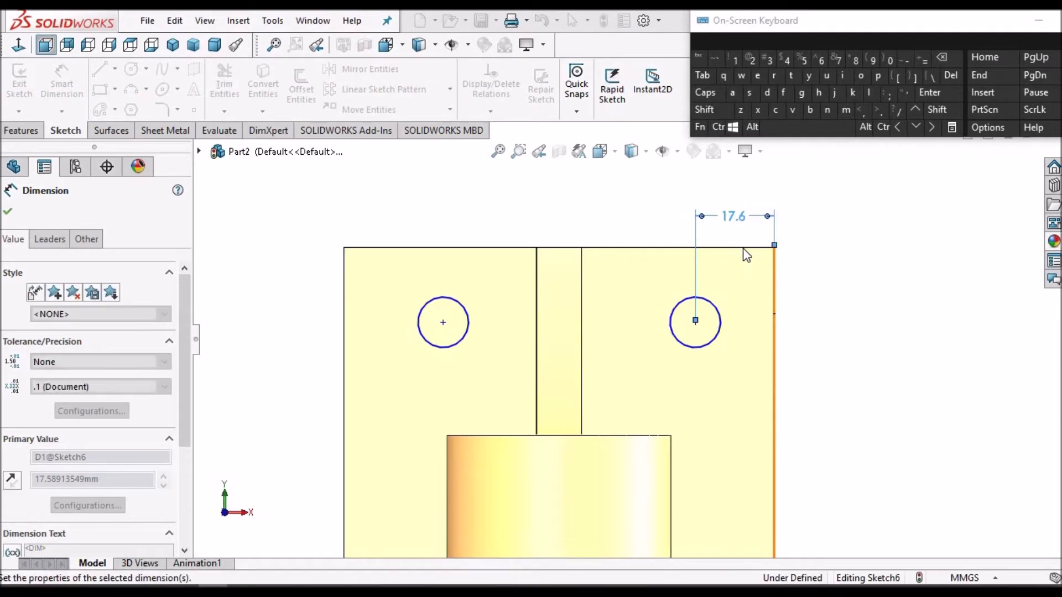
Step: Dimension the right circle's centre 18 mm below the upright plate's top edge
left_click(734, 249)
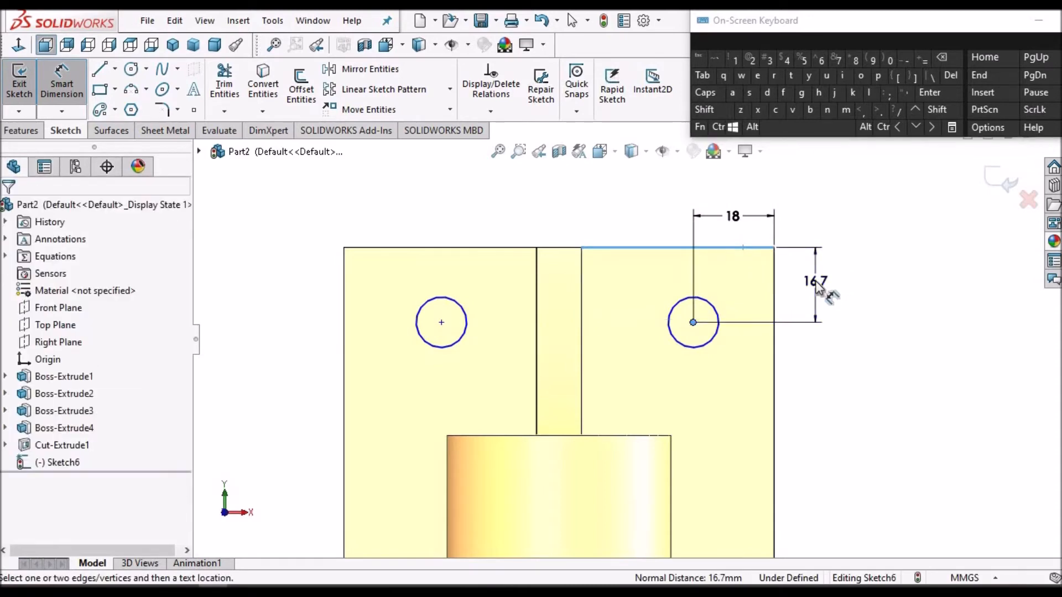
left_click(818, 287)
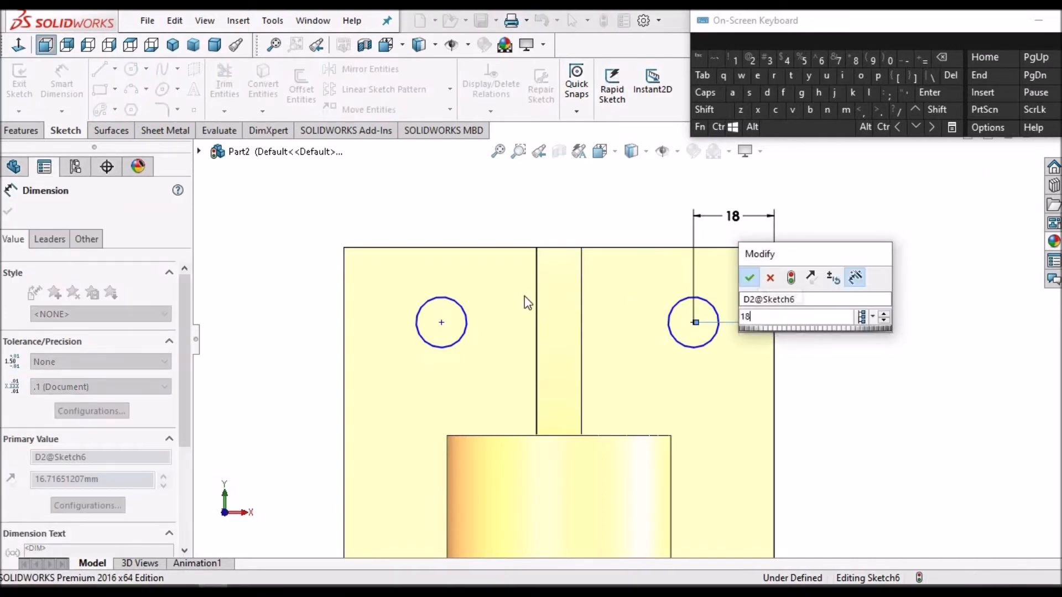
key("Escape")
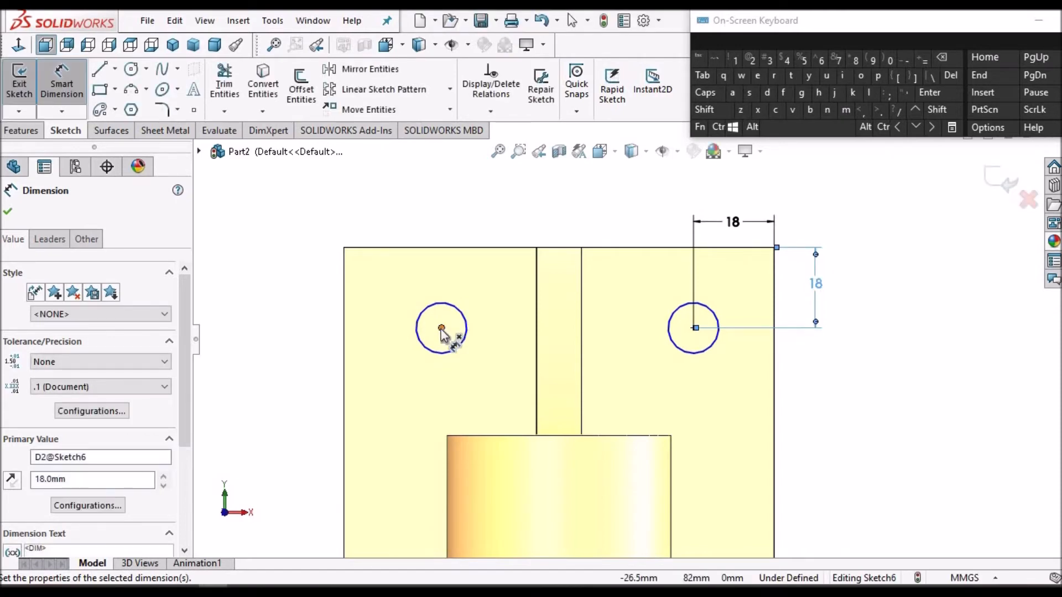
Step: Dimension the left circle's centre 18 mm from the upright plate's left edge
left_click(345, 324)
left_click(374, 220)
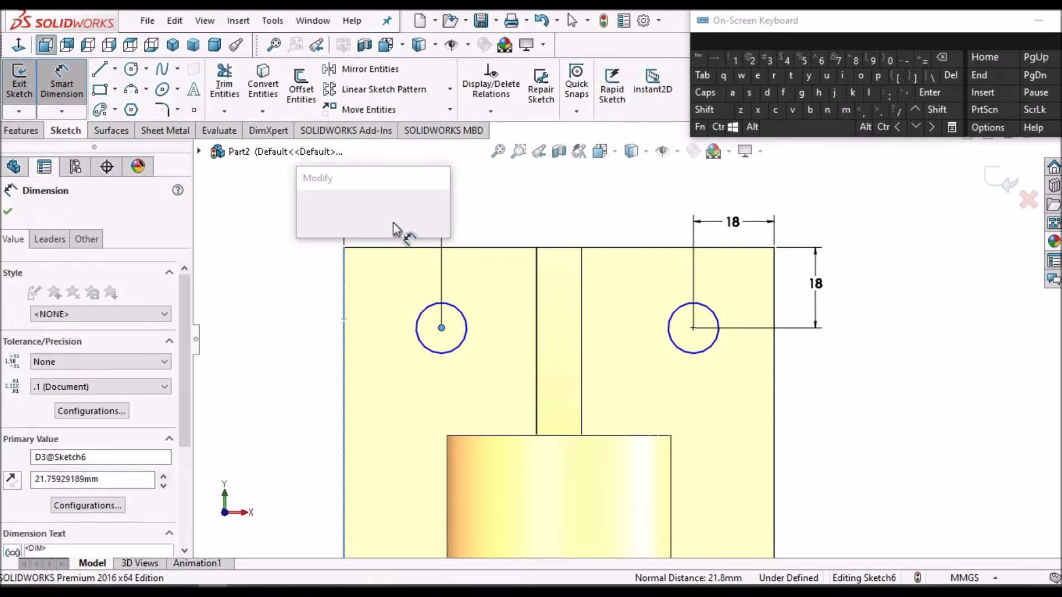
type("18")
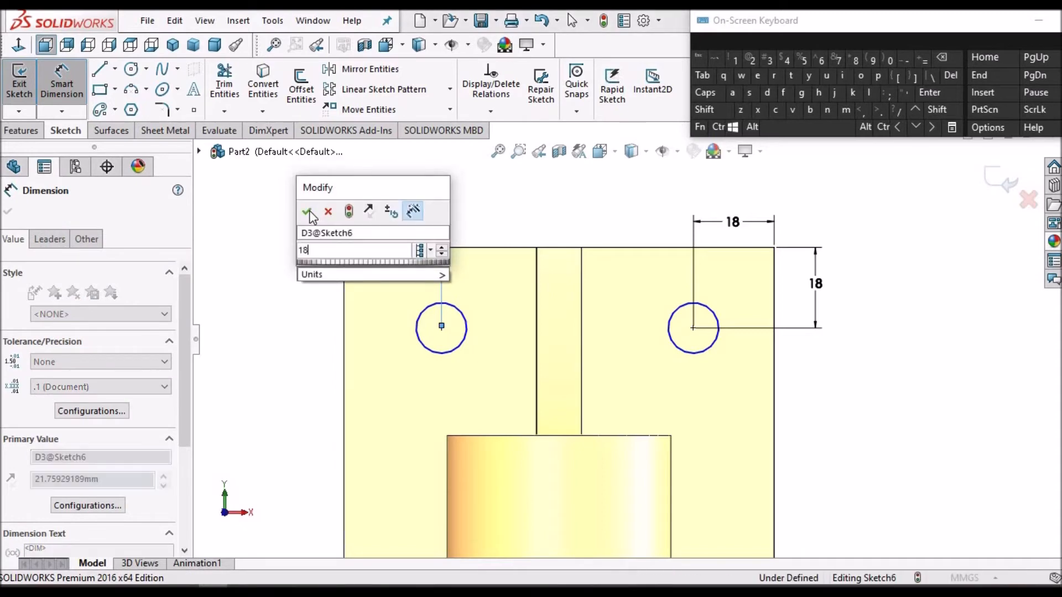
left_click(310, 210)
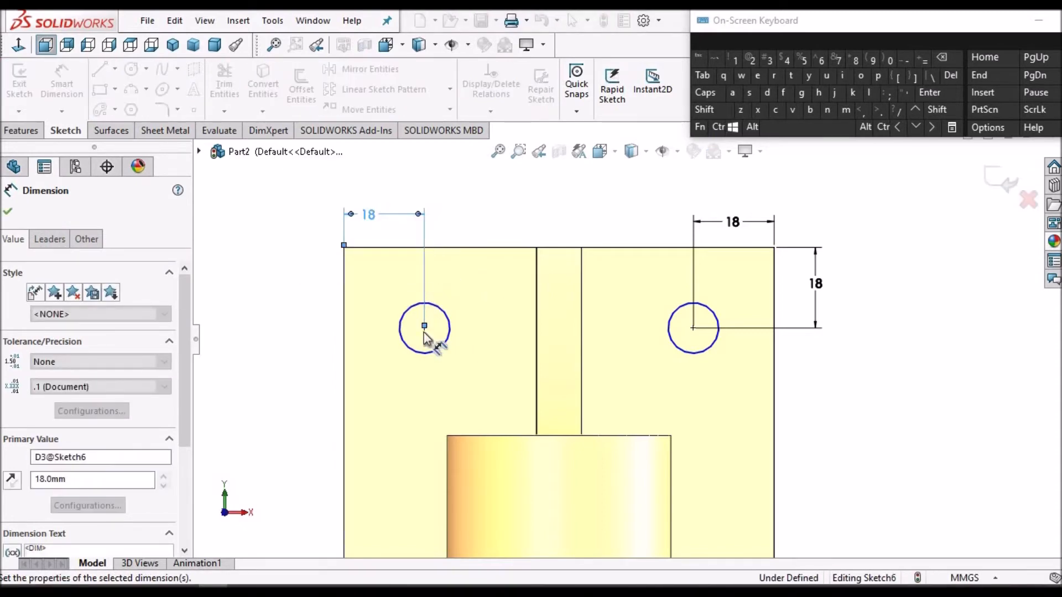
left_click(8, 215)
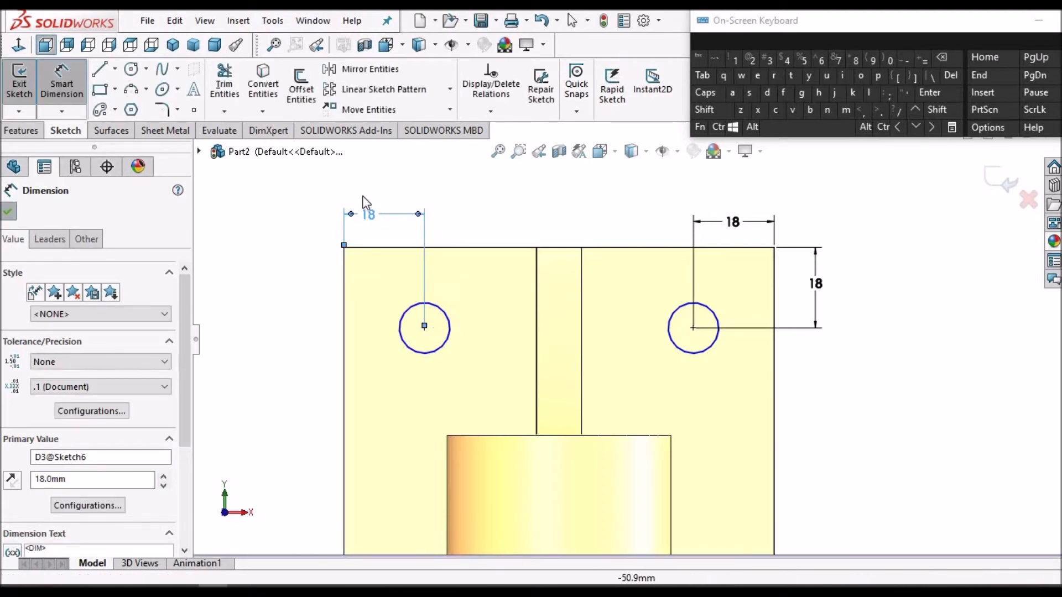
Step: Dimension the right circle on the upright plate with a diameter of 18 mm
scroll(570, 318, "up", 1)
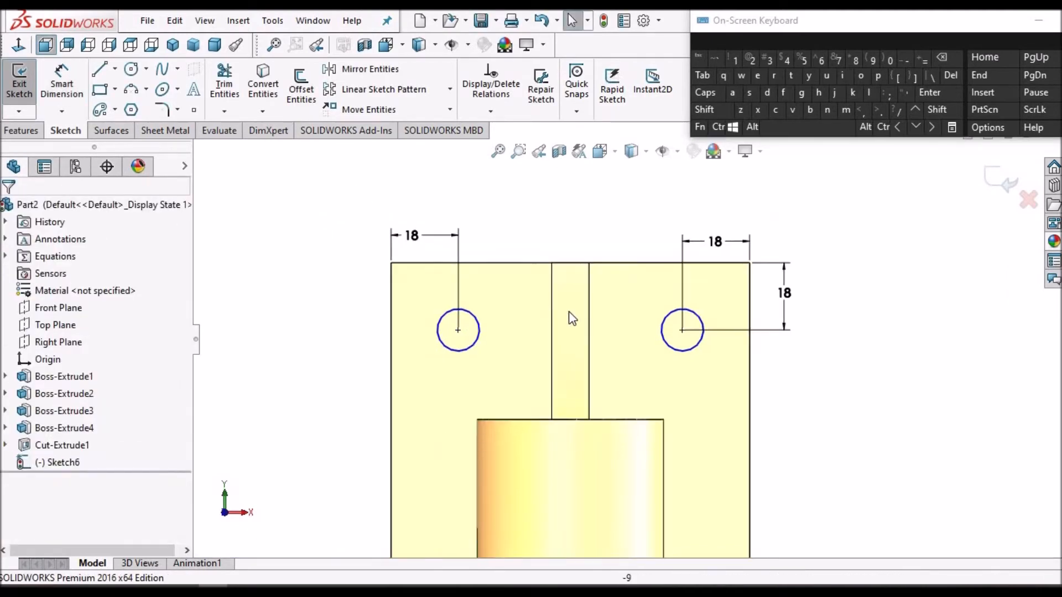
left_click(63, 83)
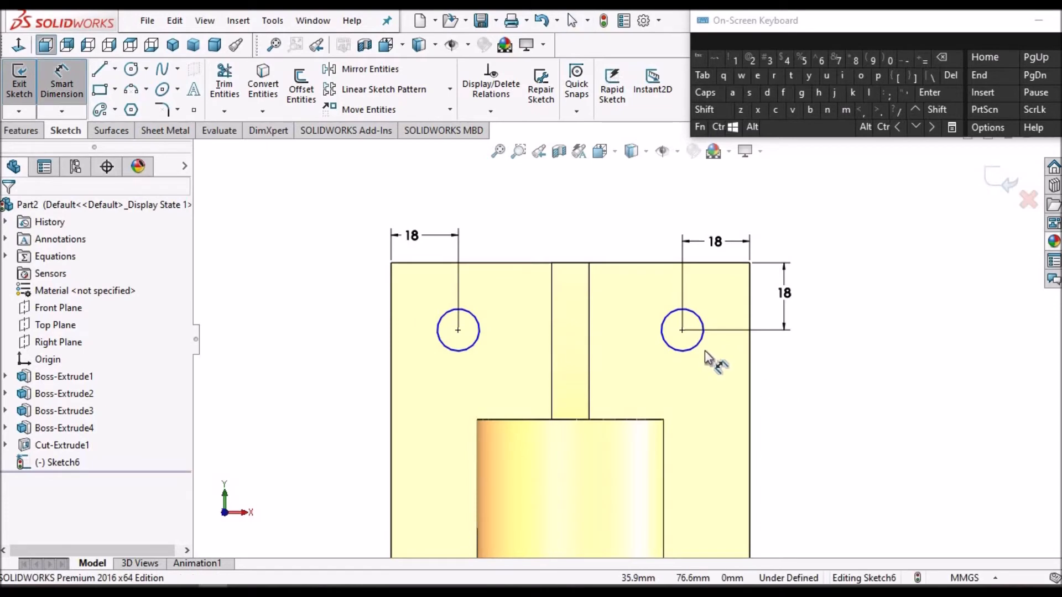
scroll(705, 359, "down", 2)
left_click(682, 347)
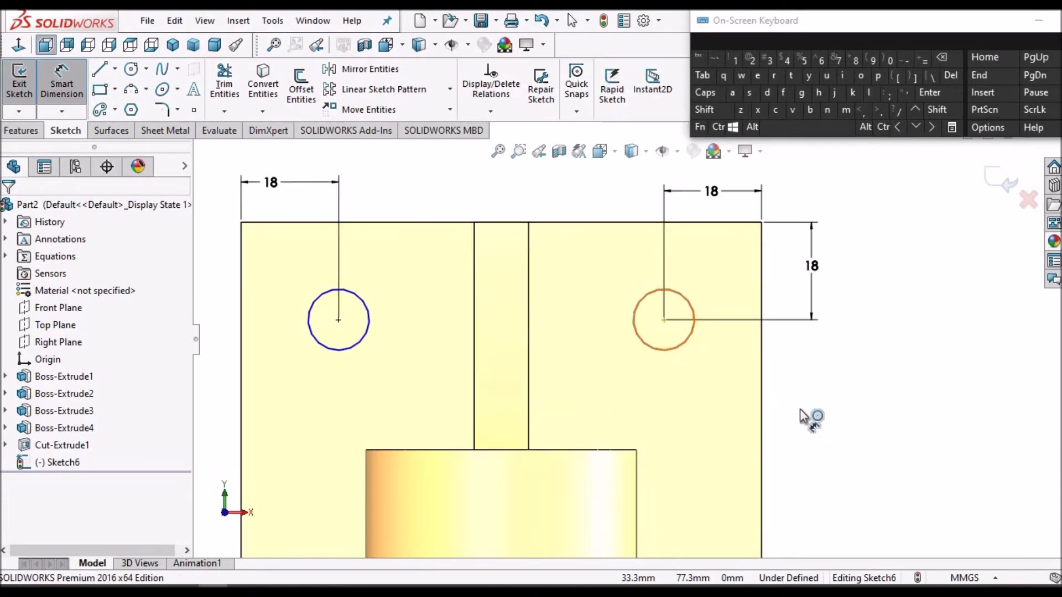
key("Escape")
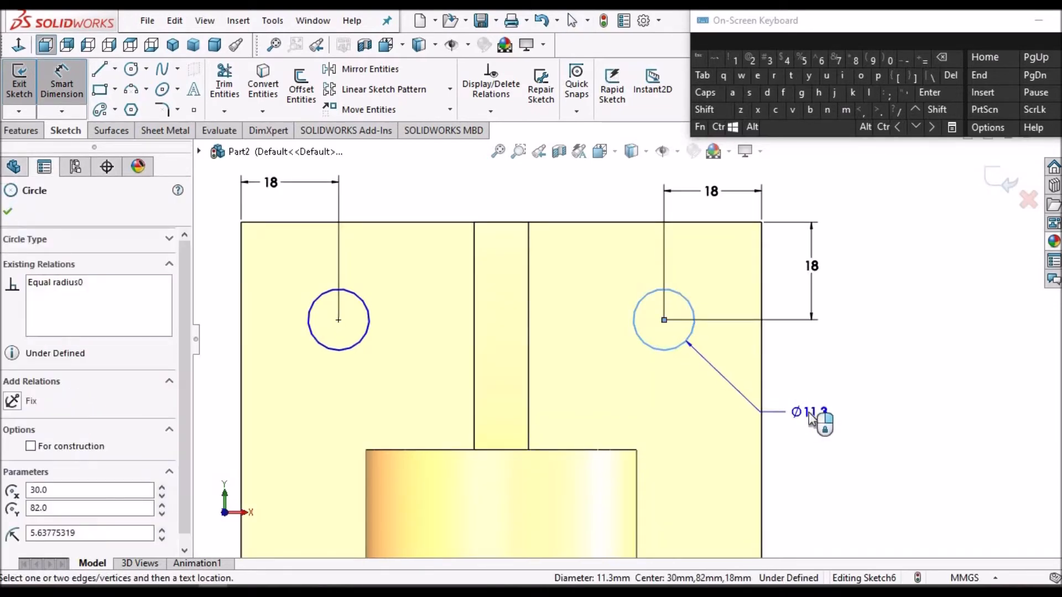
left_click(803, 418)
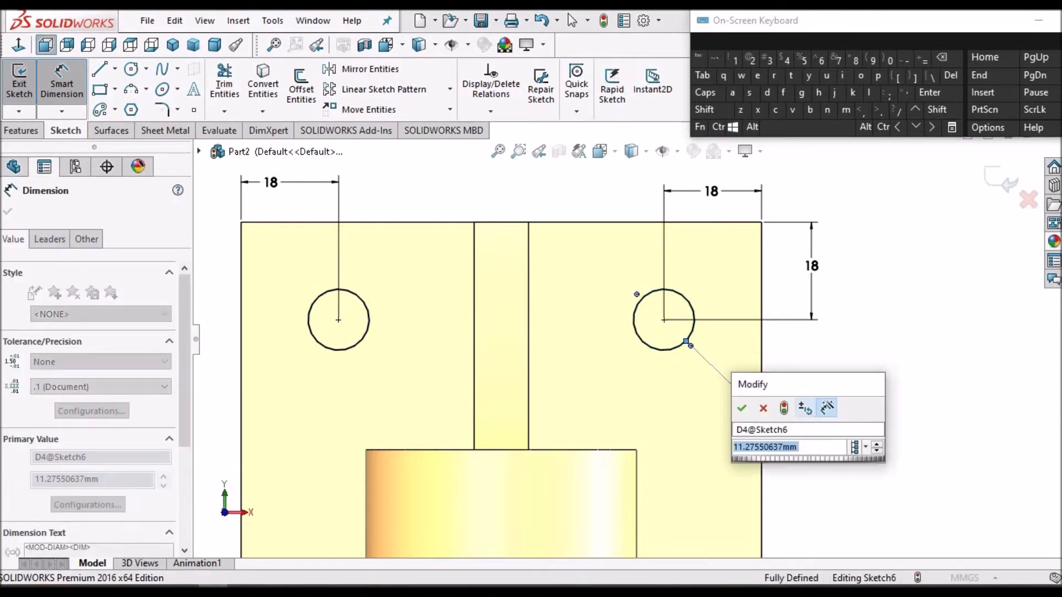
type("18")
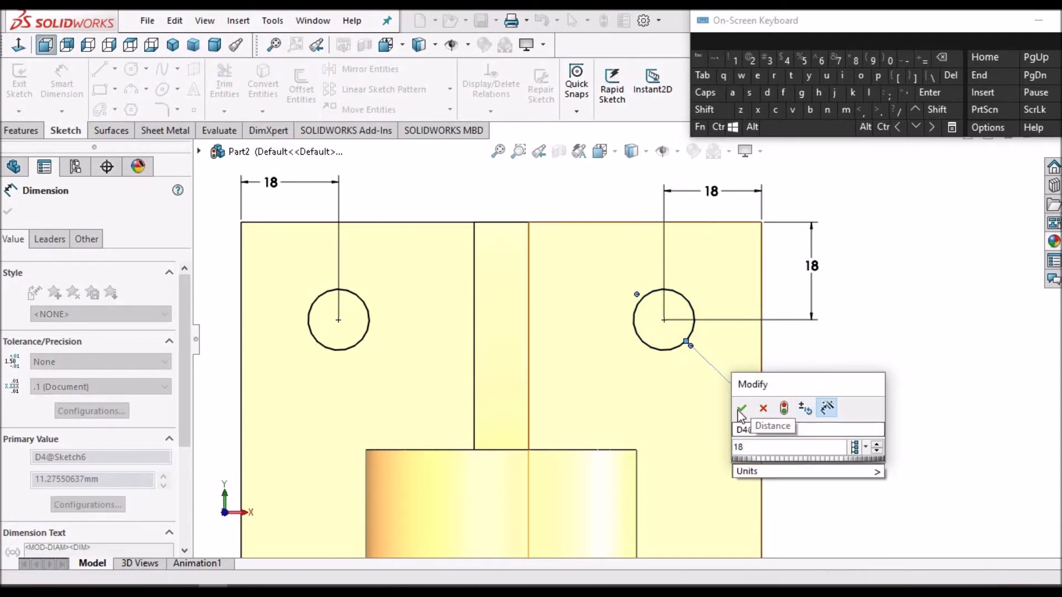
key("Escape")
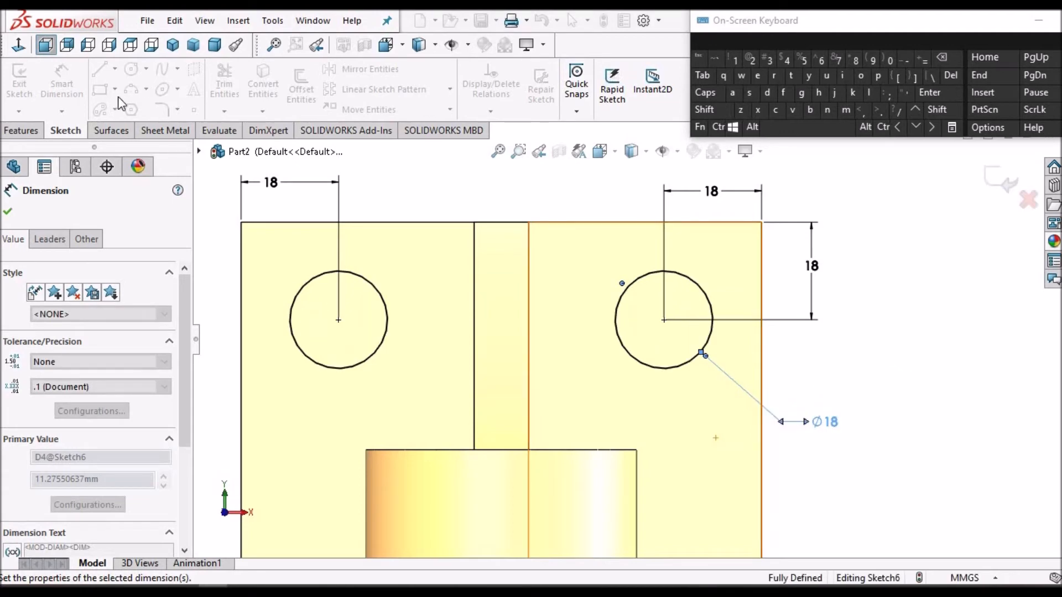
Step: Cut the two circles through the upright plate with an Extruded Cut using the Up To Next end condition
left_click(20, 135)
left_click(21, 132)
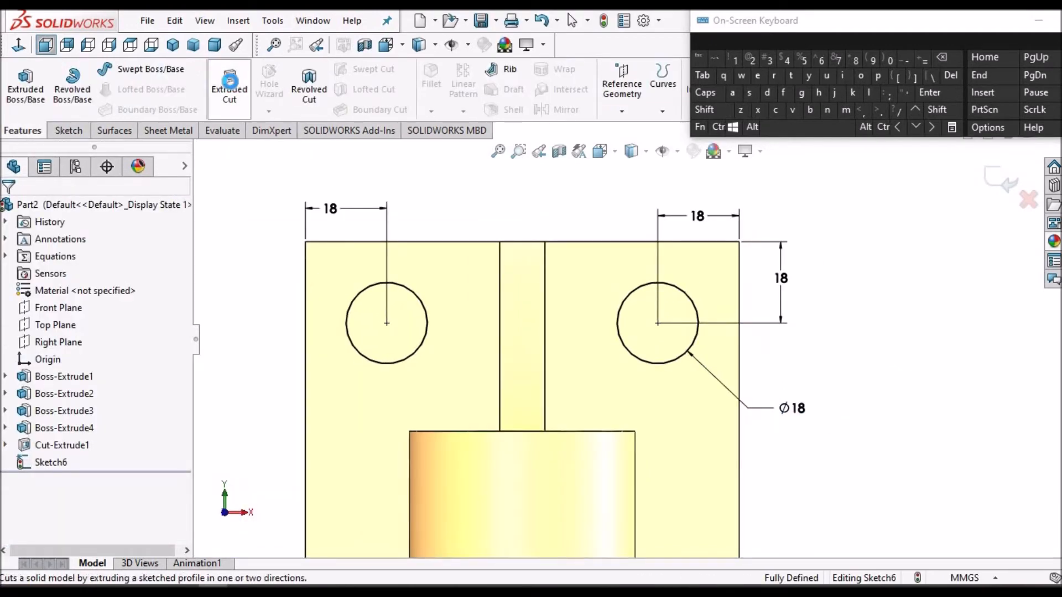
left_click(231, 89)
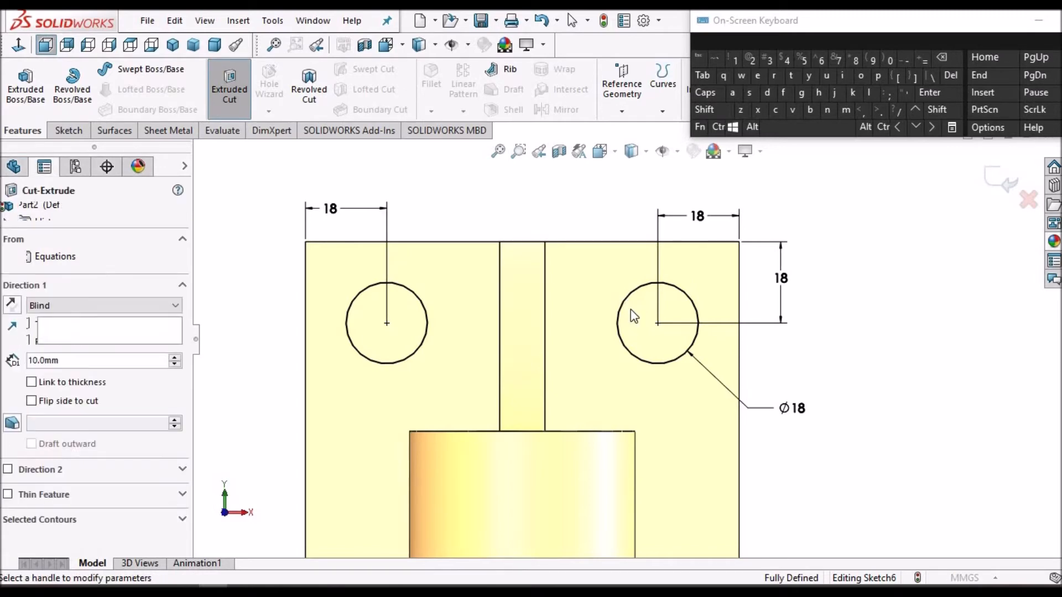
left_click(175, 307)
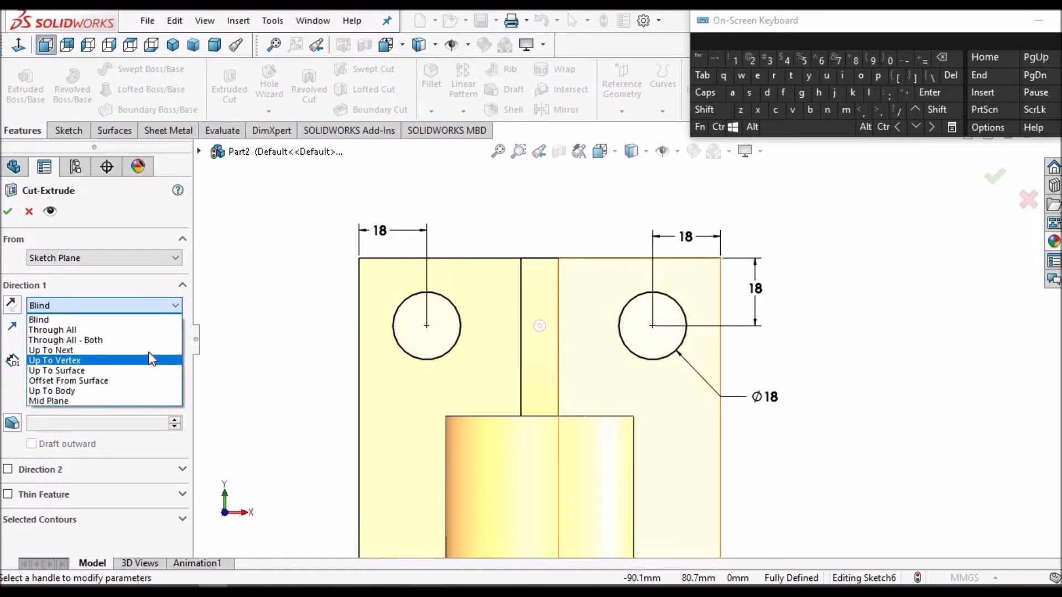
left_click(147, 351)
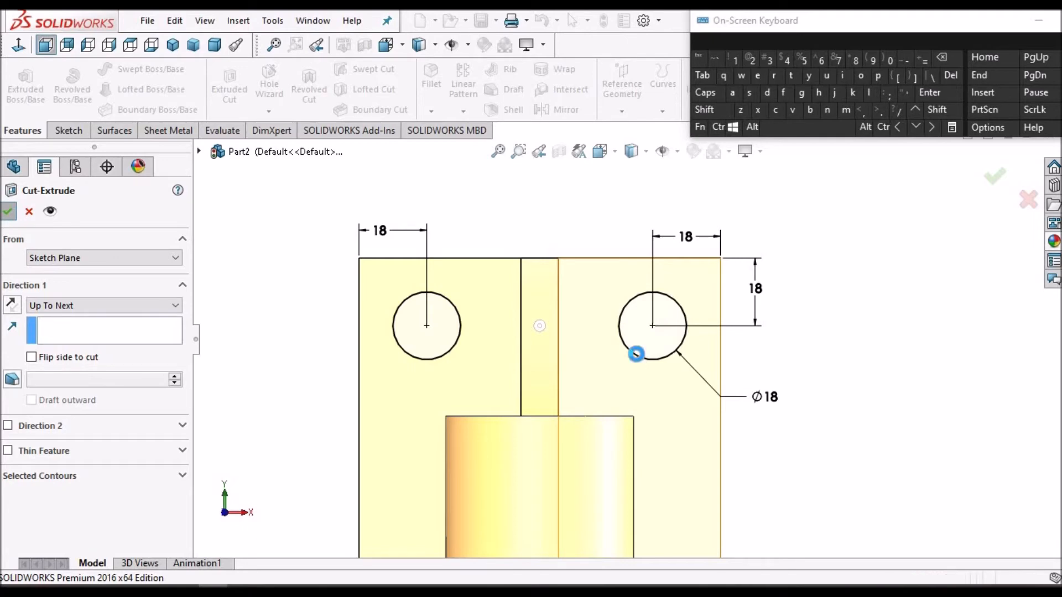
scroll(636, 354, "up", 5)
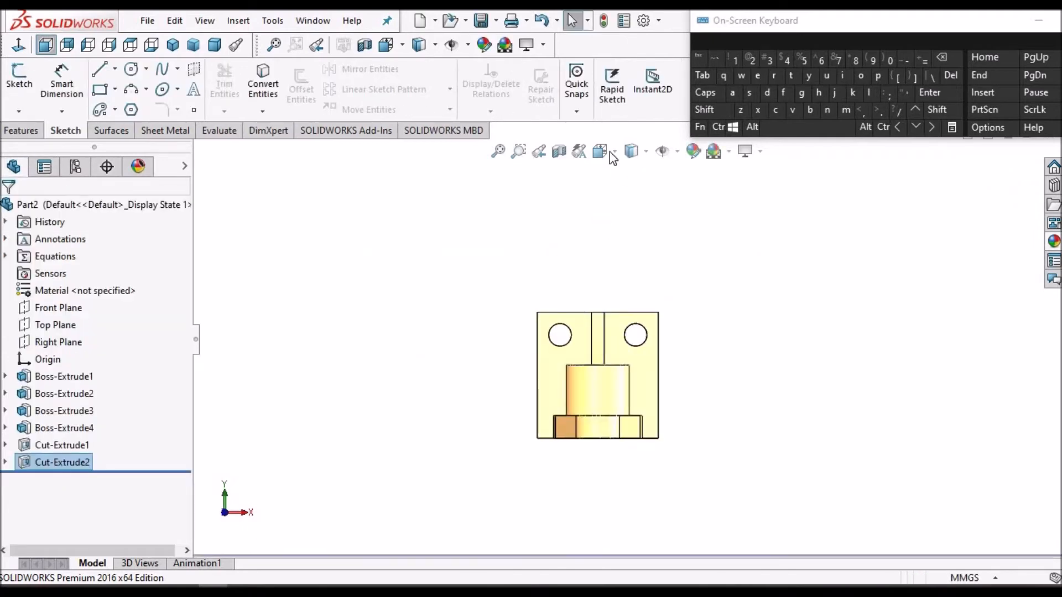
Step: On the base arm's top face, sketch a circle about 22 mm in diameter, centred on the arc of the rounded end
left_click(215, 44)
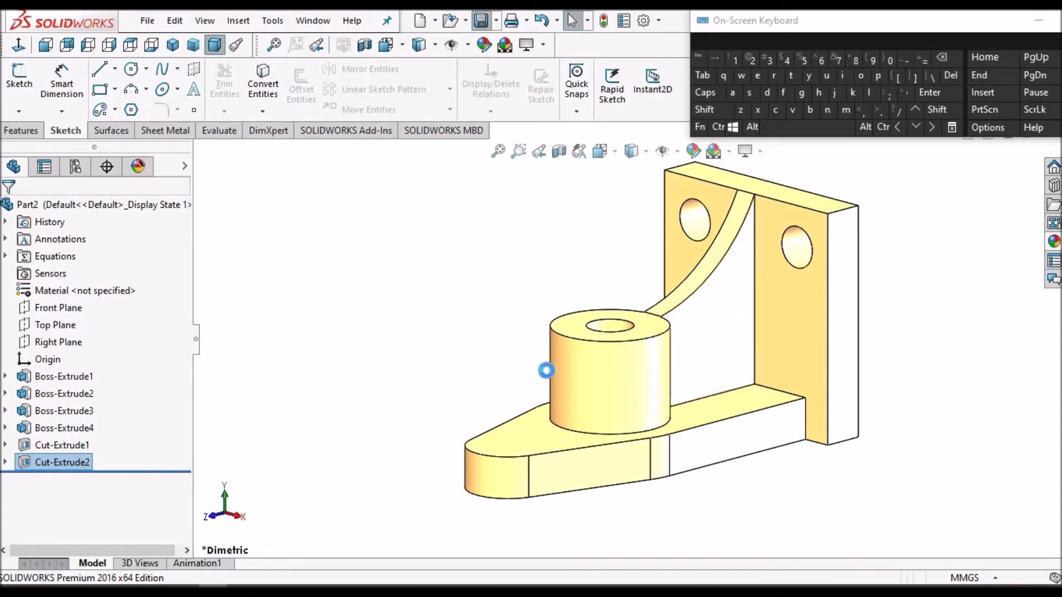
left_click(524, 451)
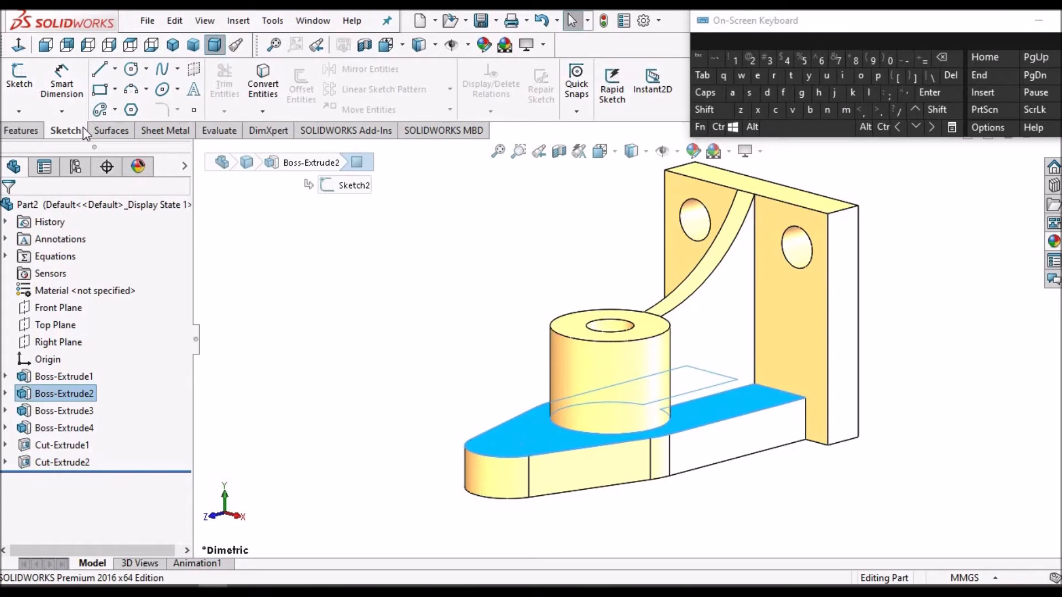
left_click(20, 61)
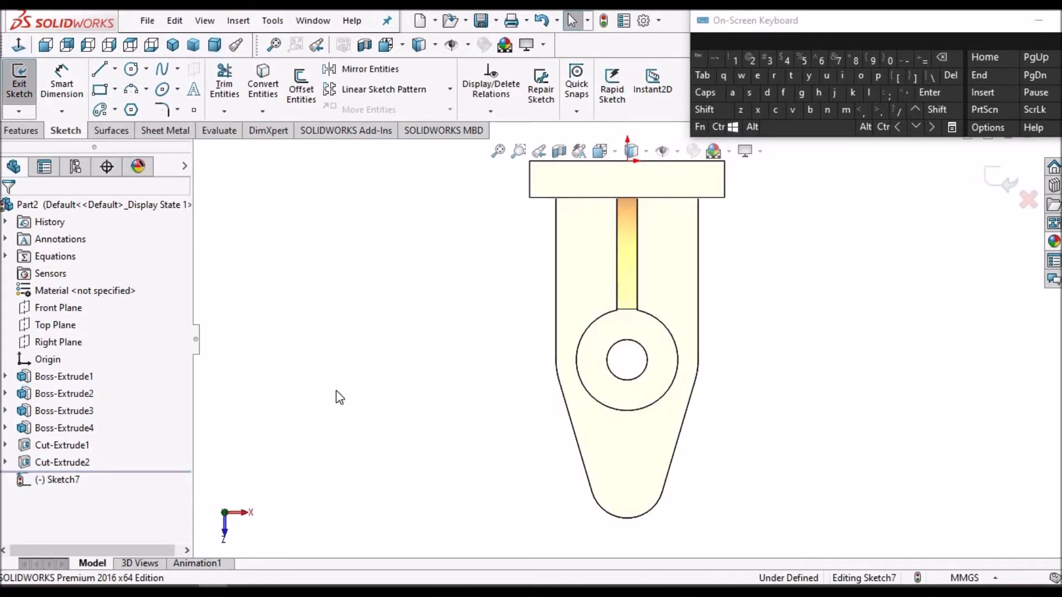
left_click(130, 72)
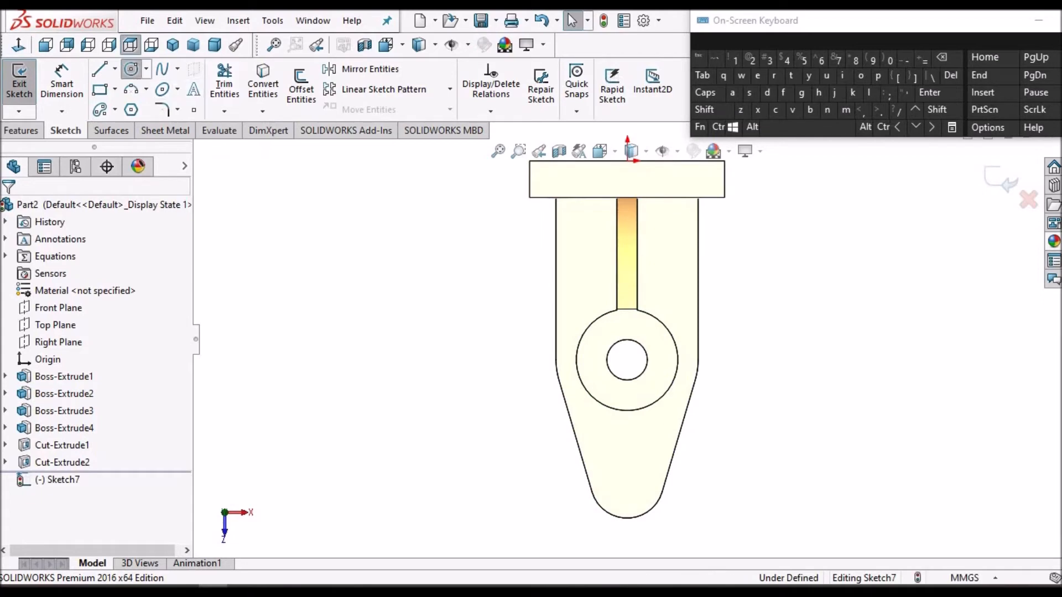
scroll(674, 500, "down", 4)
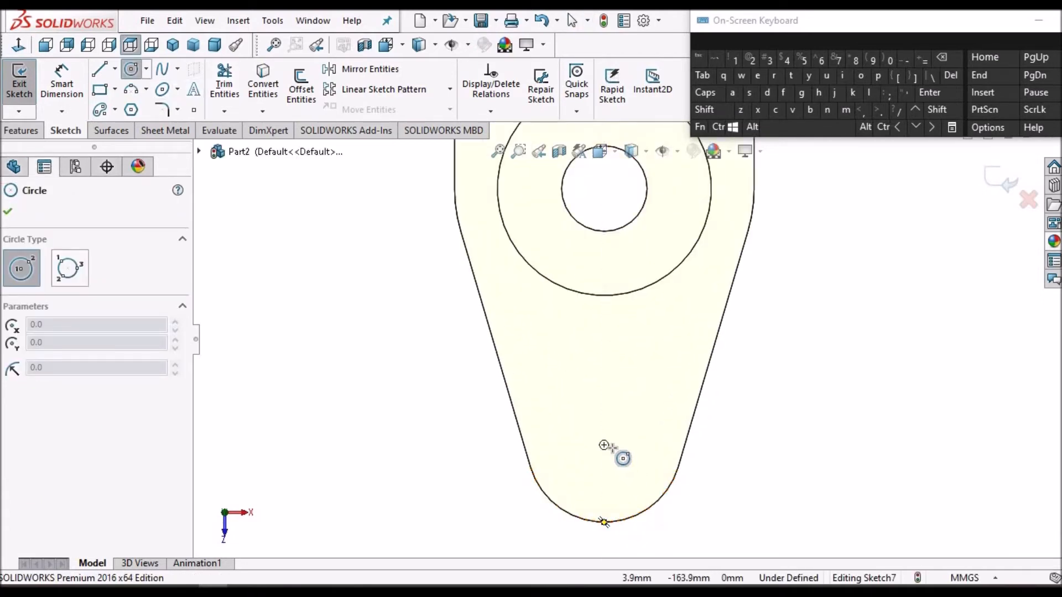
left_click_drag(604, 445, 639, 410)
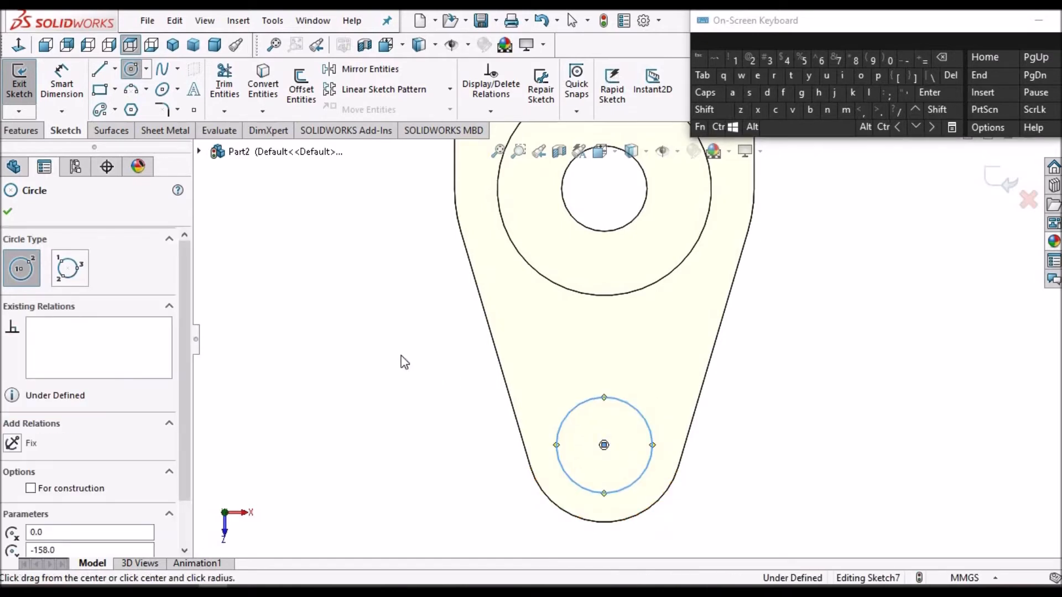
right_click(404, 360)
left_click(429, 367)
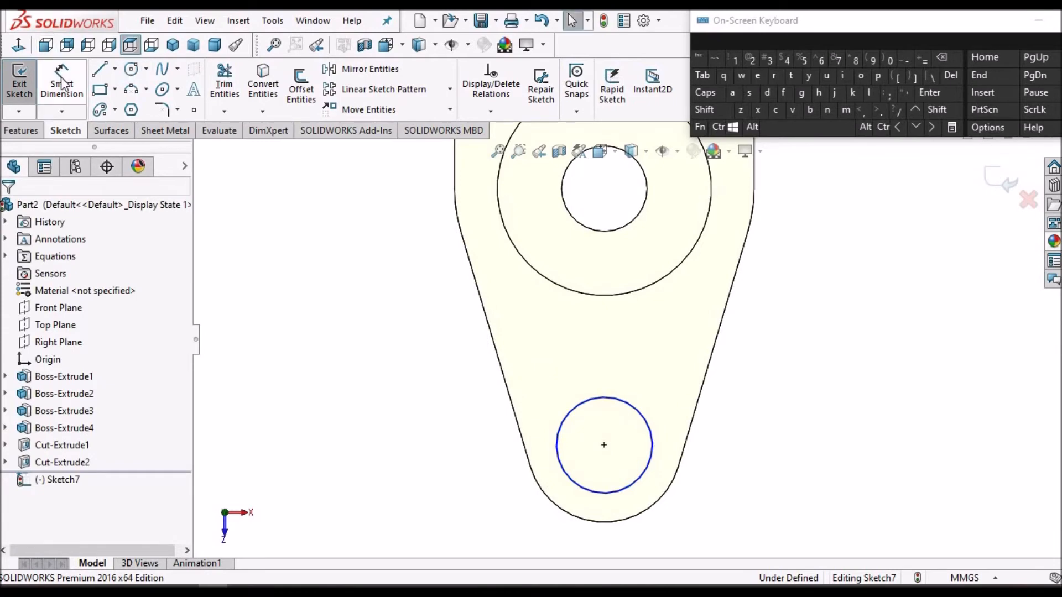
Step: Dimension the circle at the base's rounded end with a diameter of 18 mm
left_click(62, 82)
left_click(652, 440)
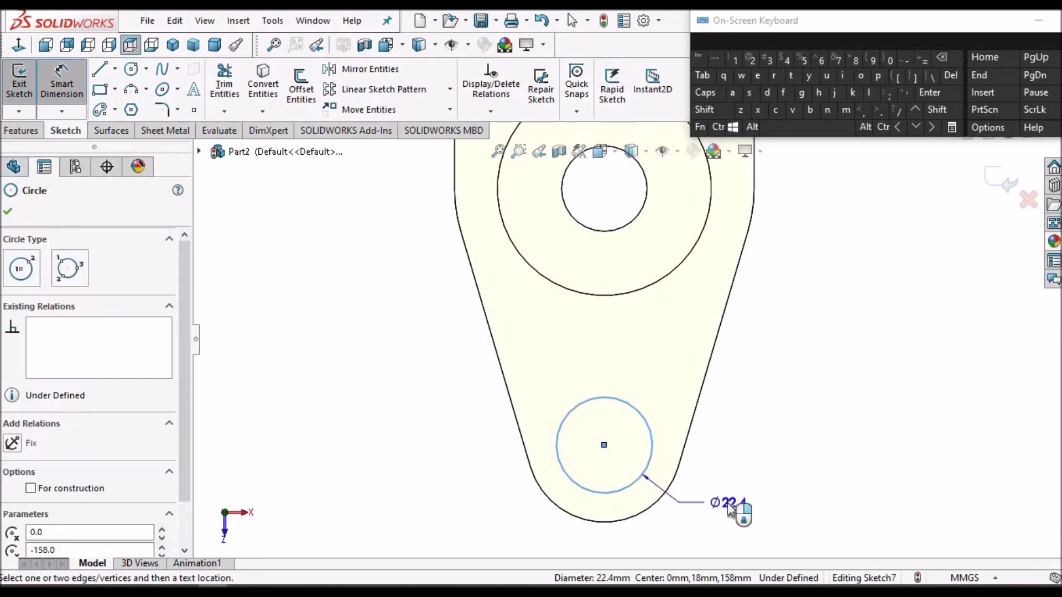
left_click(730, 510)
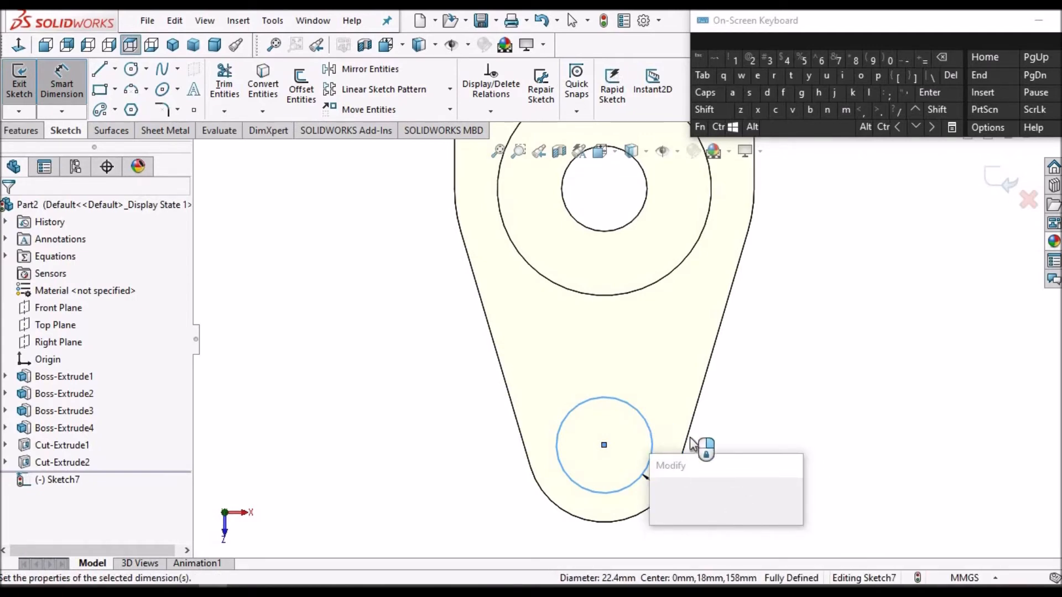
type("18")
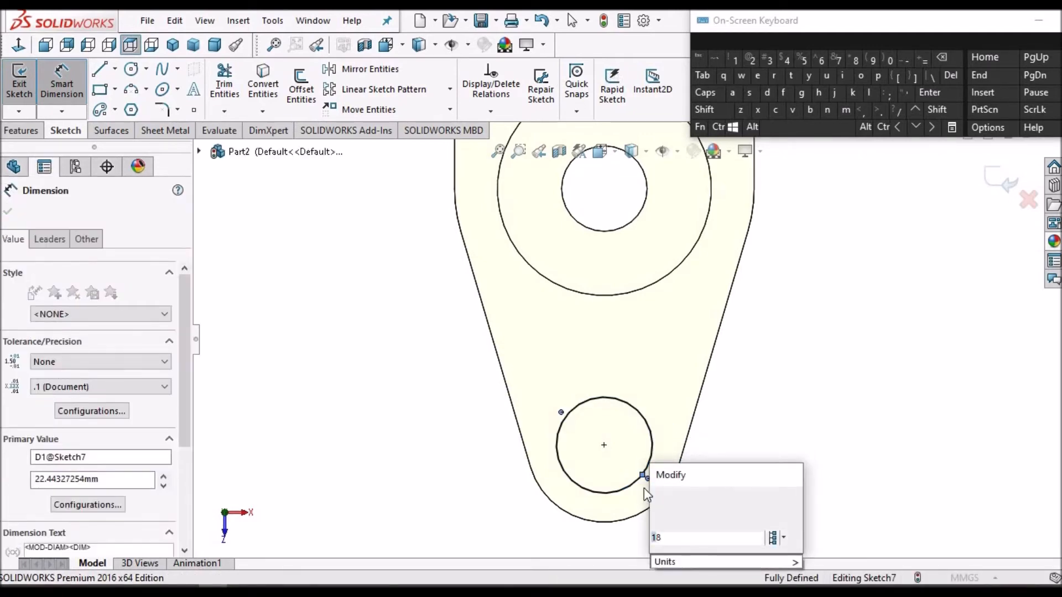
left_click(660, 499)
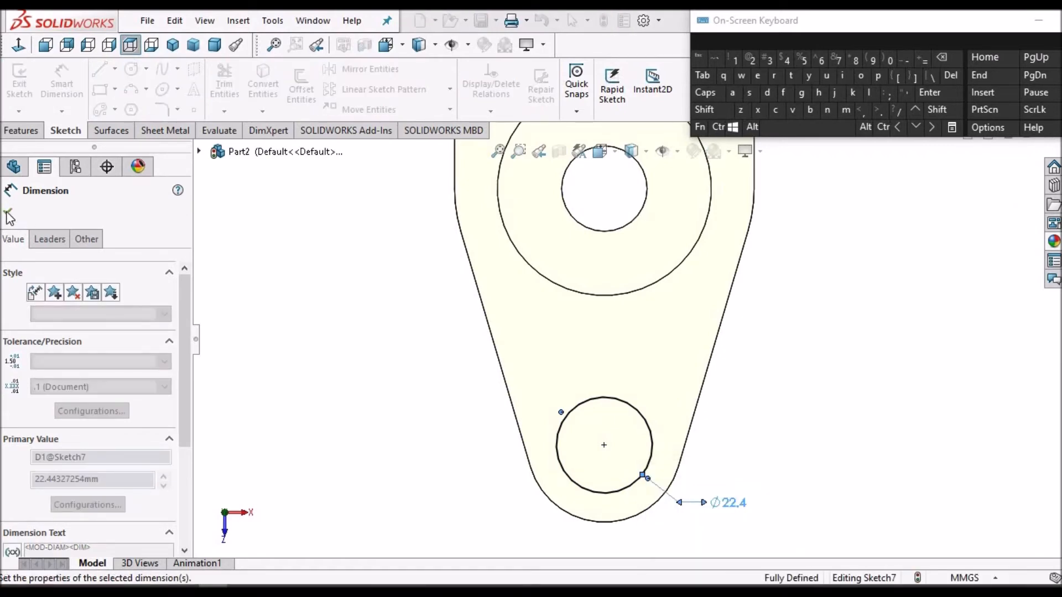
Step: Cut the circle through the base's rounded end with an Extruded Cut using the Up To Next end condition
left_click(22, 131)
left_click(230, 94)
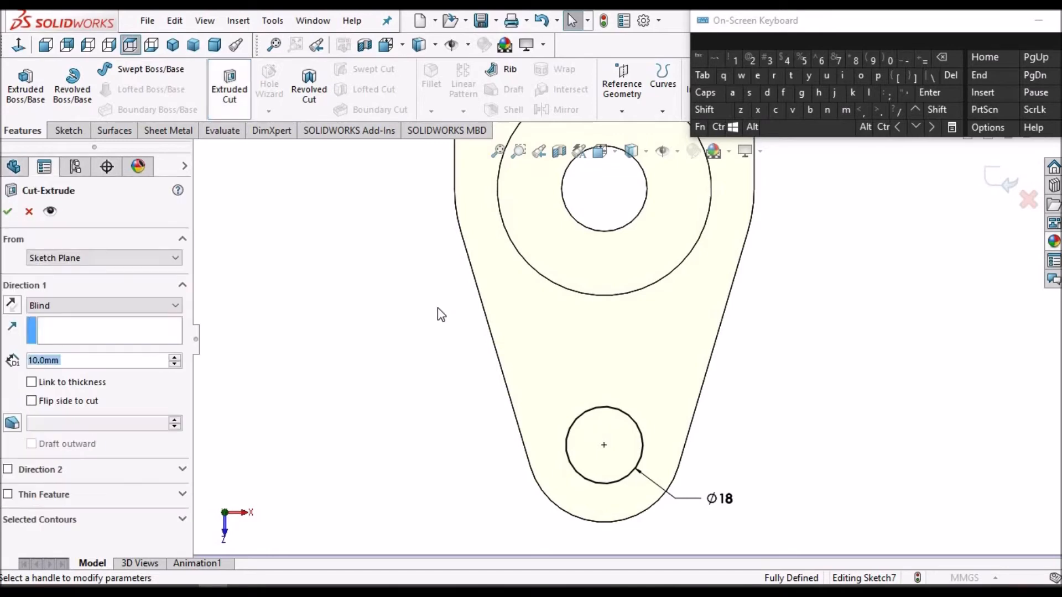
left_click(172, 306)
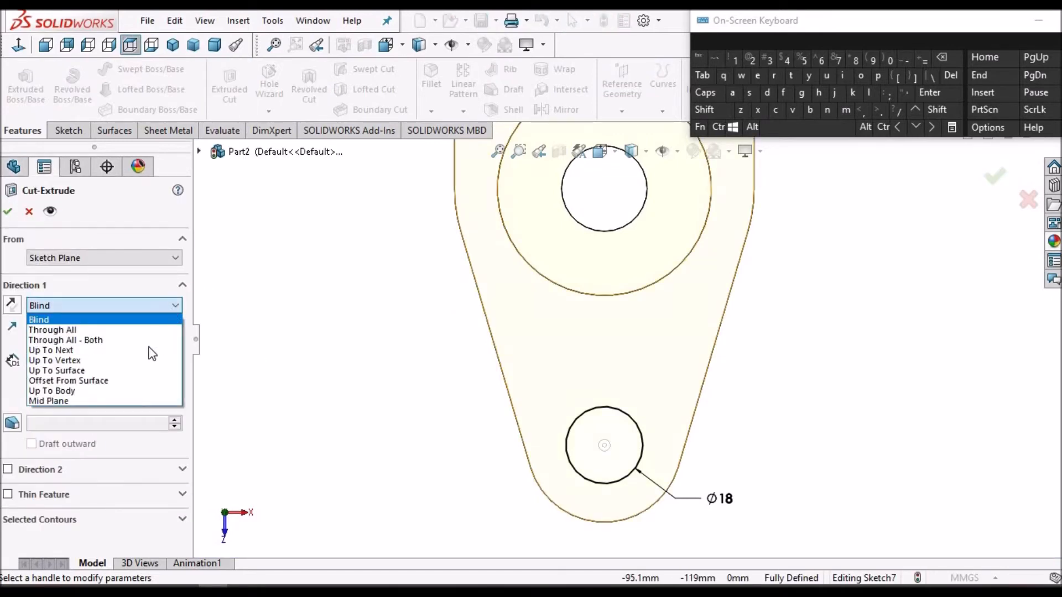
left_click(150, 353)
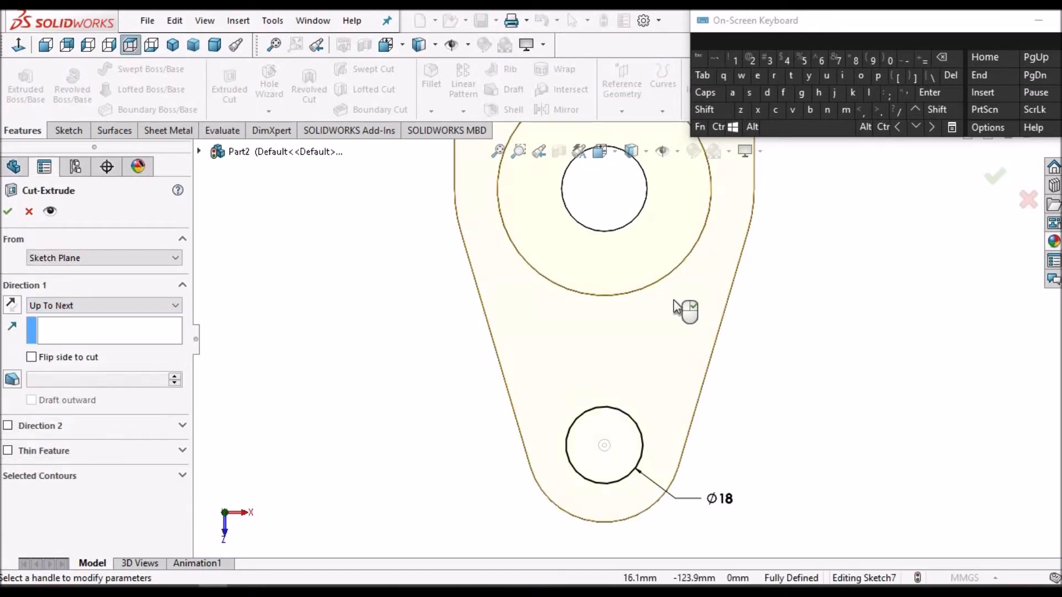
scroll(683, 308, "up", 4)
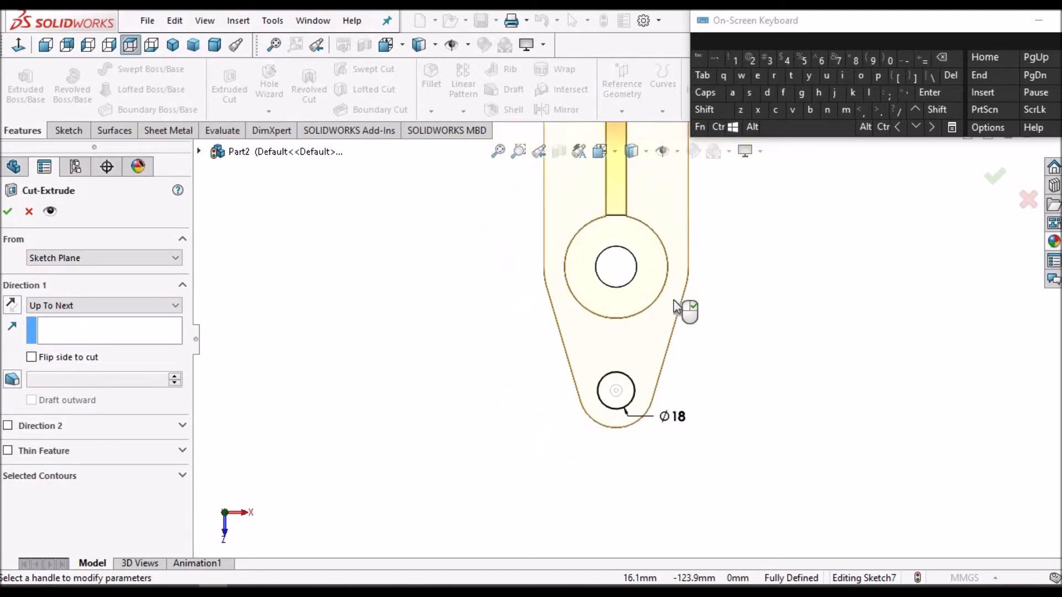
left_click(214, 44)
left_click(7, 212)
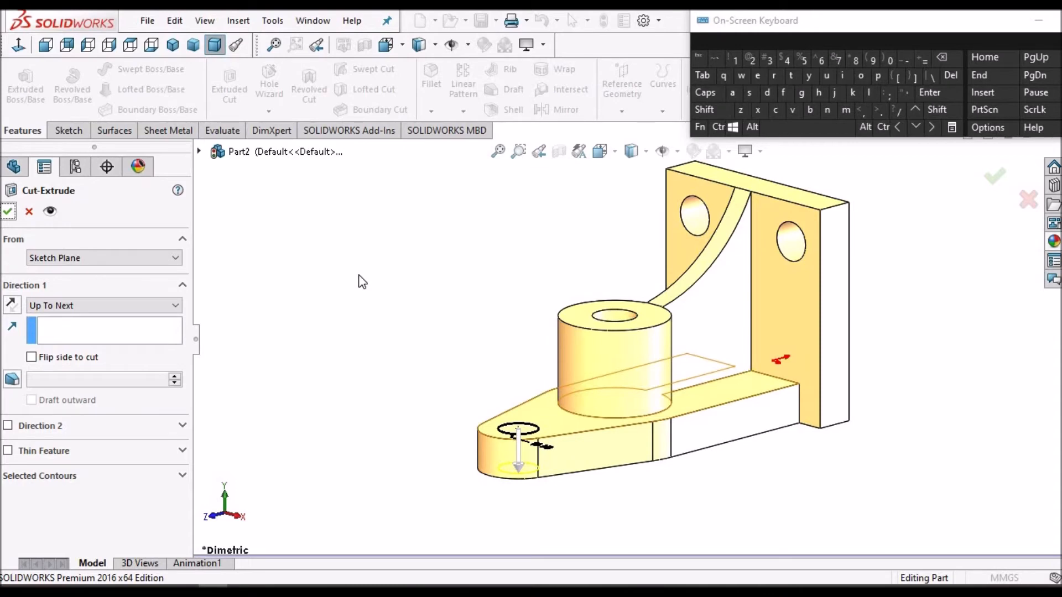
left_click(7, 212)
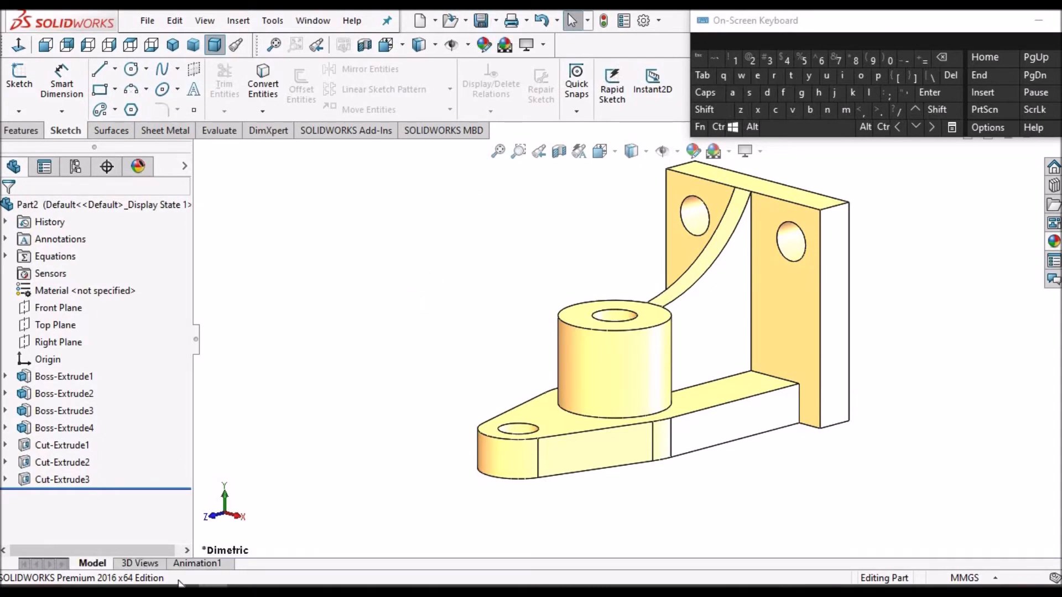
Step: Fillet the two vertical corner edges where the base arm meets the upright plate with a 13 mm radius
left_click(185, 590)
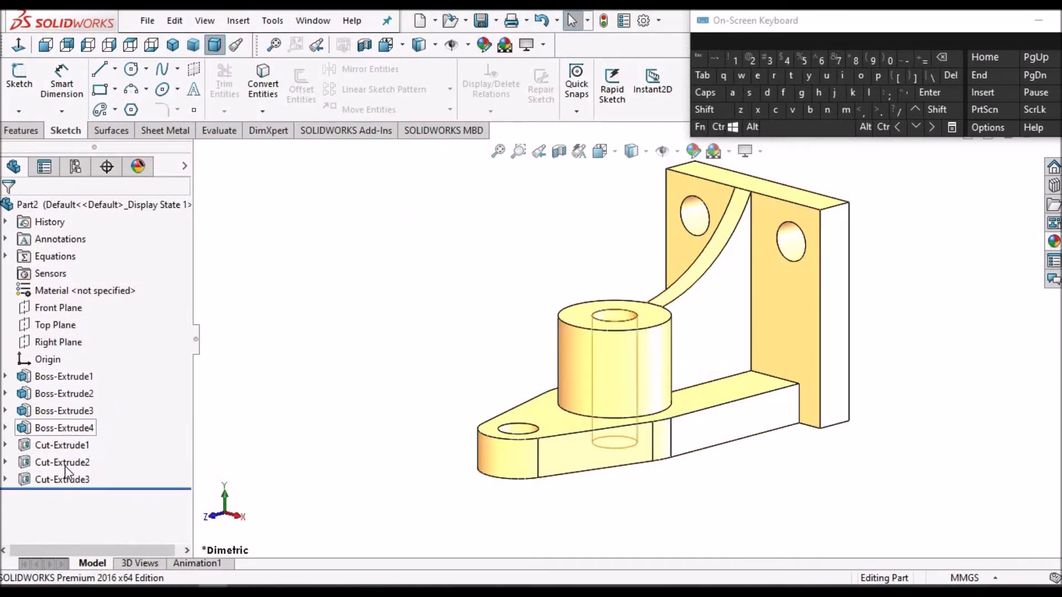
left_click(185, 590)
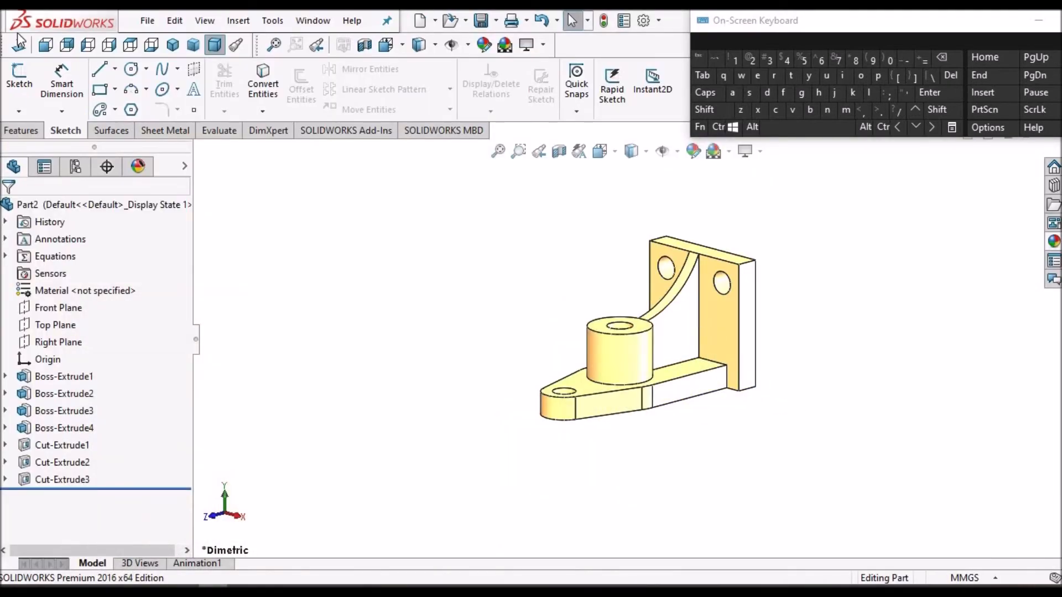
left_click(21, 130)
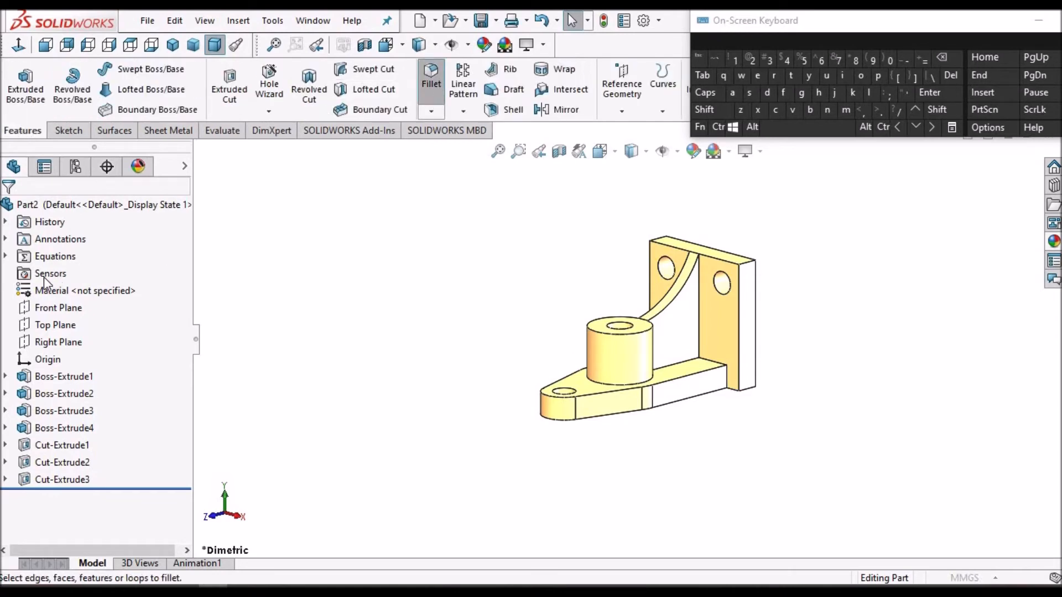
scroll(714, 379, "down", 6)
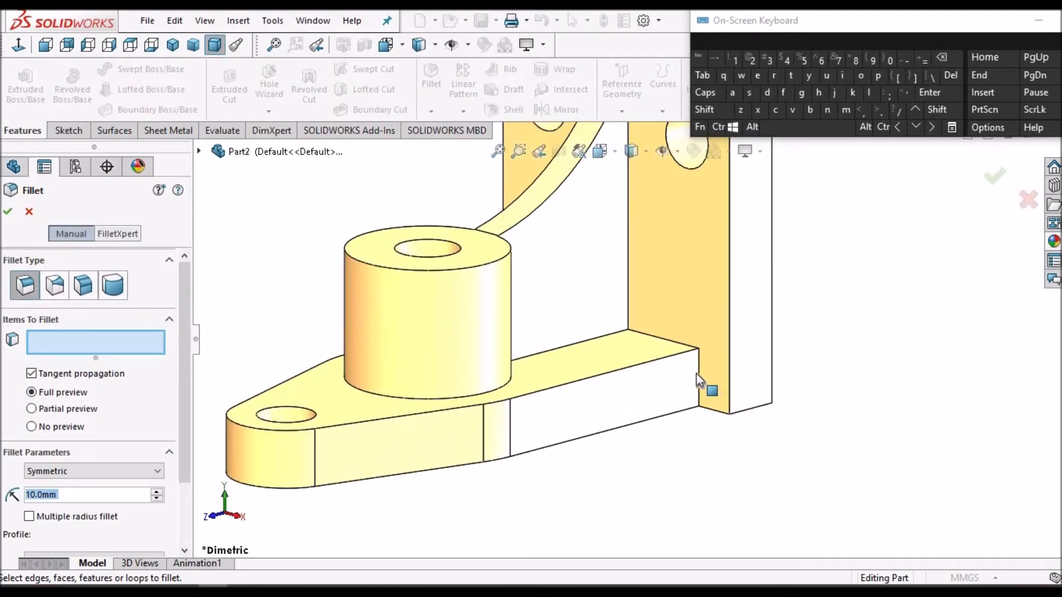
left_click(698, 365)
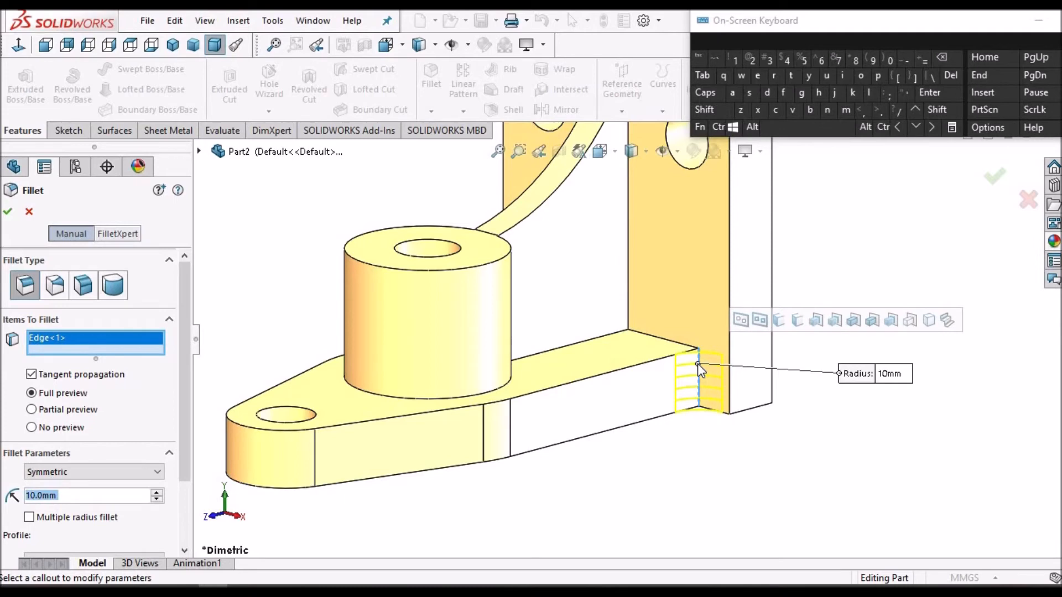
type("13")
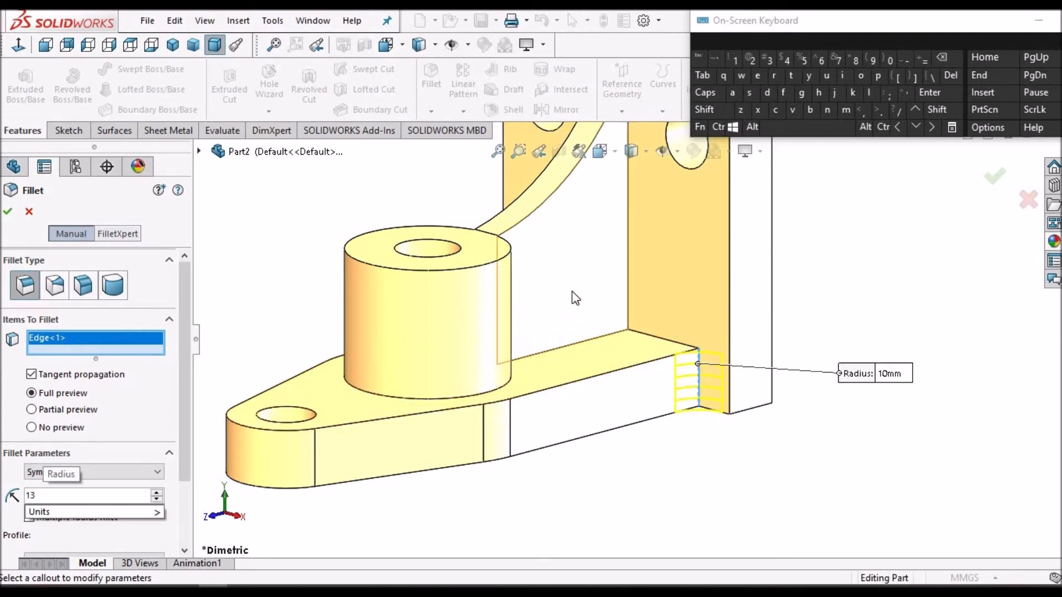
middle_click_drag(574, 299, 423, 375)
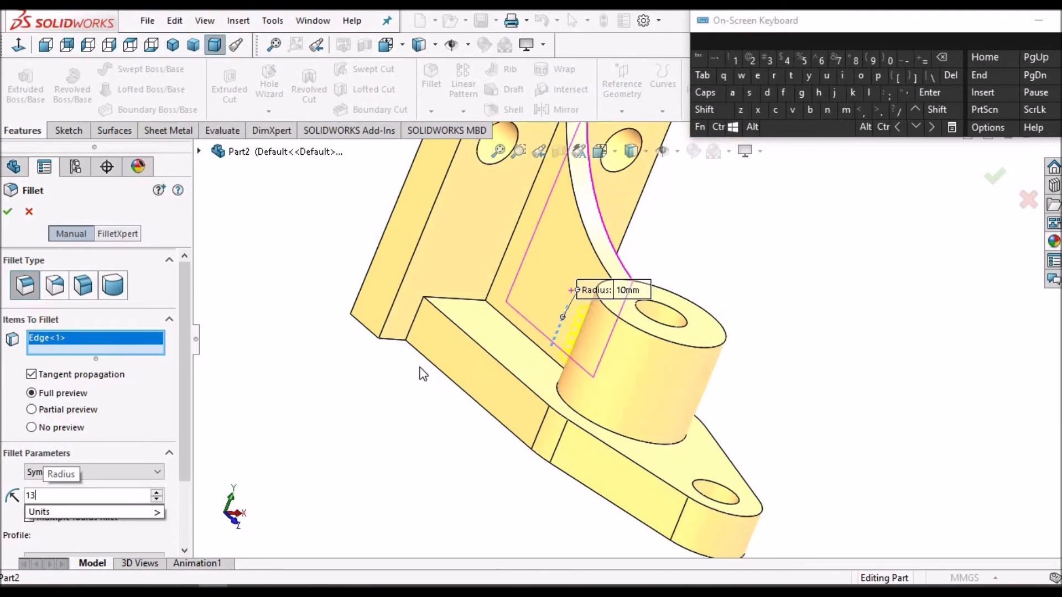
left_click(417, 314)
left_click(418, 314)
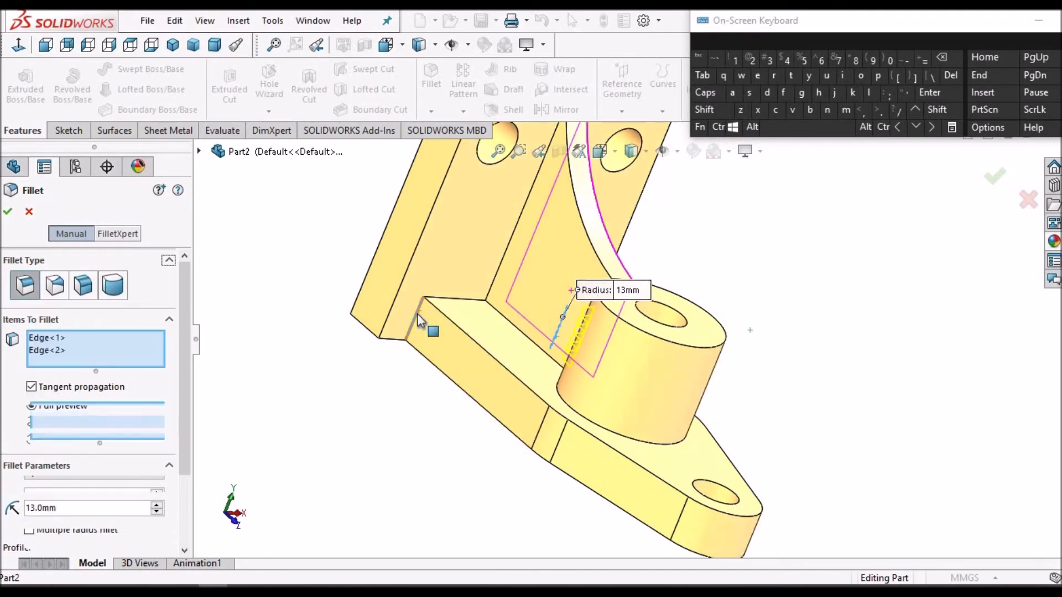
key("Return")
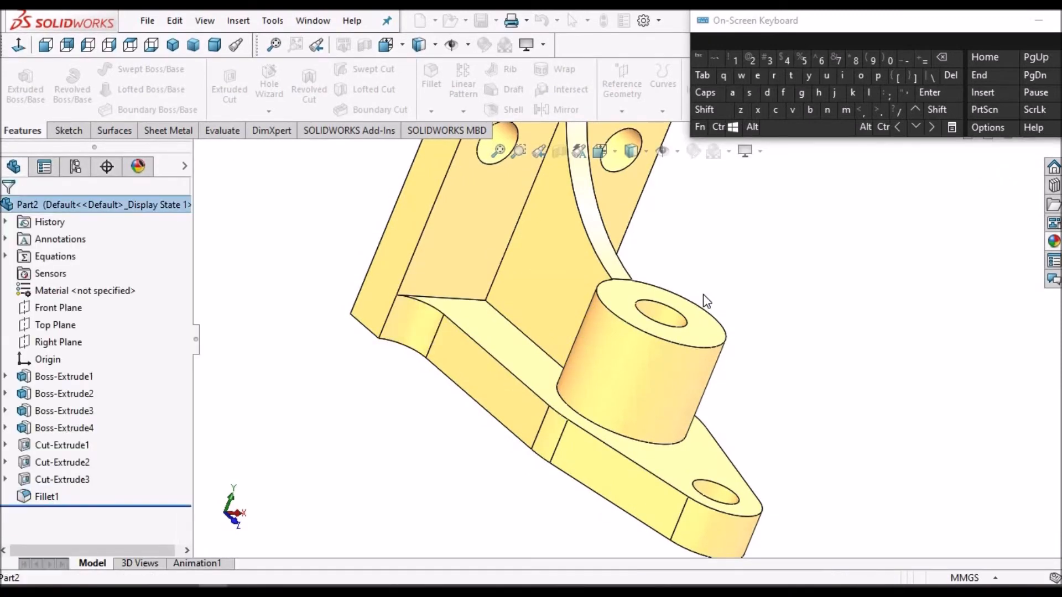
Step: Examine the filleted corner between the base arm and the upright plate up close and from several angles
key("f")
middle_click_drag(486, 308, 679, 353)
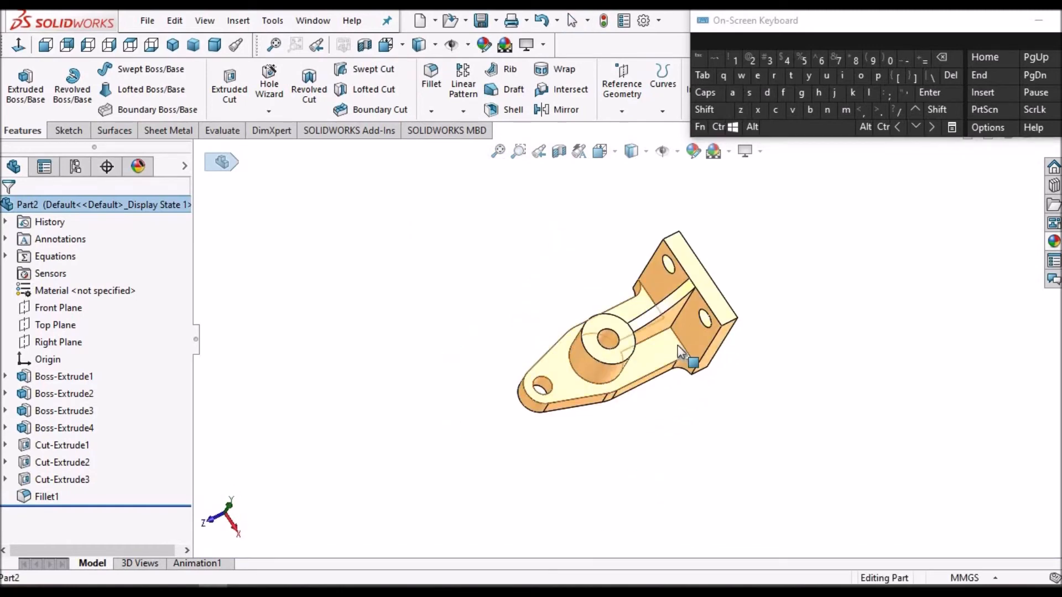
scroll(682, 352, "down", 10)
middle_click_drag(675, 407, 669, 457)
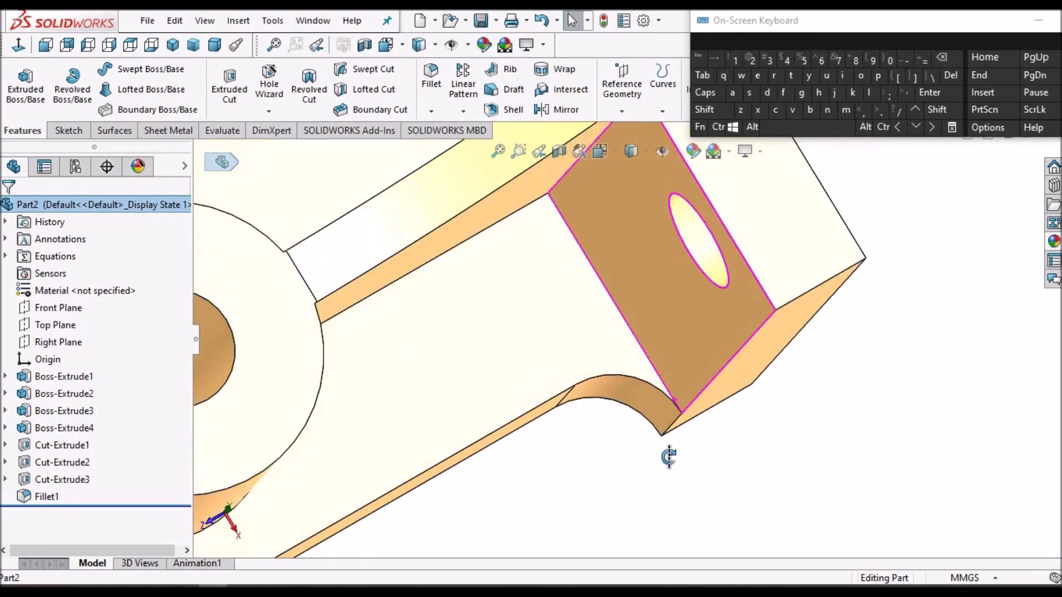
scroll(671, 410, "down", 10)
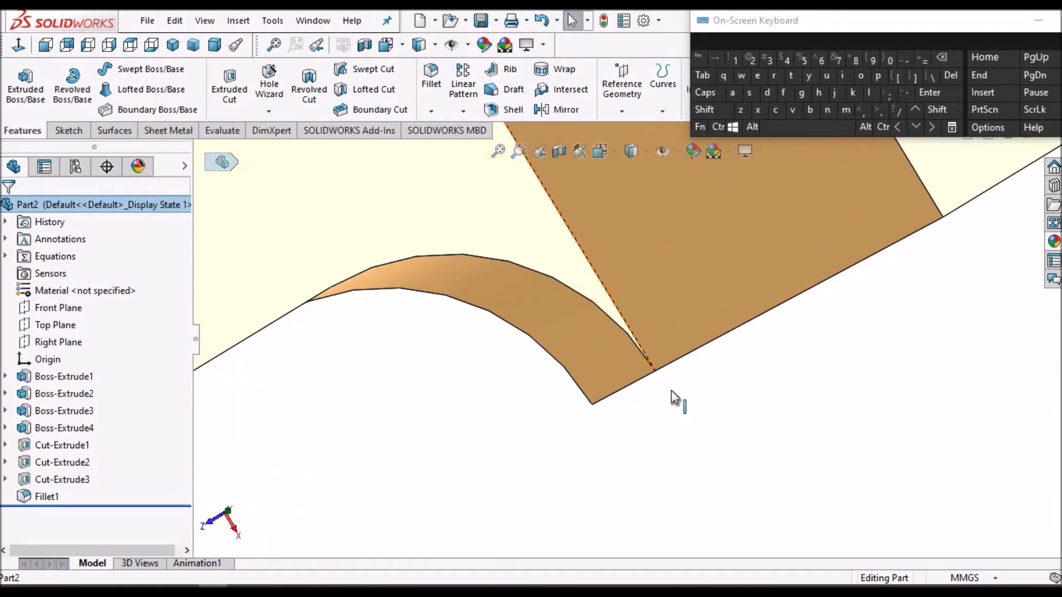
scroll(672, 391, "down", 2)
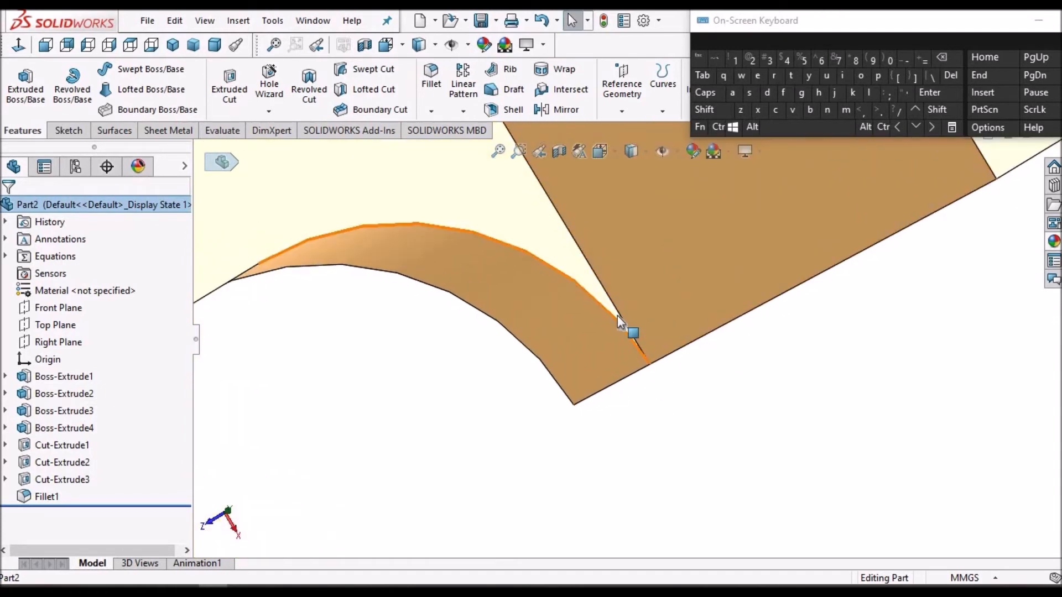
scroll(619, 338, "up", 10)
middle_click_drag(589, 354, 625, 367)
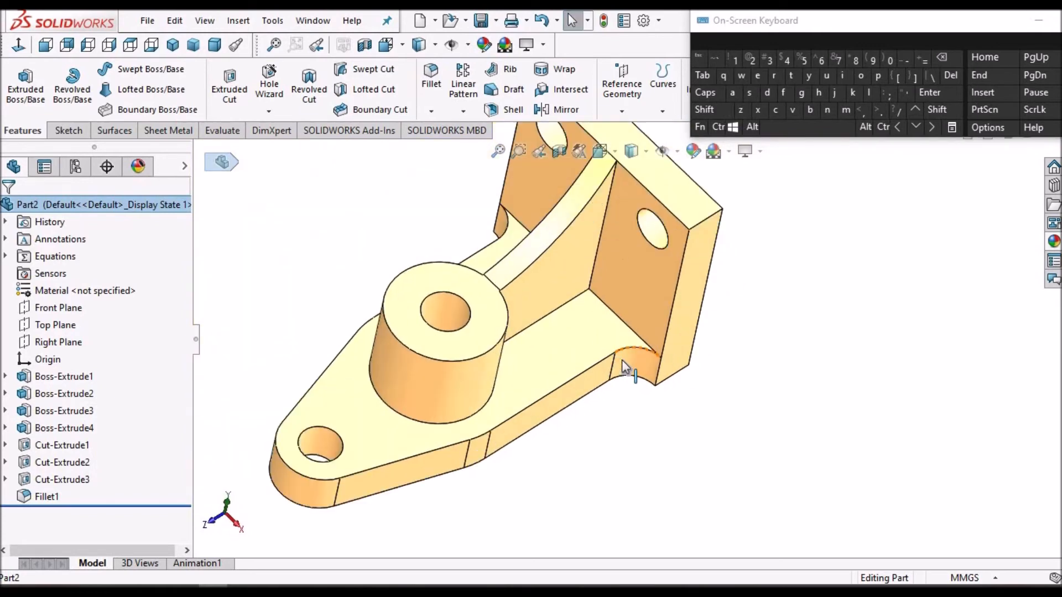
scroll(625, 367, "down", 1)
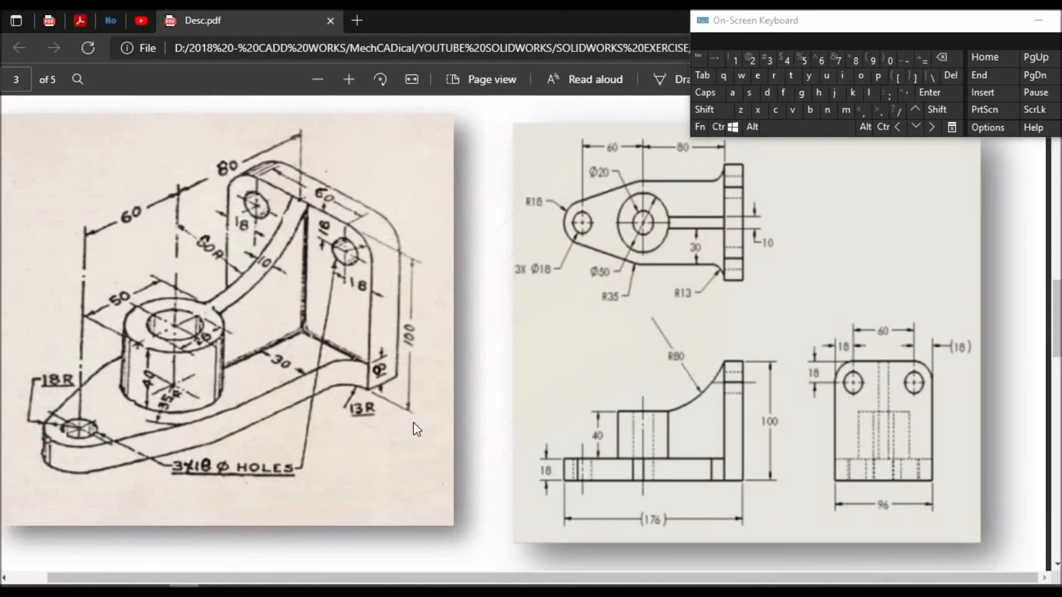
Step: Examine the bracket drawing and the rebuild error note in Desc.pdf, and return to the SOLIDWORKS part
scroll(414, 423, "down", 15)
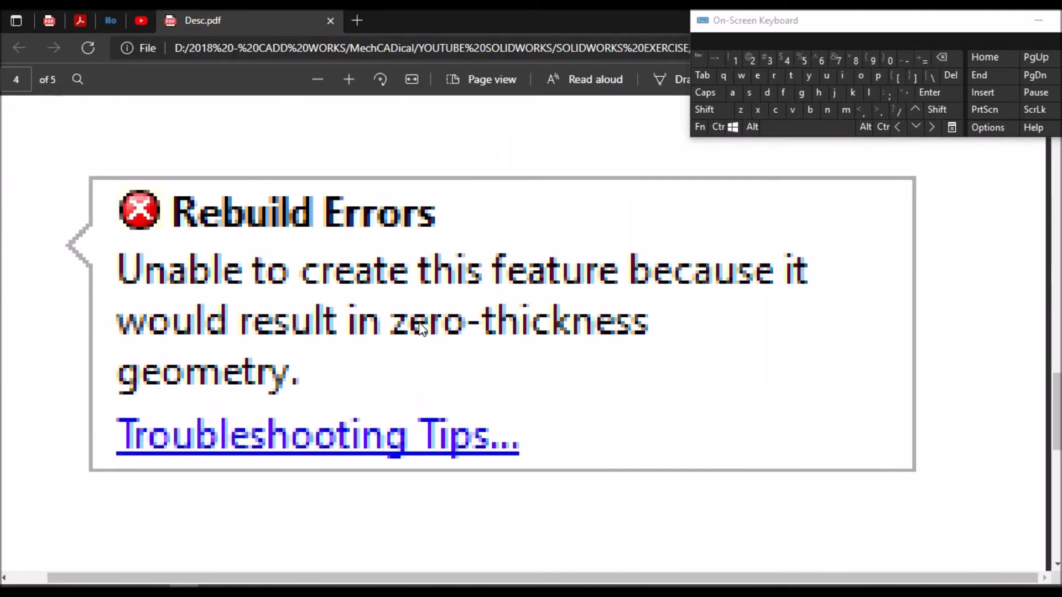
scroll(419, 323, "up", 8)
scroll(418, 323, "down", 8)
scroll(416, 322, "up", 8)
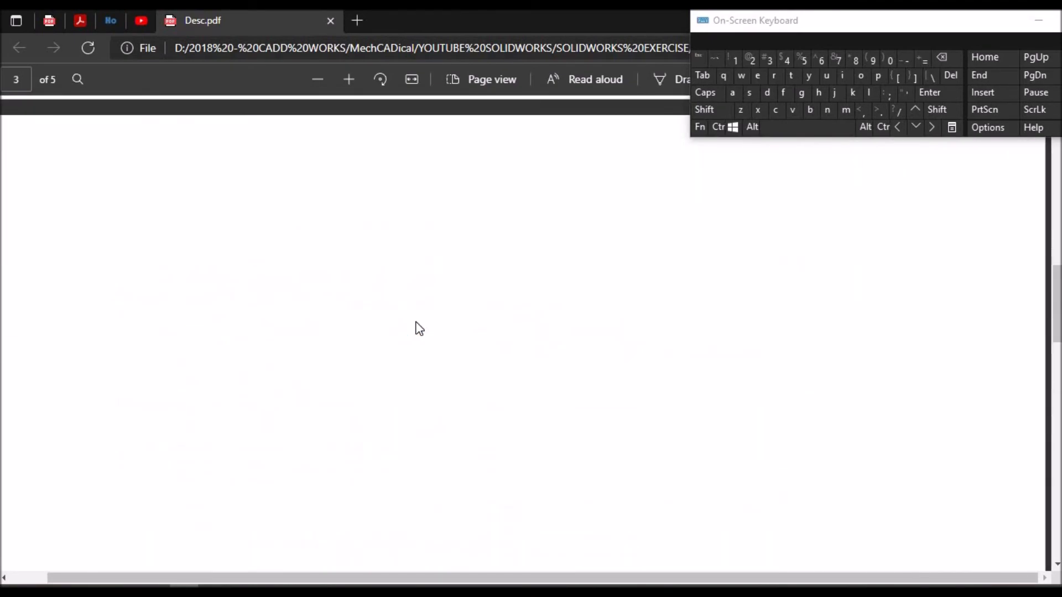
scroll(416, 323, "up", 2)
scroll(416, 322, "down", 5)
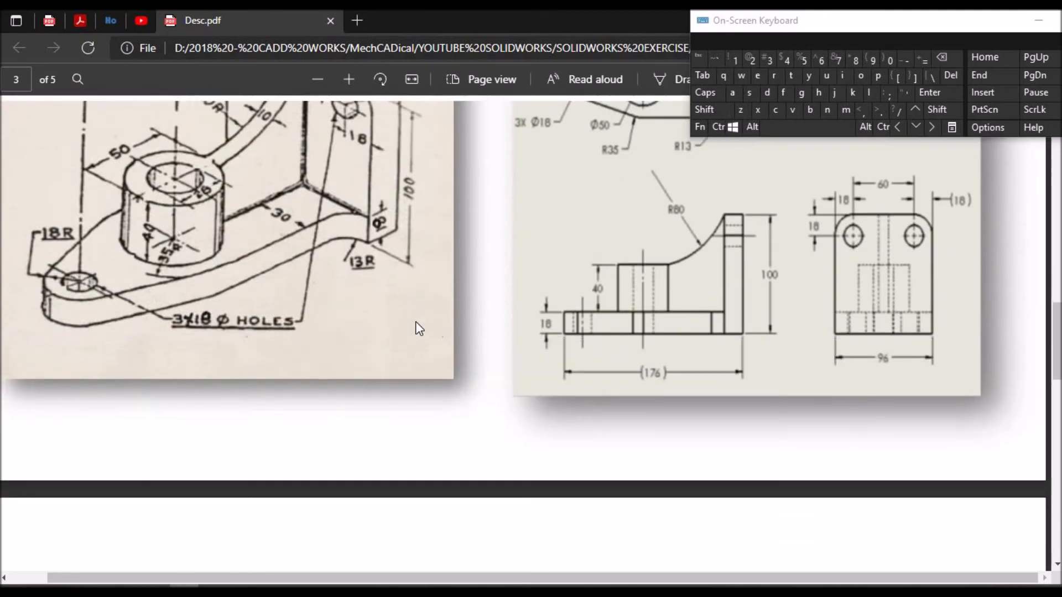
scroll(416, 322, "up", 4)
key("alt+Tab")
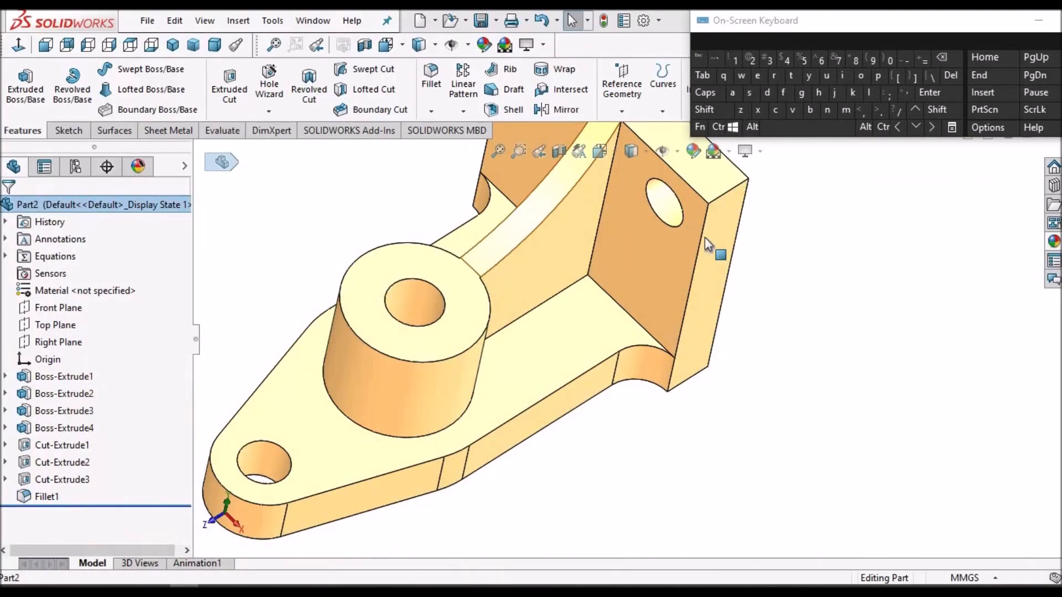
Step: Fillet the two upper corner edges of the upright plate with an 18 mm radius
scroll(709, 240, "up", 2)
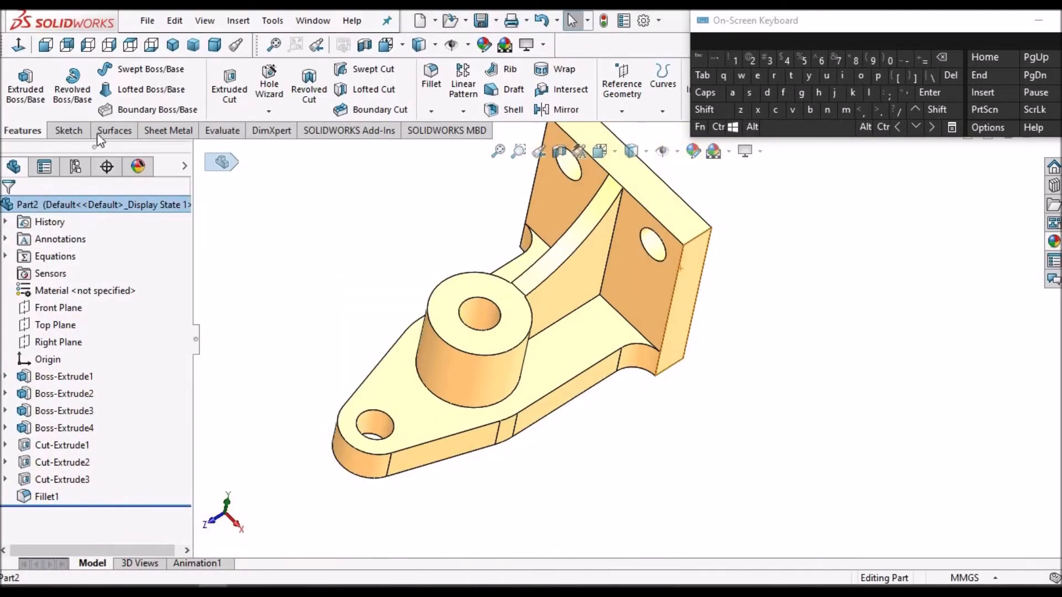
left_click(434, 79)
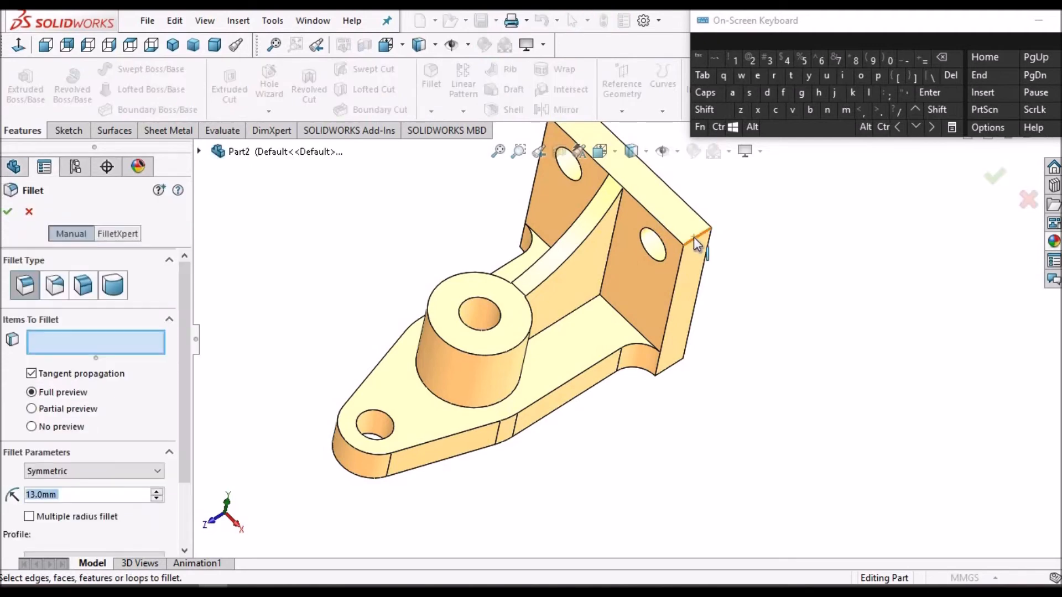
left_click(696, 243)
scroll(690, 240, "up", 2)
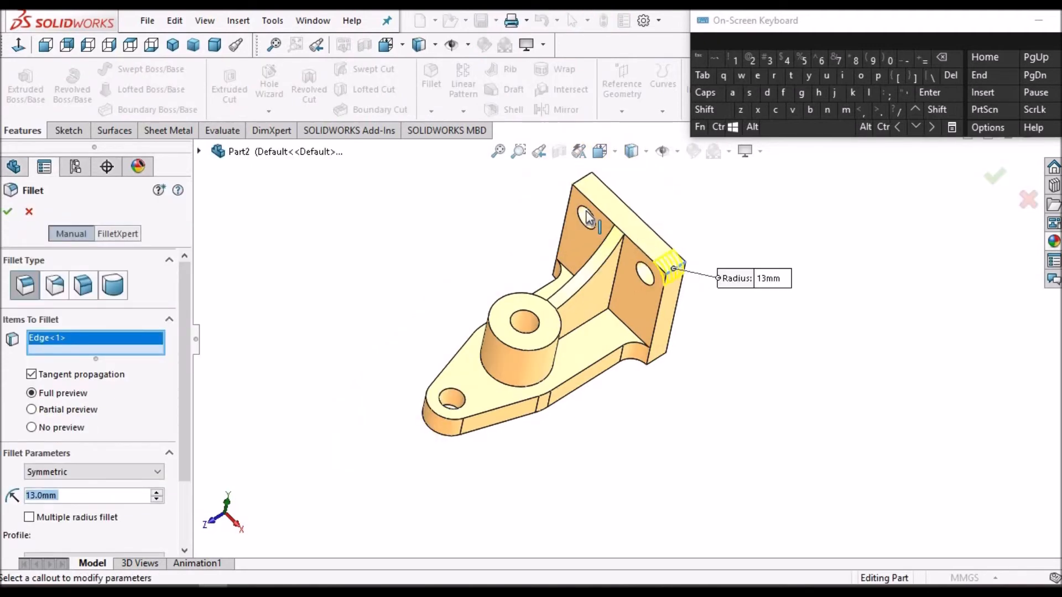
scroll(590, 205, "down", 2)
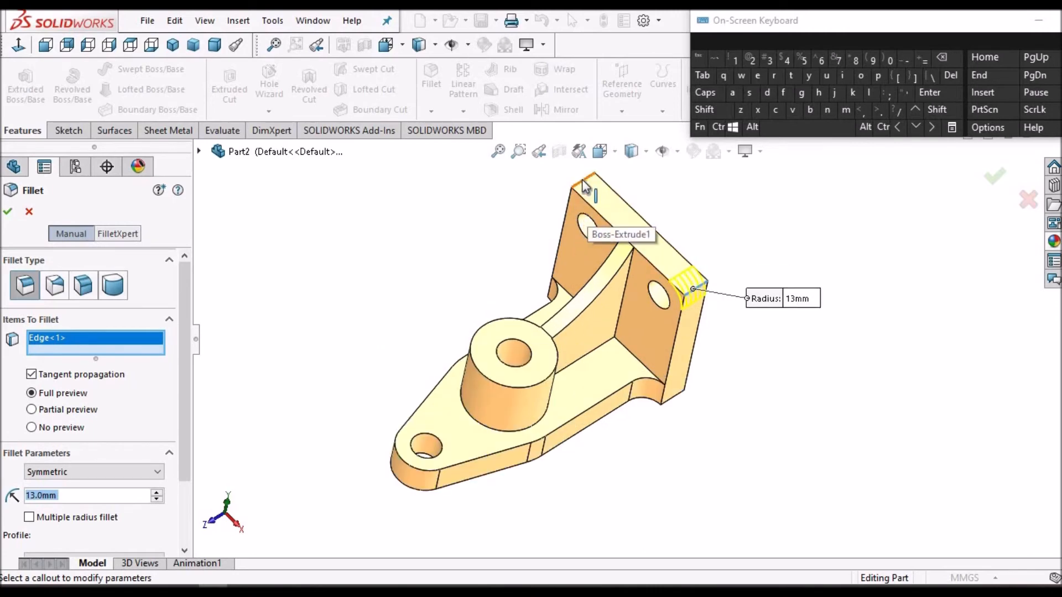
left_click(583, 182)
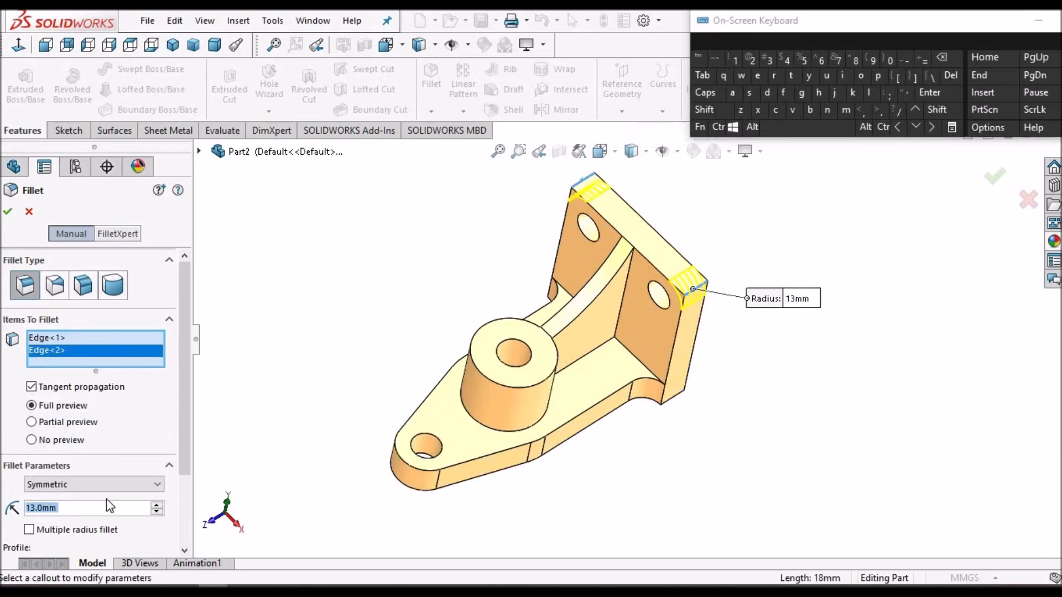
type("18")
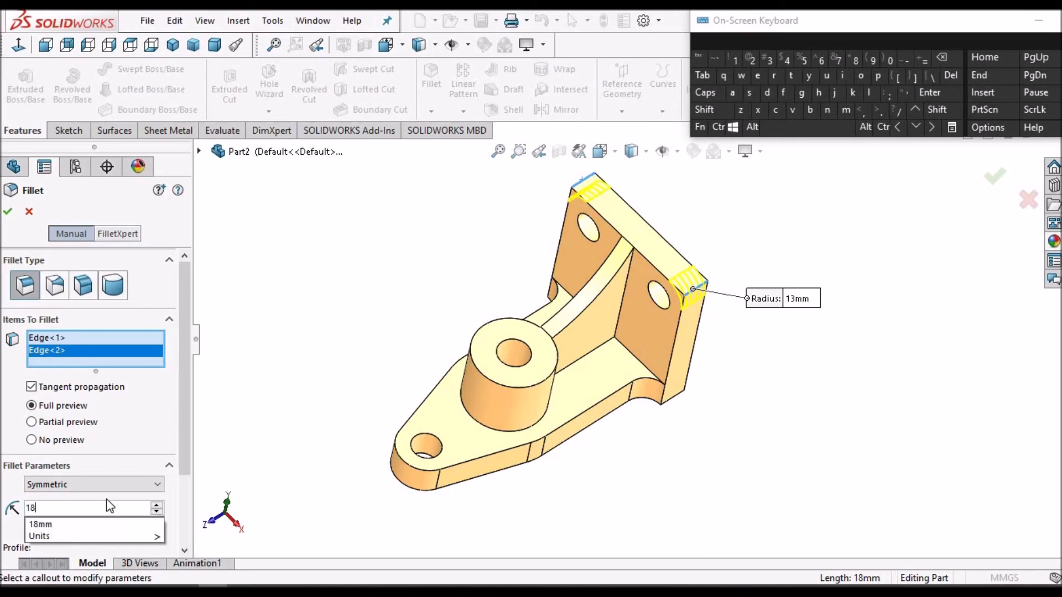
key("Return")
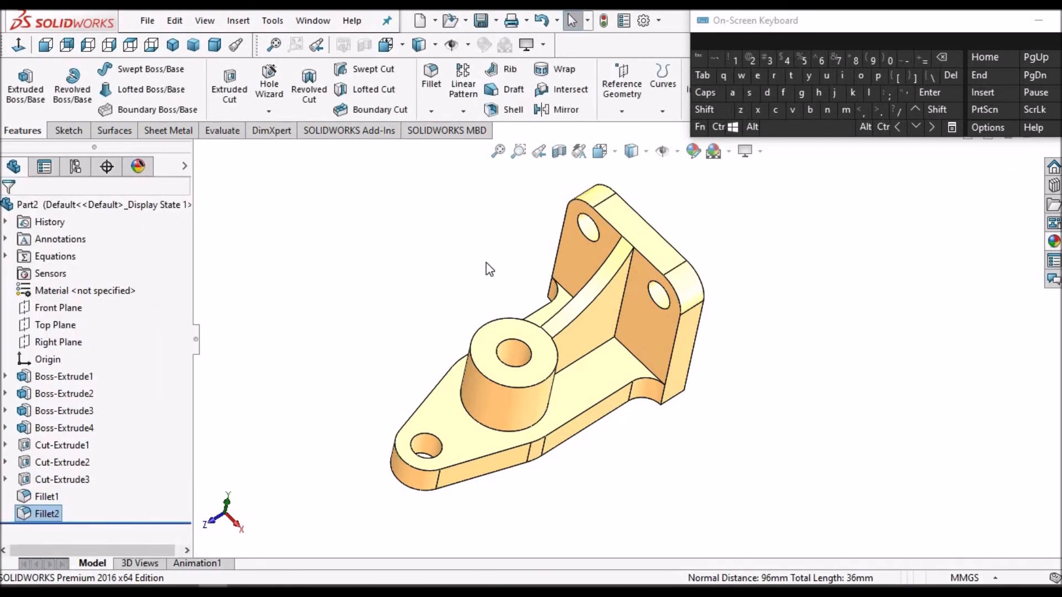
Step: Set the bracket to the dimetric orientation and create a new drawing from the Youtube A3 Sheet template
key("z")
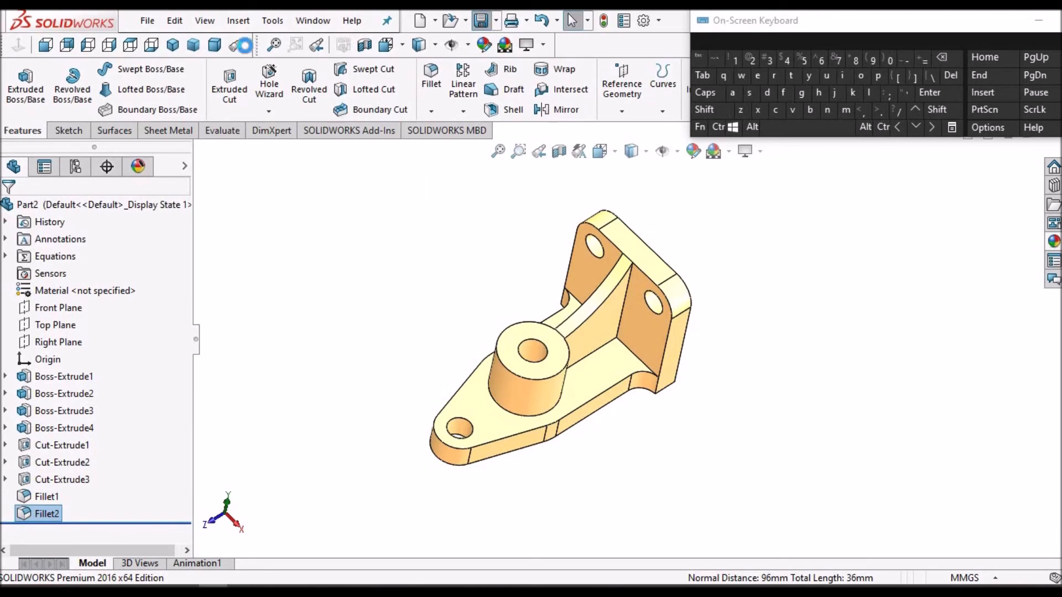
left_click(216, 46)
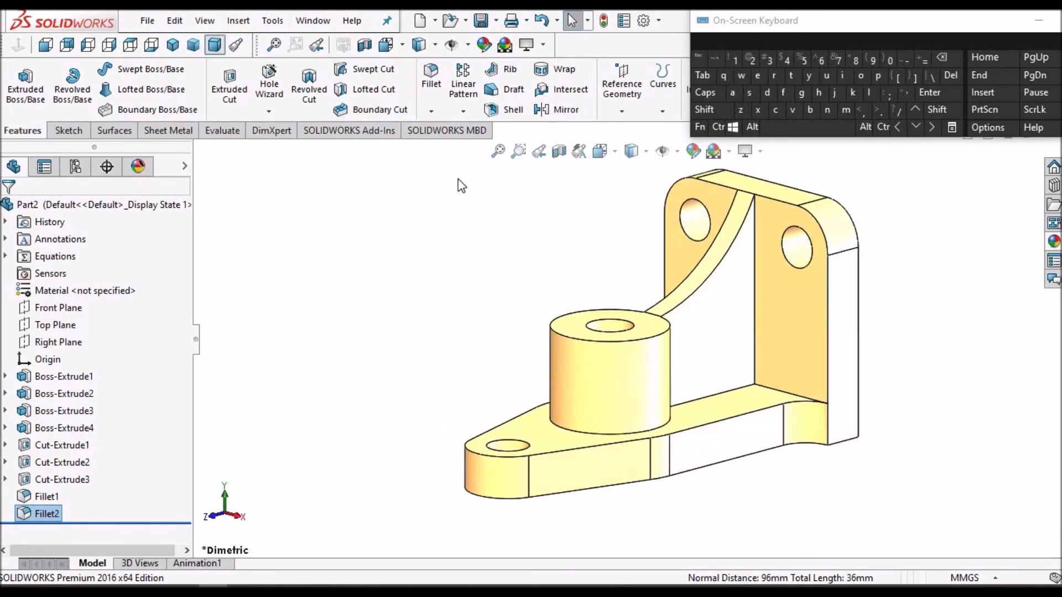
left_click(194, 46)
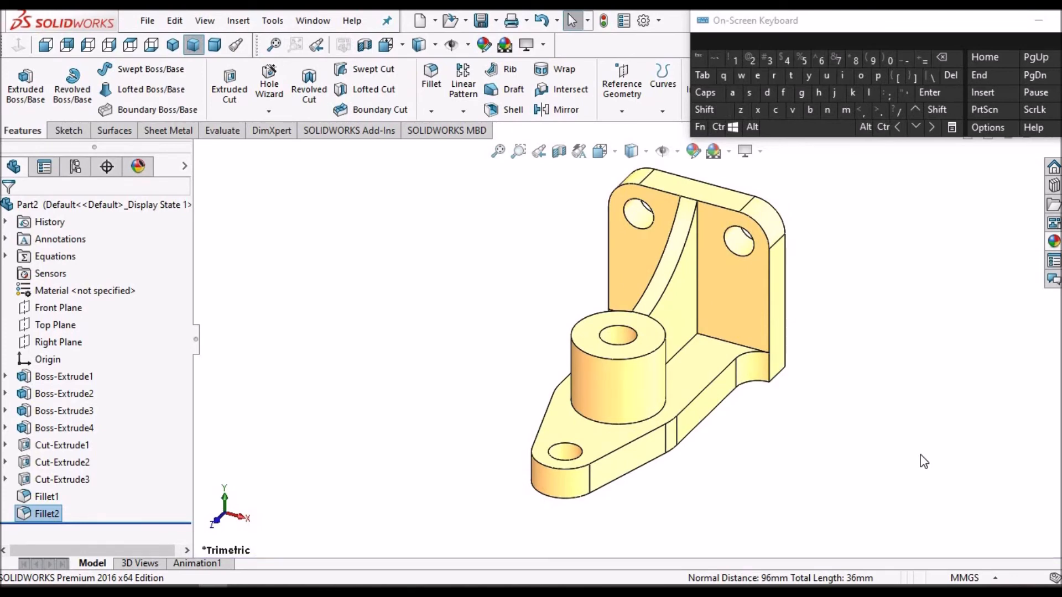
left_click(215, 45)
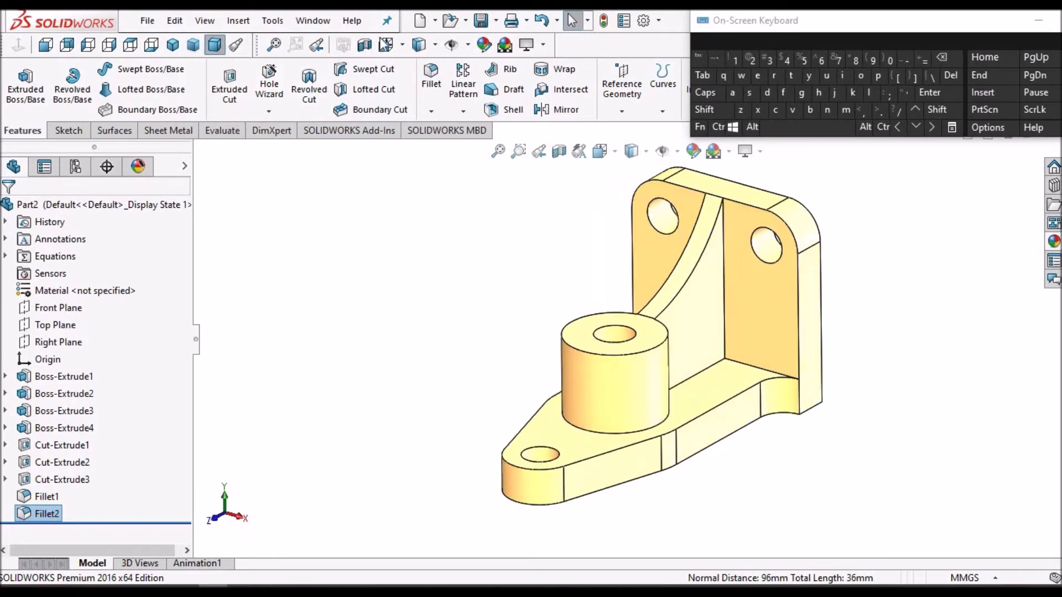
left_click(429, 25)
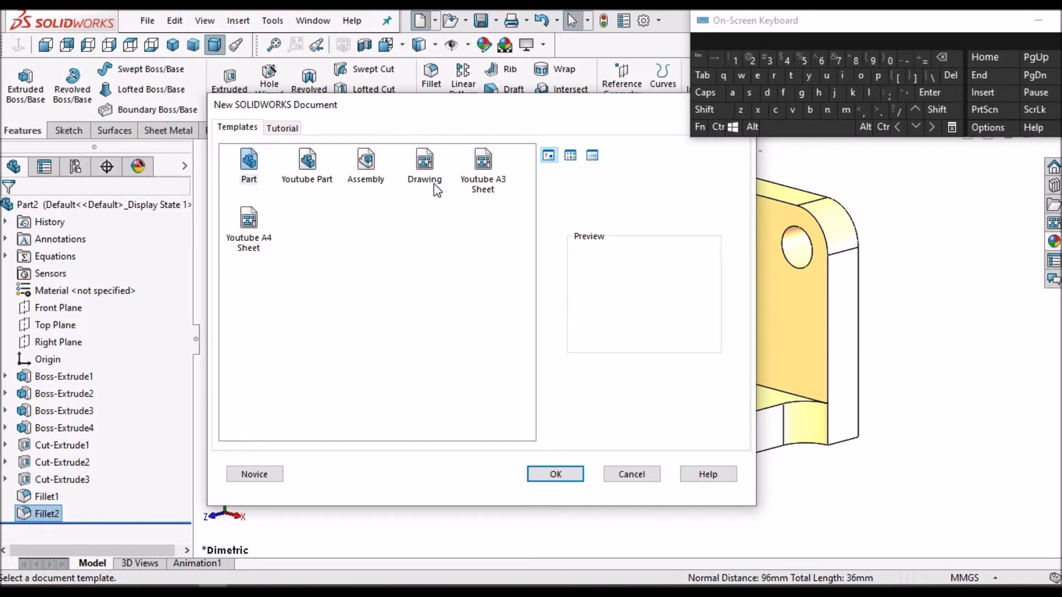
left_click(496, 183)
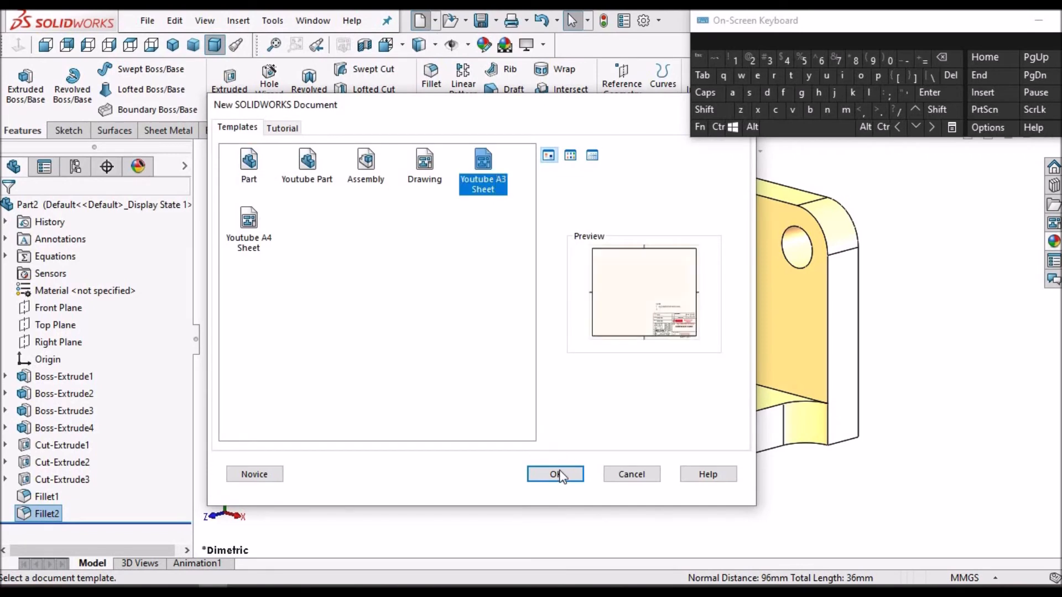
left_click(559, 474)
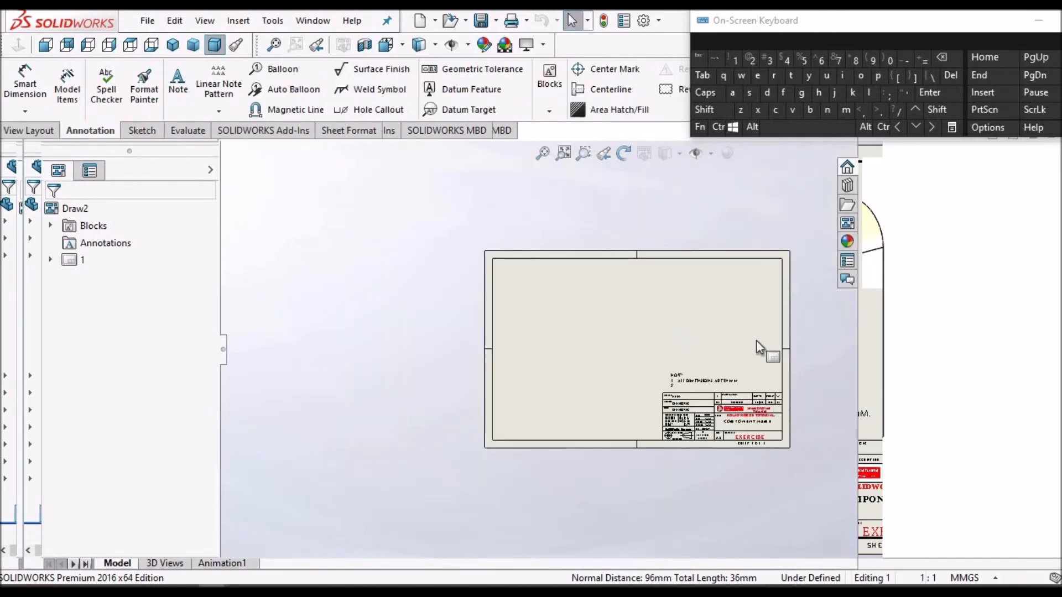
Step: Insert a model view of Part2 in the Right orientation on the upper half of the sheet
left_click(45, 131)
left_click(68, 94)
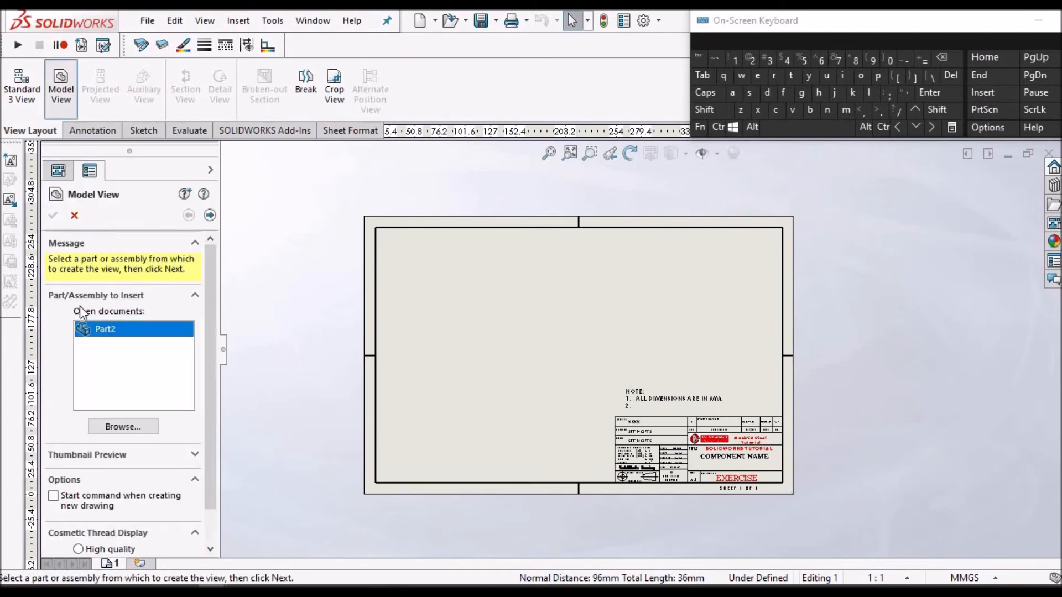
double_click(107, 331)
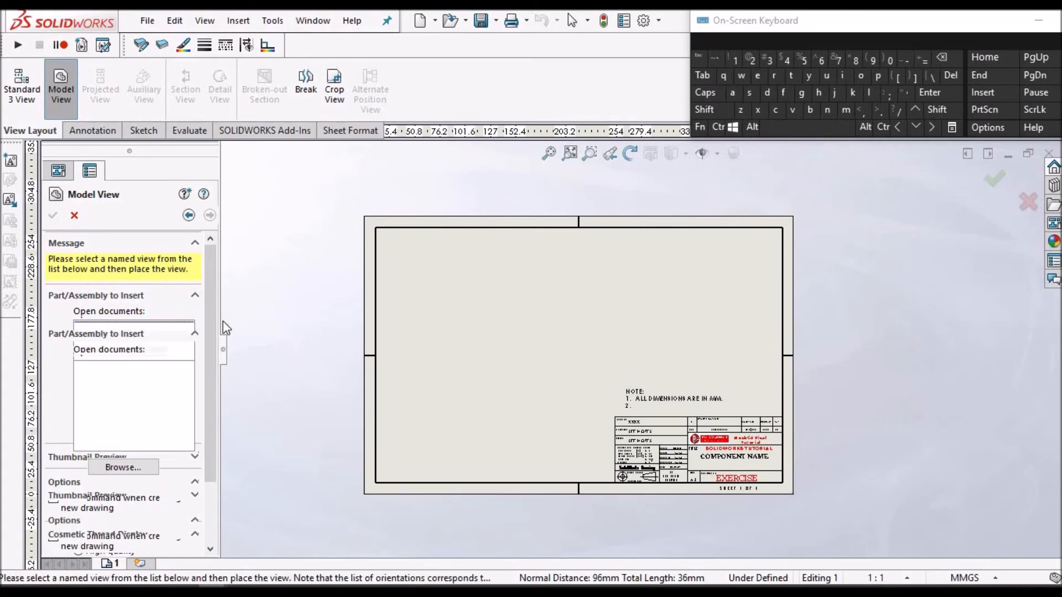
left_click(490, 319)
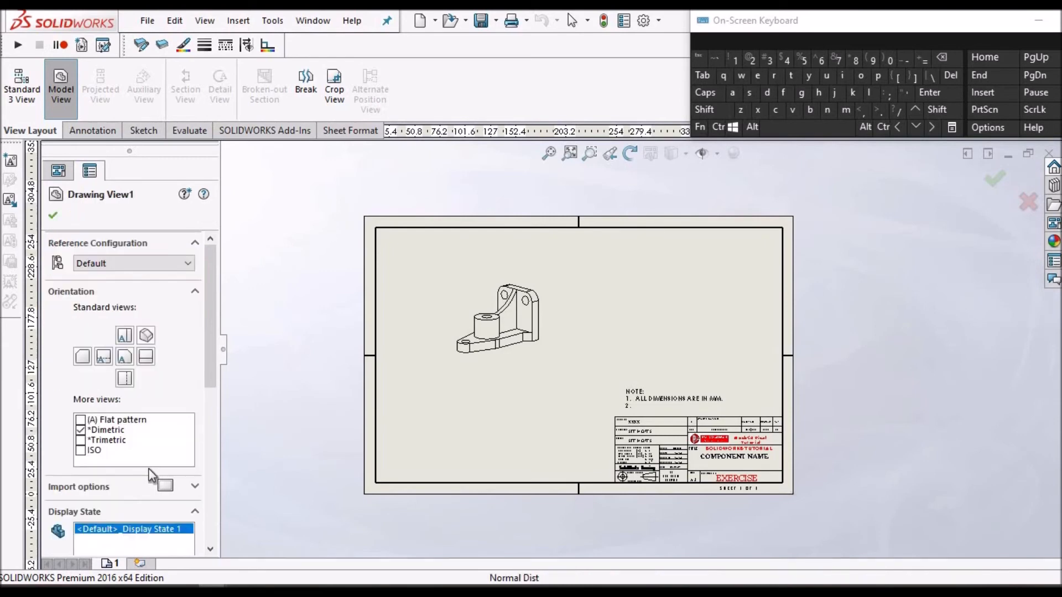
left_click(145, 357)
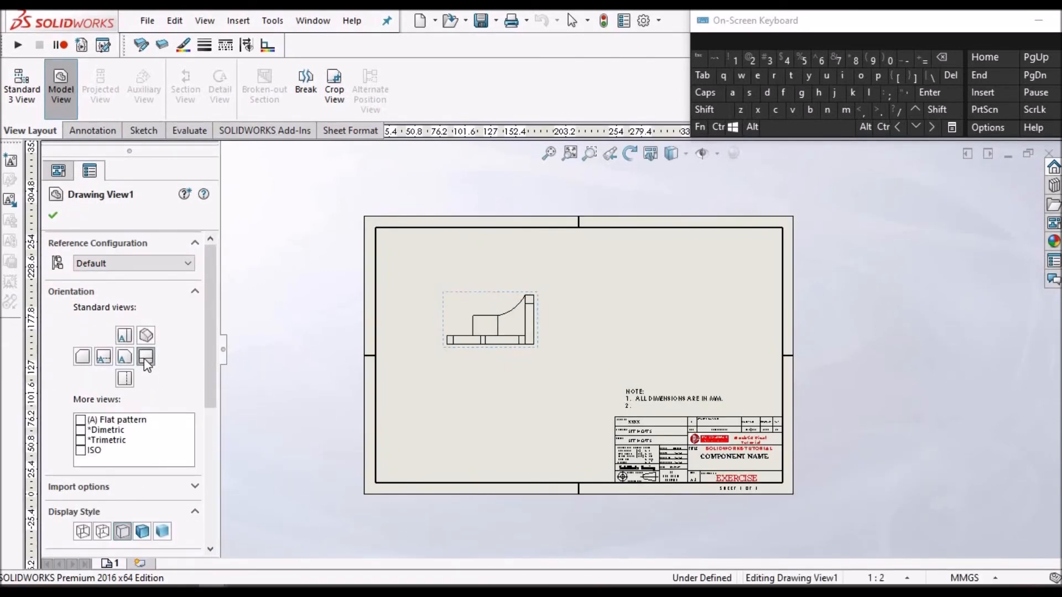
left_click(55, 210)
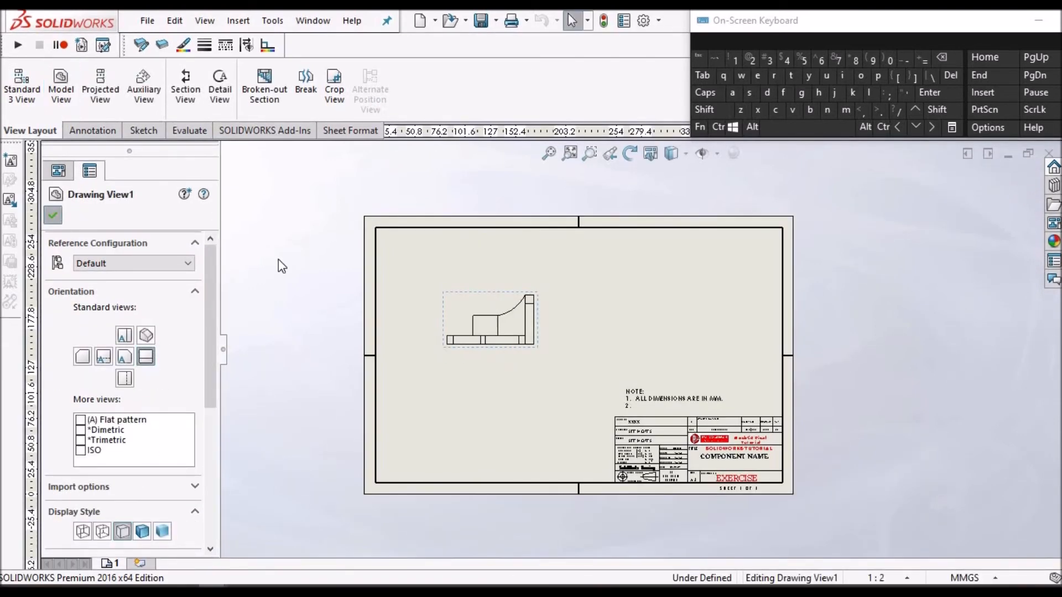
Step: Move the bracket's side view slightly lower on the drawing sheet
scroll(529, 304, "down", 2)
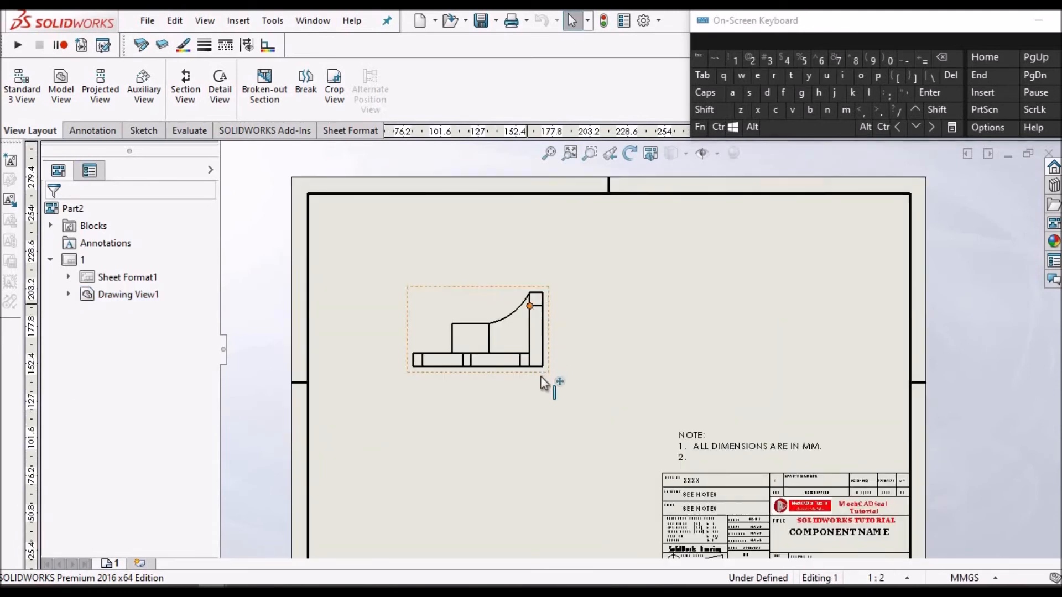
mouse_move(535, 384)
left_mouse_down()
mouse_move(506, 397)
mouse_move(519, 397)
left_mouse_up()
scroll(569, 340, "up", 2)
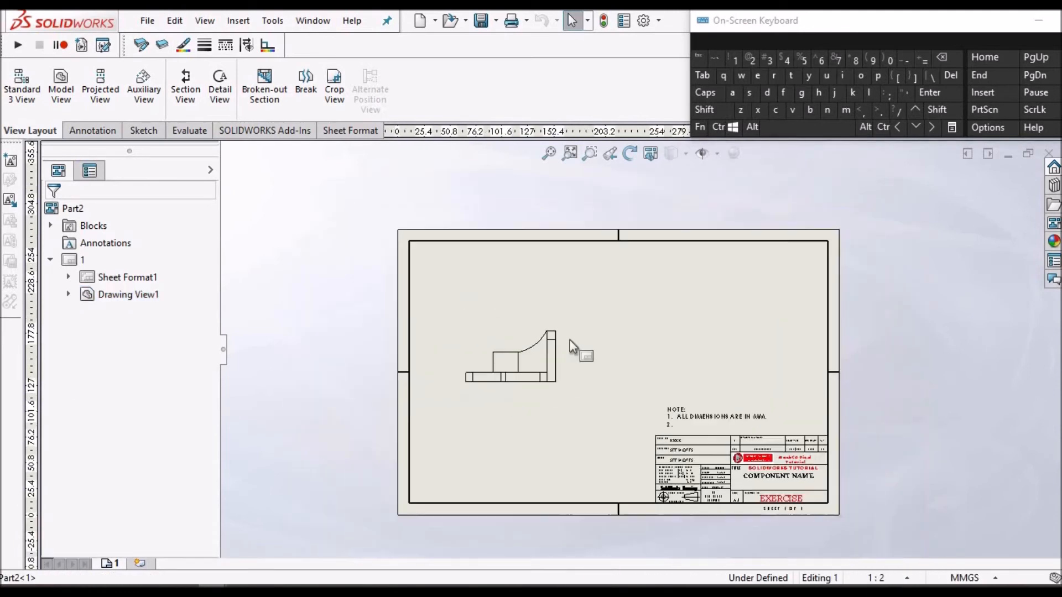
scroll(583, 363, "down", 1)
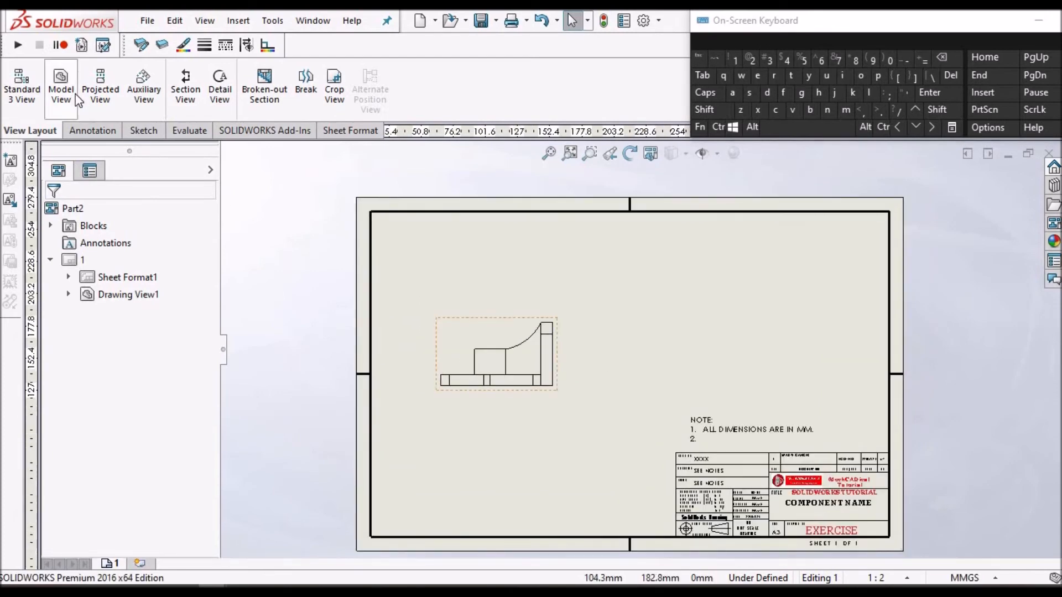
Step: Project an end view of the upright plate beside the side view and a top view above it
left_click(100, 88)
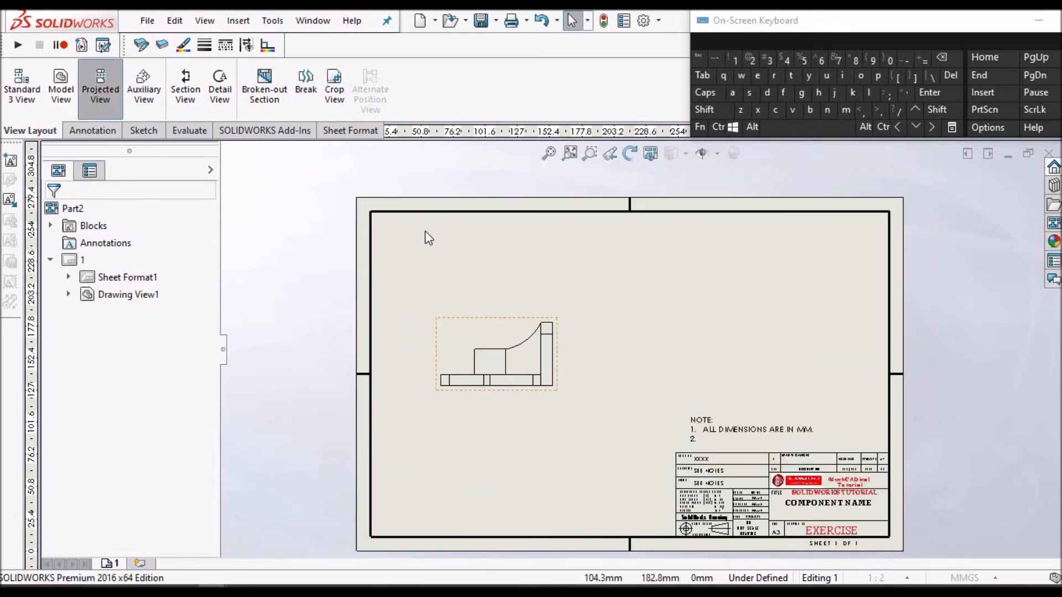
left_click(497, 334)
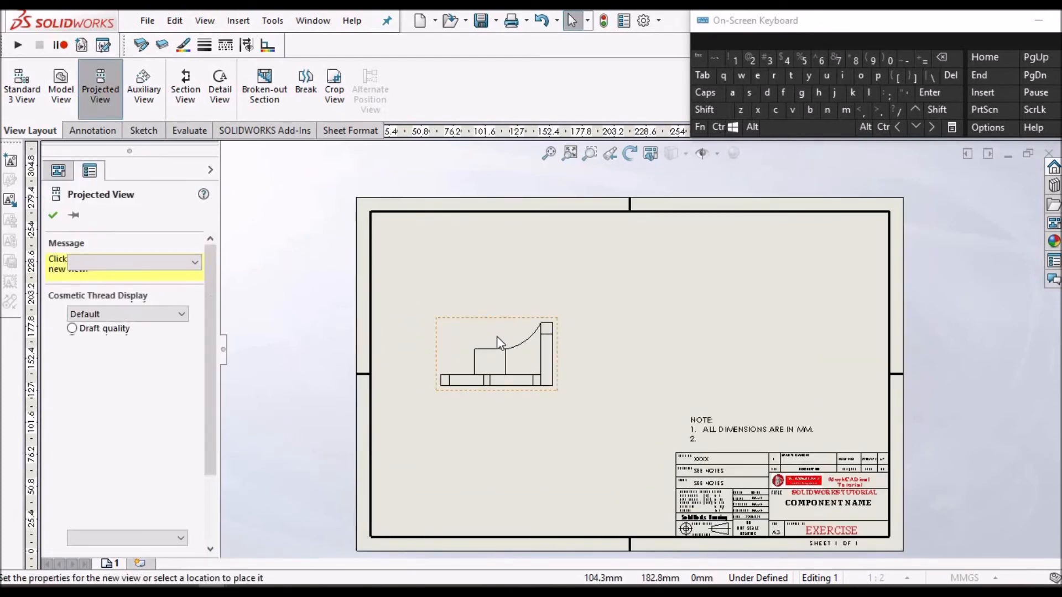
left_click(627, 353)
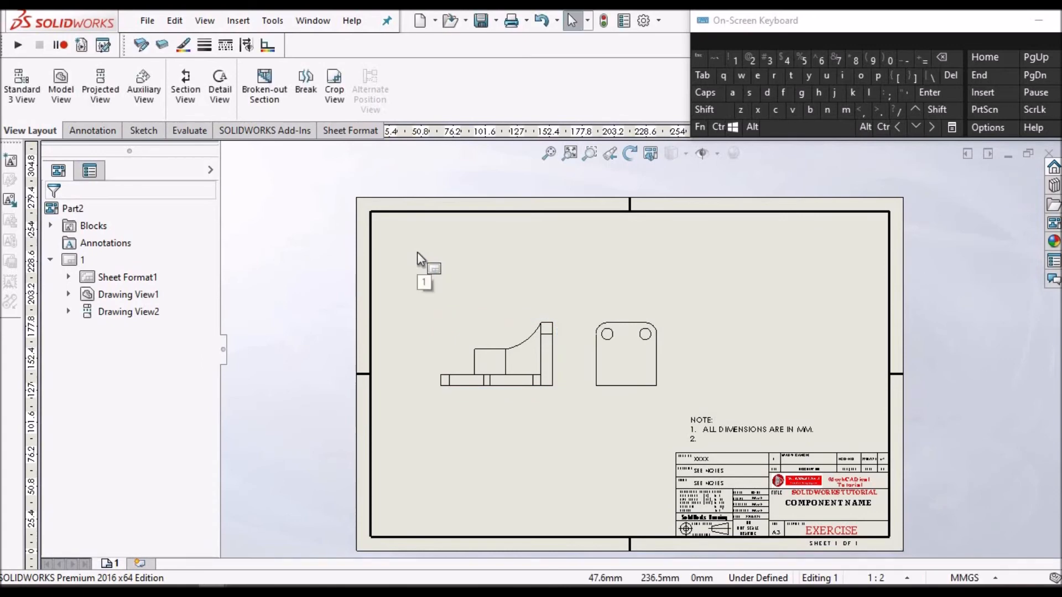
left_click(102, 100)
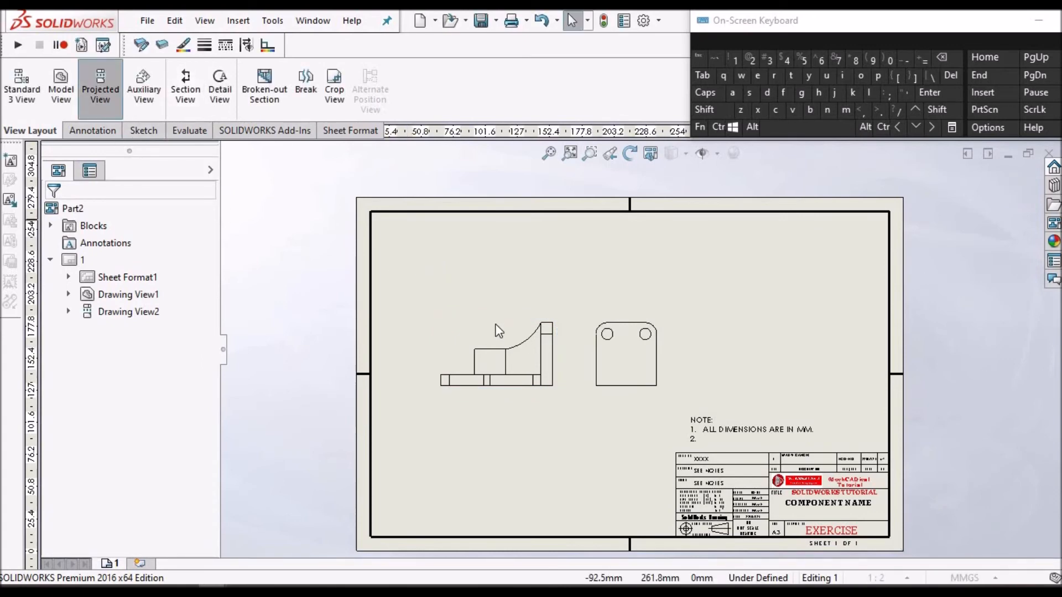
left_click(491, 321)
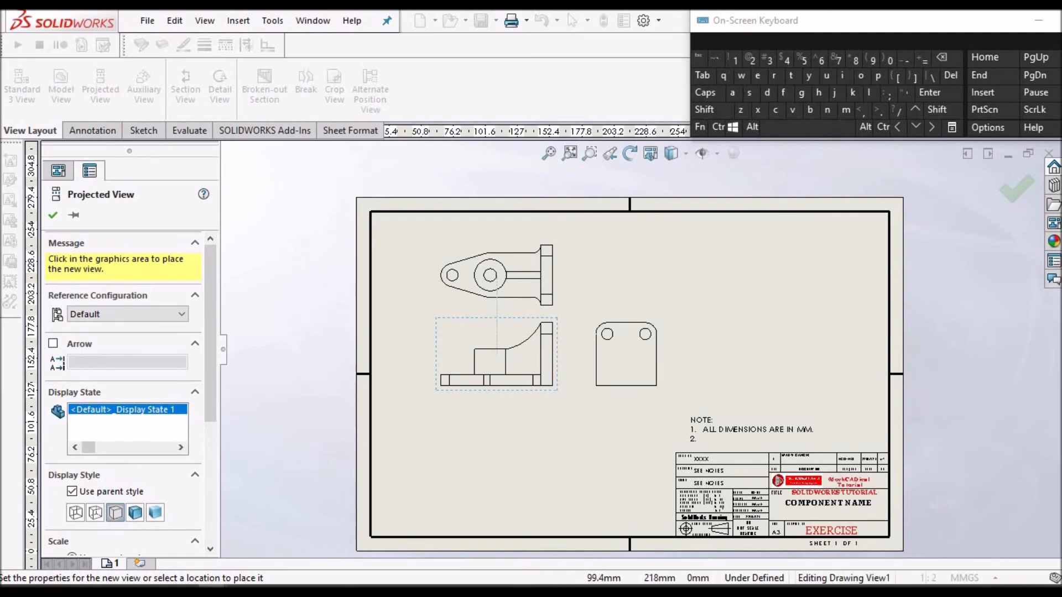
left_click(53, 215)
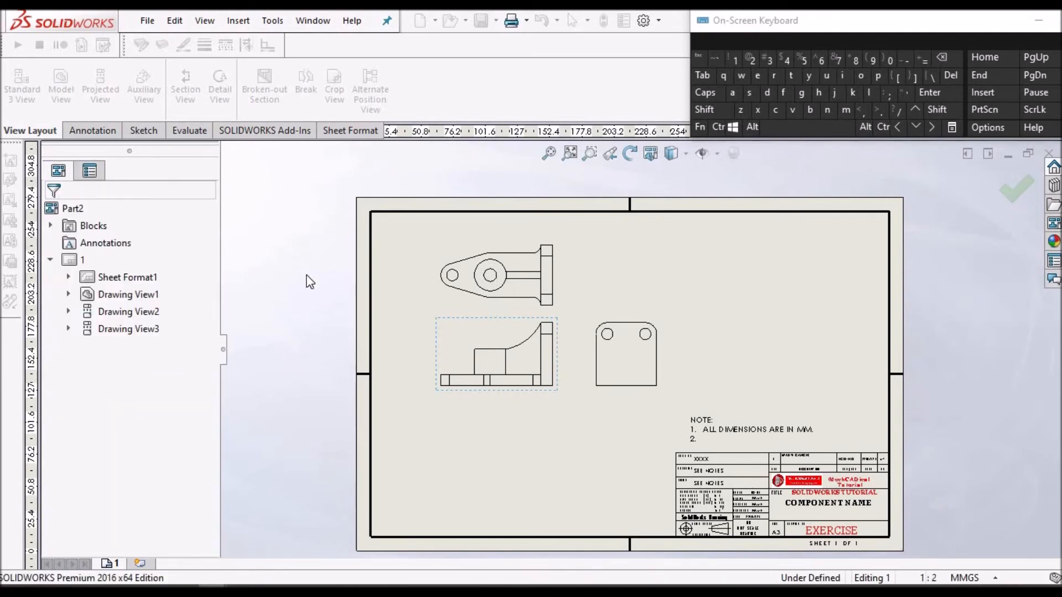
Step: Project an isometric view diagonally from the side view and place it over the sheet's upper-left corner
scroll(716, 346, "up", 3)
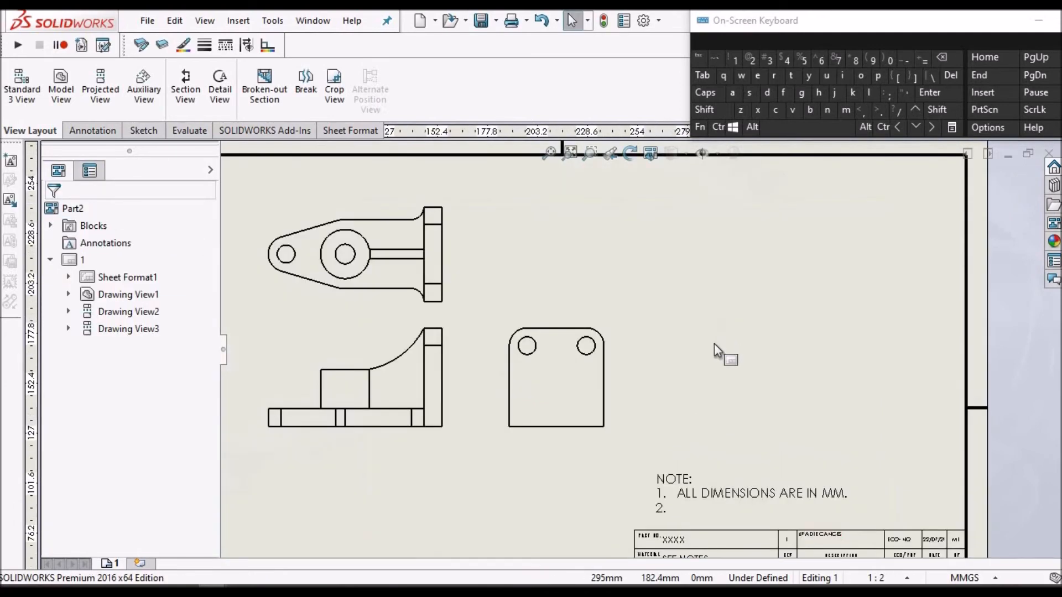
scroll(715, 346, "down", 4)
scroll(554, 353, "up", 2)
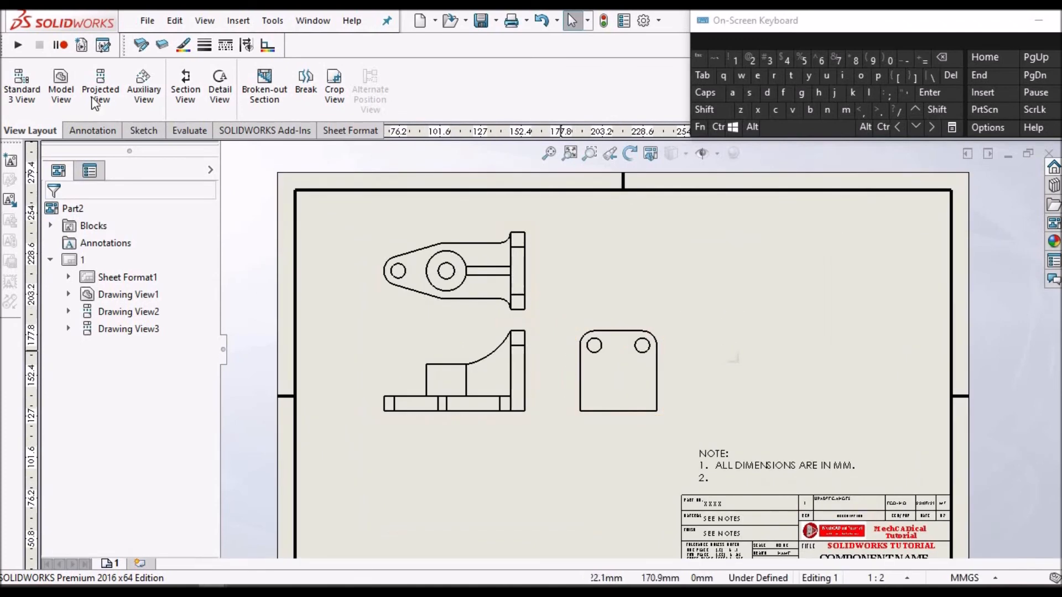
left_click(111, 95)
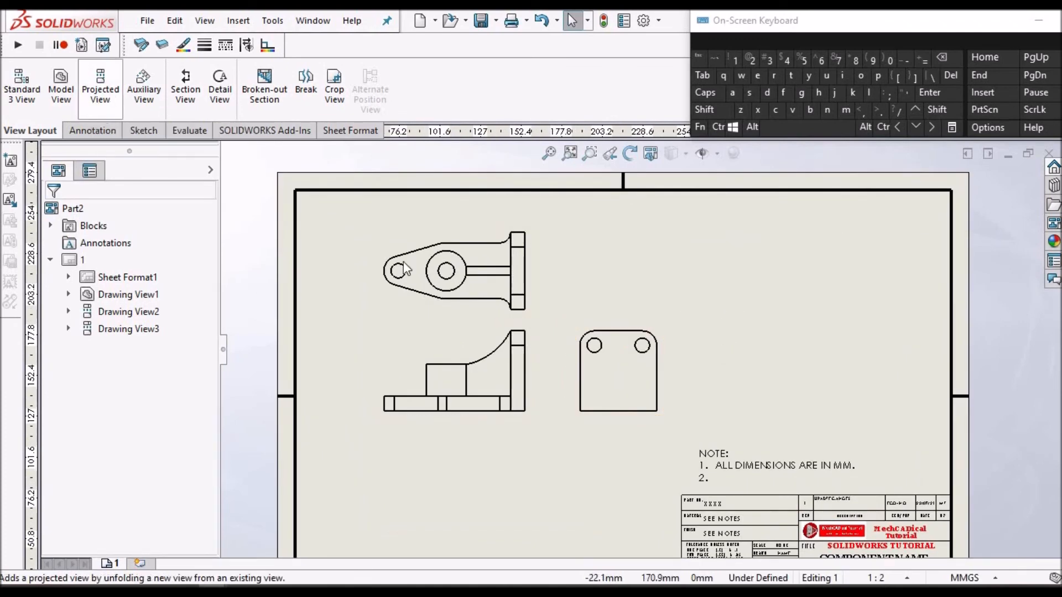
left_click(455, 339)
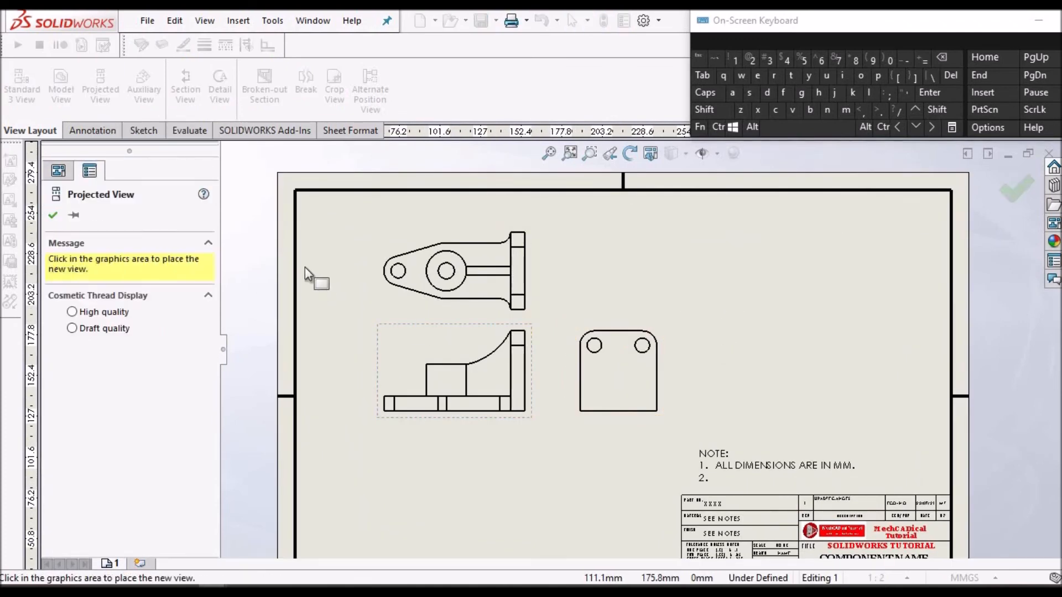
key("z")
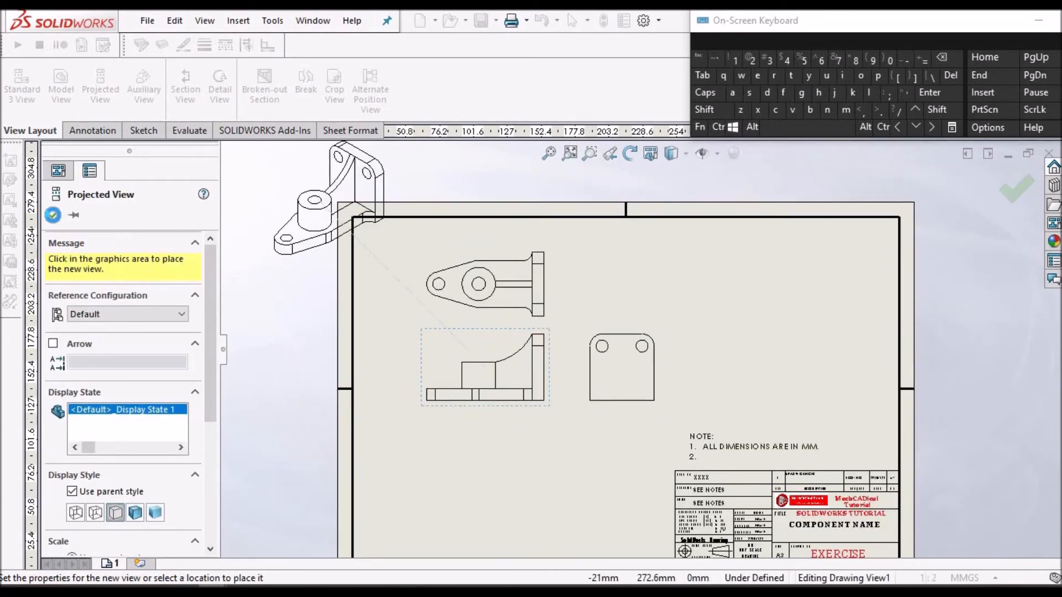
left_click(53, 216)
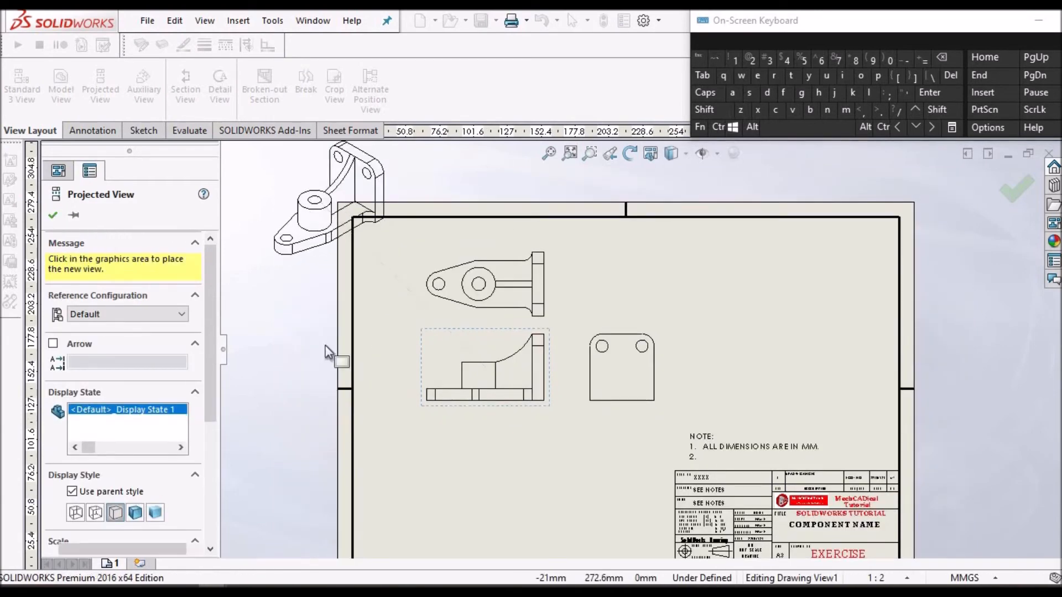
left_click(313, 248)
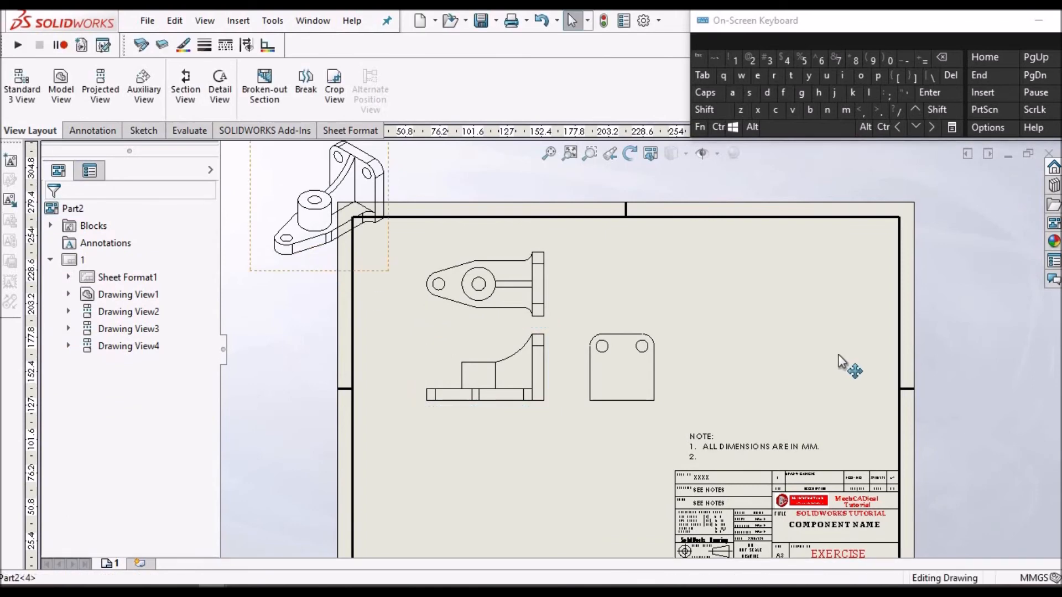
Step: Place the isometric view on the sheet above the title block, right of the end view, and display it Shaded With Edges
left_click_drag(801, 362, 769, 380)
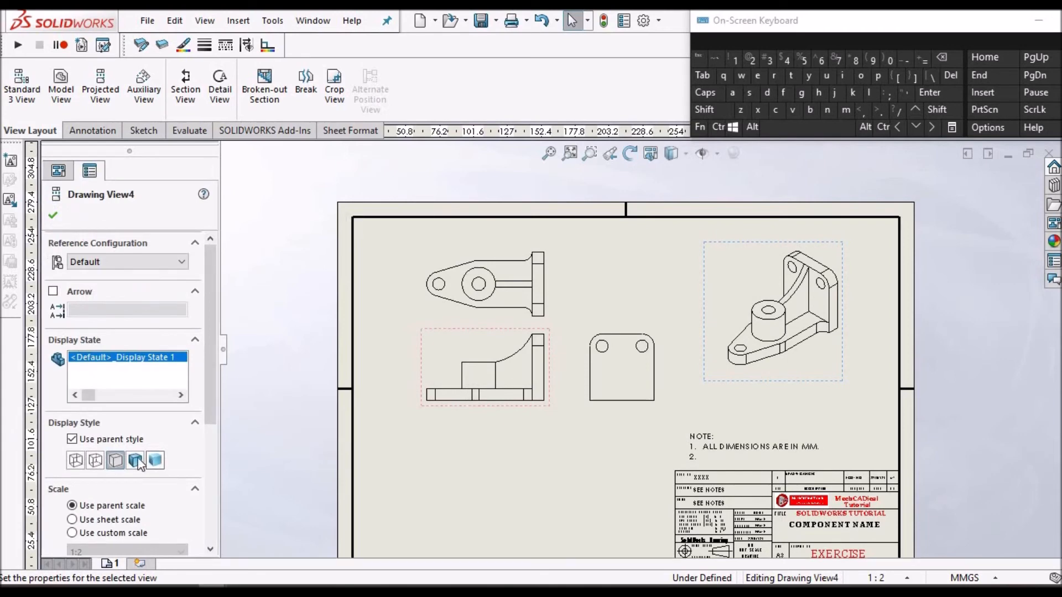
left_click(133, 458)
left_click(53, 215)
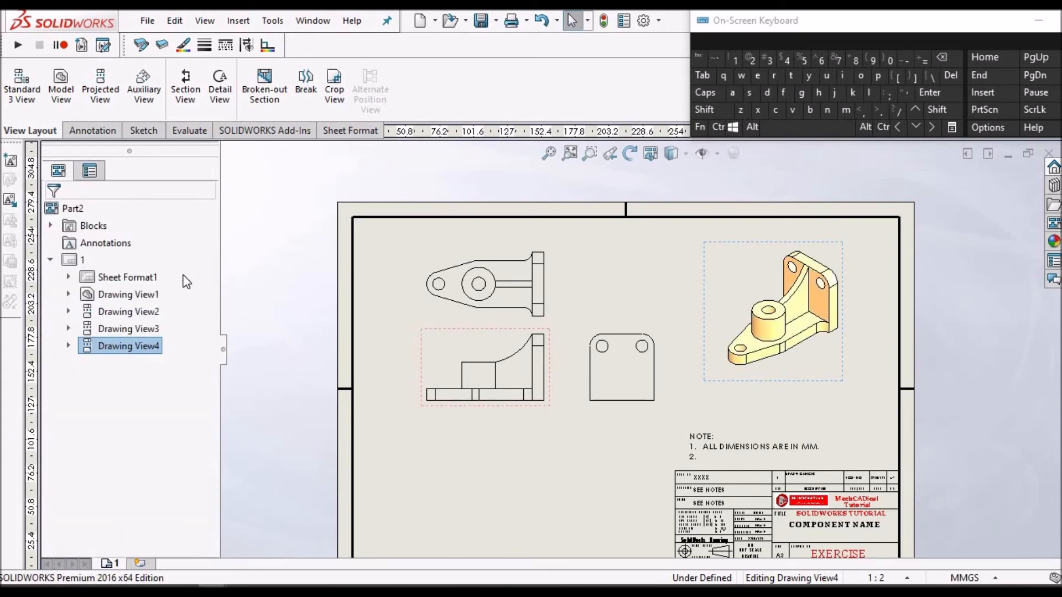
Step: Add center marks to the boss and the rounded-end hole in the top view and to both plate holes in the end view
scroll(540, 344, "down", 3)
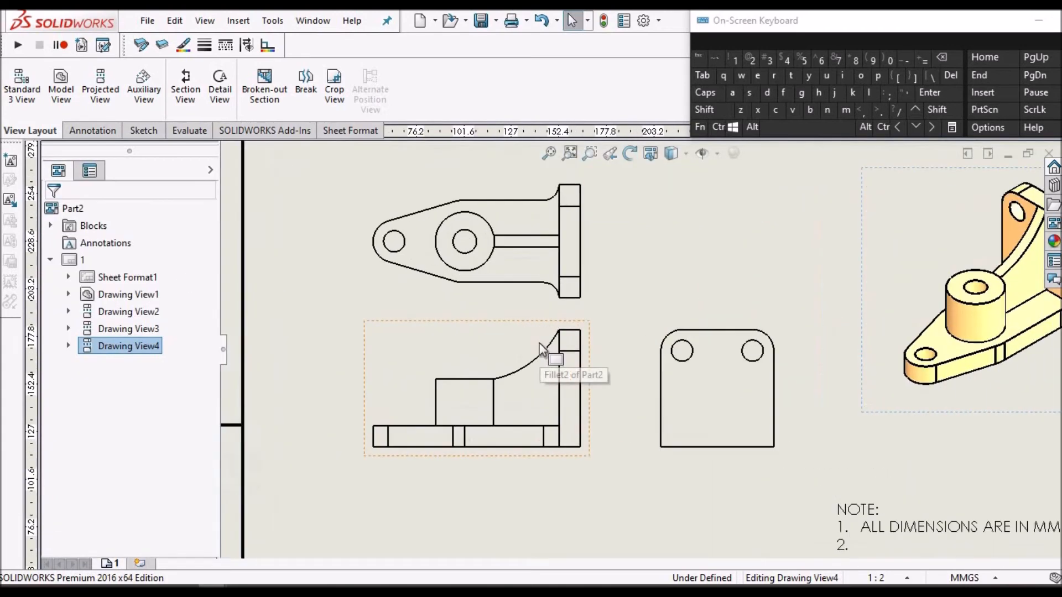
left_click(92, 130)
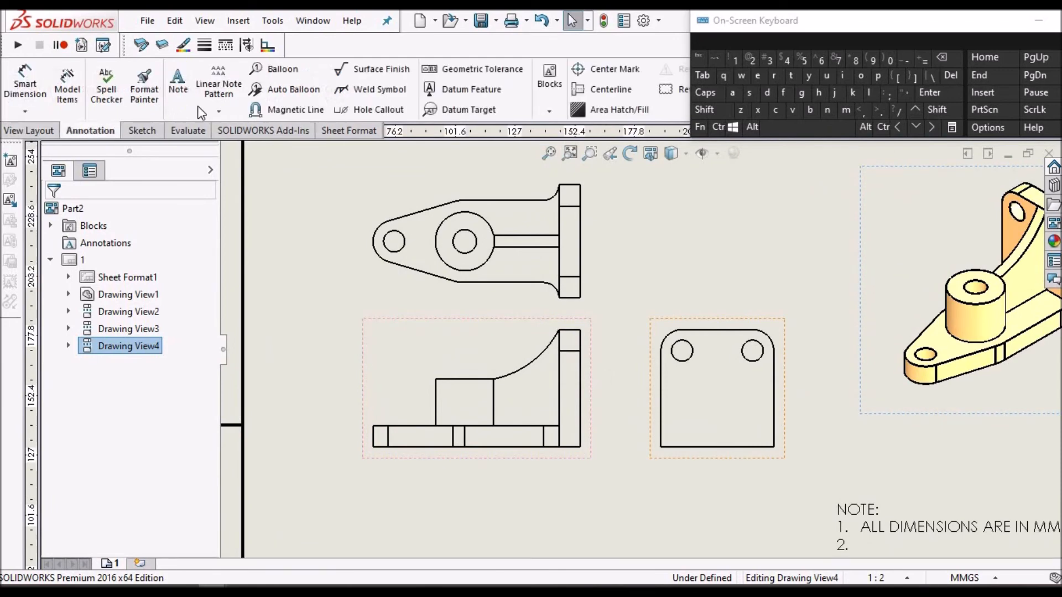
left_click(592, 72)
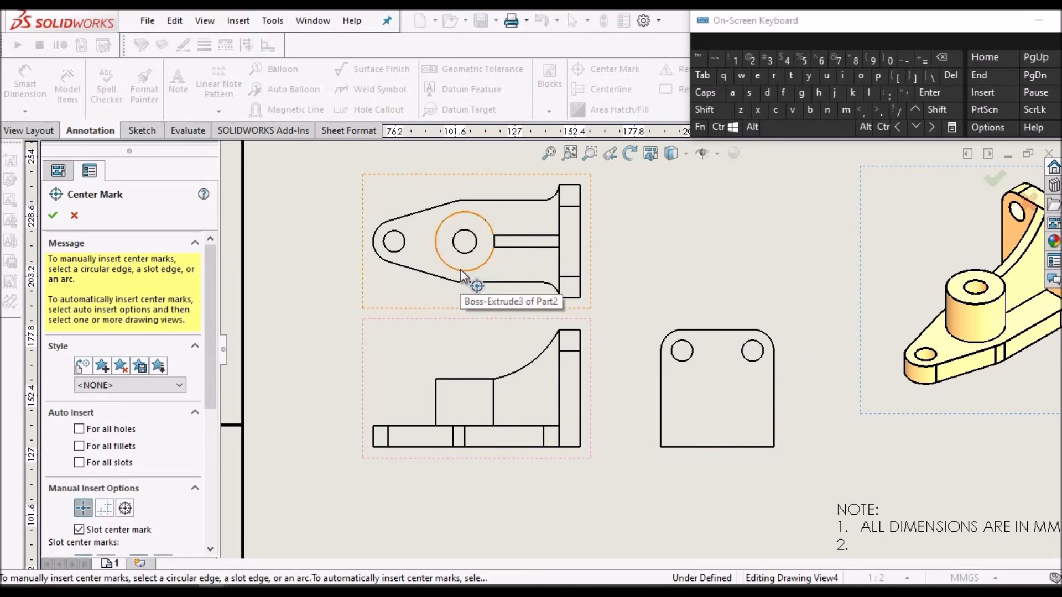
left_click(460, 270)
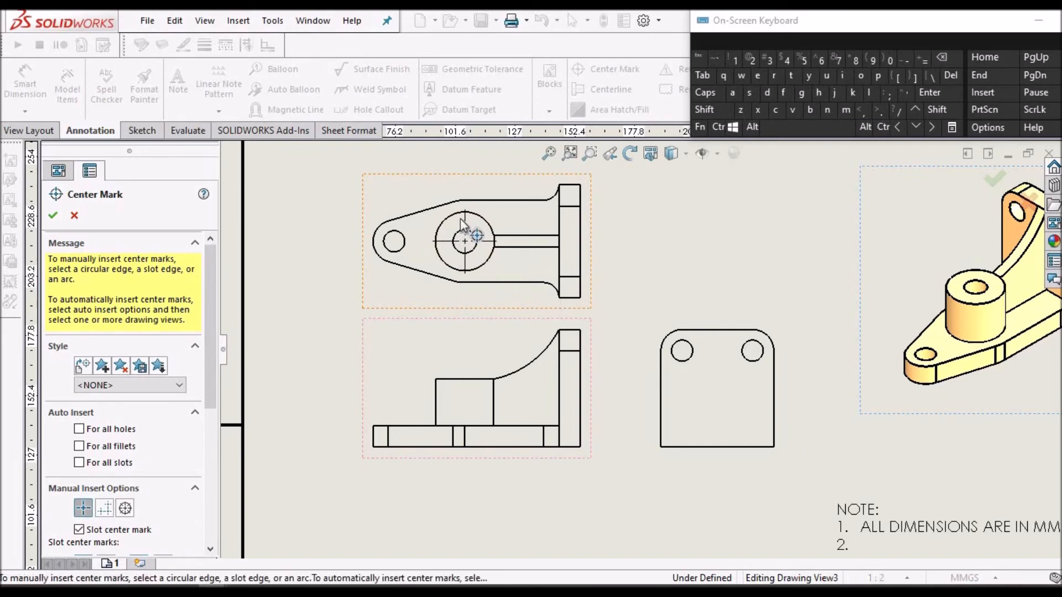
left_click(393, 254)
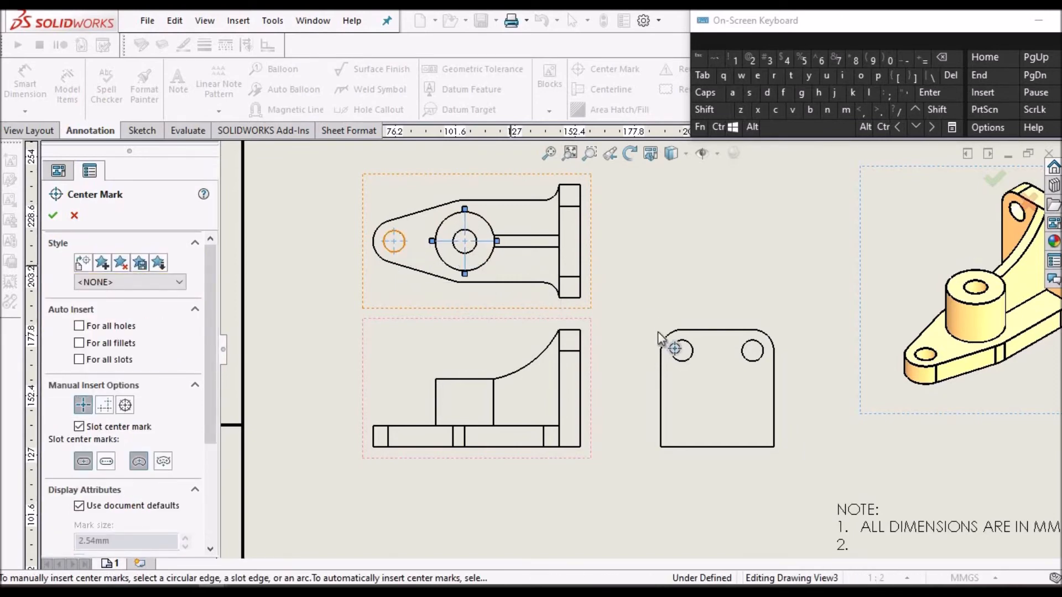
left_click(688, 357)
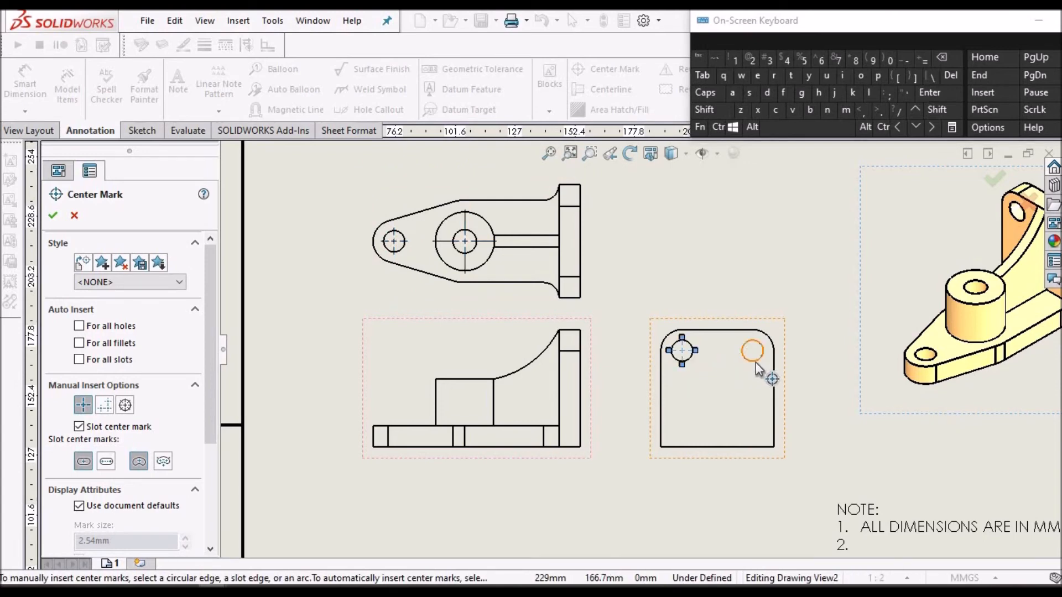
left_click(756, 365)
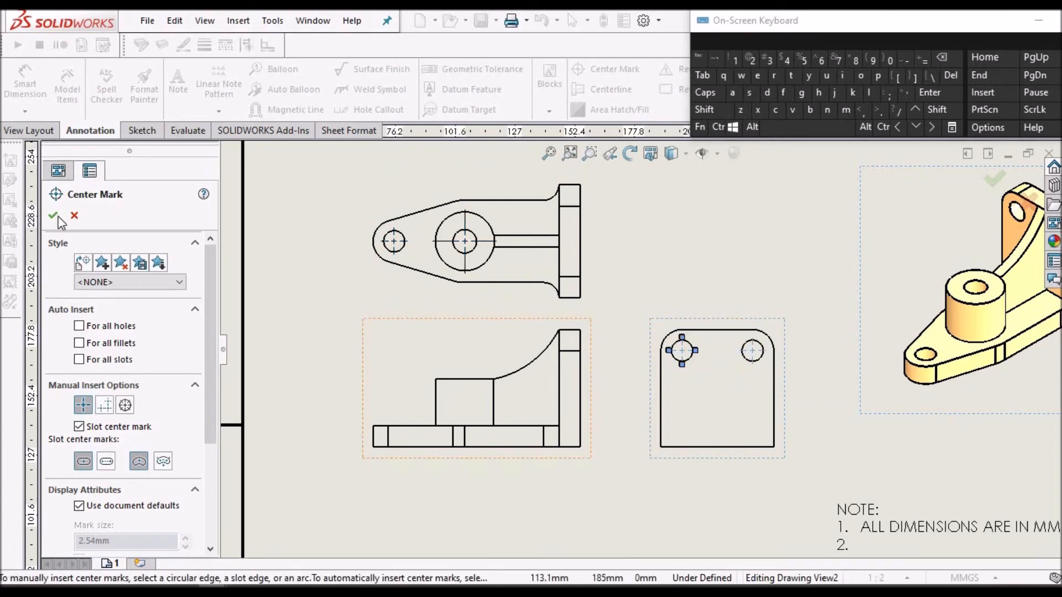
Step: Add a vertical centerline through the boss in the side view and move that view slightly lower, away from the top view
left_click(598, 91)
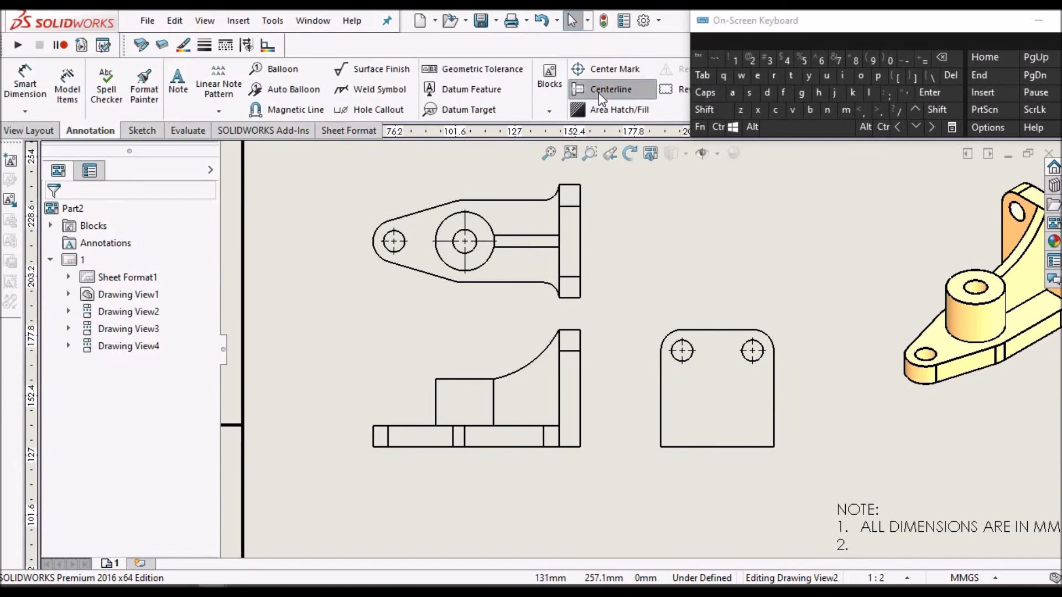
left_click(469, 406)
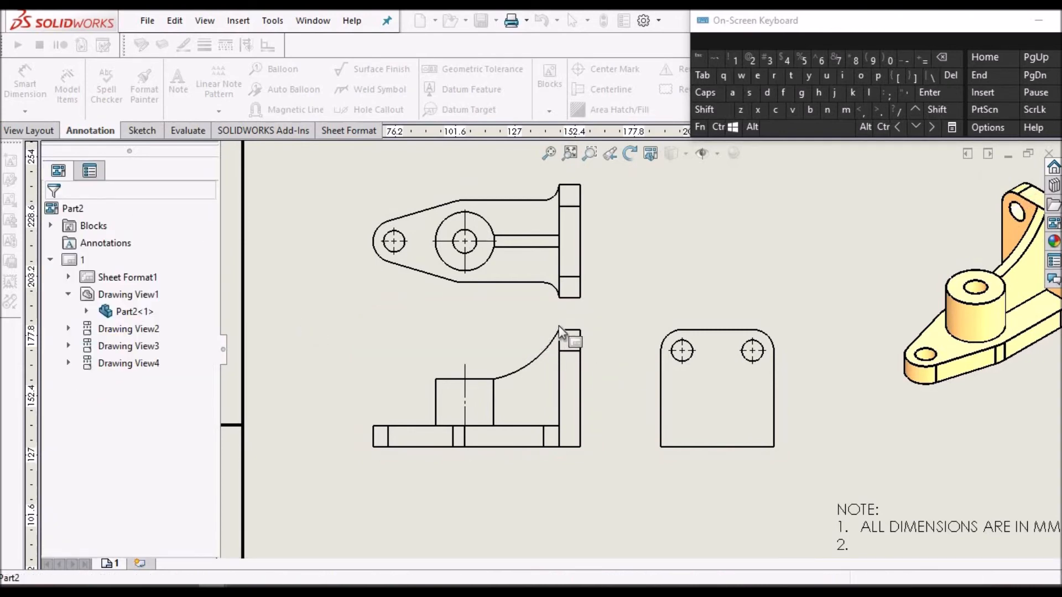
scroll(615, 370, "up", 1)
mouse_move(594, 443)
left_mouse_down()
mouse_move(561, 494)
mouse_move(578, 482)
left_mouse_up()
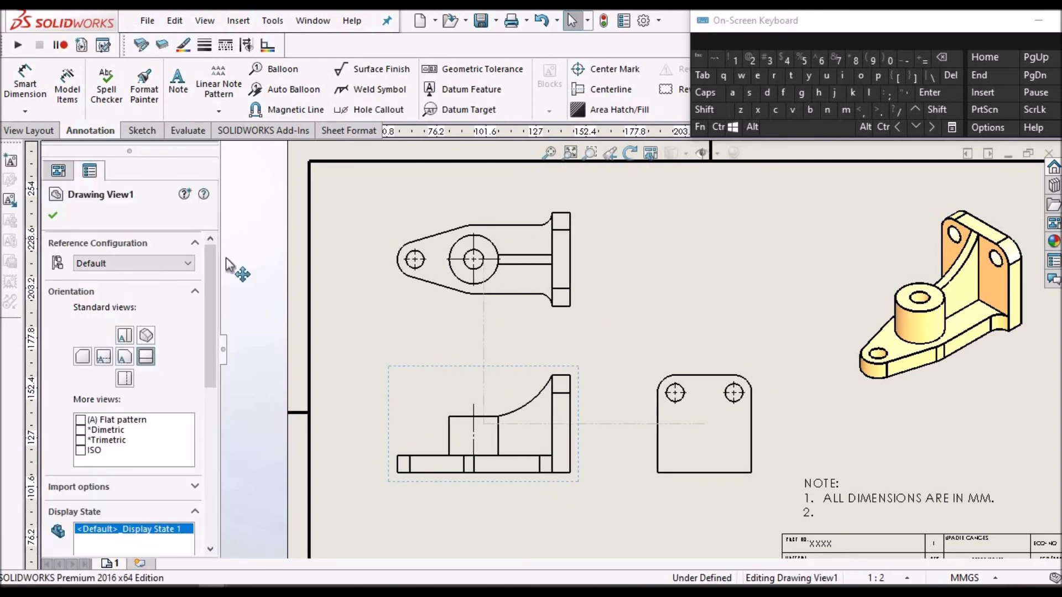
left_click(242, 261)
scroll(619, 439, "up", 1)
scroll(619, 439, "down", 2)
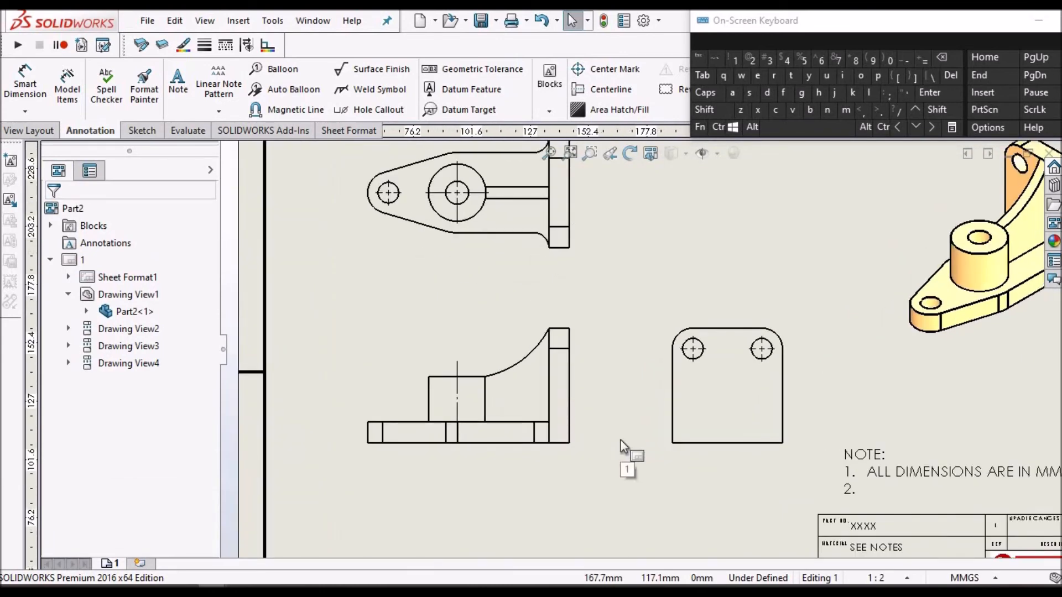
Step: Dimension the bracket's overall length below the side view and its overall height beside the upright plate
left_click(43, 92)
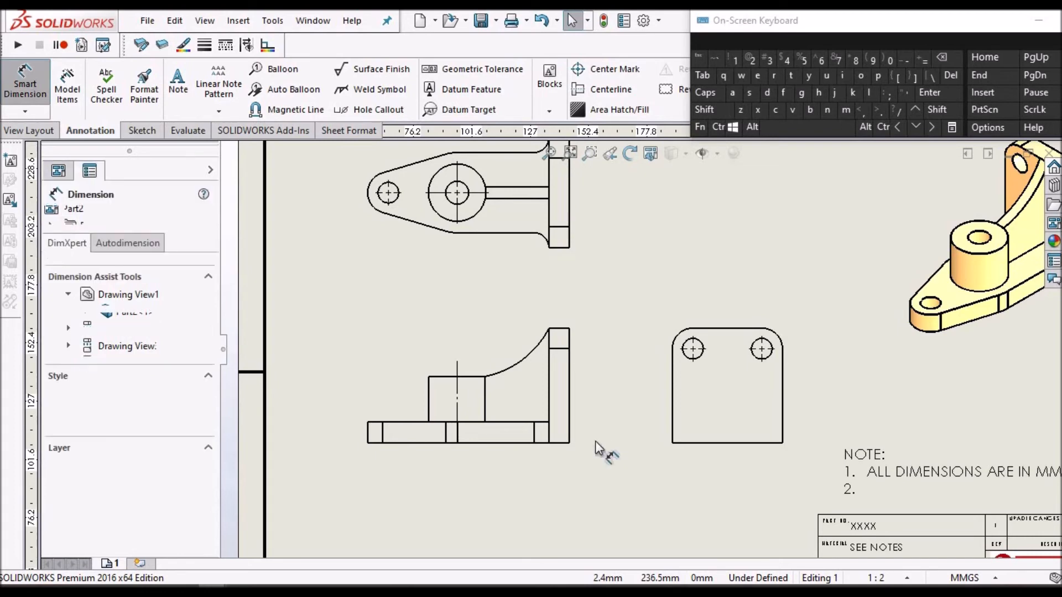
scroll(595, 447, "down", 1)
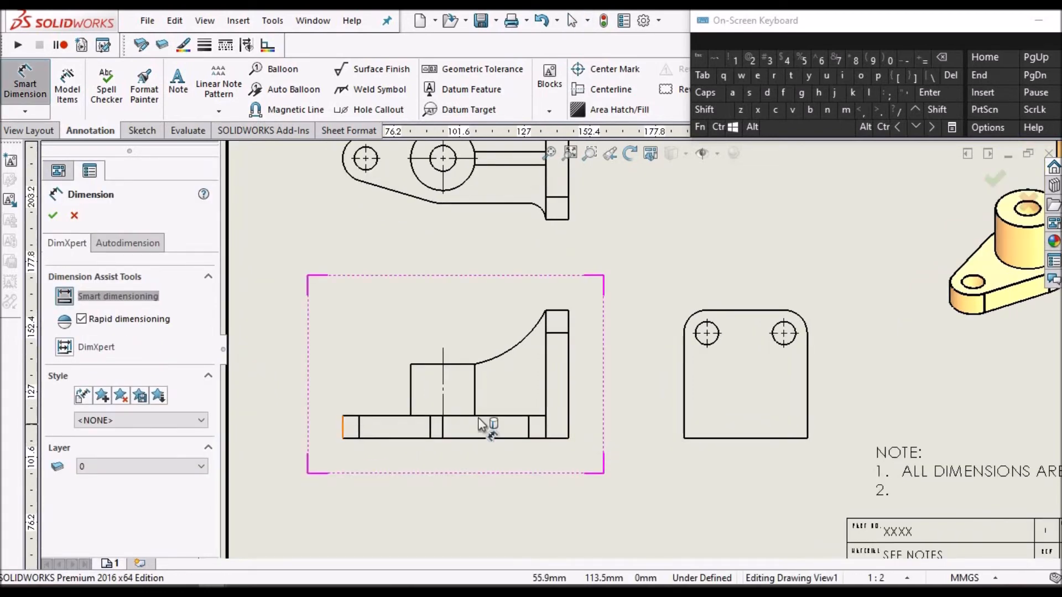
left_click(569, 380)
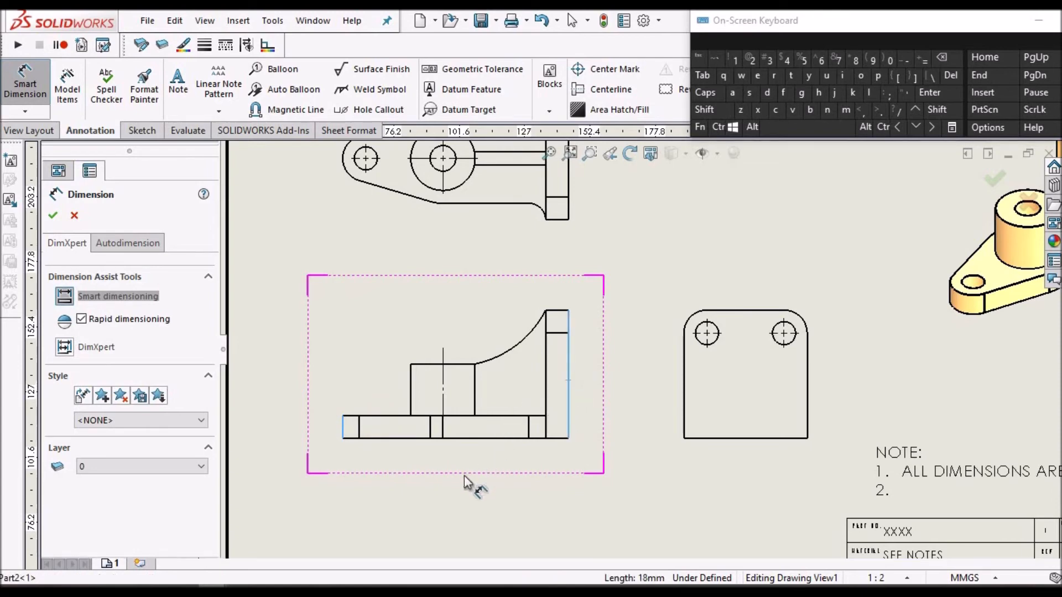
left_click(463, 476)
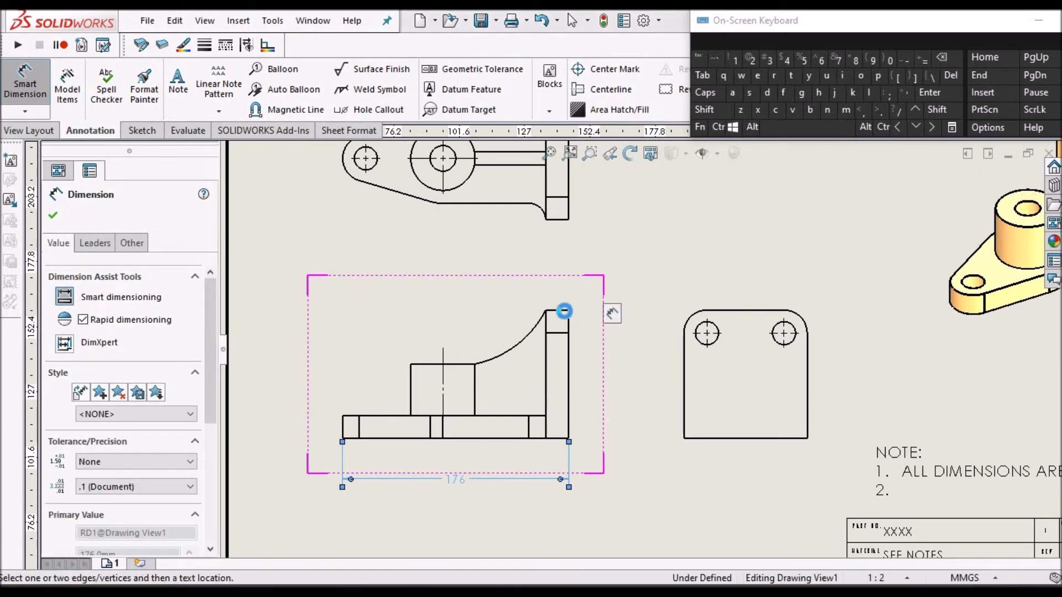
left_click(555, 311)
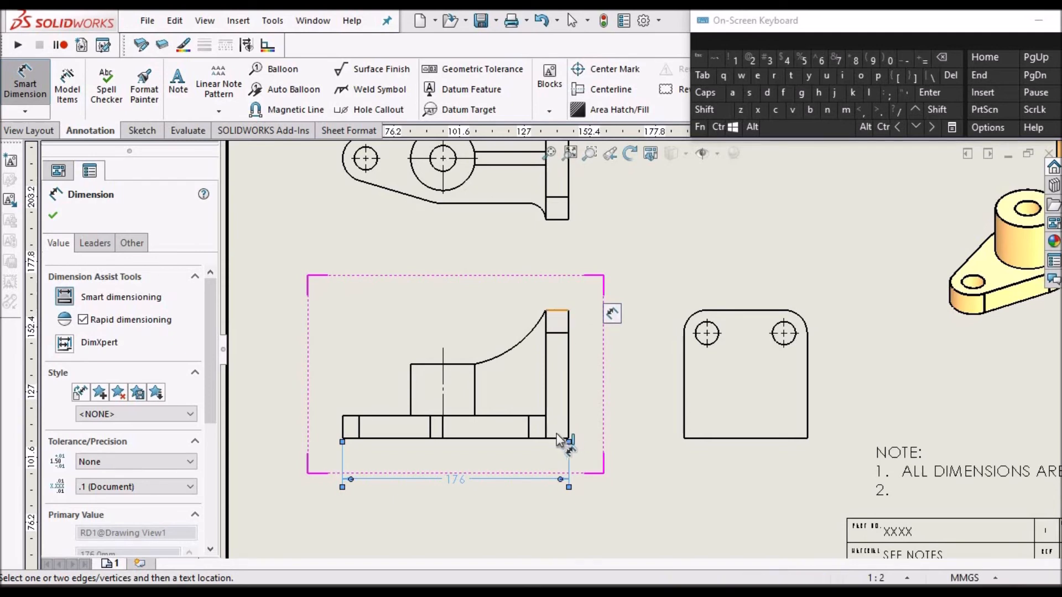
left_click(553, 440)
left_click(621, 366)
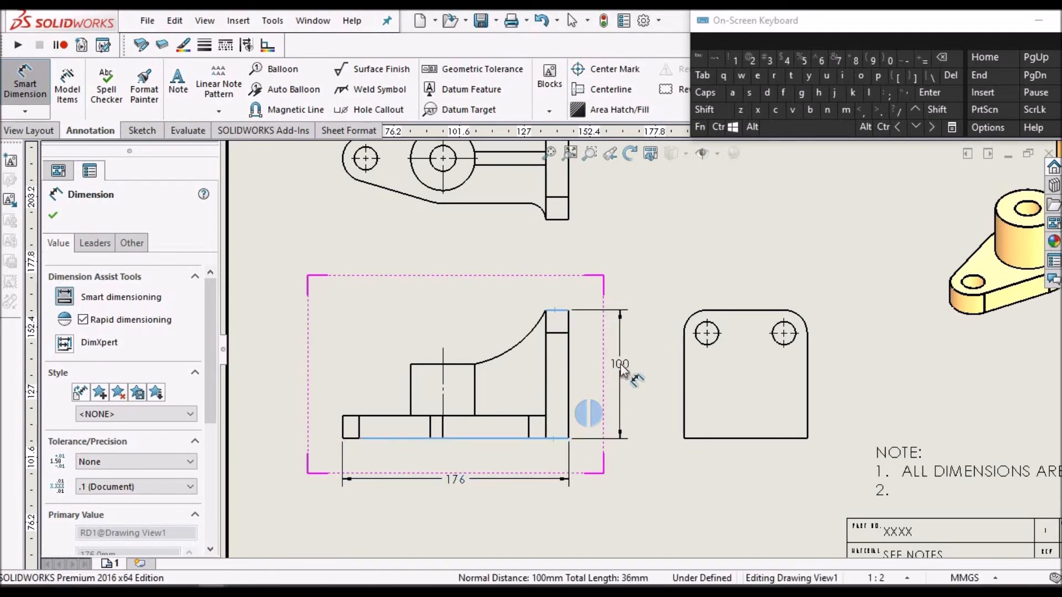
Step: Dimension the upright plate's width below the end view
left_click(763, 439)
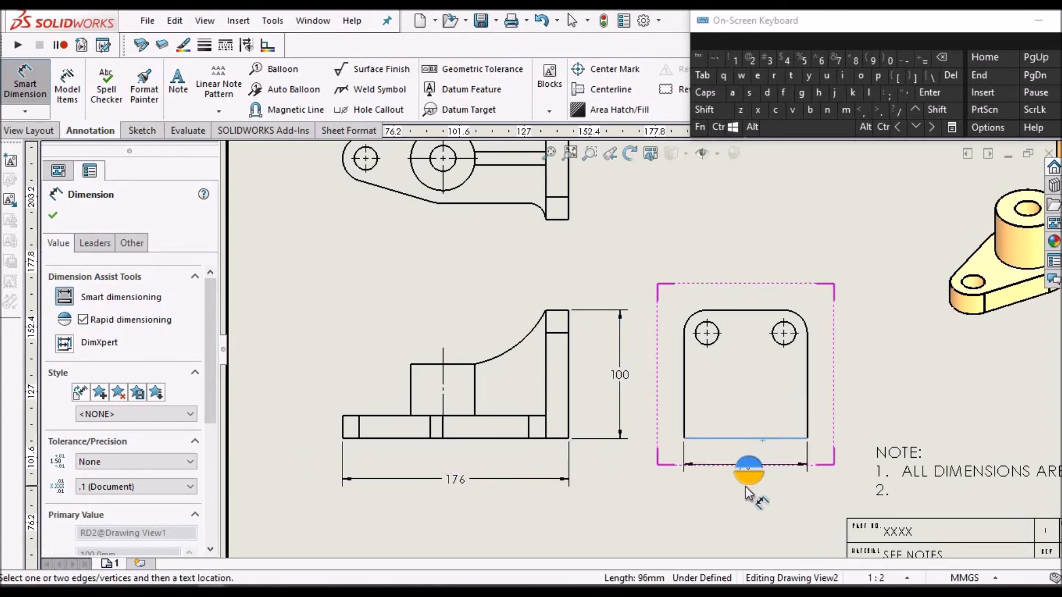
left_click(748, 470)
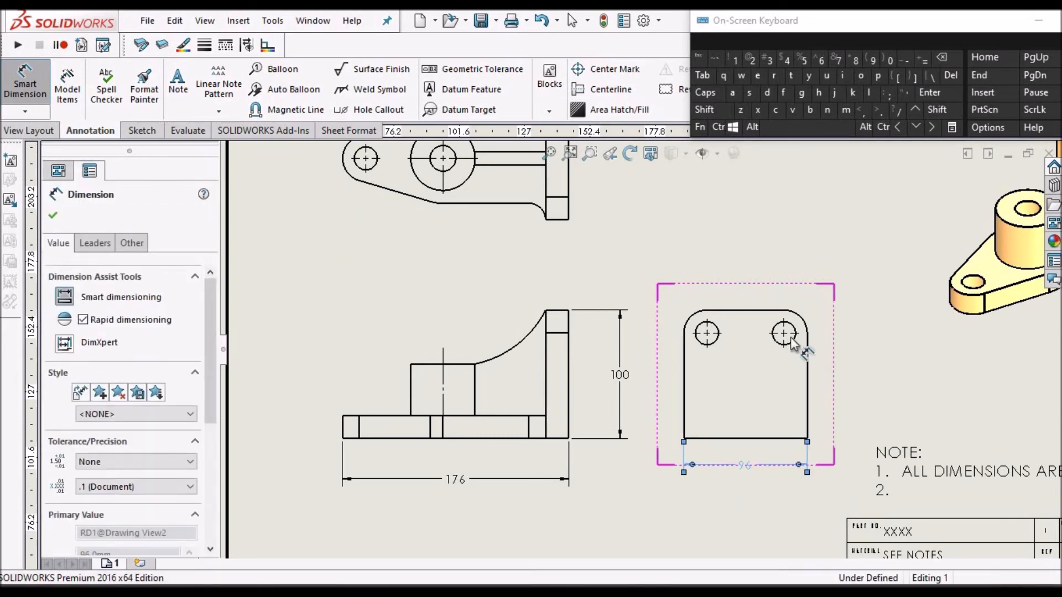
left_click(670, 313)
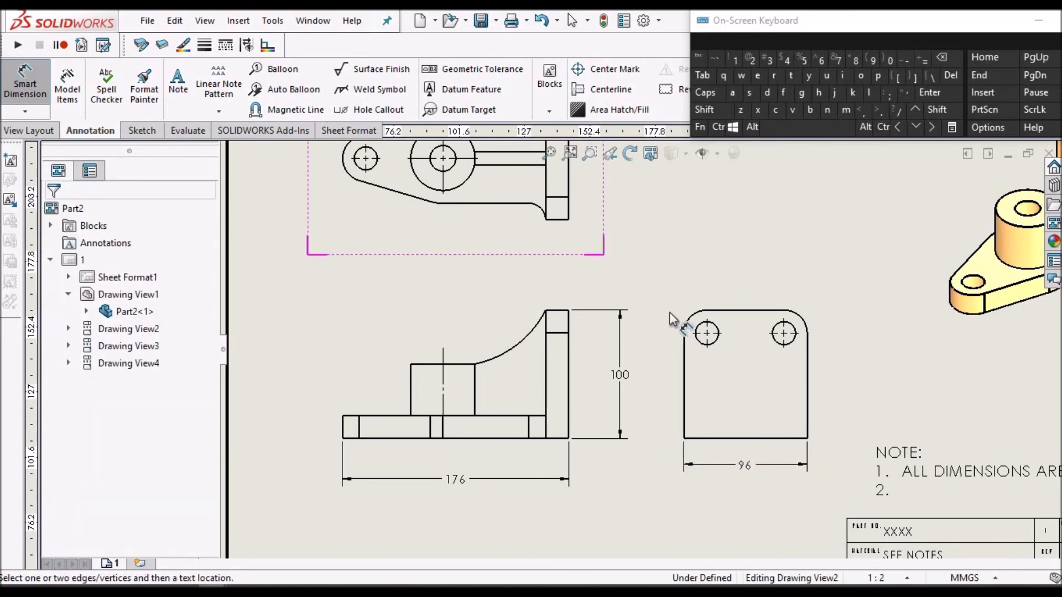
Step: Dimension the boss's outer circle in the top view with a radius placed below the tapered base
key("f")
scroll(578, 304, "down", 2)
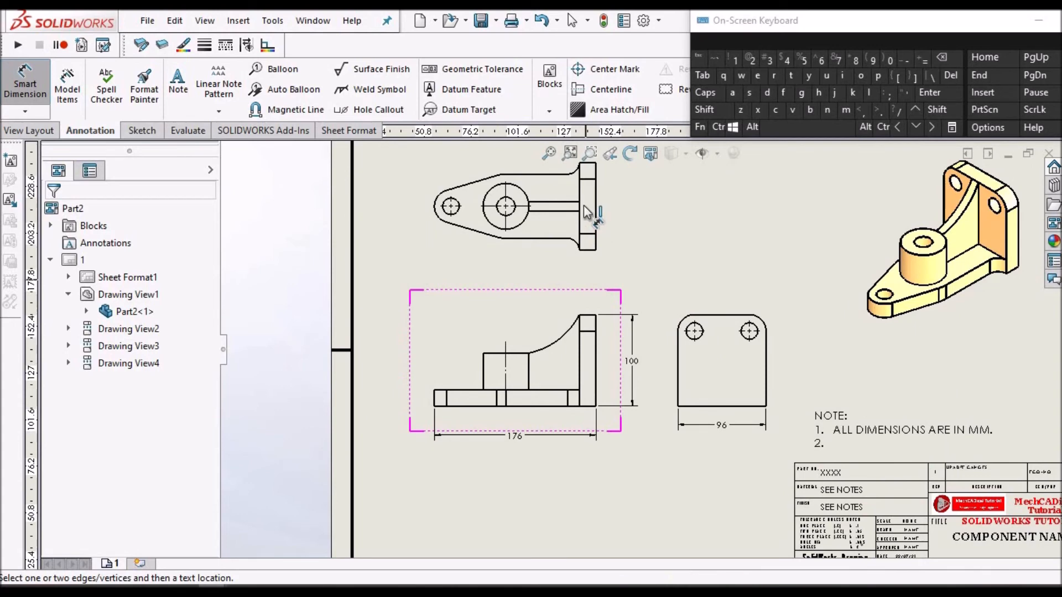
key("f")
scroll(658, 277, "down", 3)
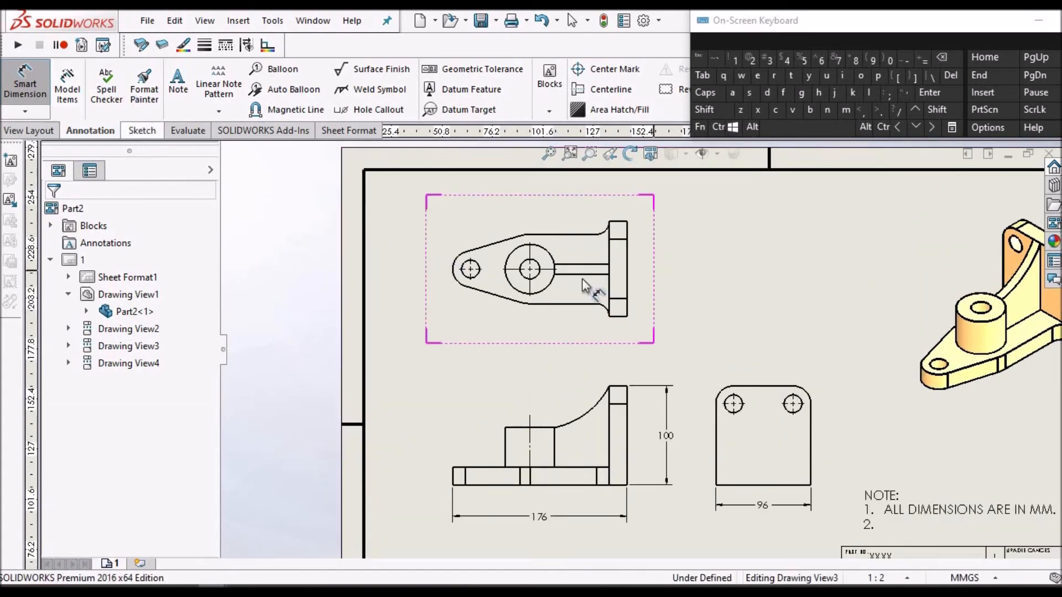
left_click(25, 83)
scroll(688, 339, "up", 1)
scroll(584, 283, "down", 2)
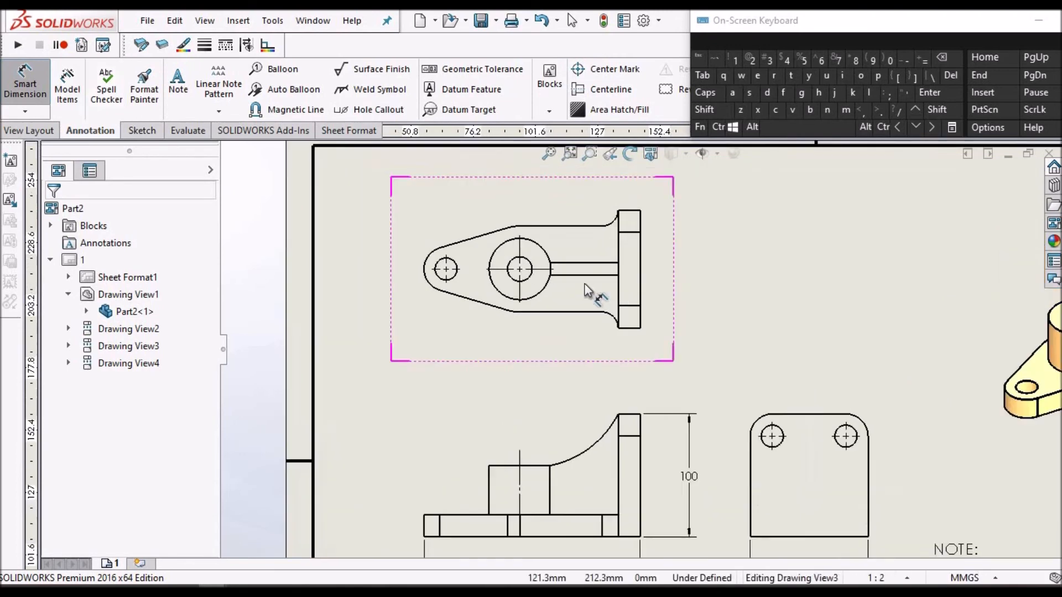
scroll(566, 326, "down", 2)
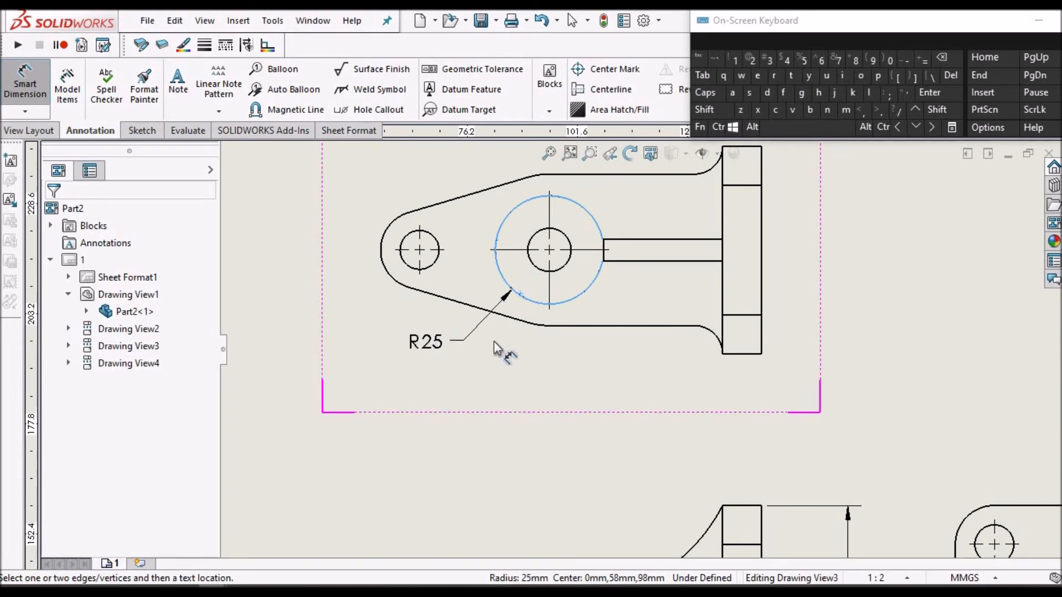
left_click(437, 344)
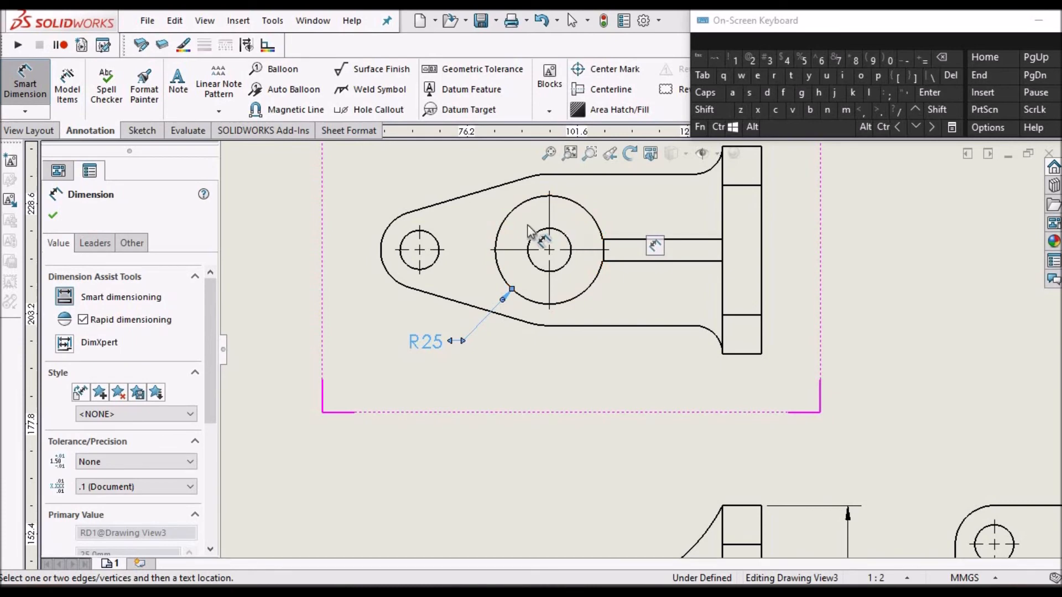
Step: Display the boss's outer radius dimension as a diameter
right_click(433, 350)
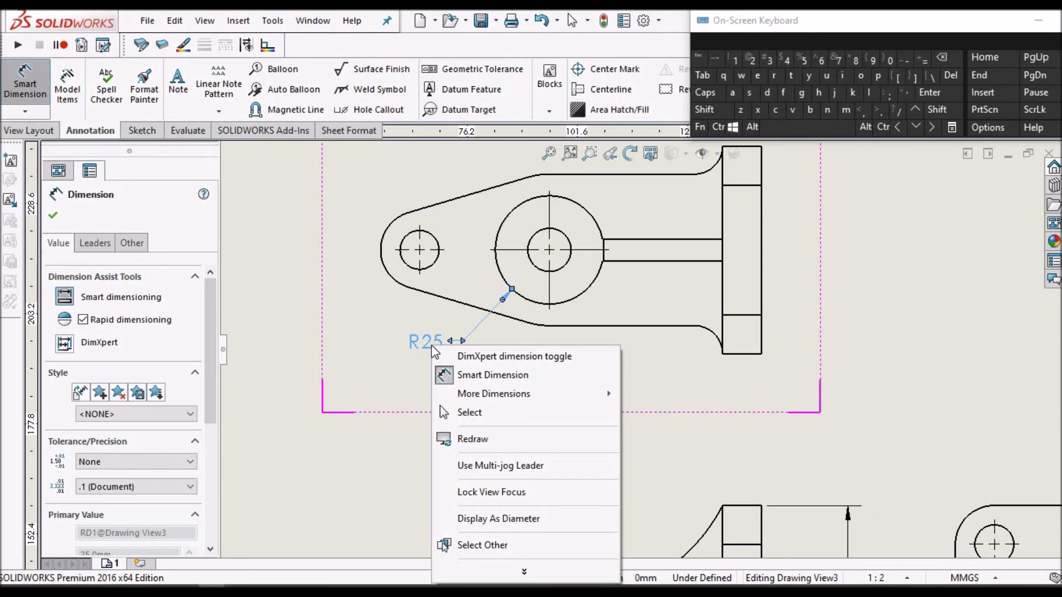
left_click(513, 522)
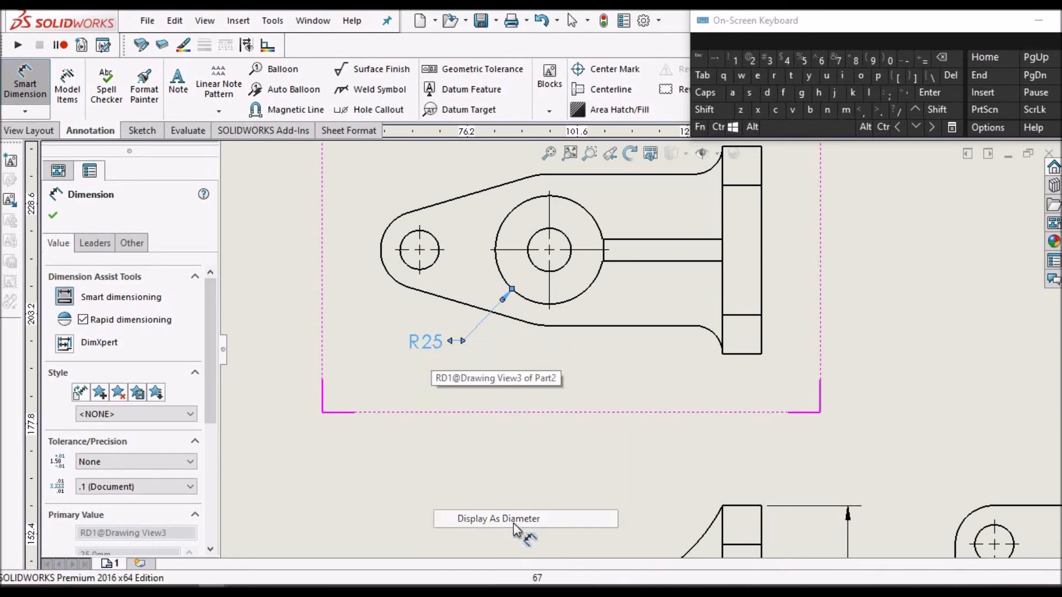
left_click(503, 300)
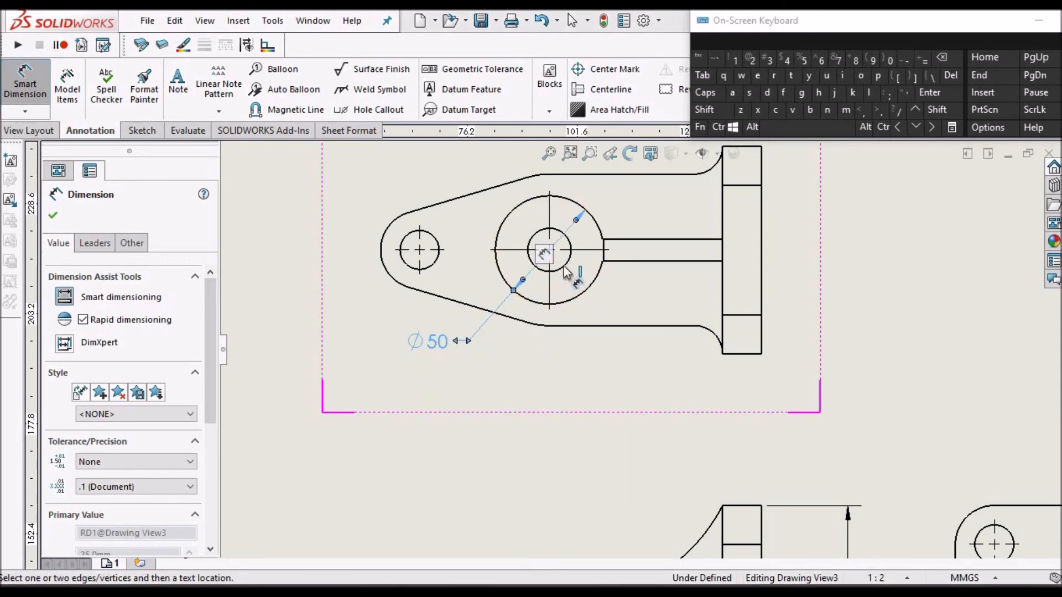
Step: Dimension the diameter of the boss's central hole in the top view, with the text above the tapered base edge
scroll(578, 258, "up", 2)
scroll(575, 257, "down", 2)
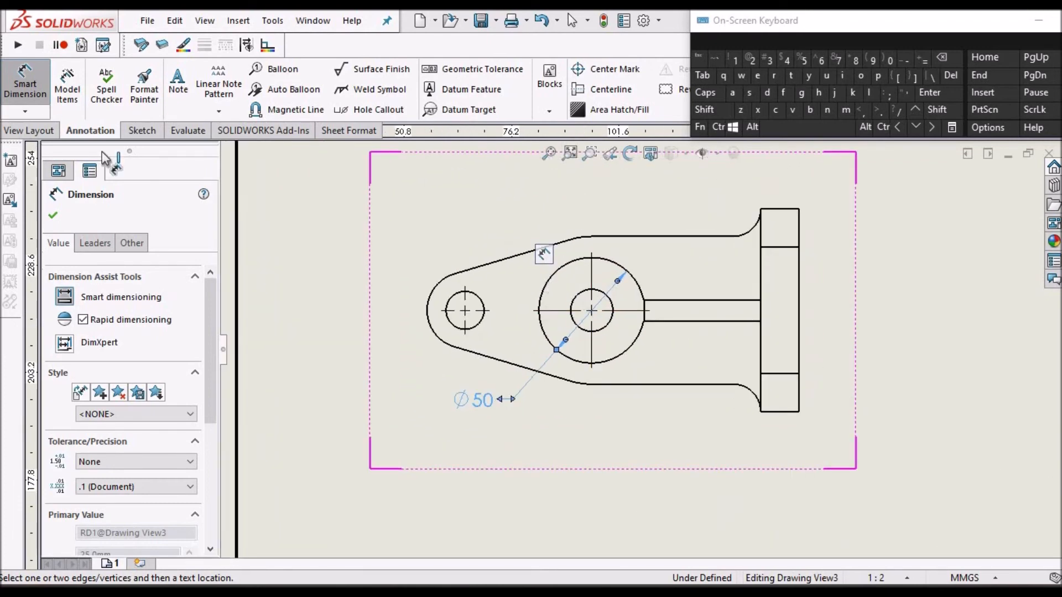
left_click(583, 297)
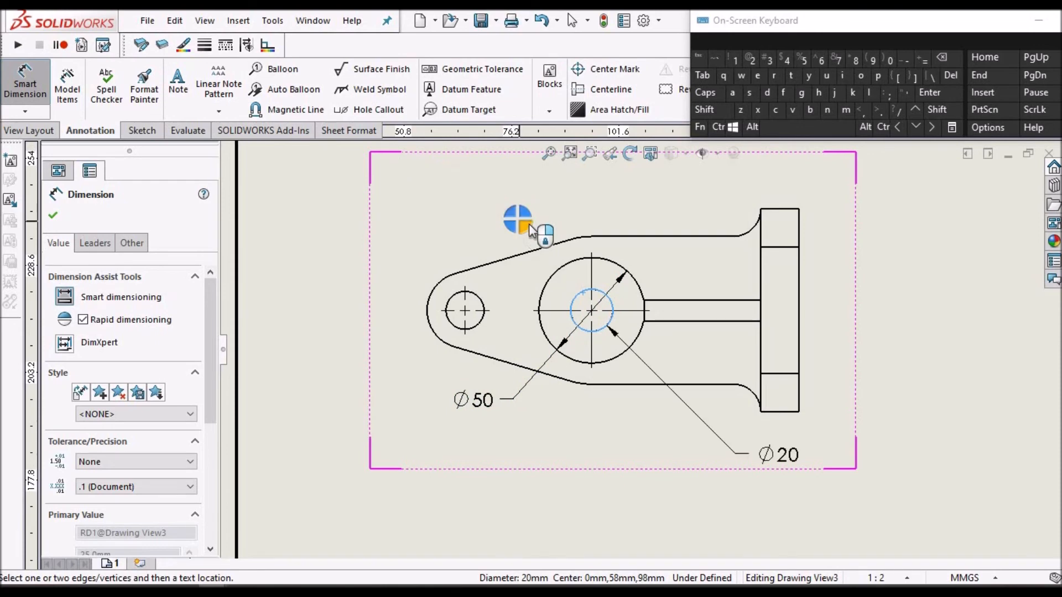
scroll(531, 230, "down", 1)
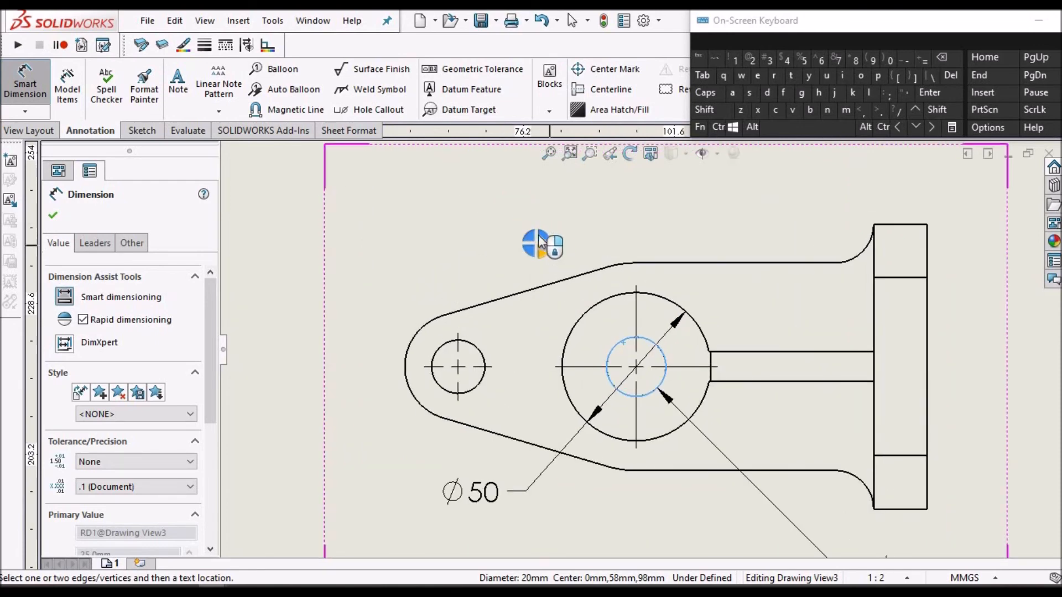
scroll(541, 245, "down", 2)
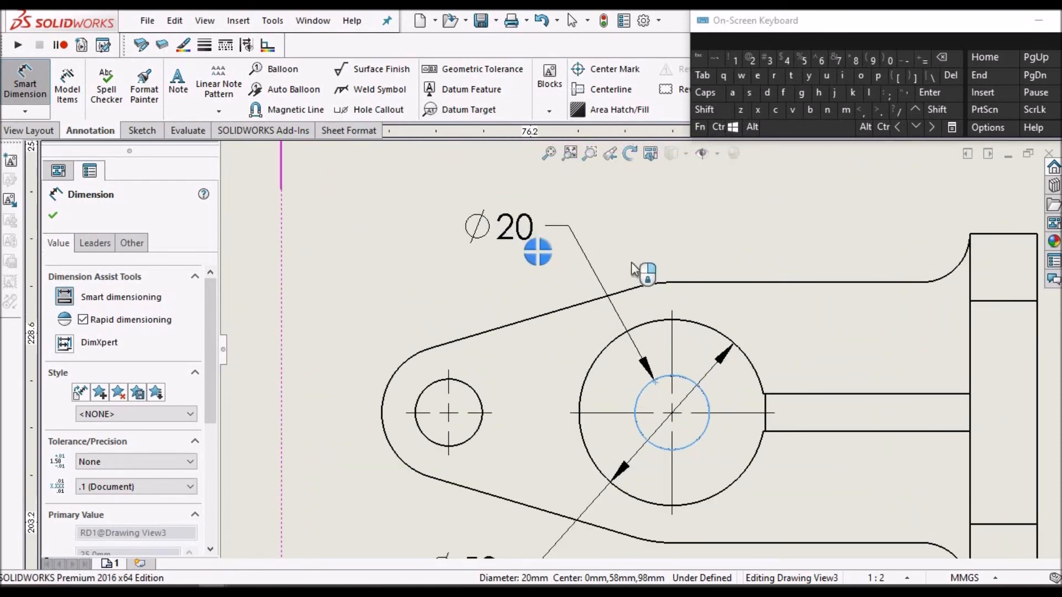
left_click(635, 269)
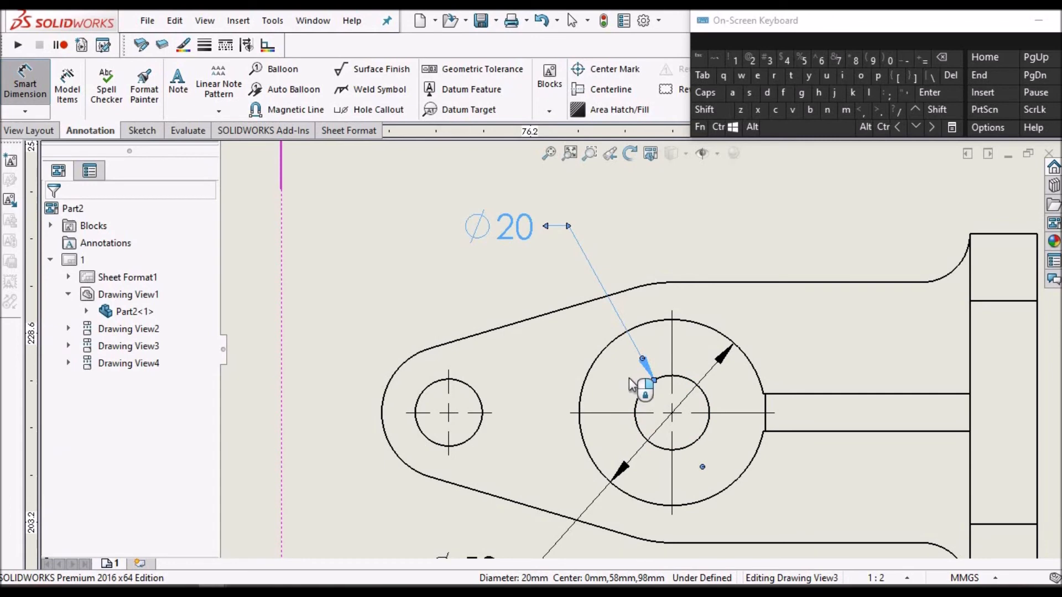
Step: Dimension the radius of the arc joining the base's lower tapered and straight edges in the top view, with the text below it
scroll(639, 458, "up", 3)
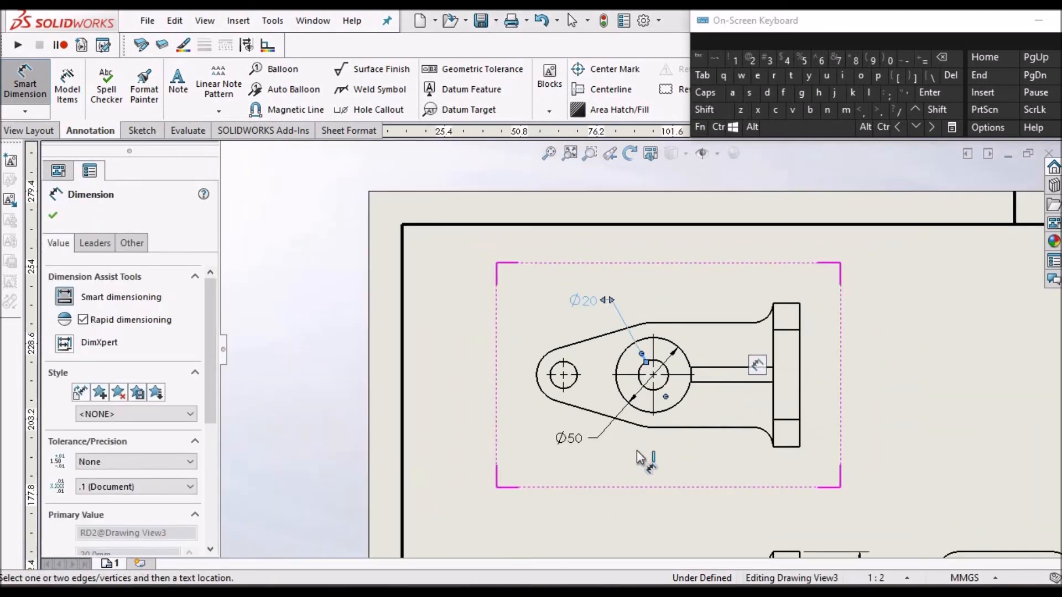
scroll(642, 442, "down", 4)
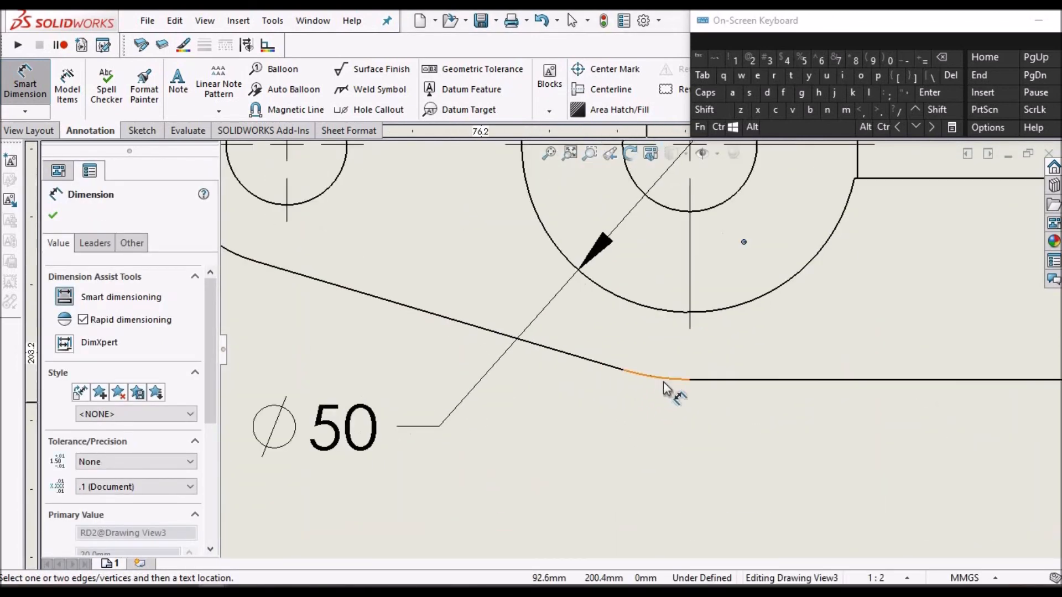
left_click(667, 386)
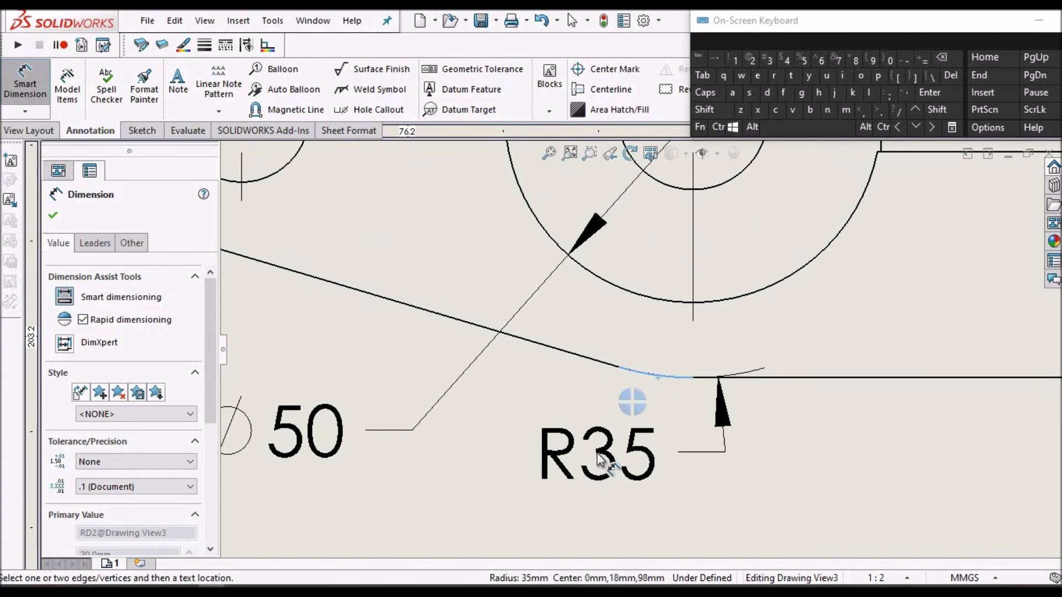
scroll(600, 462, "up", 3)
scroll(604, 405, "down", 3)
left_click(566, 412)
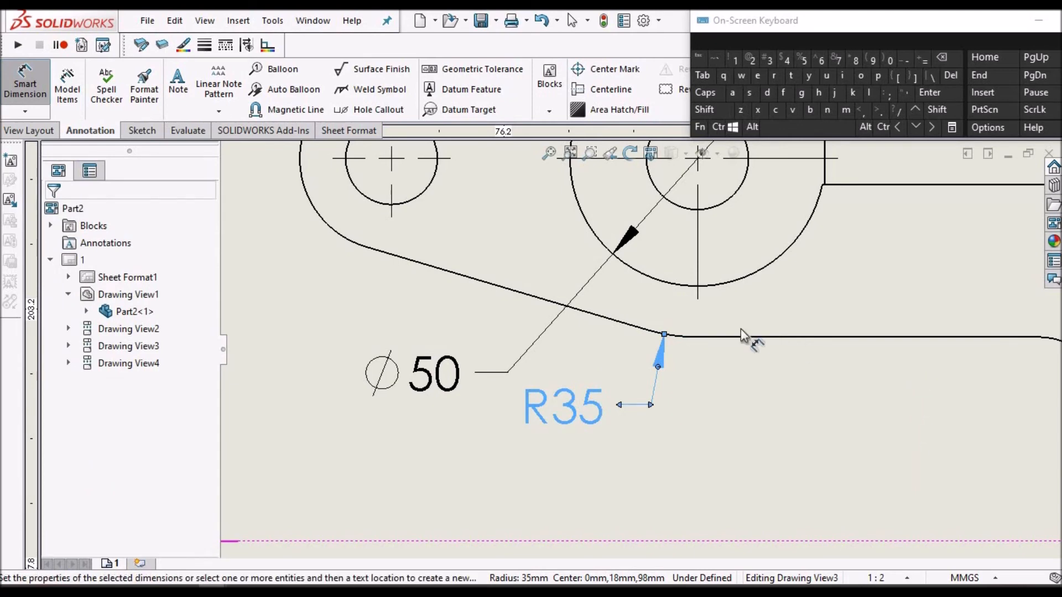
Step: Dimension the radius of the lower fillet between the base and the upright plate in the top view
scroll(934, 370, "up", 3)
scroll(826, 352, "down", 1)
scroll(826, 352, "down", 3)
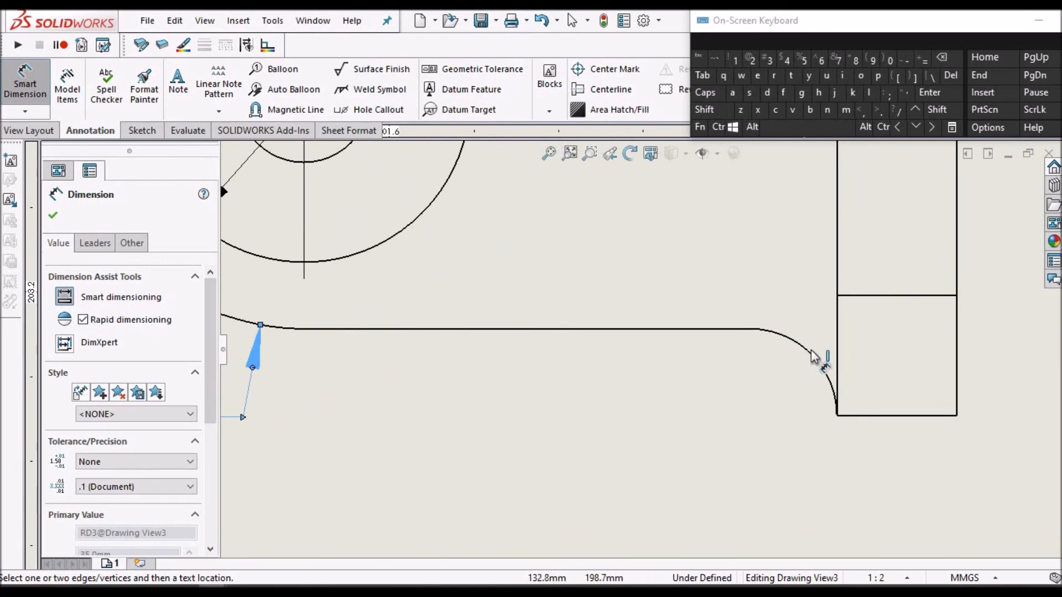
left_click(812, 360)
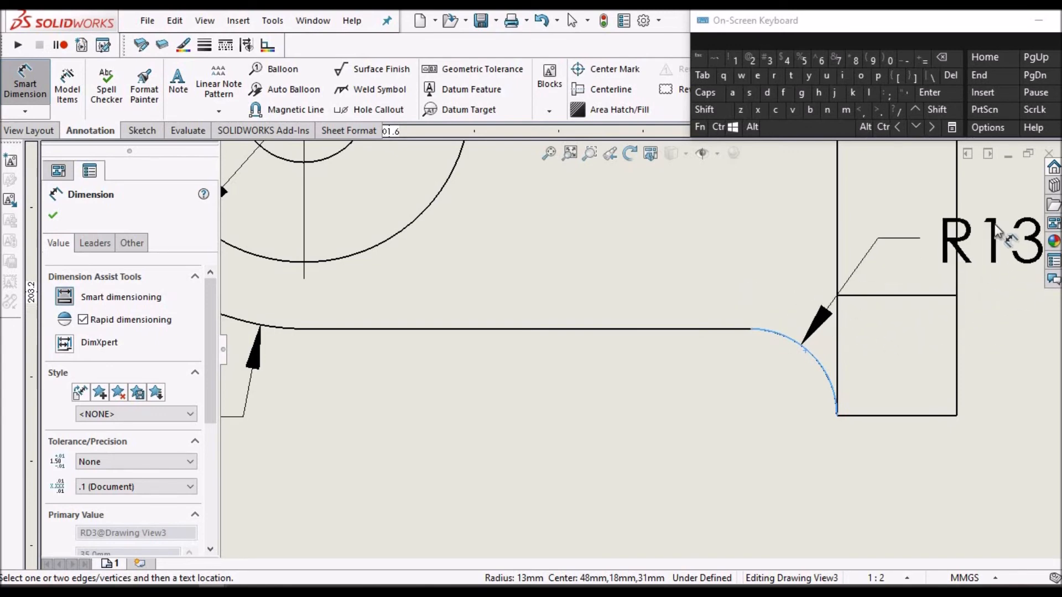
left_click(986, 217)
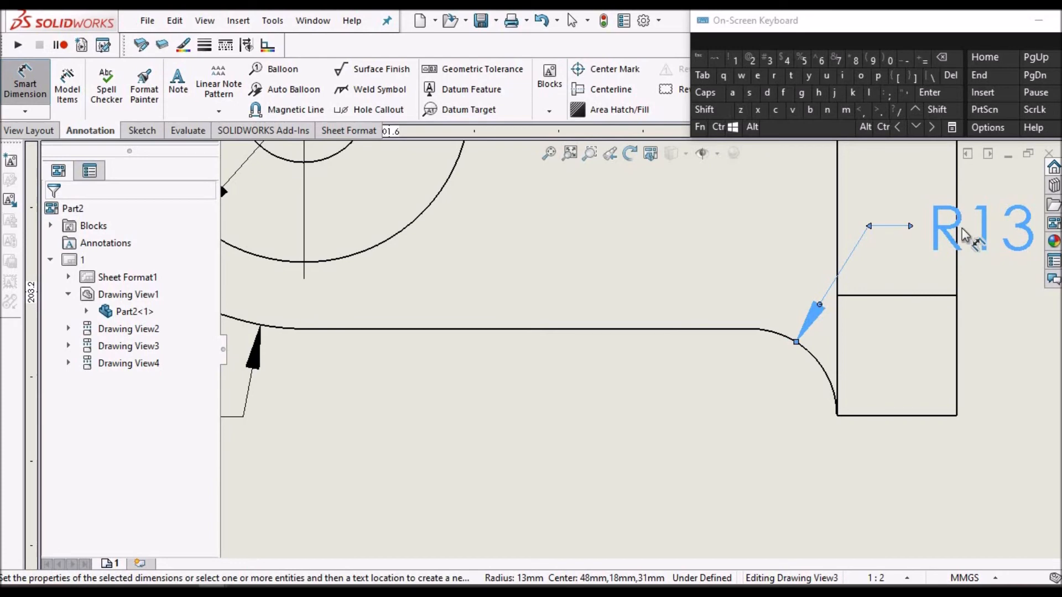
Step: Reposition the lower fillet's radius text below the base's straight edge, beside the upright plate
left_click(937, 255)
scroll(642, 354, "up", 1)
mouse_move(965, 251)
left_mouse_down()
mouse_move(740, 455)
mouse_move(701, 434)
mouse_move(758, 403)
mouse_move(728, 404)
mouse_move(599, 472)
mouse_move(580, 469)
mouse_move(590, 466)
mouse_move(595, 481)
left_mouse_up()
scroll(723, 406, "up", 5)
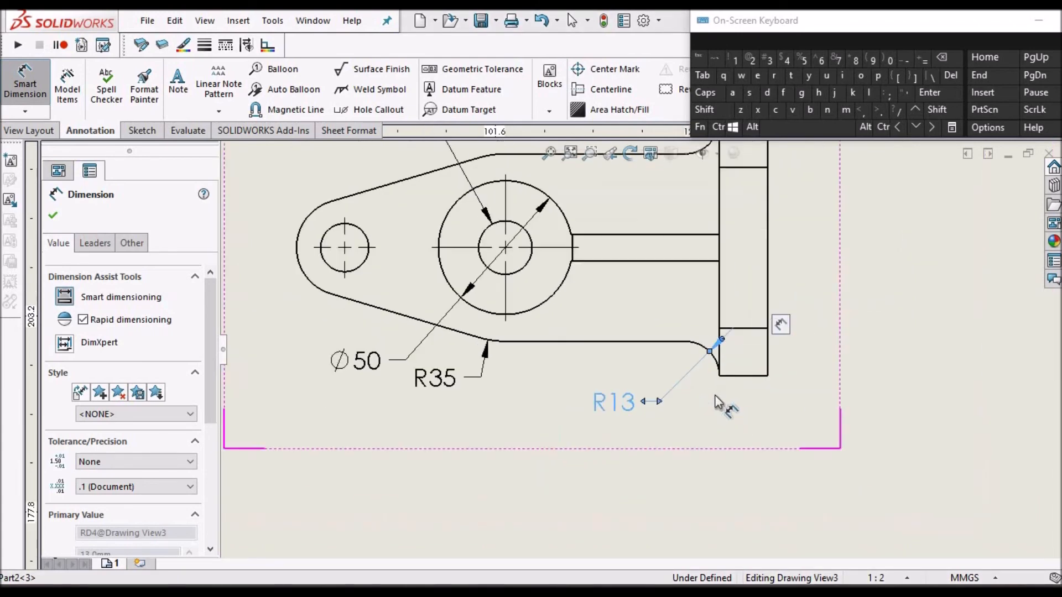
left_click(54, 215)
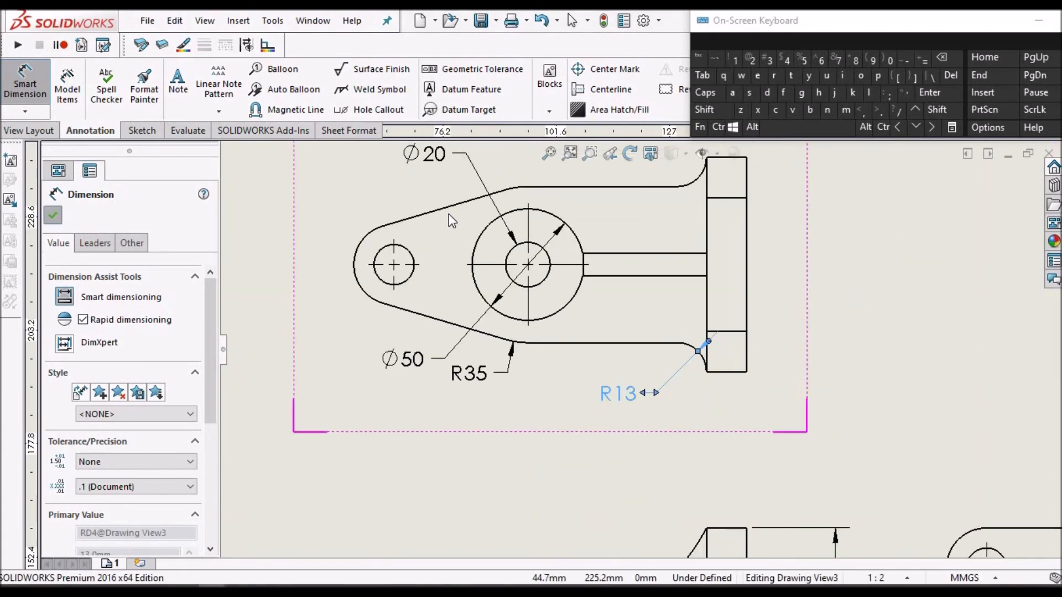
Step: Dimension the horizontal distance from the upright plate's inner face to the boss center, placed above the top view
scroll(581, 249, "up", 1)
scroll(589, 288, "up", 3)
scroll(592, 265, "down", 4)
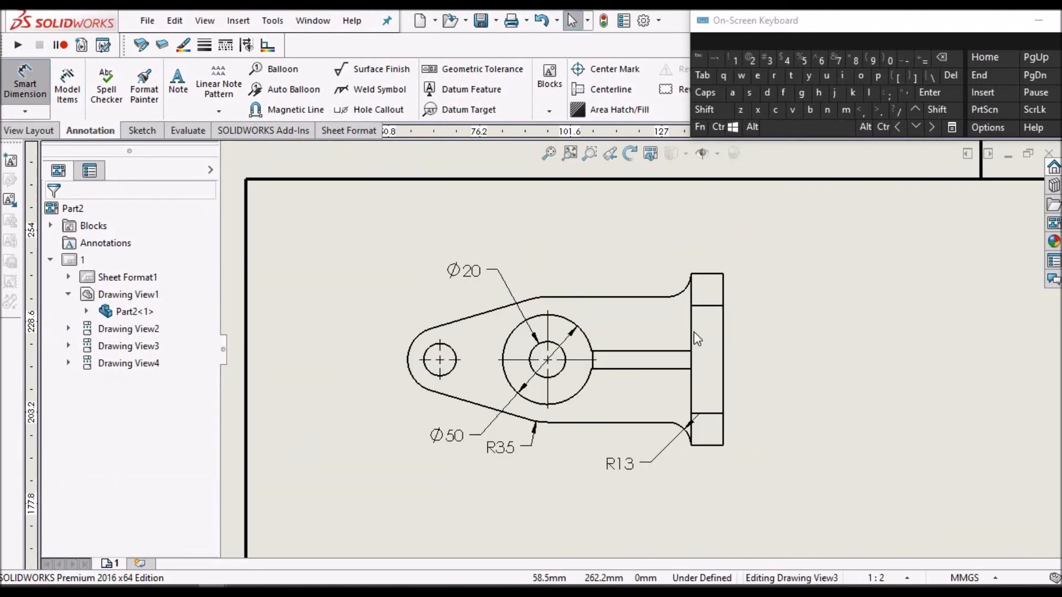
scroll(689, 313, "down", 1)
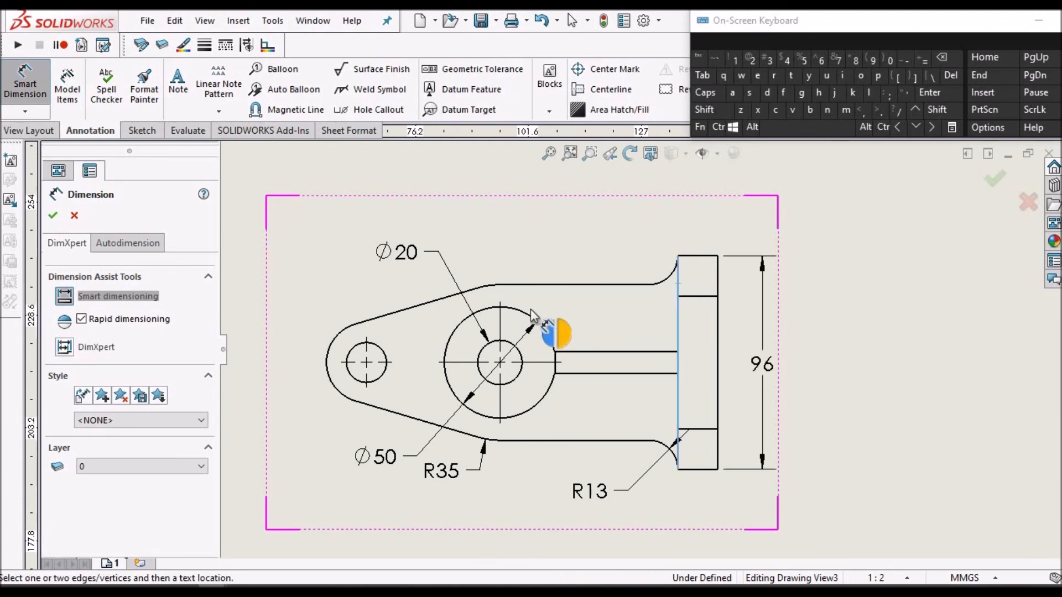
left_click(542, 328)
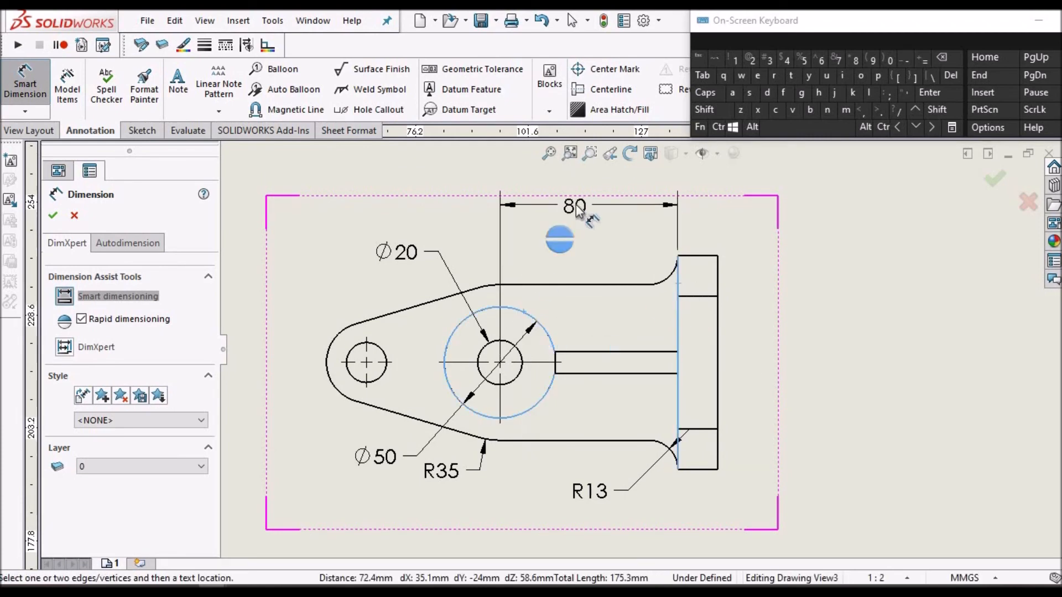
left_click(560, 232)
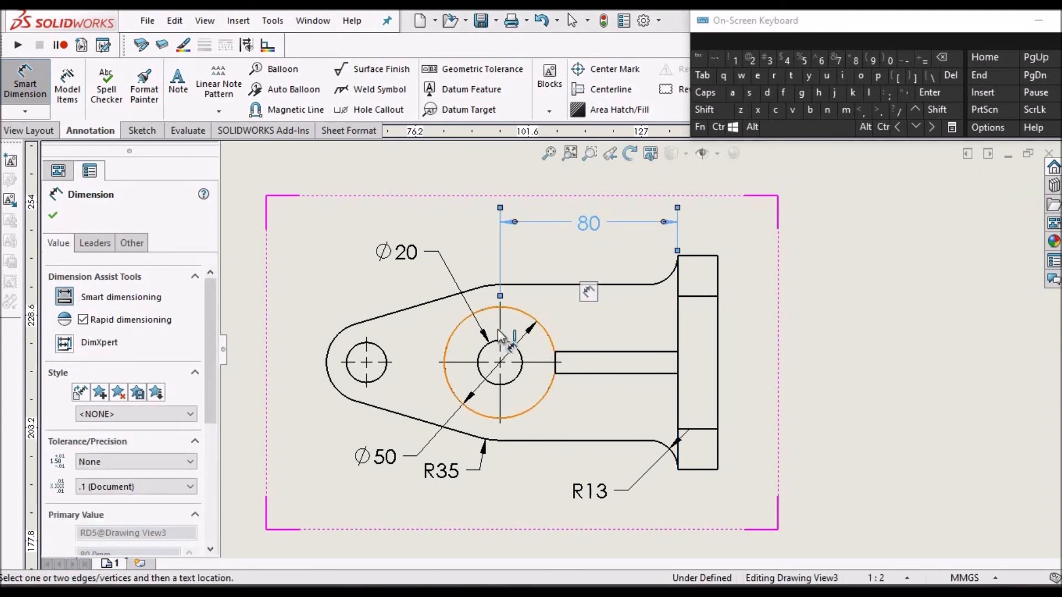
Step: Dimension the horizontal distance between the boss and the small base hole centers, aligned with the existing dimension above the top view
left_click(544, 332)
left_click(377, 352)
left_click(407, 207)
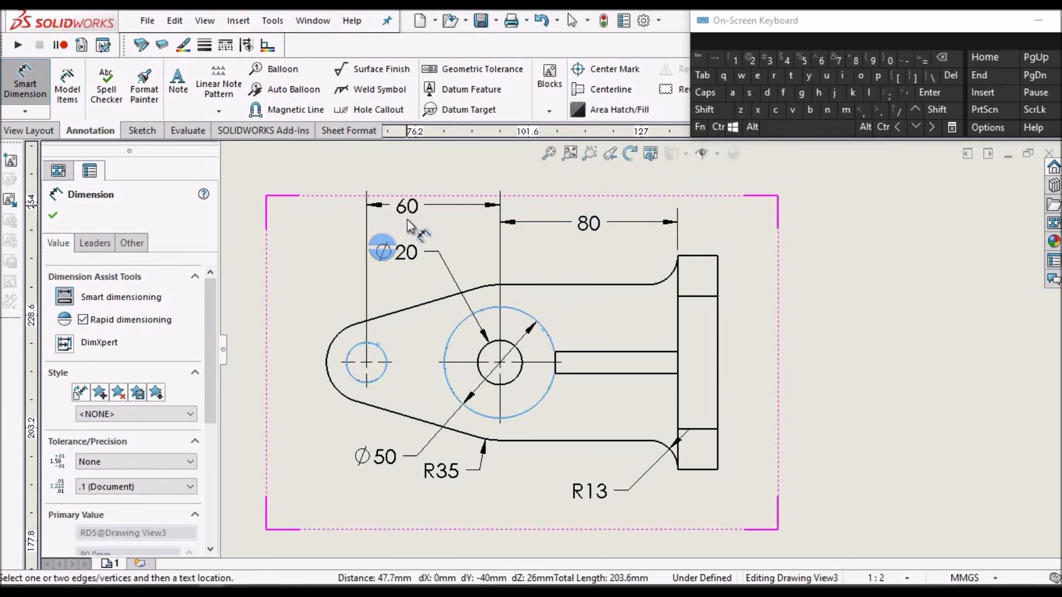
left_click(408, 227)
left_click(53, 216)
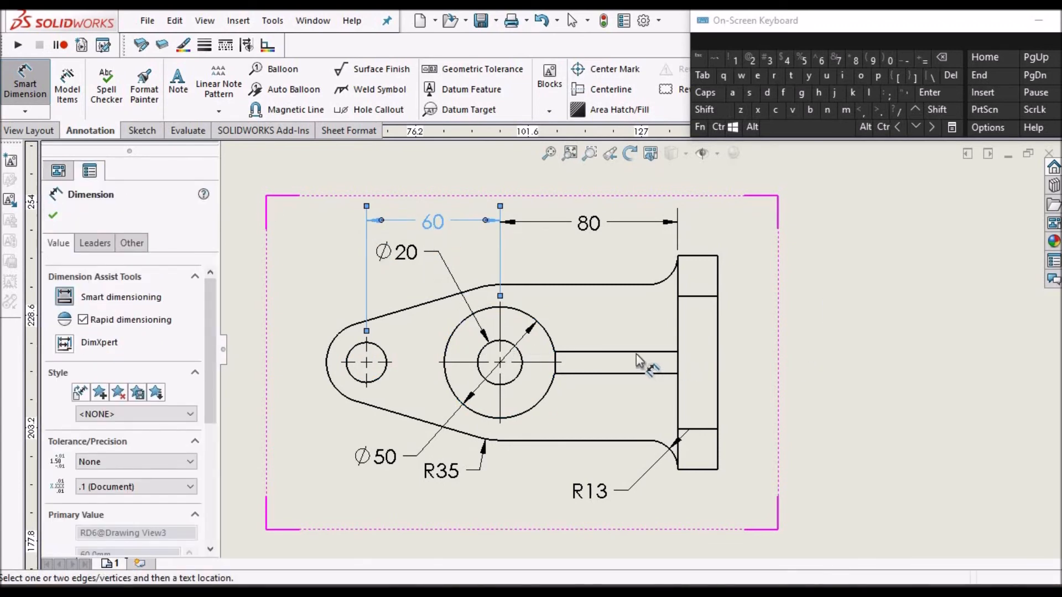
Step: Dimension the rib's thickness in the top view, placing the text beyond the upright plate
scroll(630, 353, "down", 1)
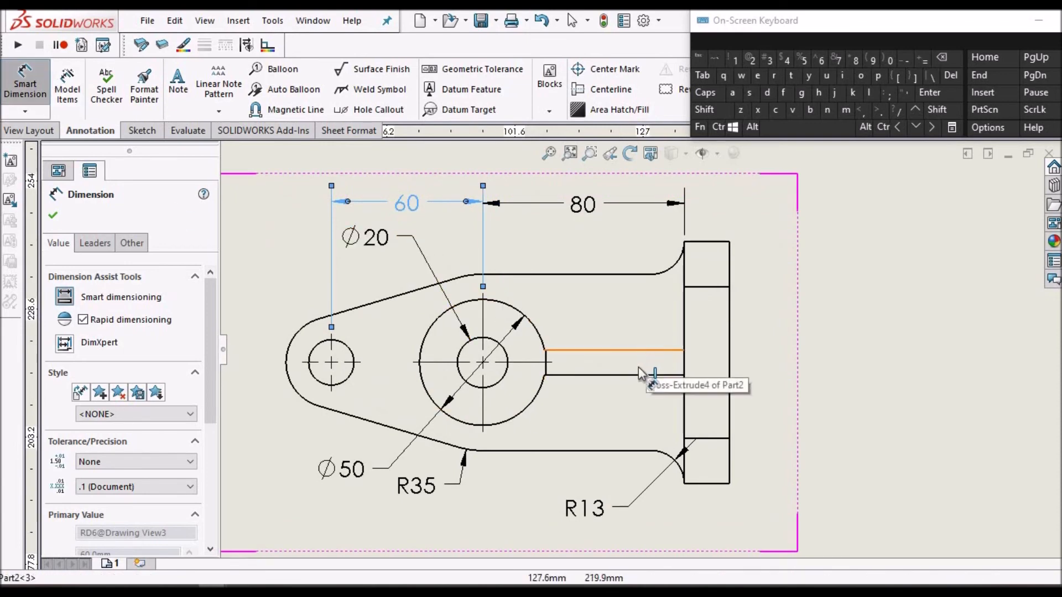
left_click(645, 351)
left_click(637, 376)
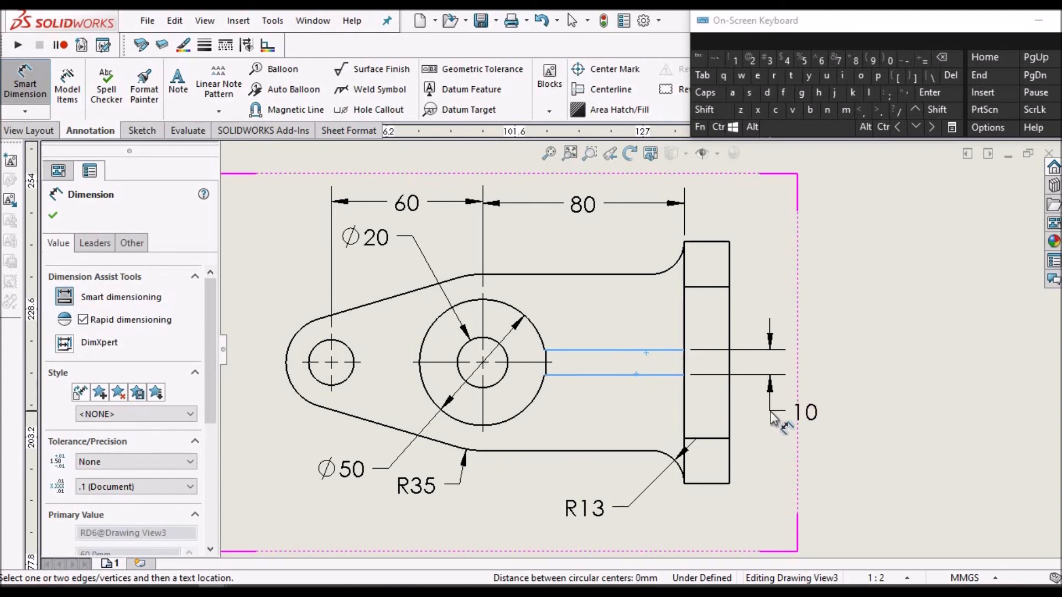
left_click(771, 413)
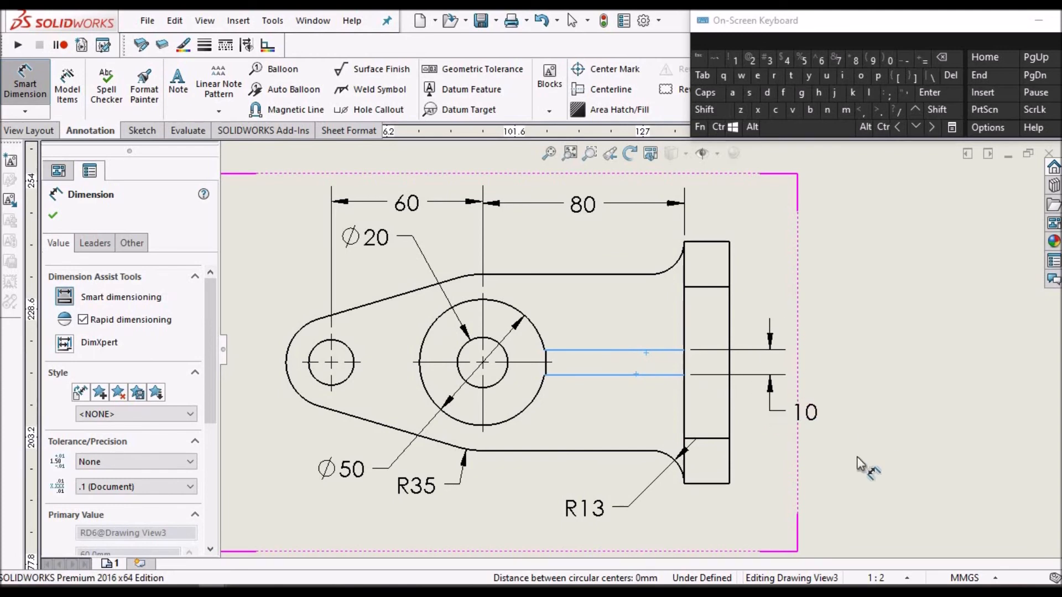
Step: Dimension the vertical distance between the base's lower straight edge and the rib's lower edge in the top view
left_click(615, 458)
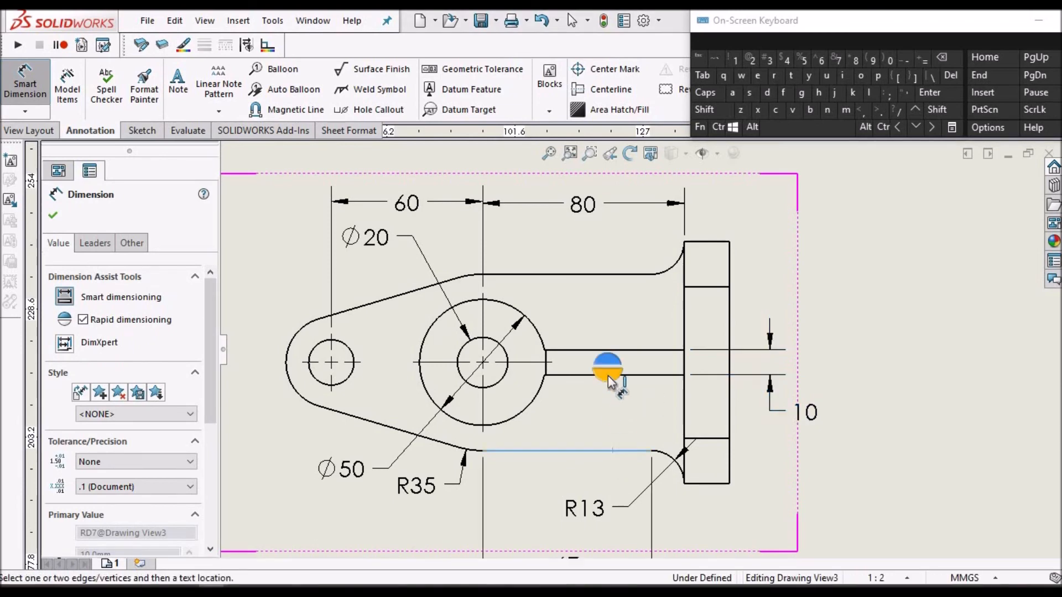
left_click(609, 376)
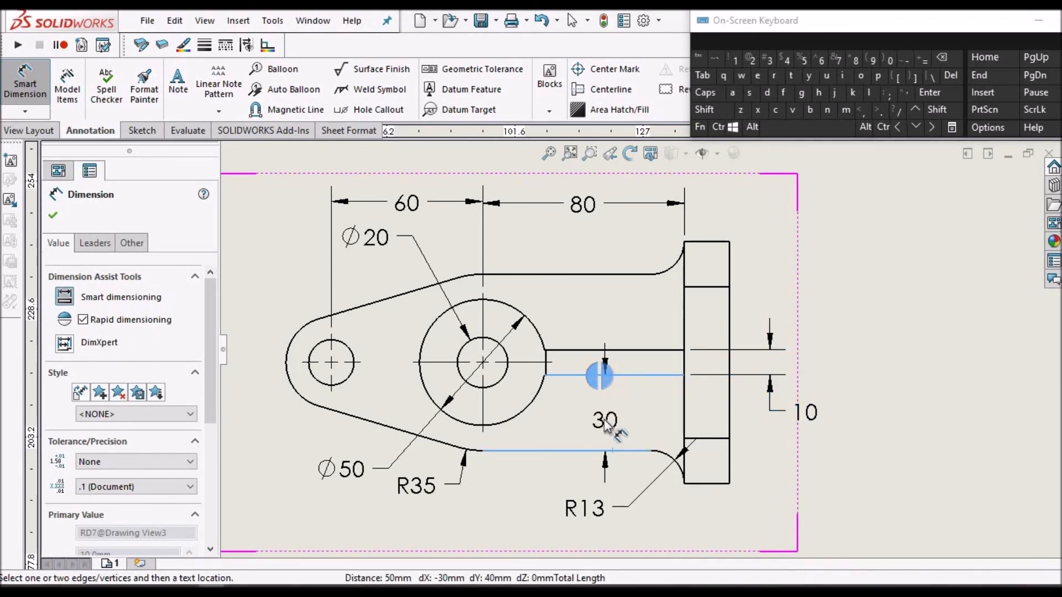
left_click(604, 410)
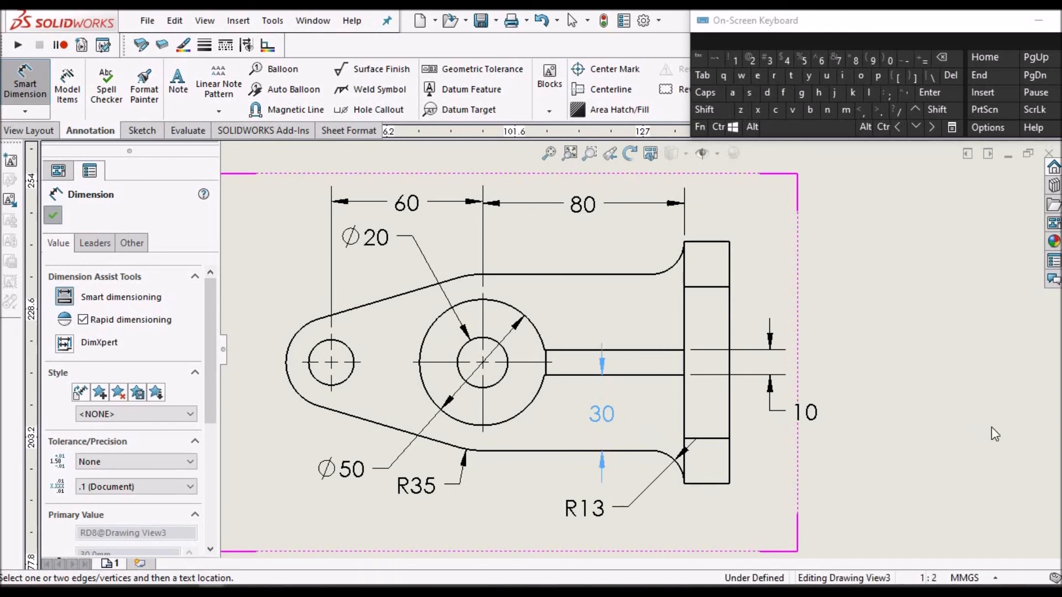
key("Escape")
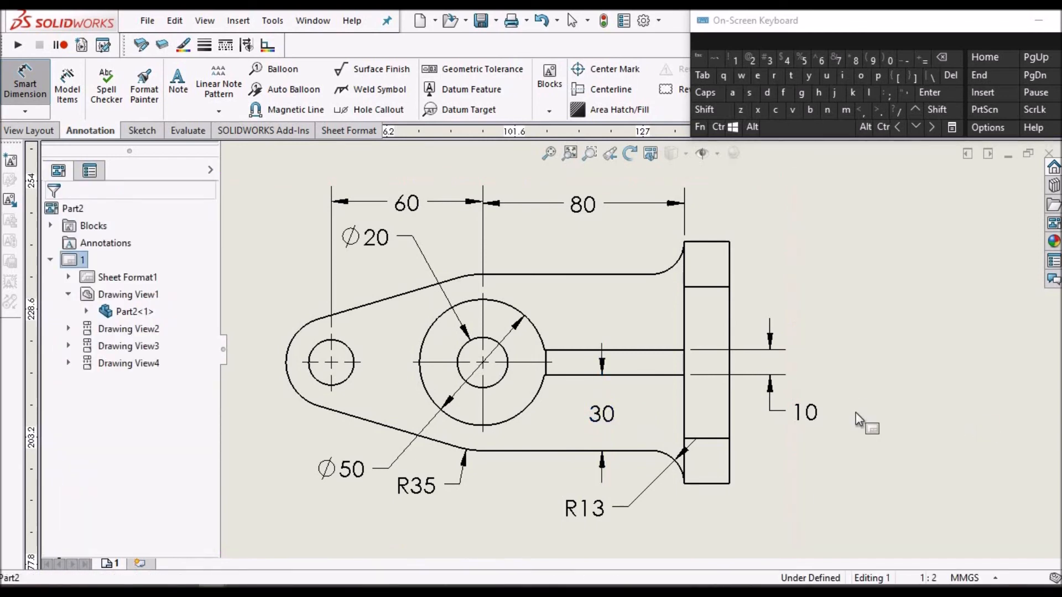
Step: Dimension the diameter of the small hole at the base's rounded end in the top view, with the text above the end
scroll(716, 381, "up", 5)
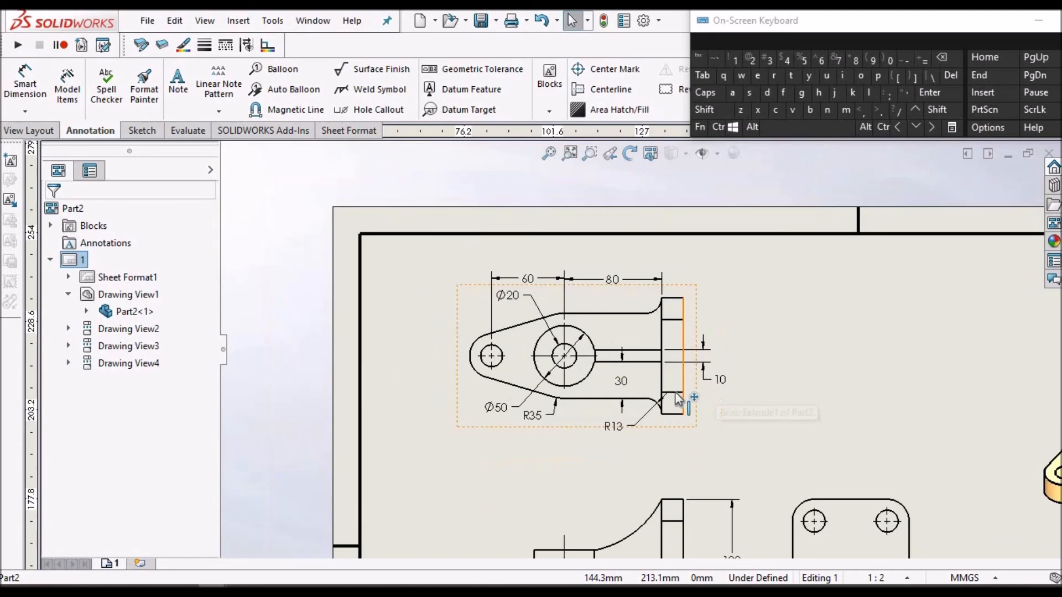
scroll(467, 349, "down", 3)
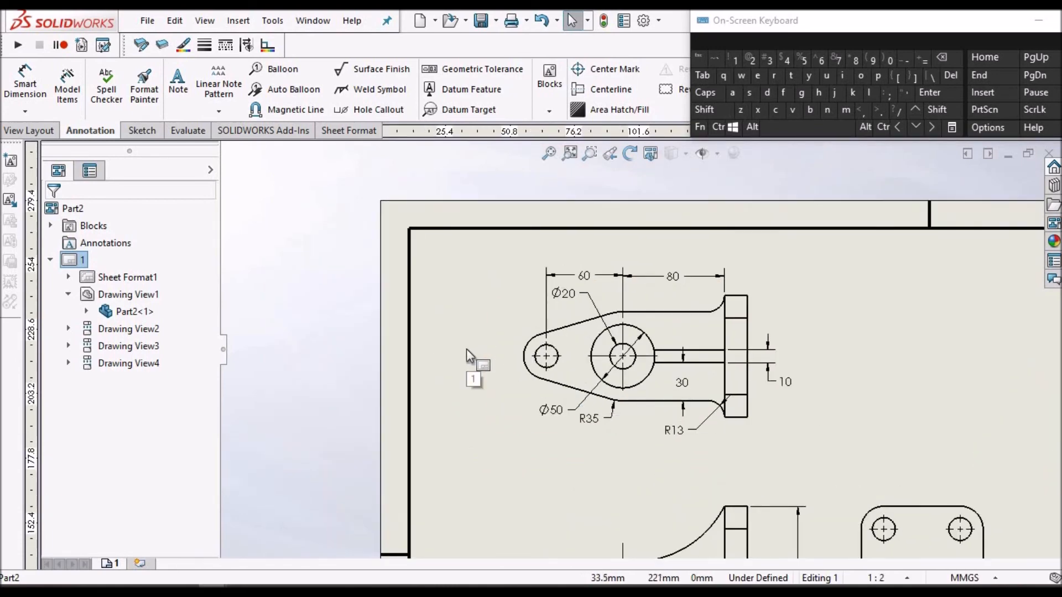
left_click(25, 83)
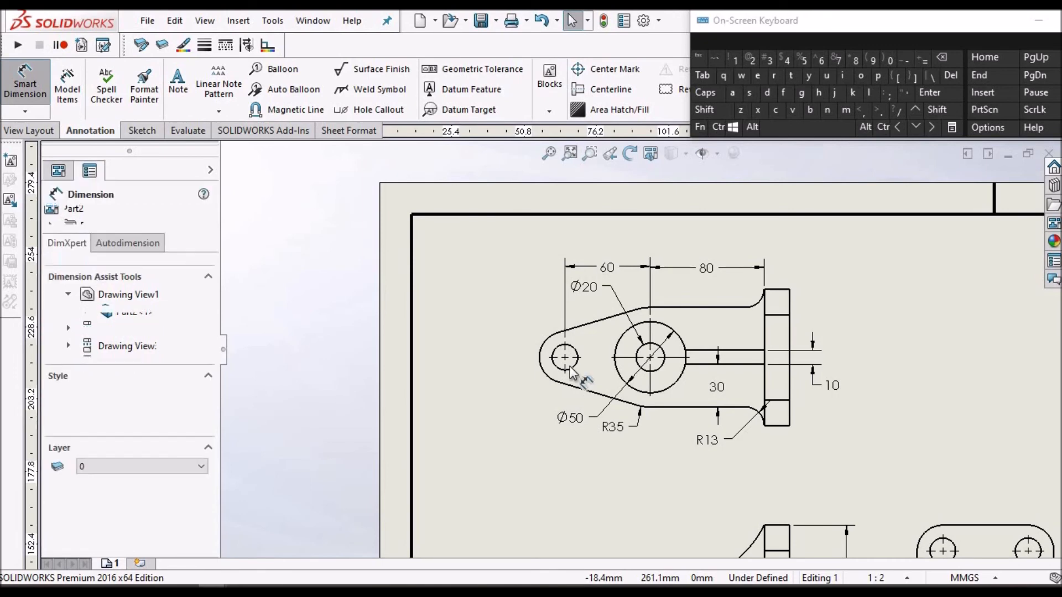
scroll(566, 359, "down", 4)
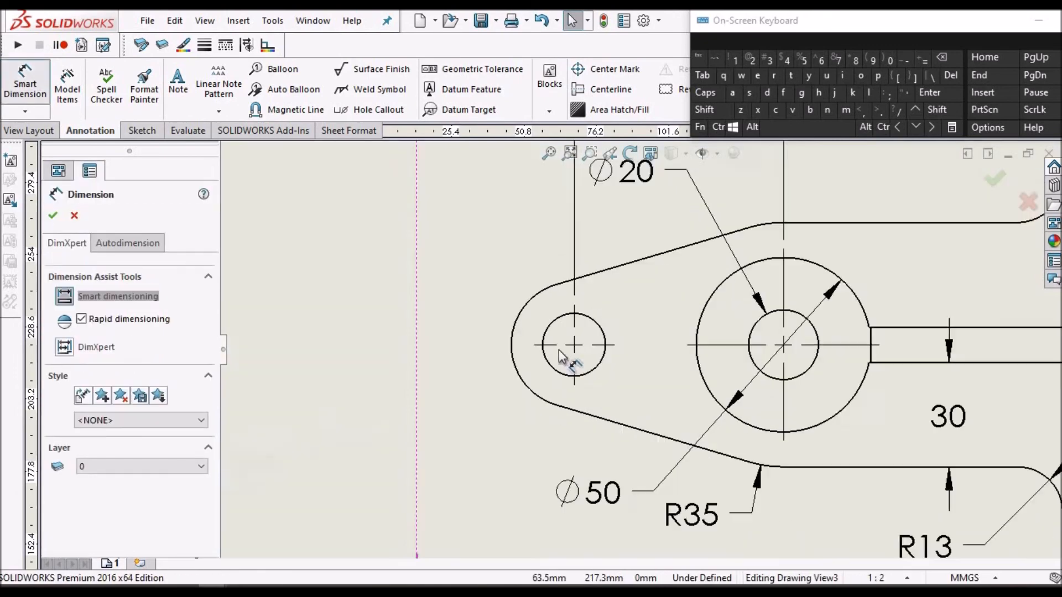
left_click(567, 311)
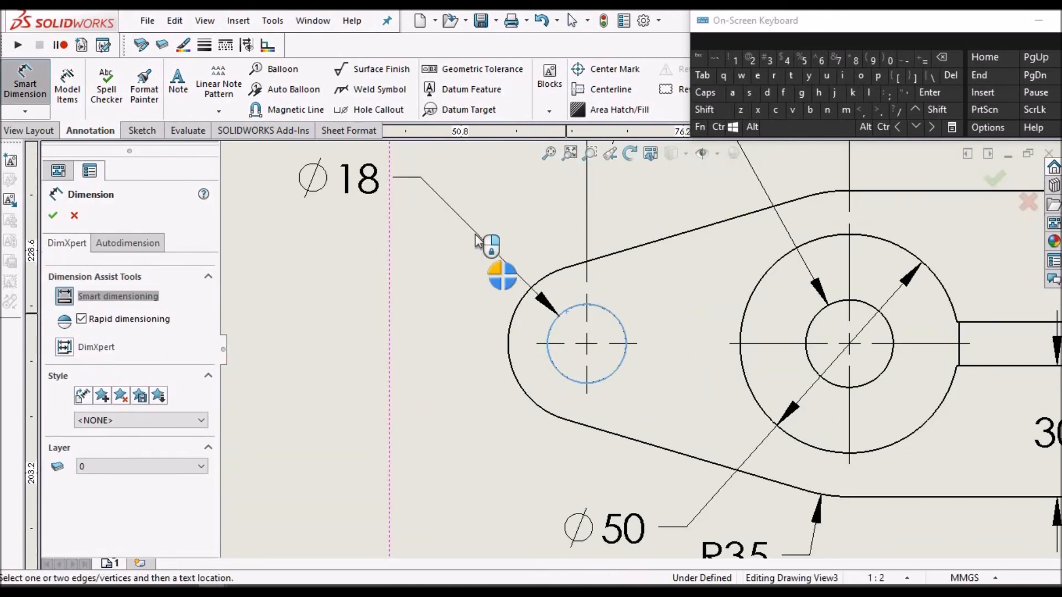
left_click(458, 237)
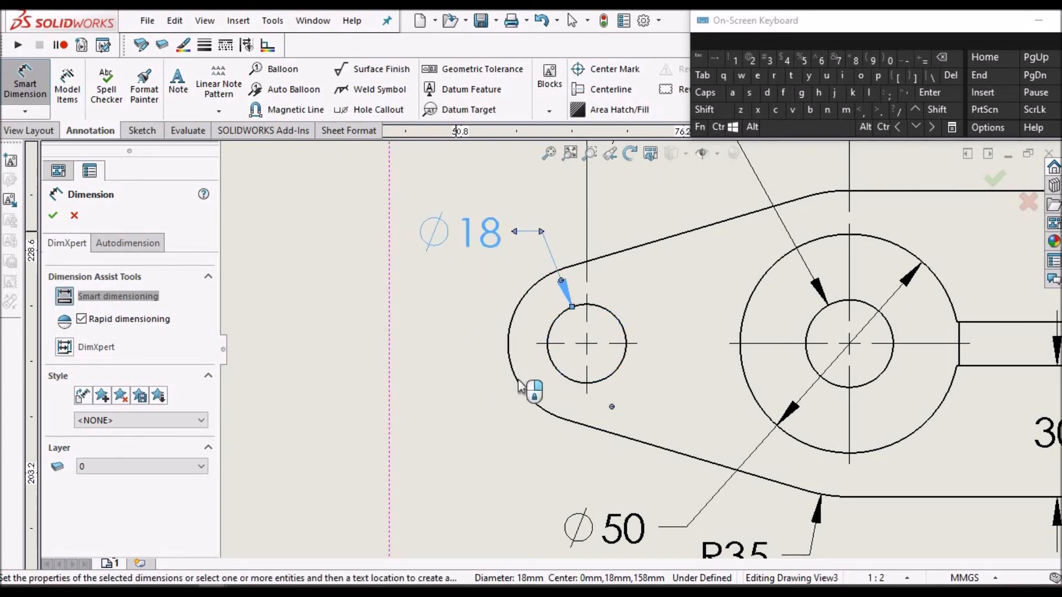
Step: Dimension the radius of the base's rounded end below it, and move the small hole's diameter text farther outward from the view
left_click(408, 435)
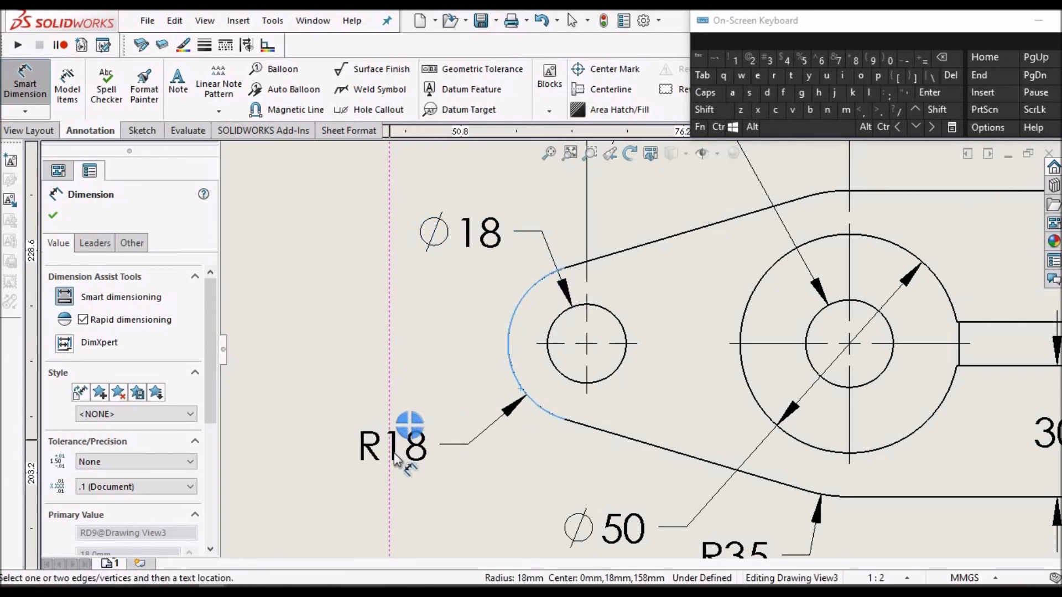
left_click(411, 466)
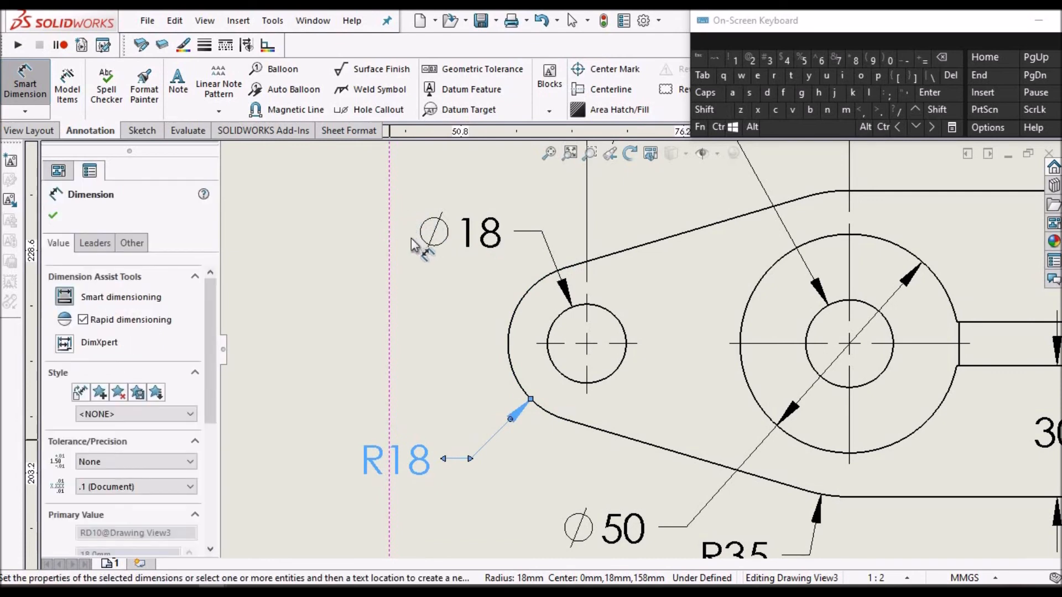
left_click_drag(480, 232, 405, 224)
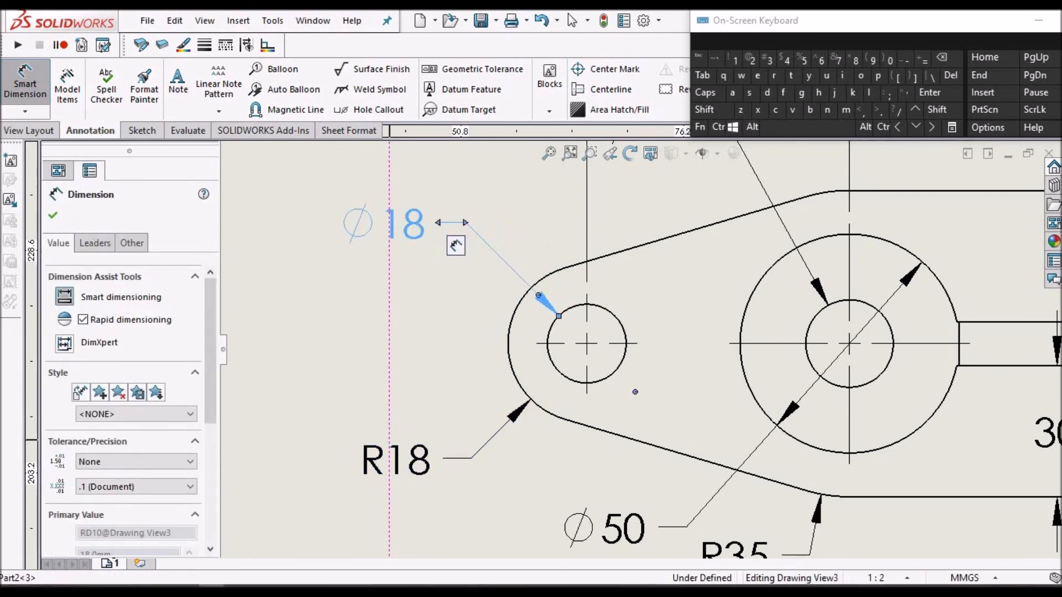
left_click(338, 306)
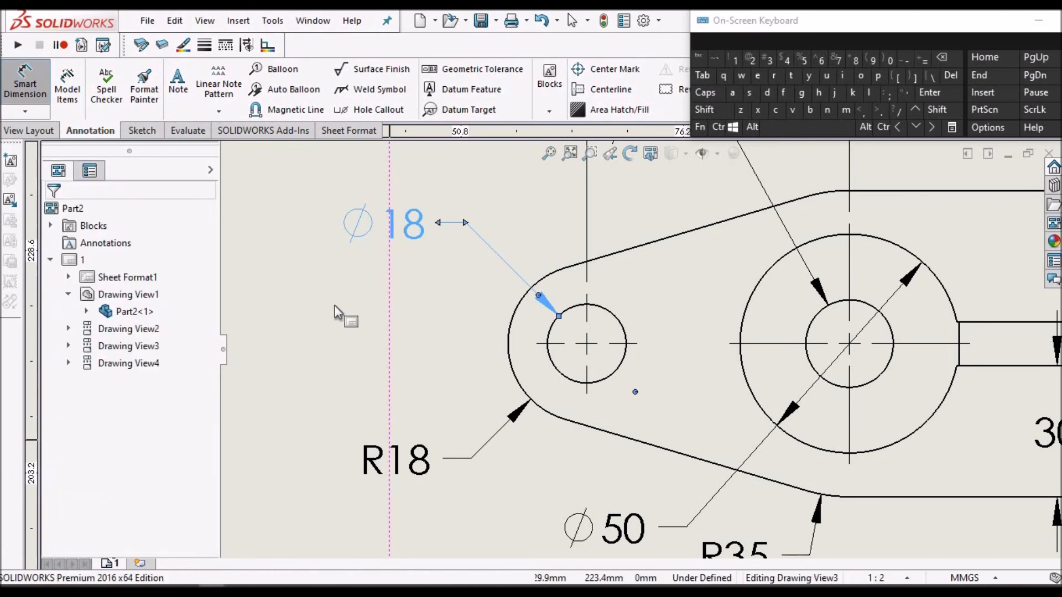
scroll(335, 307, "up", 1)
scroll(709, 376, "up", 5)
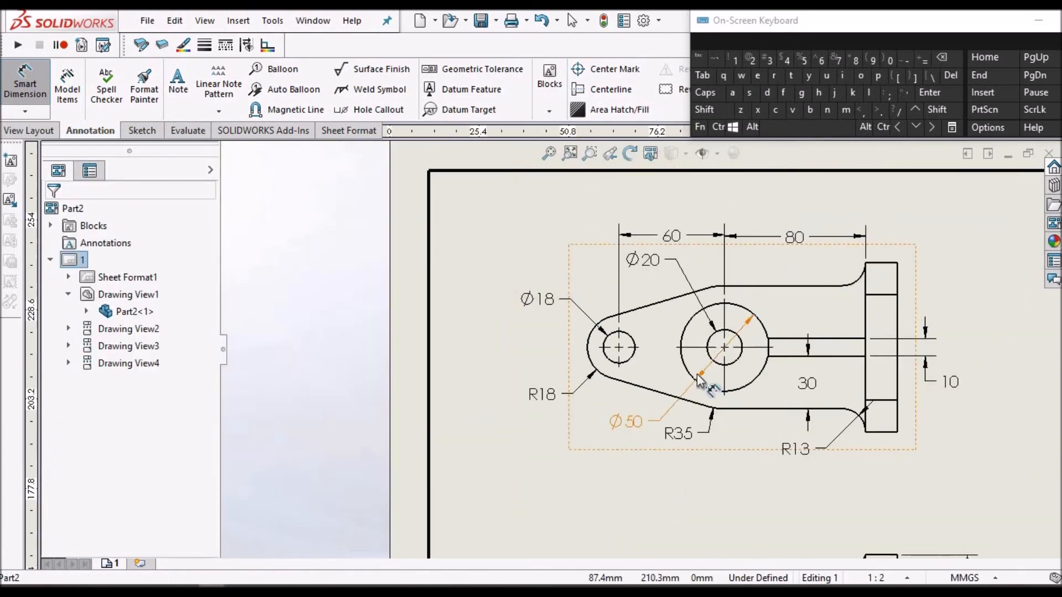
scroll(746, 377, "down", 2)
scroll(746, 376, "up", 4)
key("Escape")
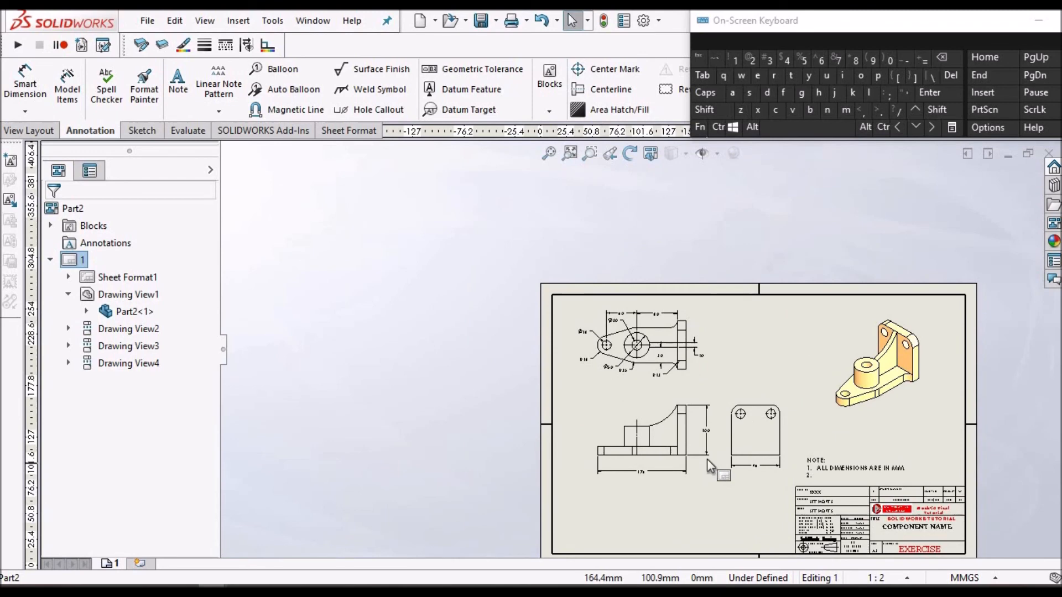
scroll(811, 366, "down", 3)
scroll(778, 367, "down", 1)
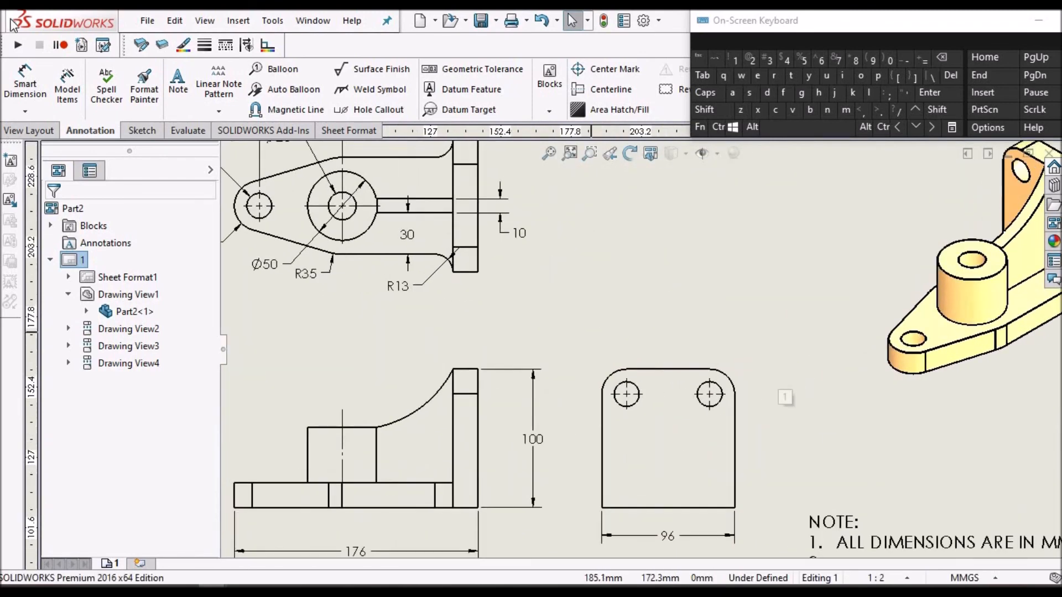
Step: Dimension the diameter of the left hole in the end view, with the text outside the plate's upper left corner
left_click(32, 87)
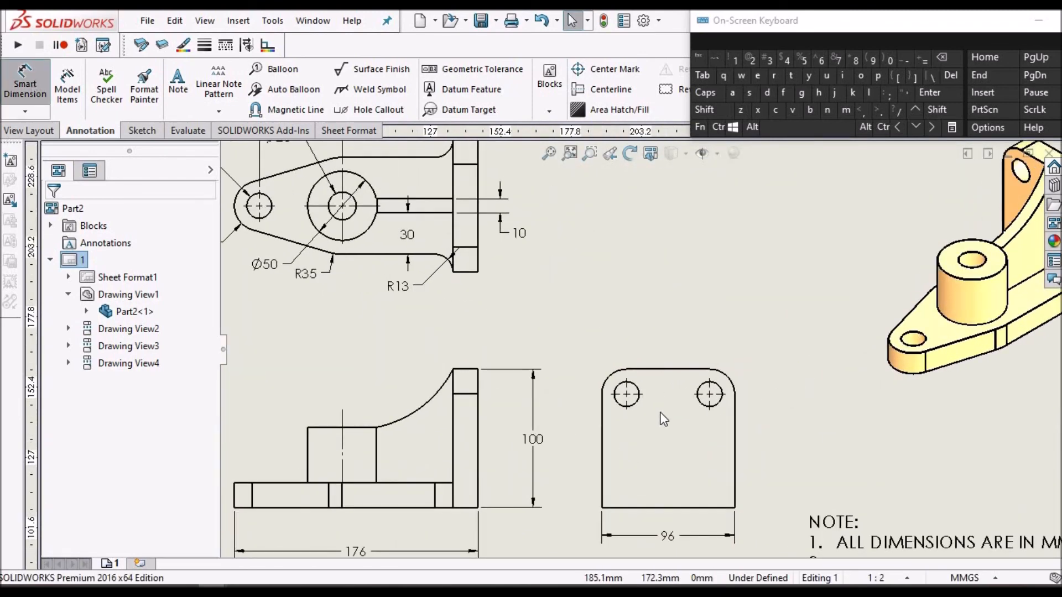
scroll(664, 409, "down", 2)
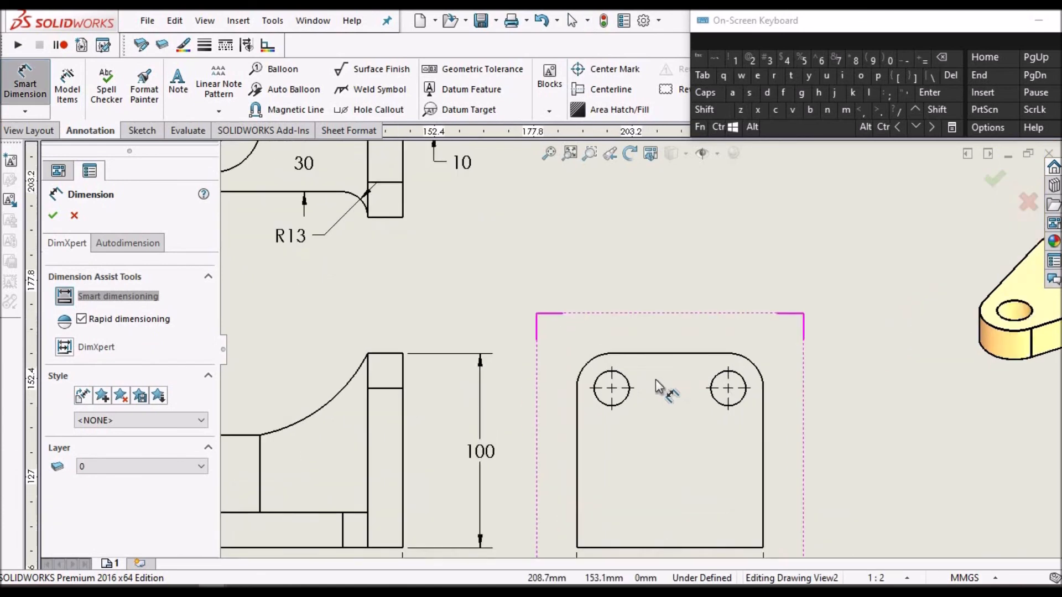
scroll(658, 388, "down", 2)
left_click(617, 372)
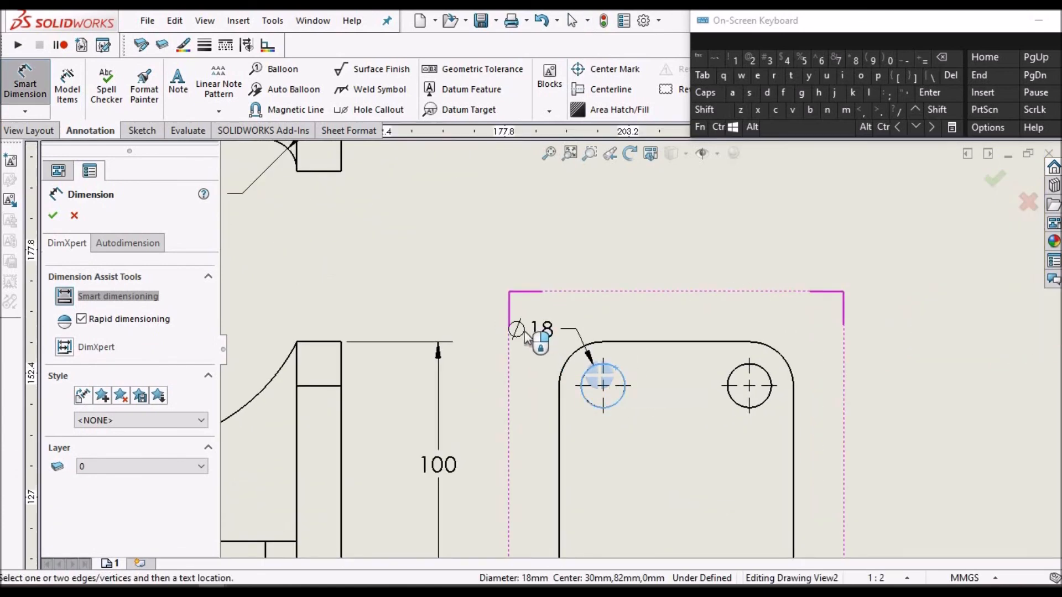
left_click(538, 336)
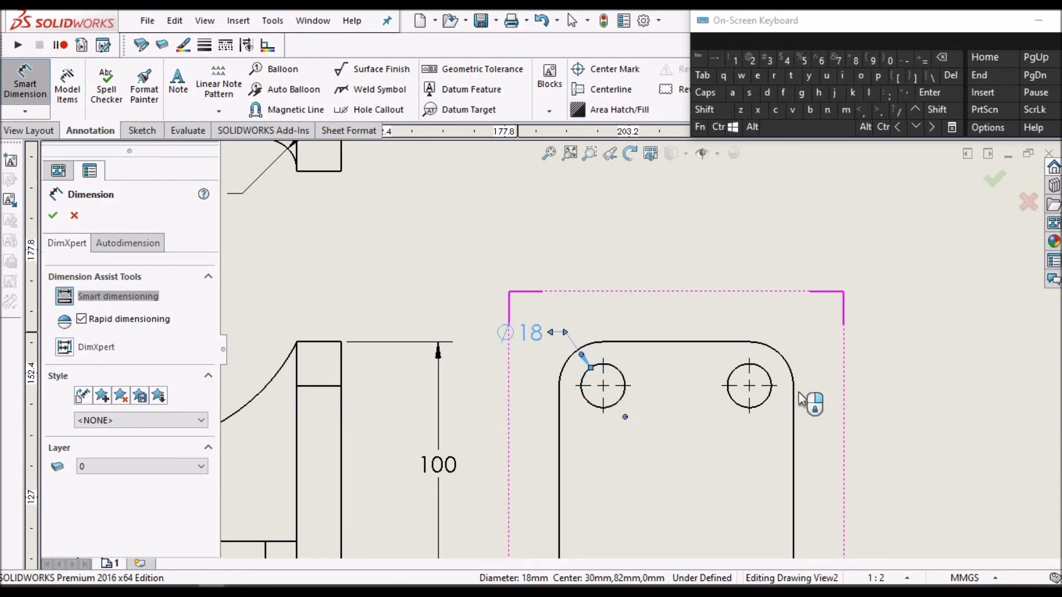
Step: Dimension the horizontal distance from each hole's center to the nearest side edge in the end view, with both texts below the holes
left_click(588, 402)
left_click(559, 426)
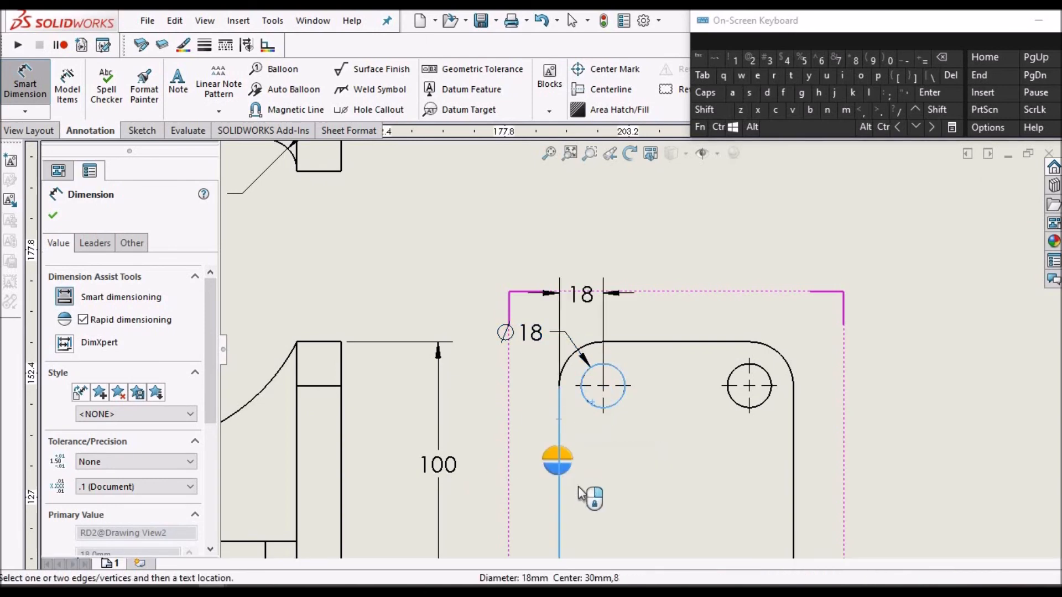
left_click(582, 456)
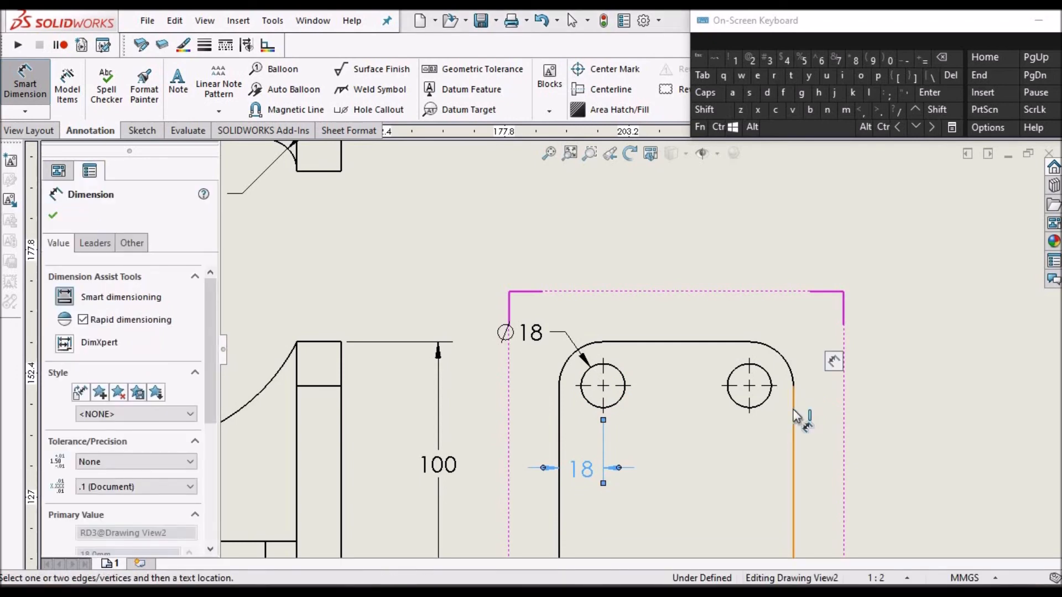
left_click(777, 411)
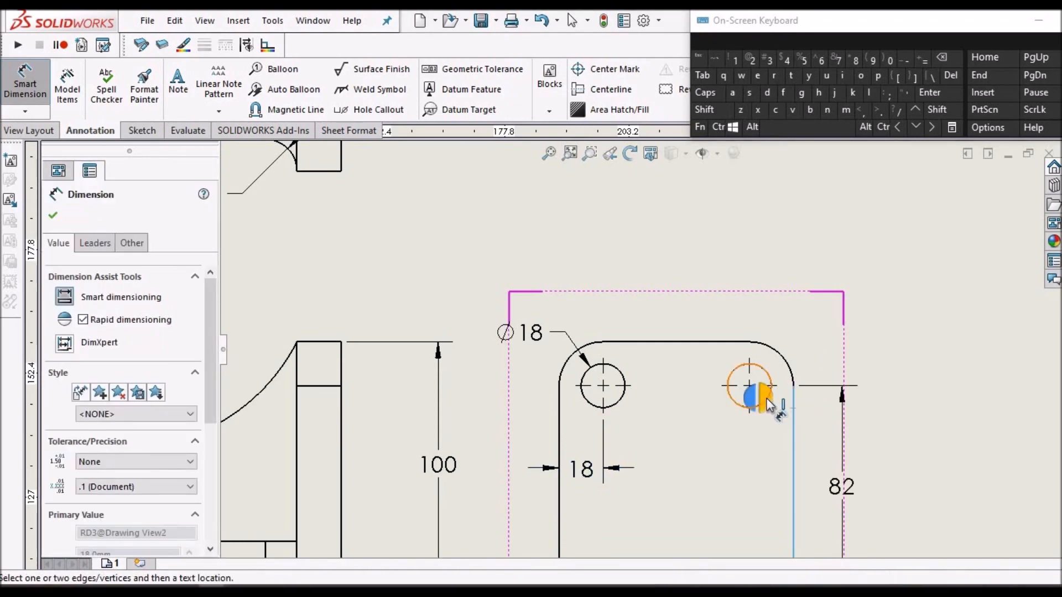
left_click(769, 403)
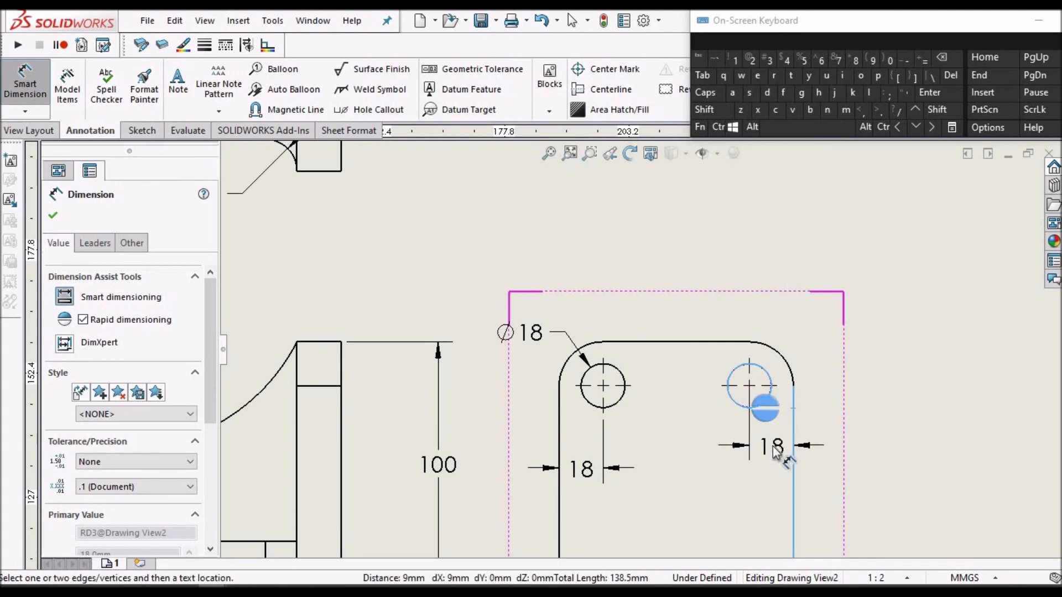
left_click(773, 450)
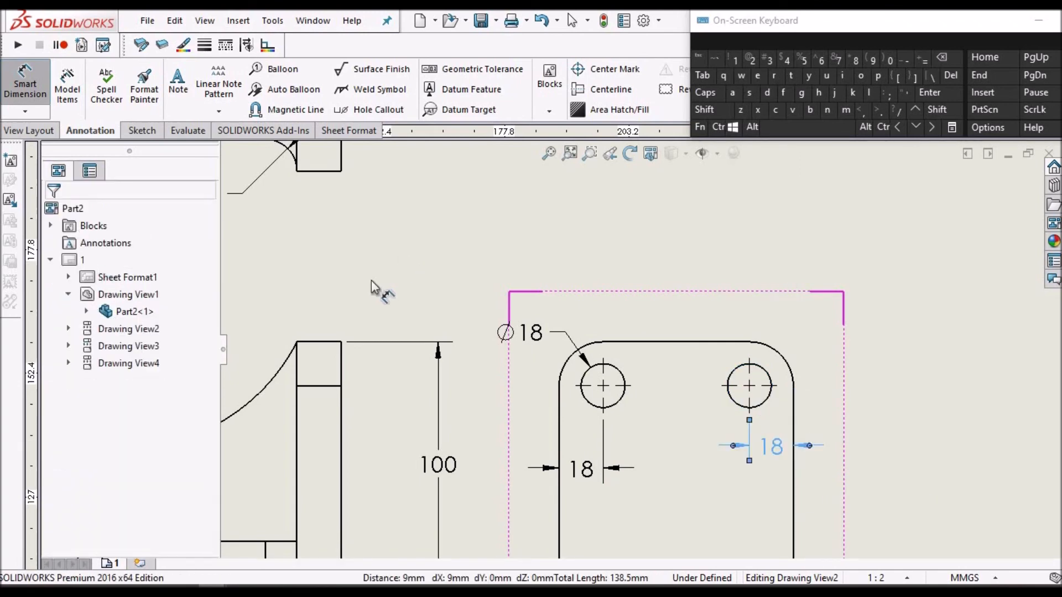
left_click(730, 353)
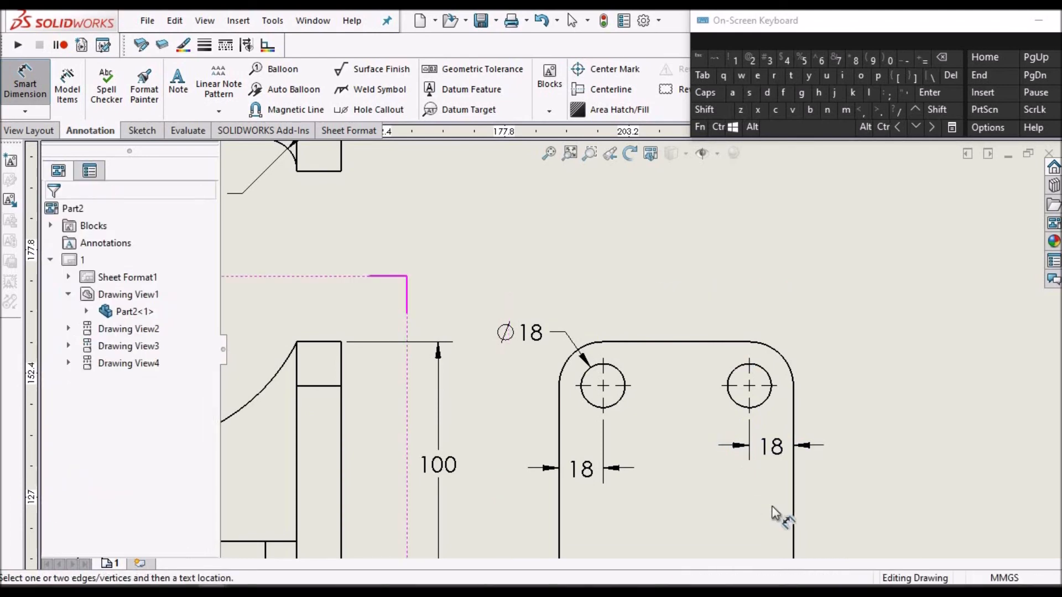
Step: Move the left hole's edge-distance dimension up in the end view, level with the right hole's edge-distance dimension
scroll(771, 453, "up", 3)
scroll(729, 421, "down", 5)
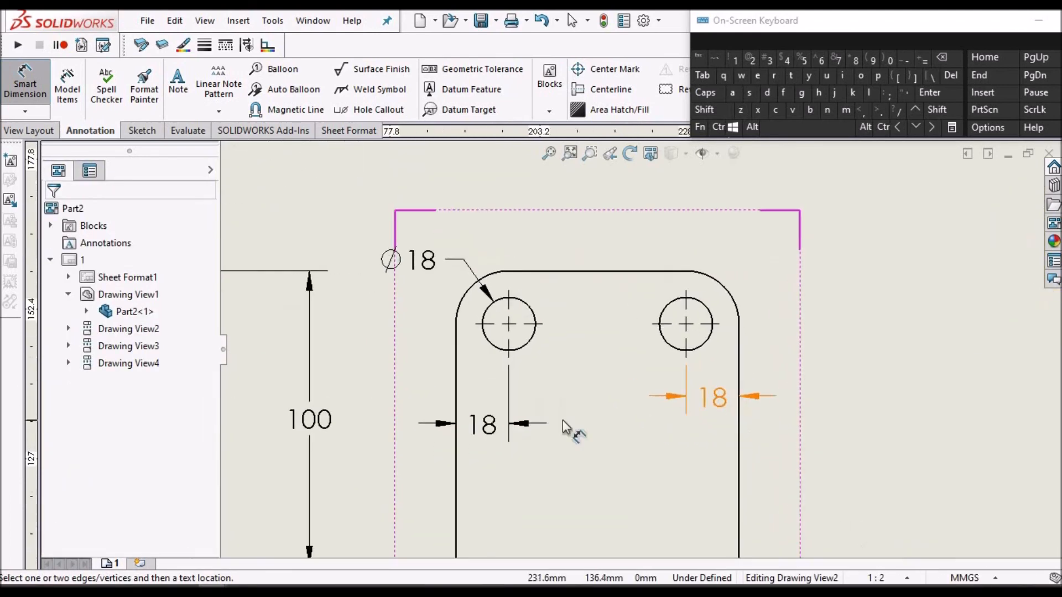
left_click_drag(502, 431, 504, 399)
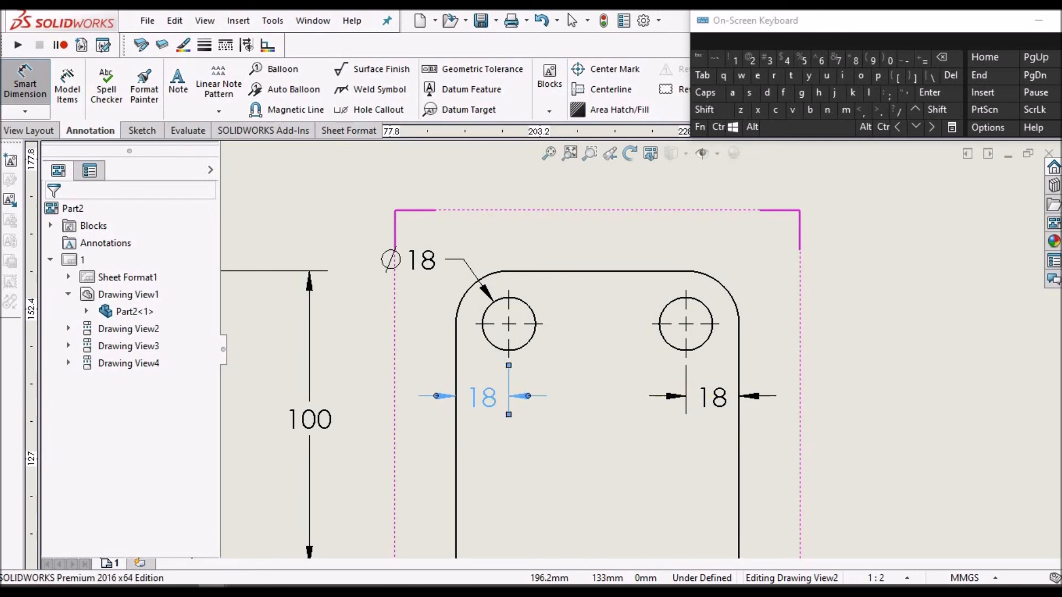
left_click(856, 304)
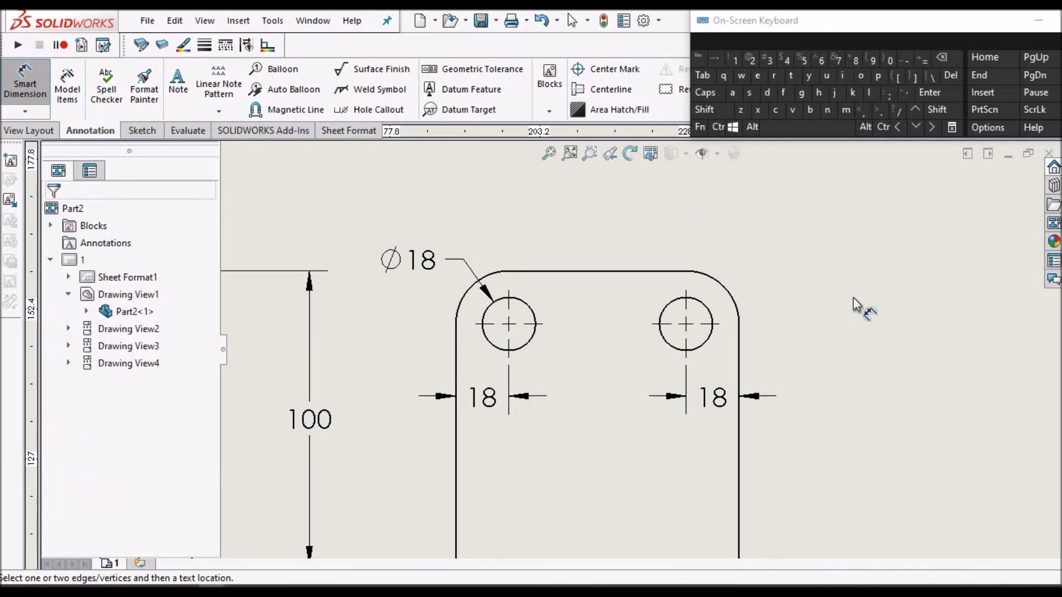
Step: Dimension the horizontal center distance between the two holes in the end view, placing it above the plate
scroll(857, 304, "up", 3)
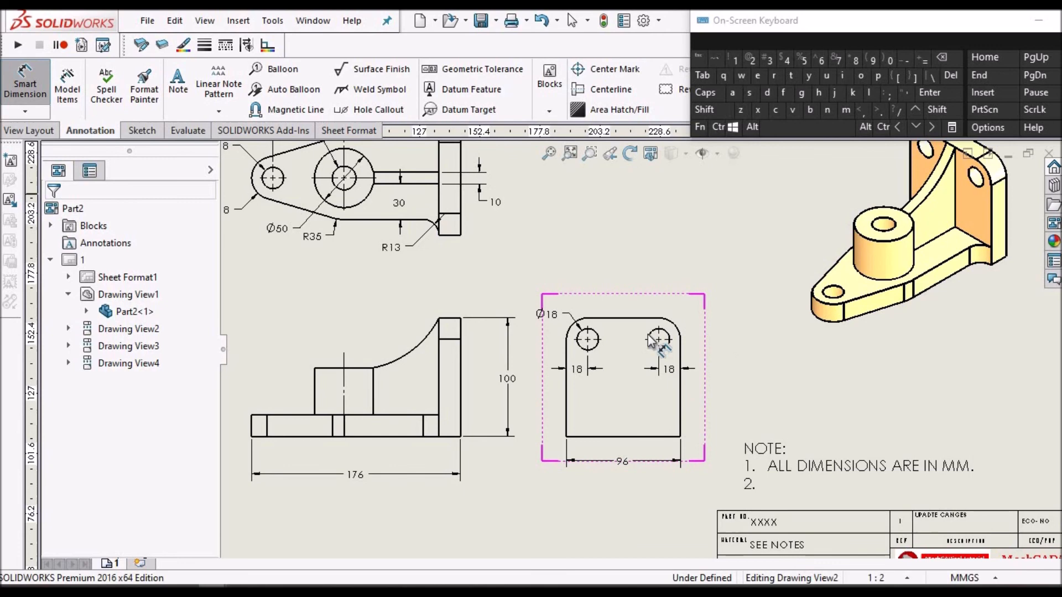
scroll(653, 340, "down", 4)
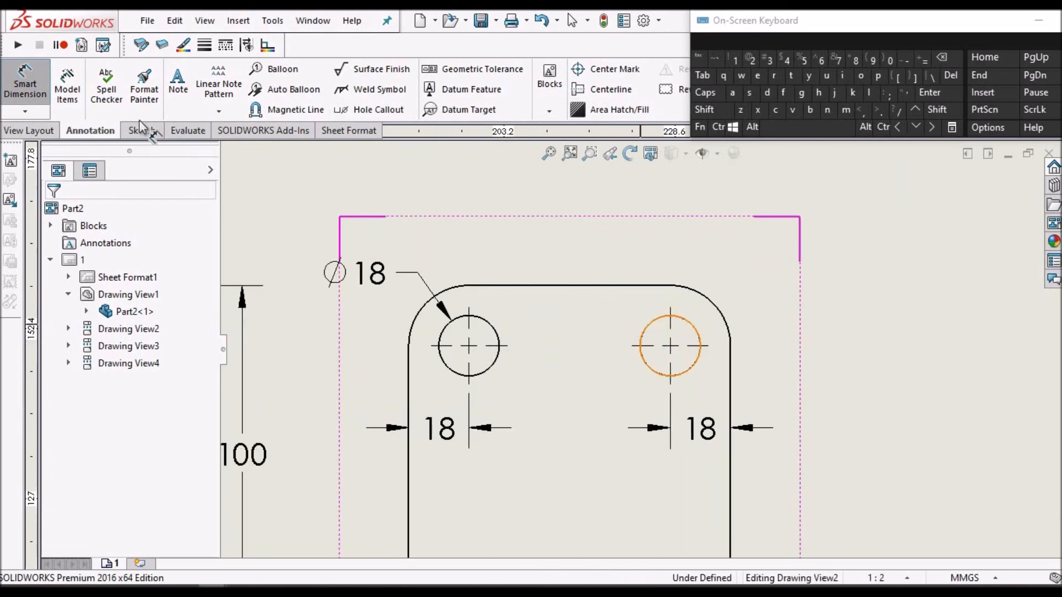
left_click(647, 330)
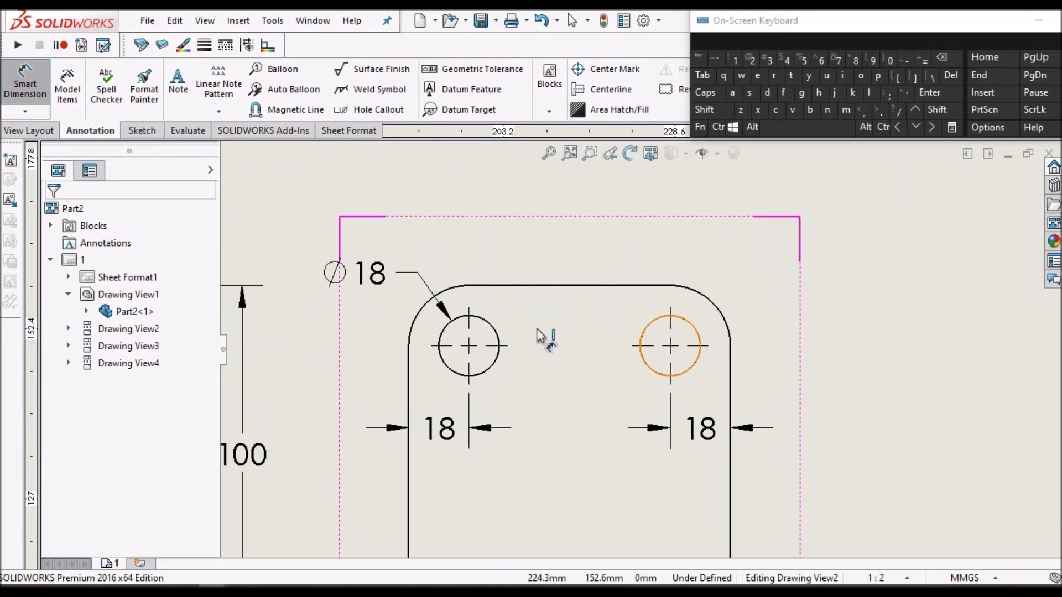
left_click(487, 325)
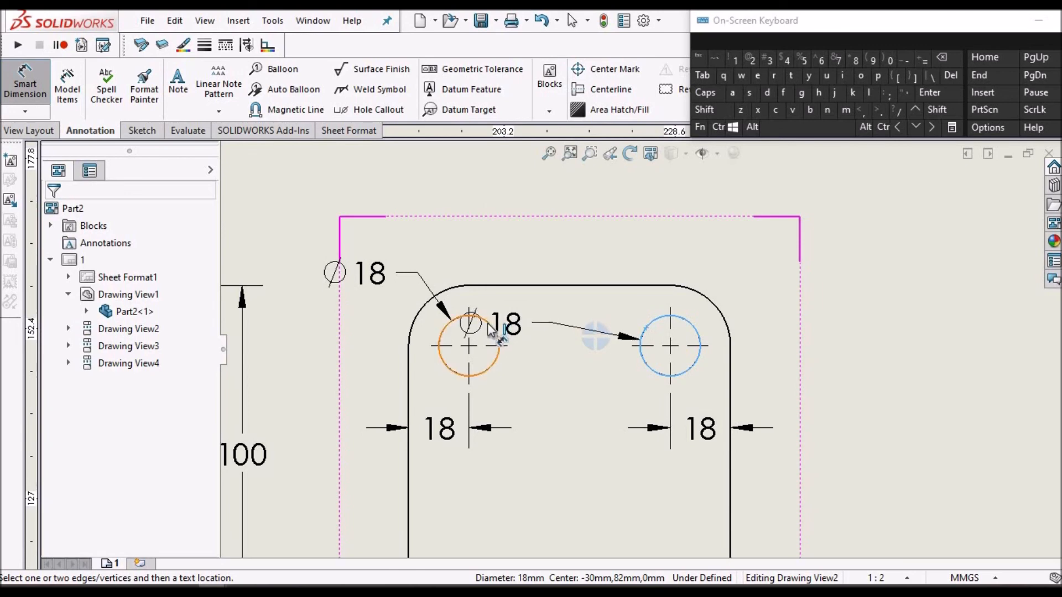
left_click(565, 227)
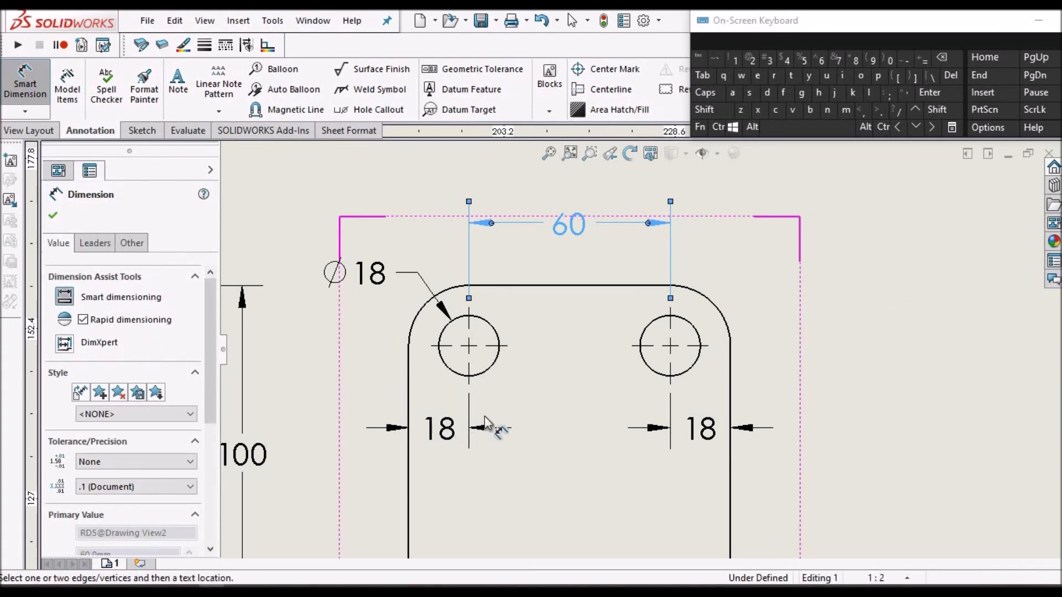
key("Escape")
Step: Add parentheses to the plate's overall width dimension below the end view, marking it as a reference dimension
key("f")
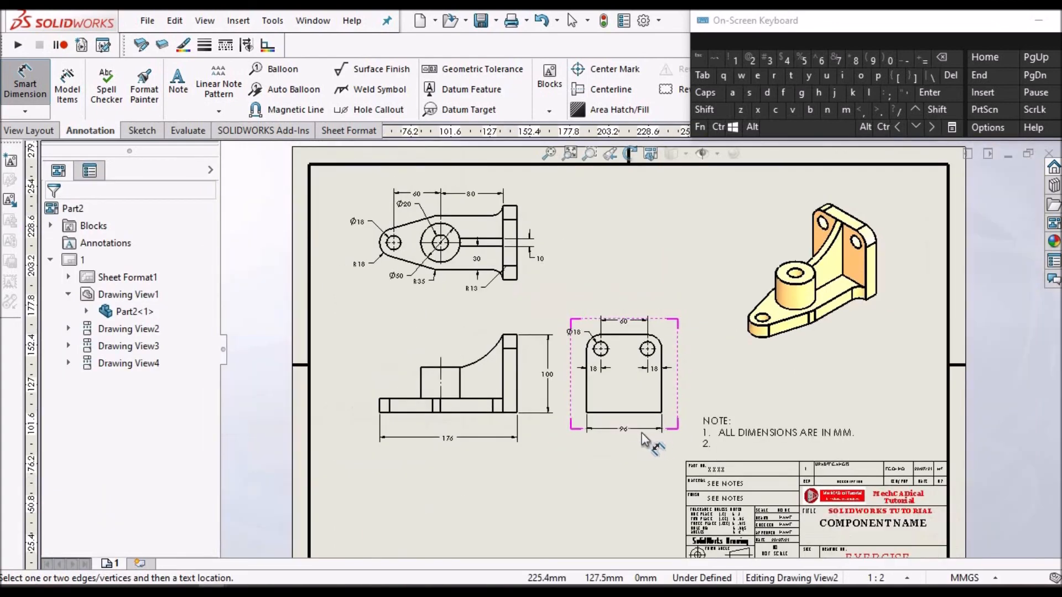
scroll(622, 420, "down", 5)
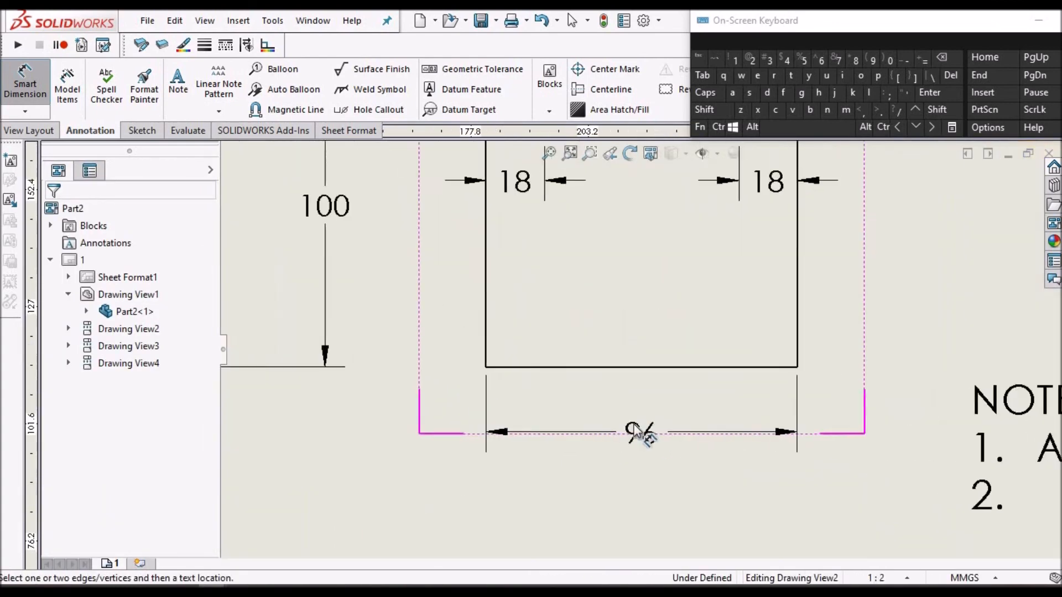
left_click(643, 430)
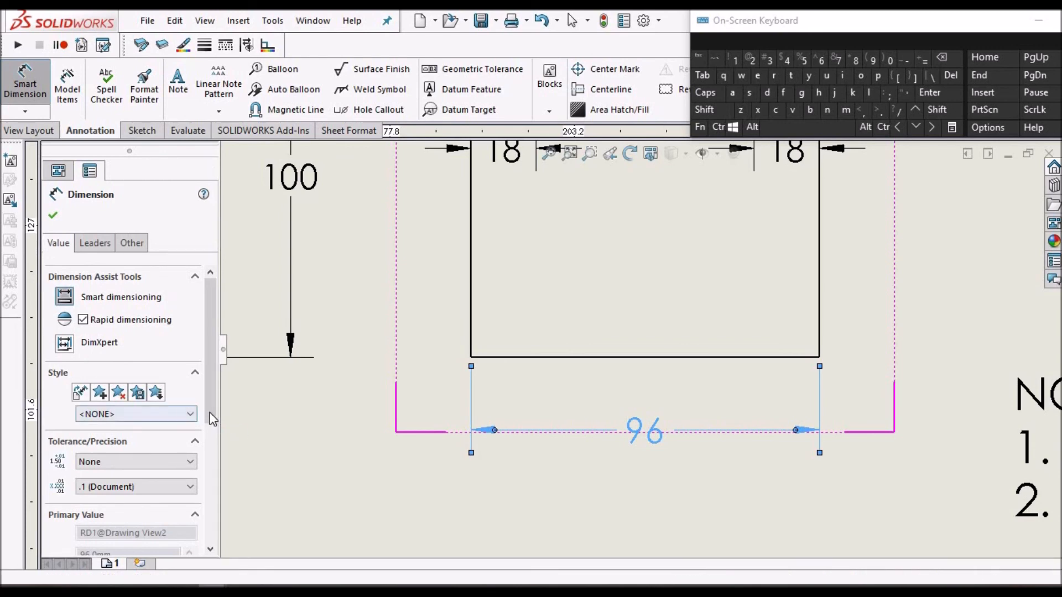
left_click_drag(213, 420, 213, 480)
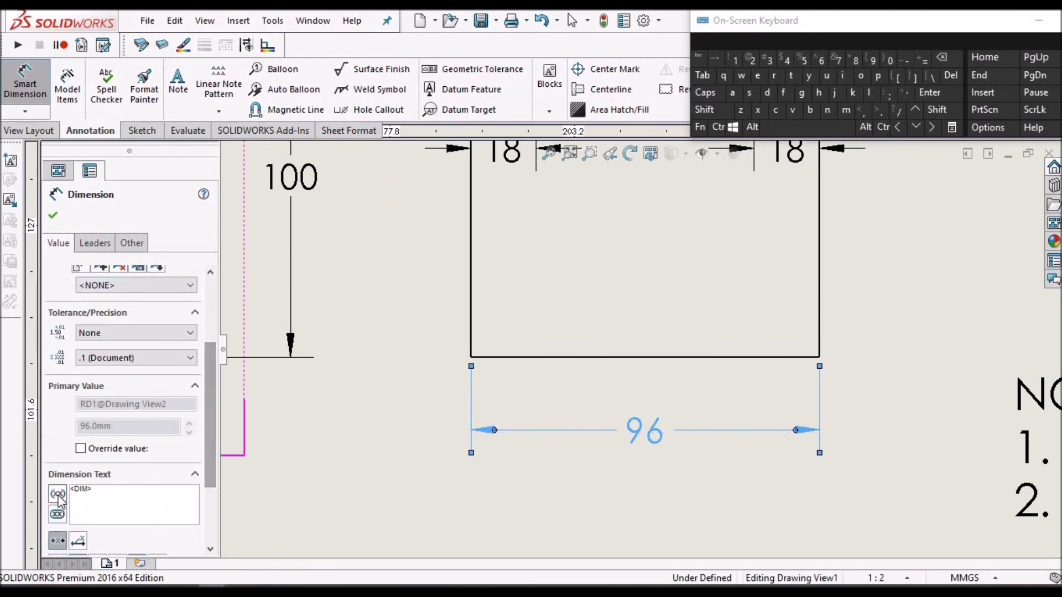
left_click(52, 219)
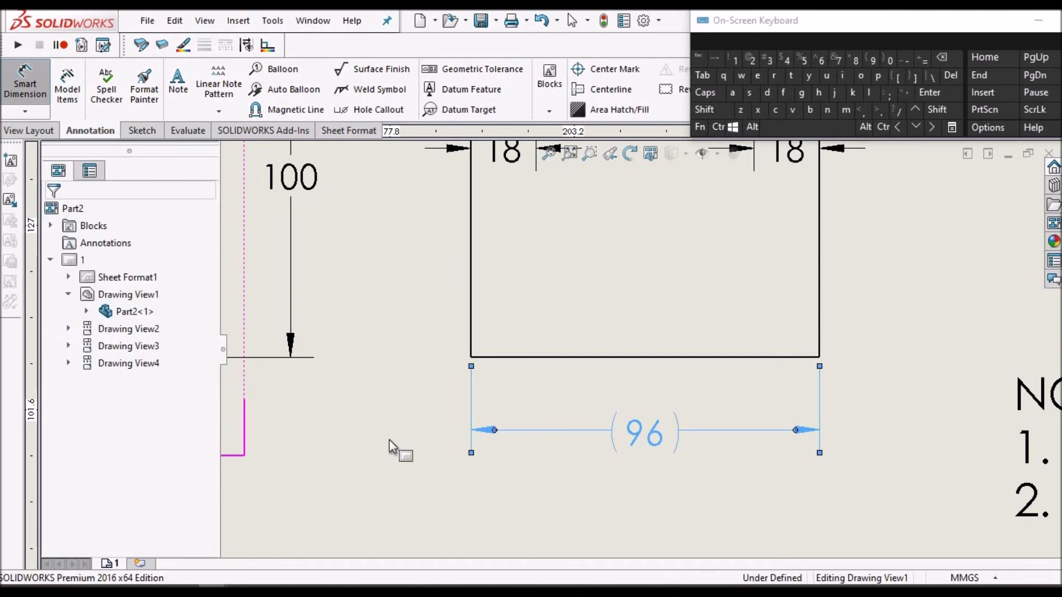
key("Escape")
Step: Dimension the radius of the plate's upper right rounded corner in the end view, with the text above the corner
scroll(666, 359, "up", 6)
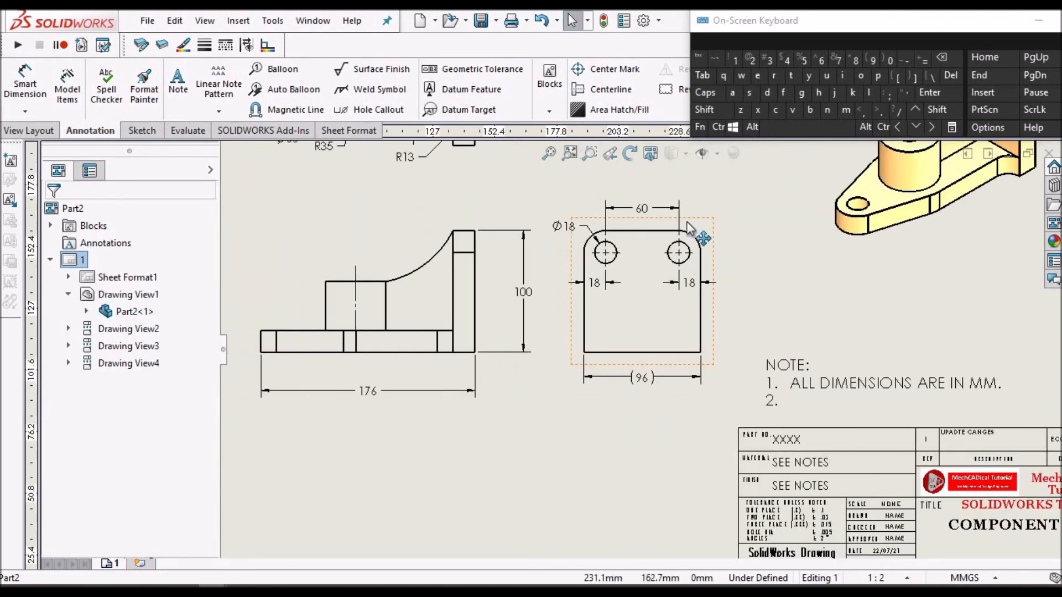
scroll(689, 227, "down", 2)
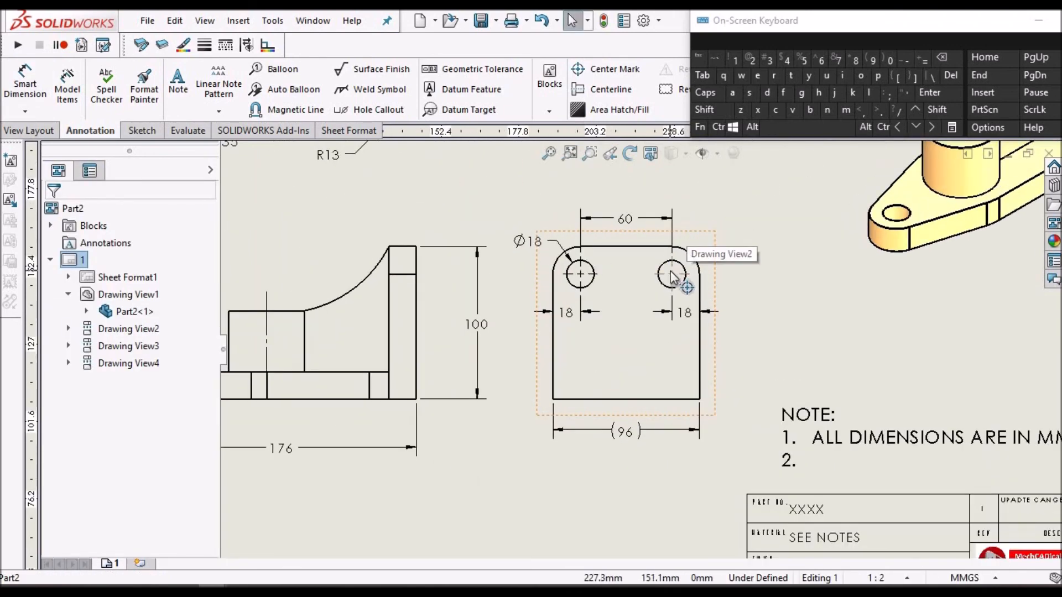
scroll(672, 277, "up", 2)
scroll(708, 263, "down", 2)
scroll(692, 282, "down", 2)
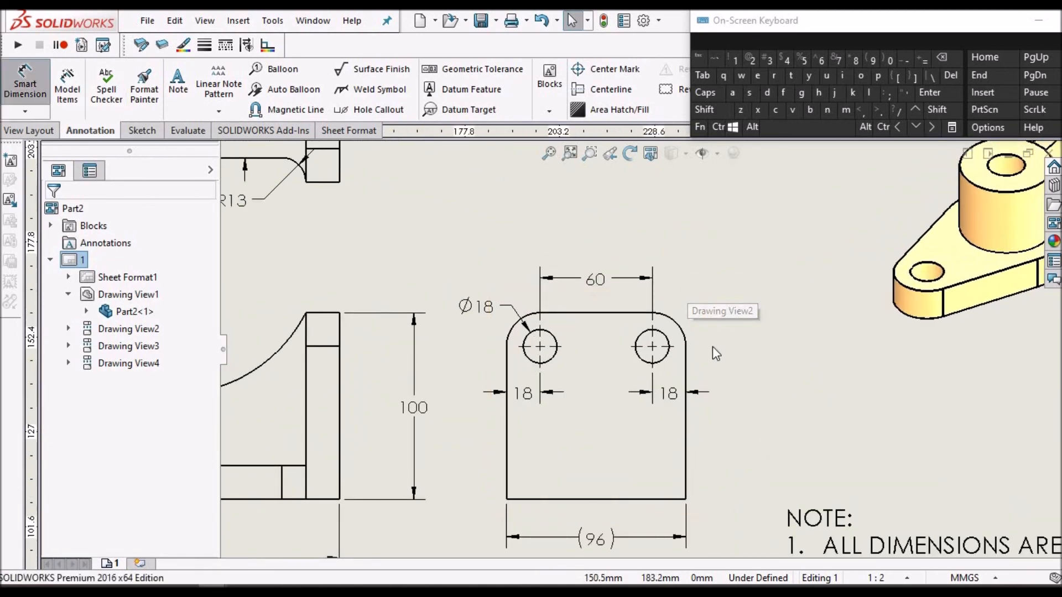
left_click(680, 328)
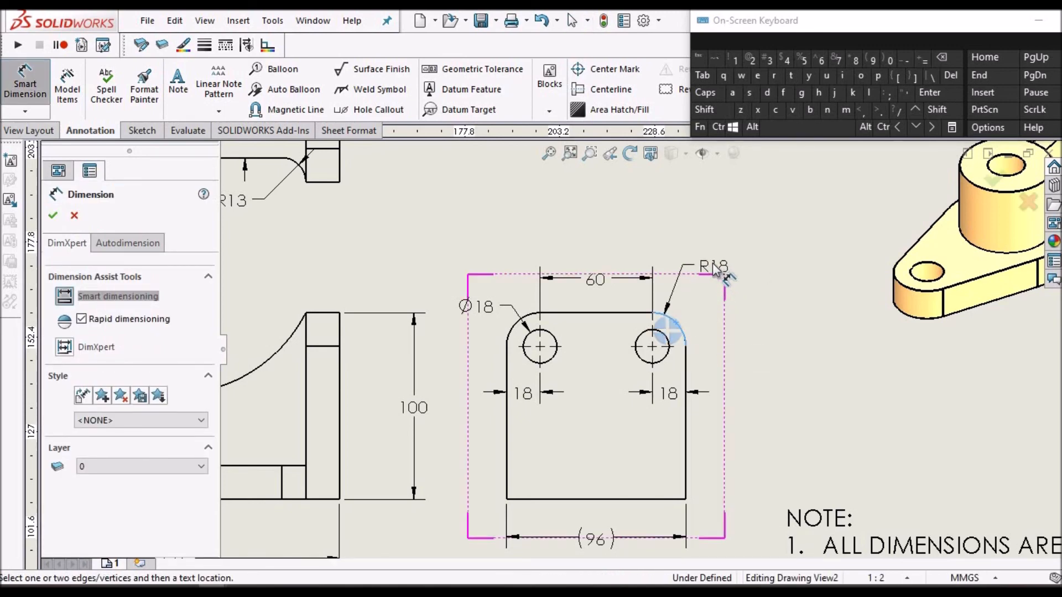
left_click(714, 269)
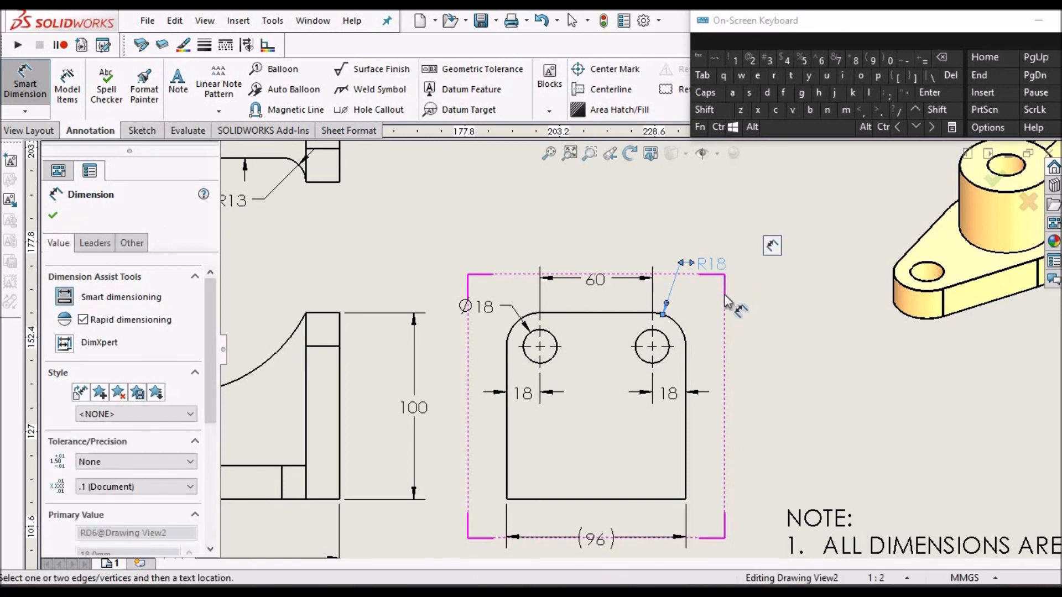
Step: Reposition the corner radius text diagonally outward from the plate's upper right corner, clear of the hole spacing dimension
left_click_drag(711, 265, 699, 291)
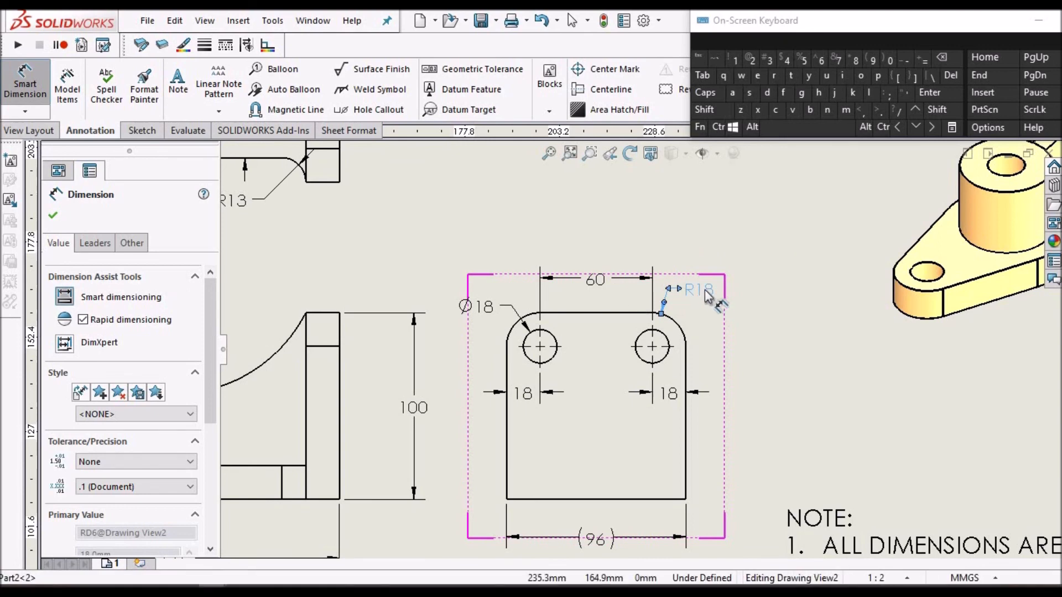
scroll(698, 298, "down", 3)
left_click_drag(777, 304, 849, 291)
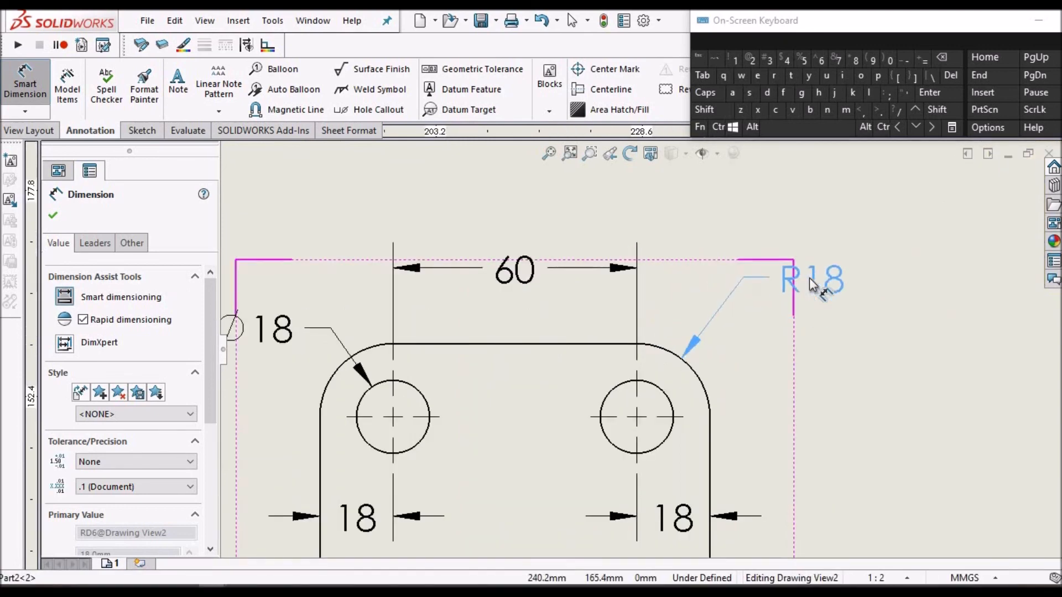
left_click(54, 217)
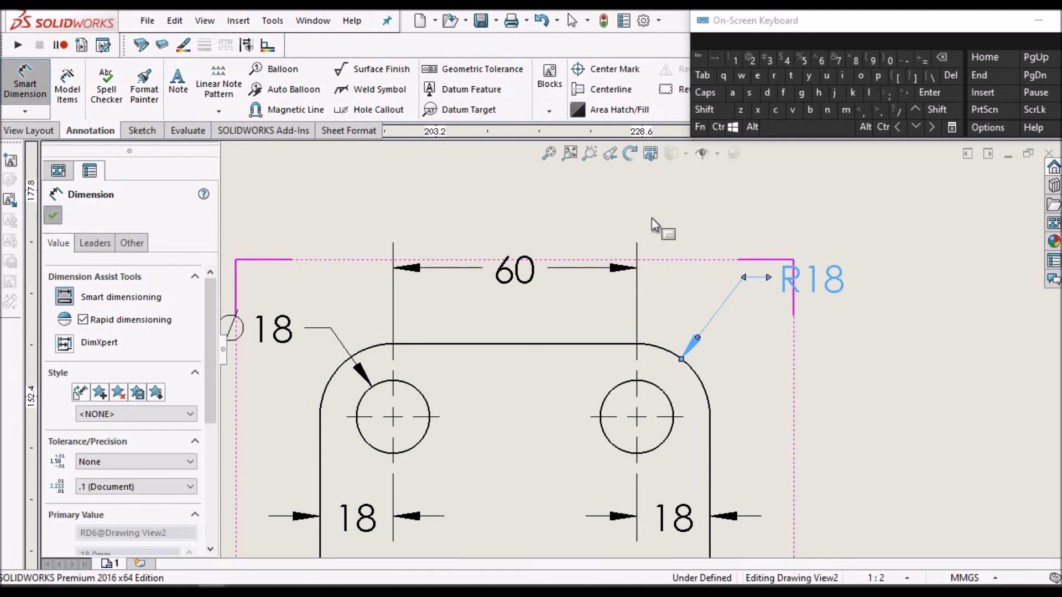
Step: Show the whole sheet and save the drawing under the file name Part2 as a SOLIDWORKS drawing file
scroll(651, 217, "up", 2)
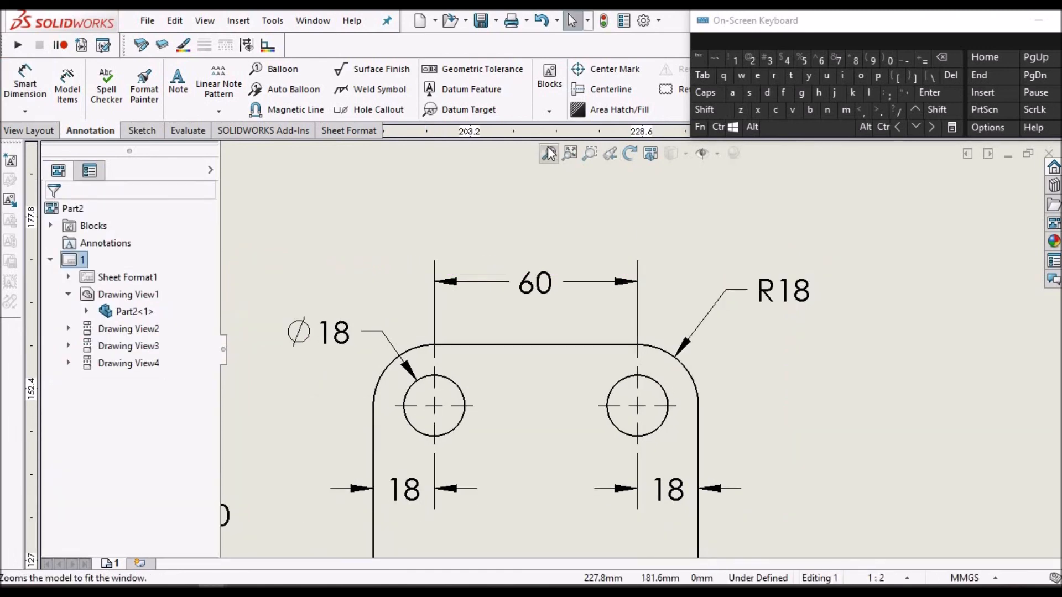
left_click(548, 147)
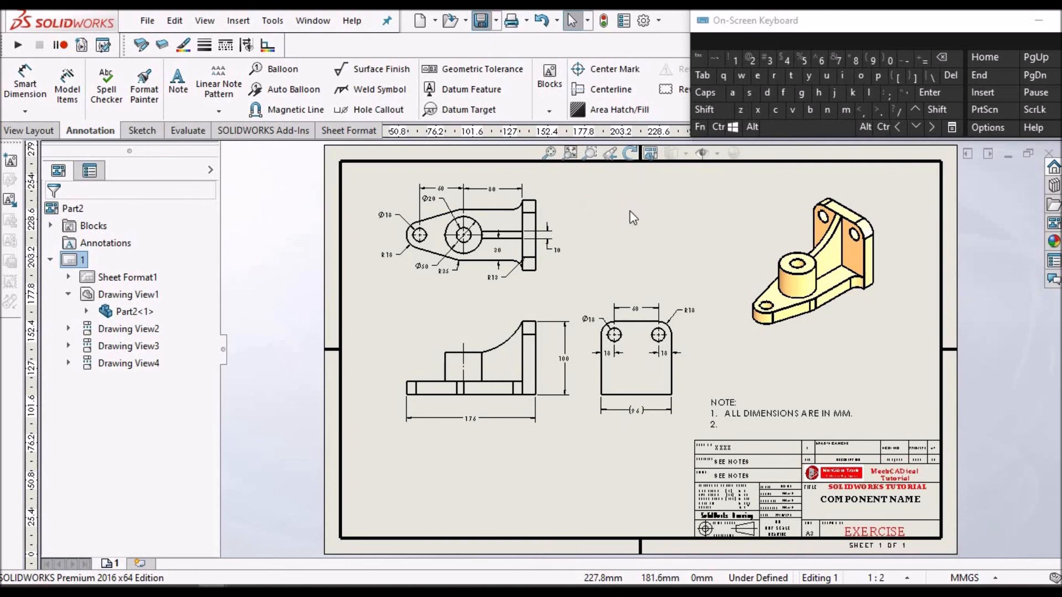
key("ctrl+s")
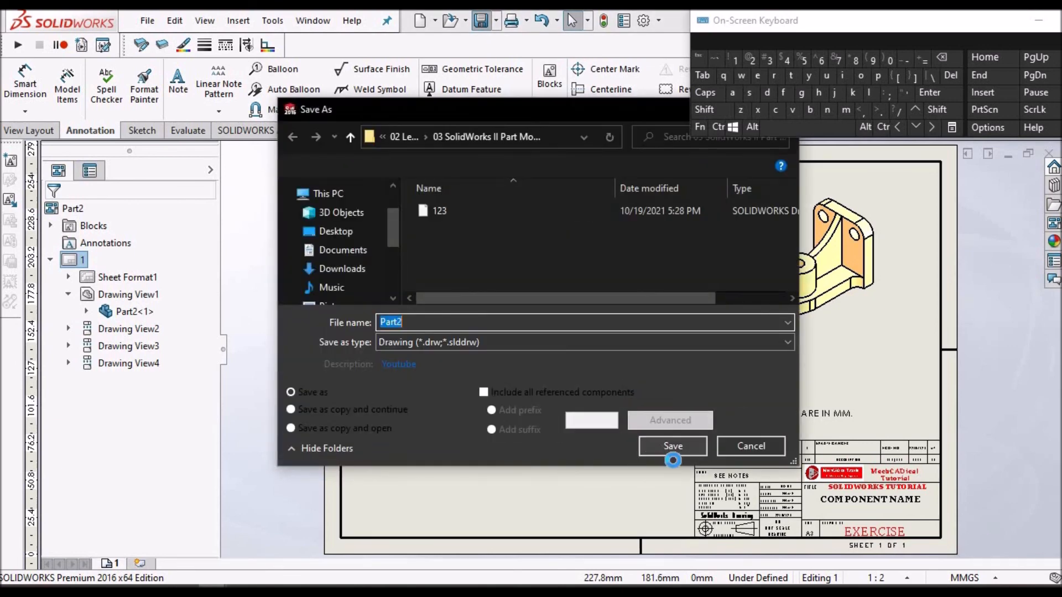
left_click(678, 444)
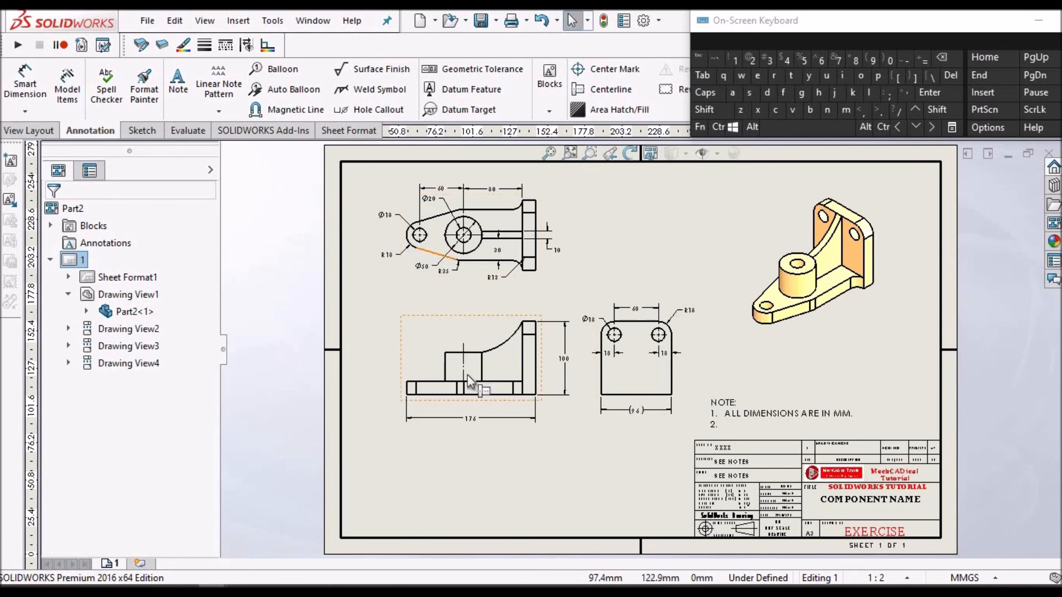
Step: Dimension the boss's height above the base plate in the side view, with the text left of the boss
scroll(470, 376, "down", 5)
left_click(25, 82)
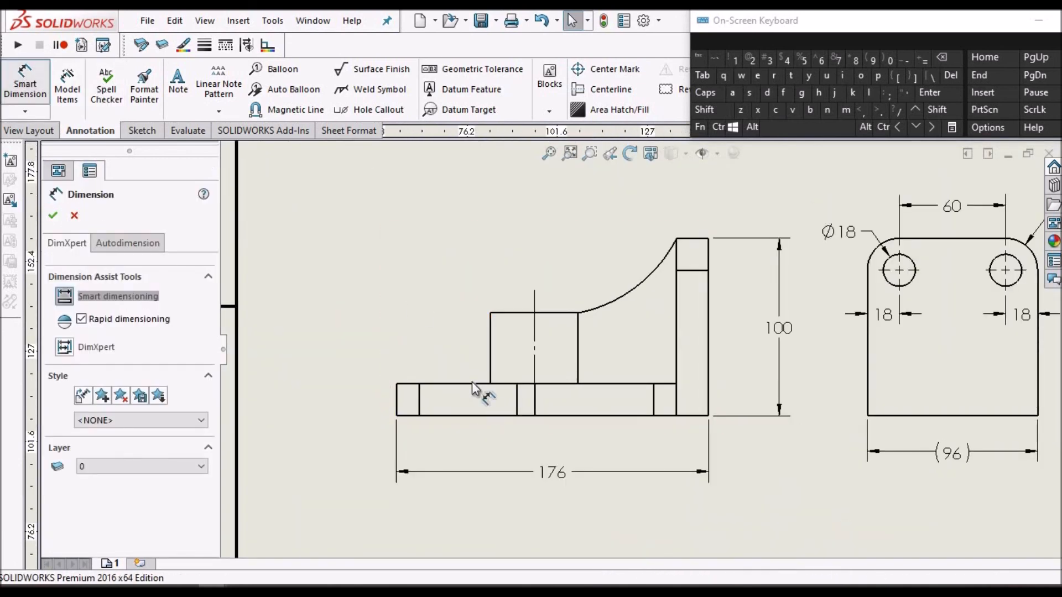
left_click(472, 382)
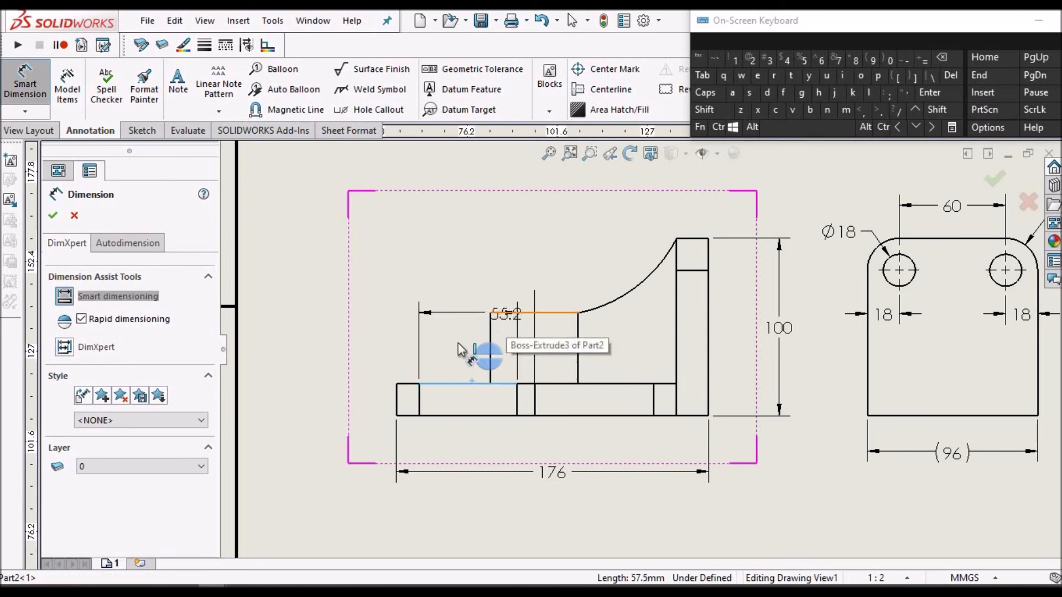
left_click(506, 313)
left_click(586, 271)
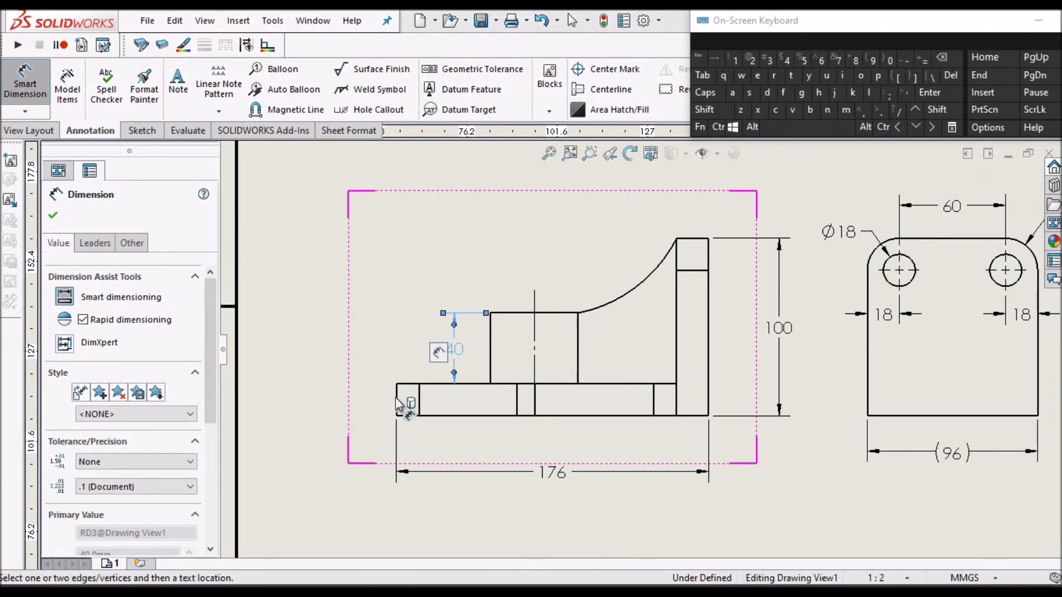
Step: Dimension the base plate's thickness beside its left end in the side view, and show the whole sheet
left_click(368, 403)
left_click(362, 391)
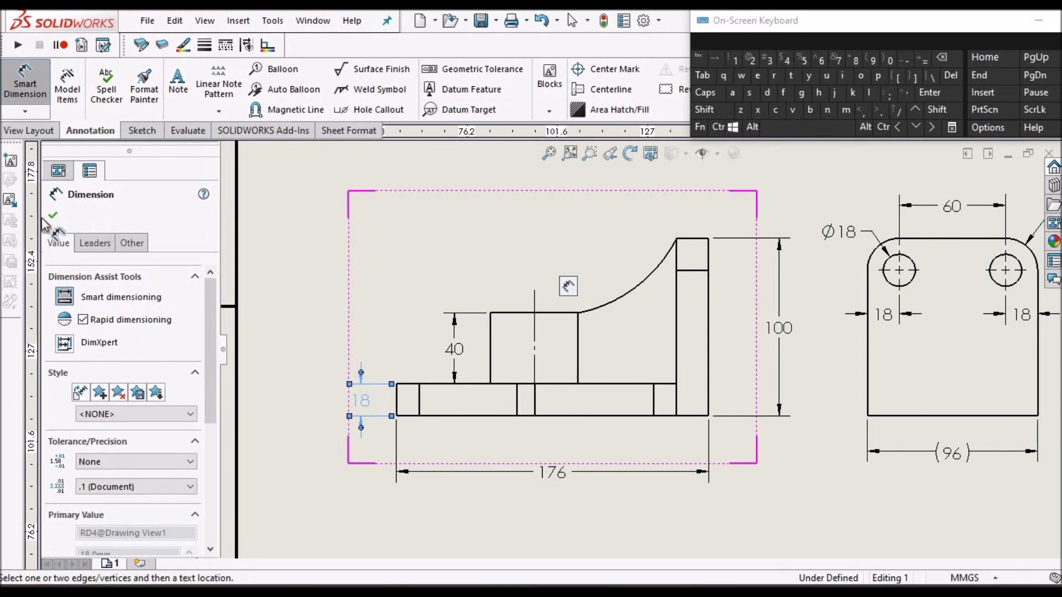
left_click(54, 216)
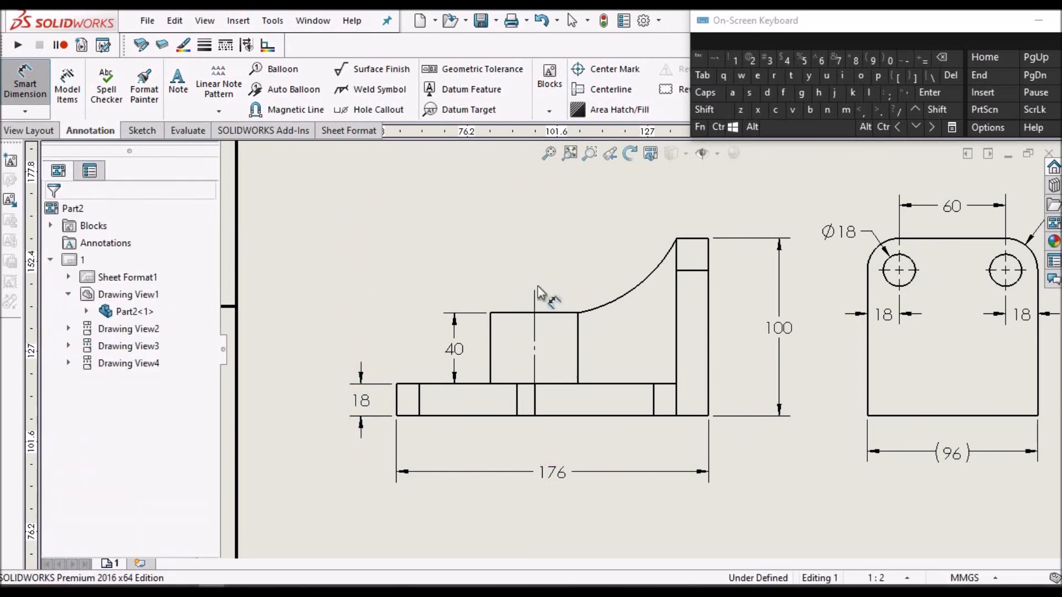
scroll(545, 294, "up", 1)
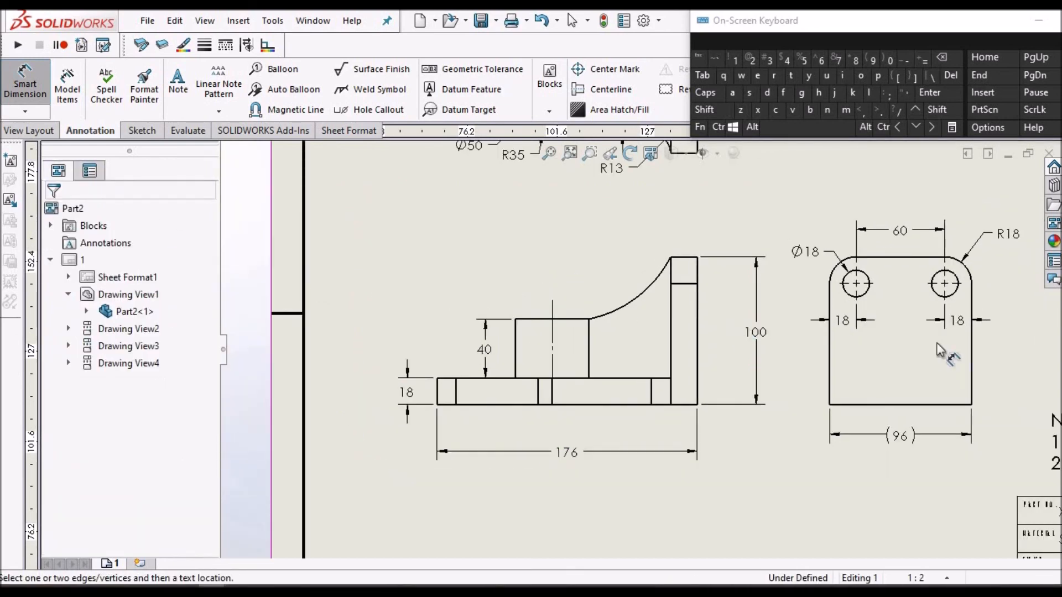
key("f")
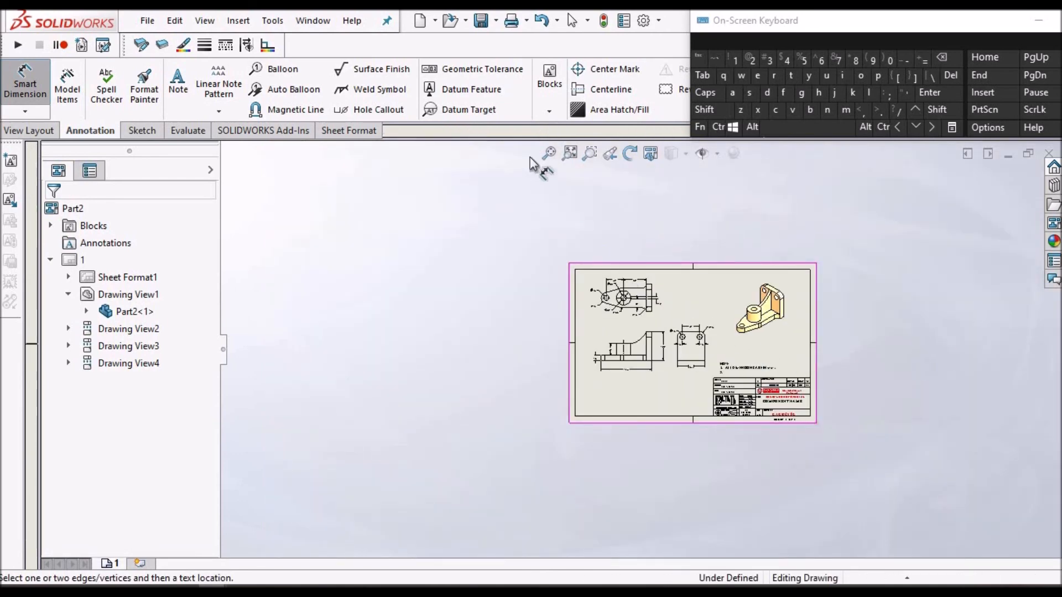
left_click(549, 153)
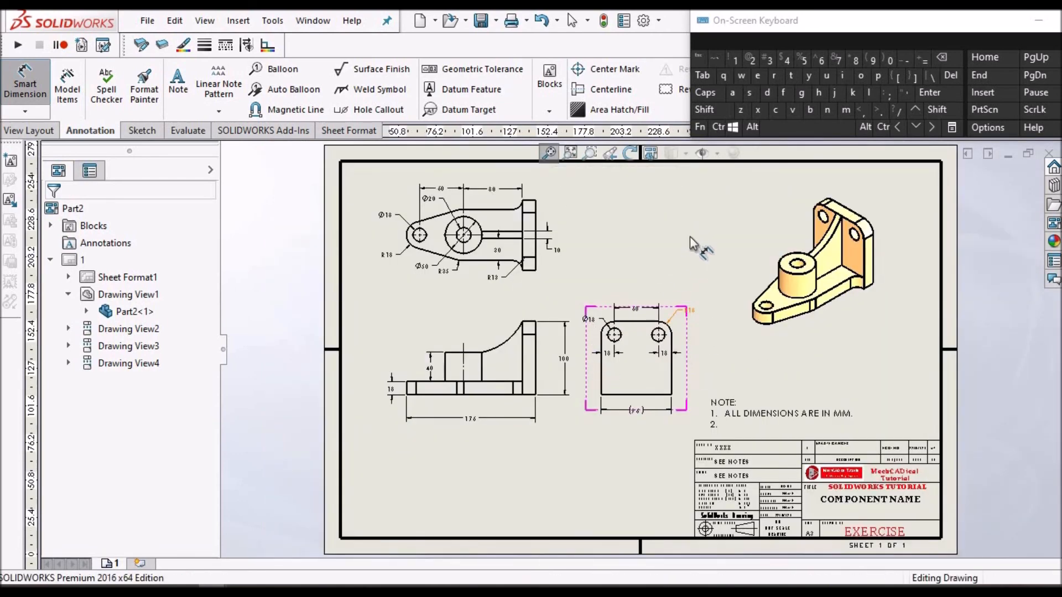
Step: Check the reference views in Desc.pdf and dimension the radius of the rib's curved edge in the drawing's side view, with the text above the arc
left_click(186, 589)
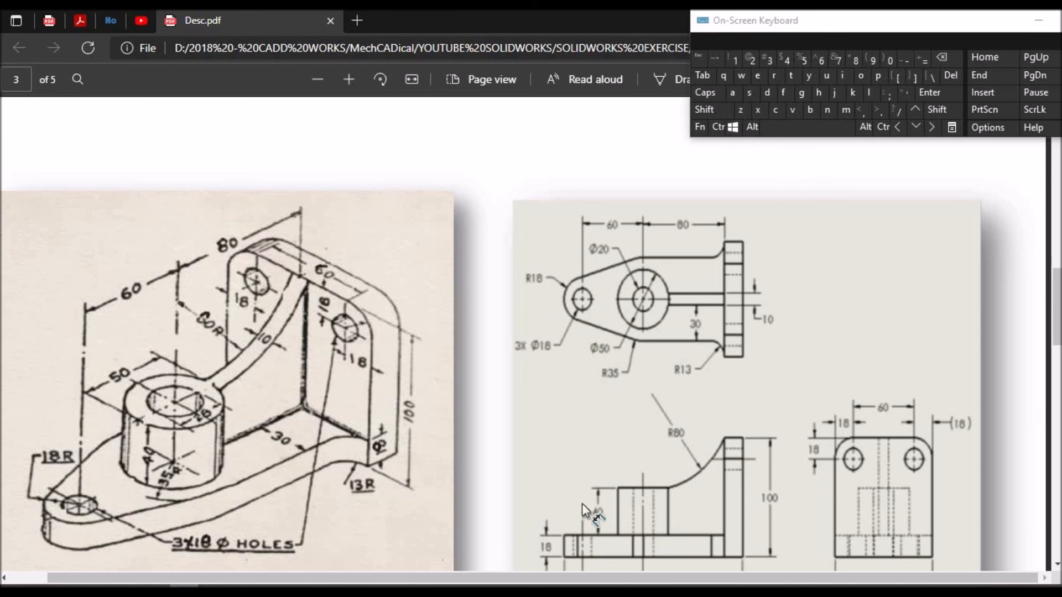
scroll(582, 503, "down", 3)
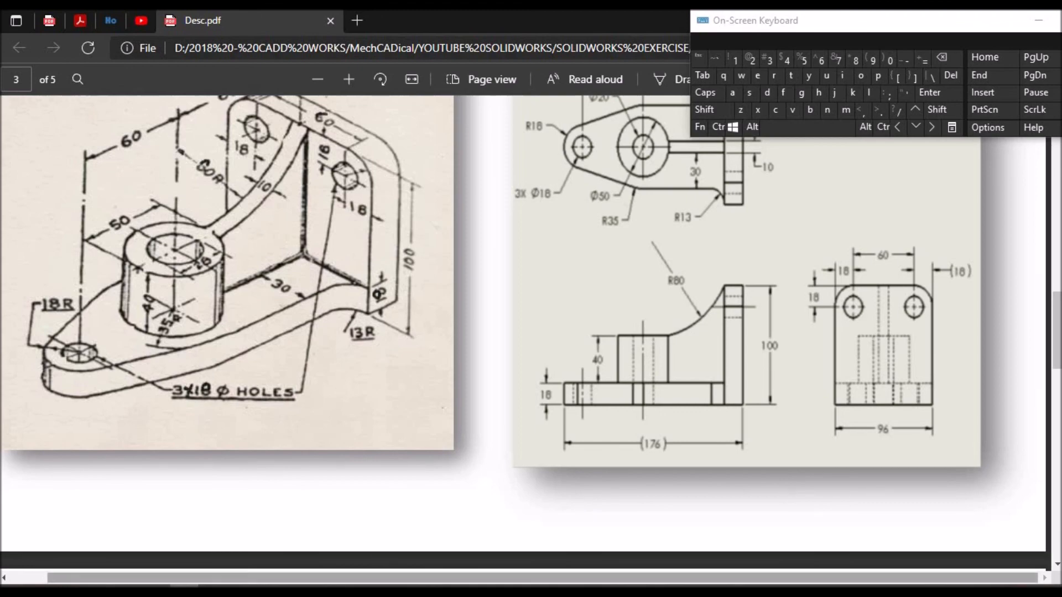
key("alt+Tab")
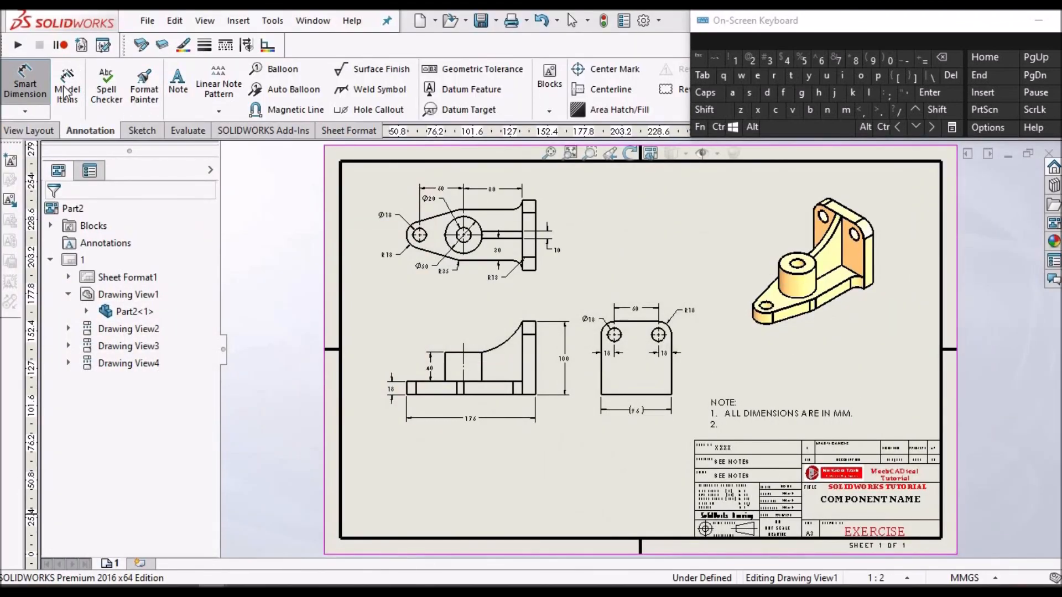
scroll(412, 363, "up", 1)
scroll(525, 340, "up", 2)
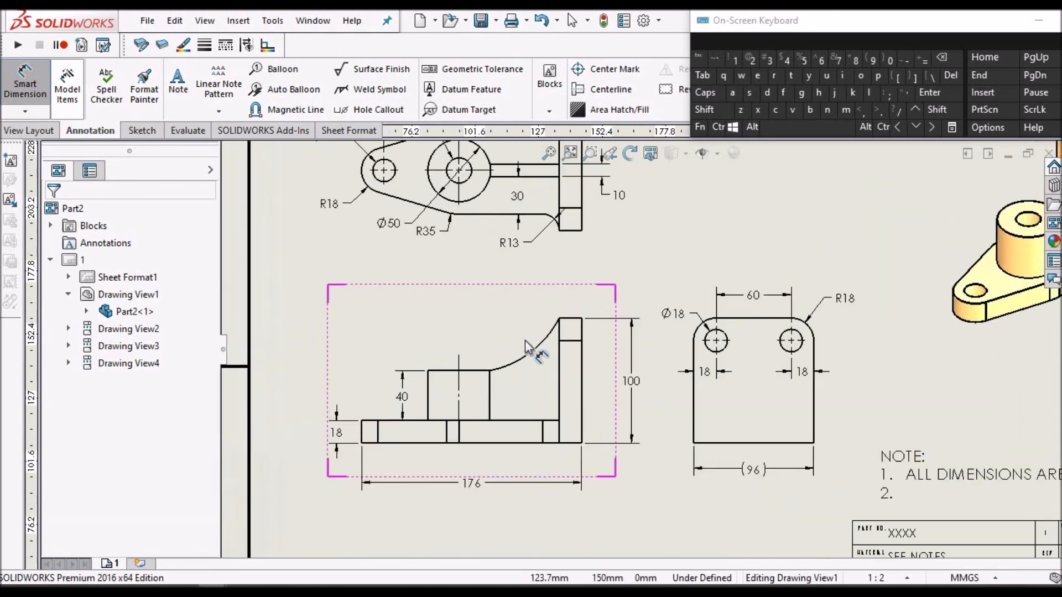
left_click(517, 335)
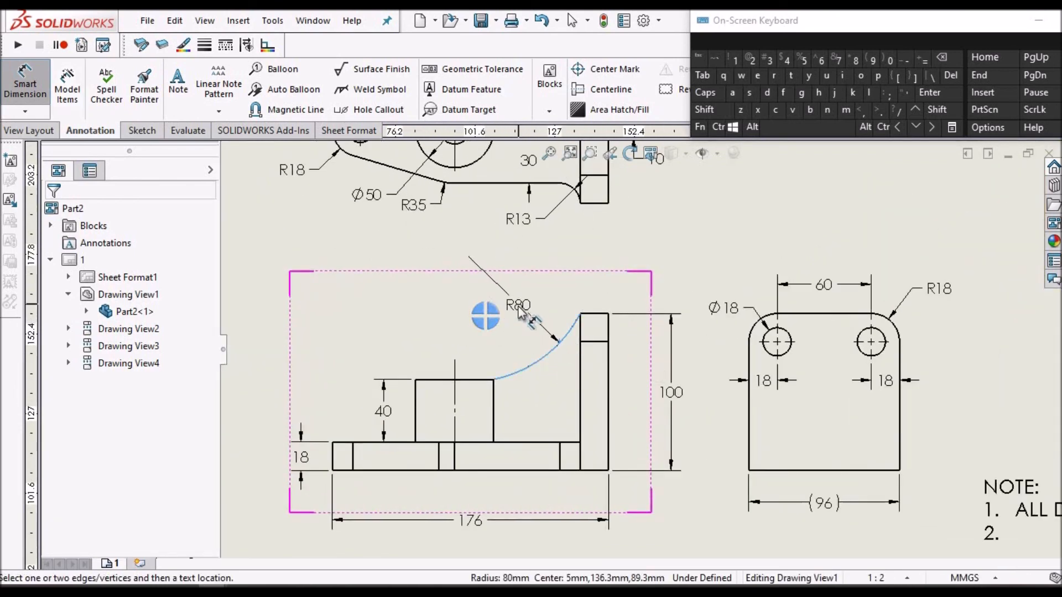
left_click(516, 307)
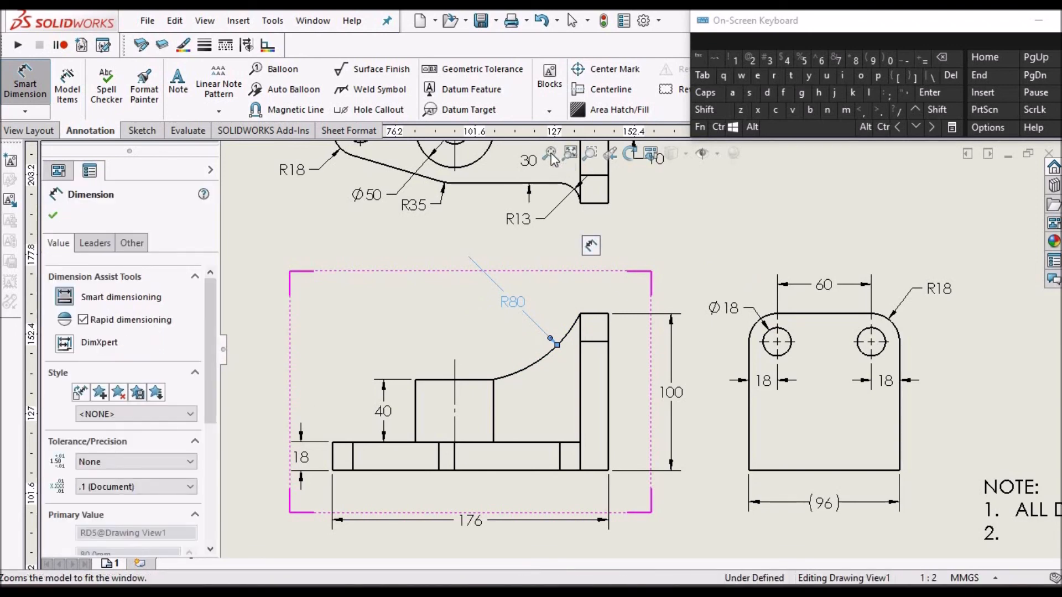
left_click(551, 153)
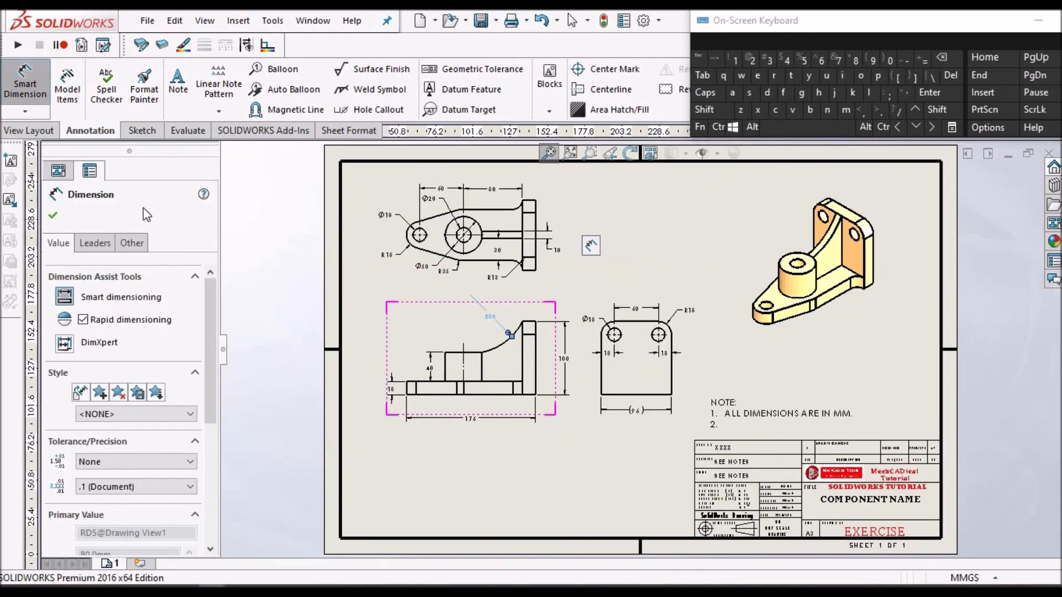
left_click(52, 215)
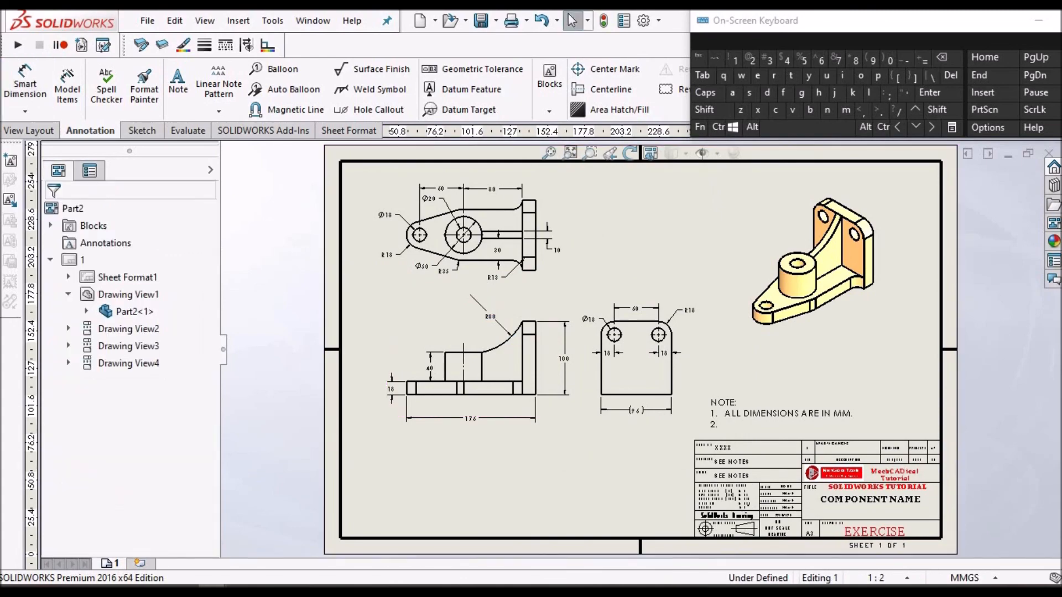
Step: Switch to Desc.pdf and review the dimensioned 3D sketch, the 3D CAD model and the 2D reference drawing of the bracket
key("alt+Tab")
scroll(240, 358, "up", 3)
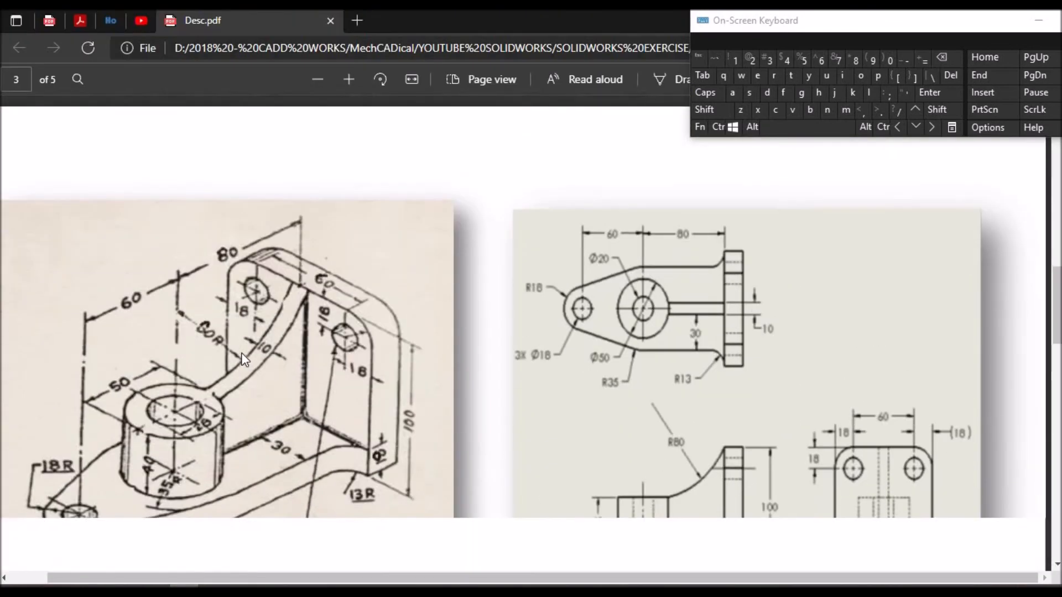
scroll(213, 320, "down", 2)
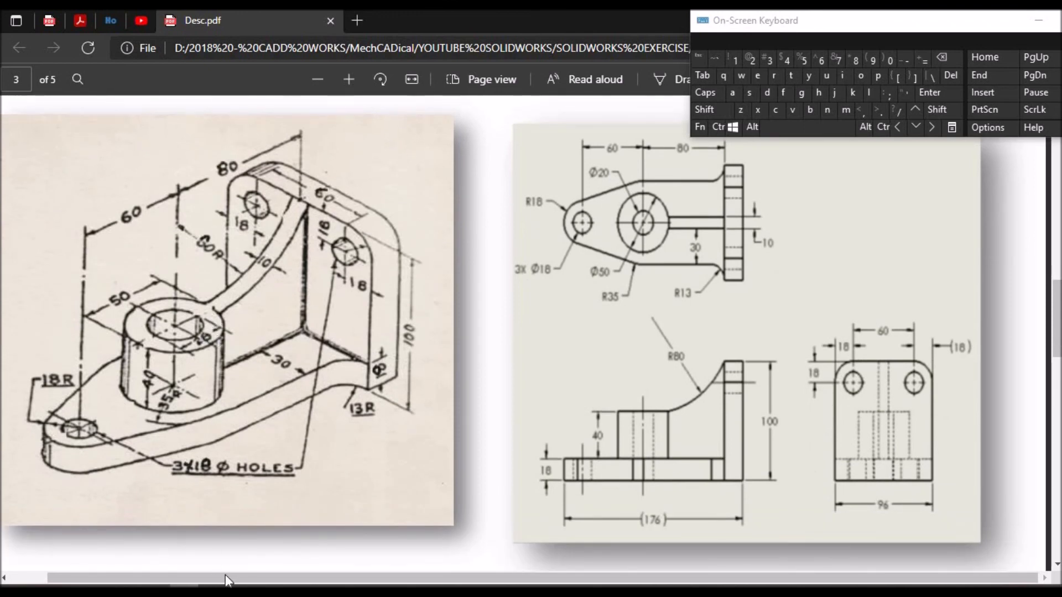
left_click(213, 593)
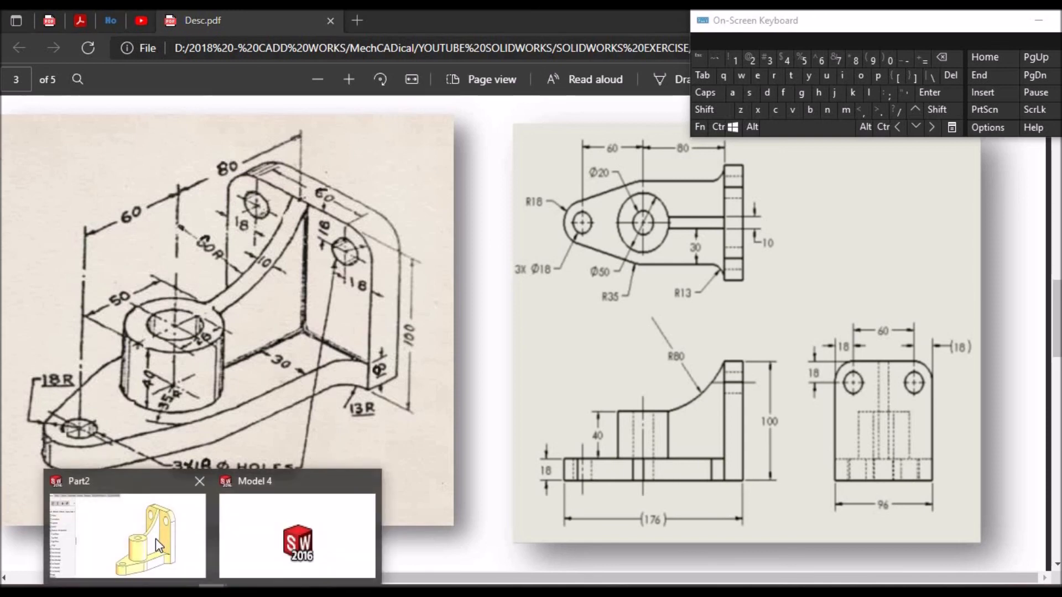
scroll(481, 306, "up", 13)
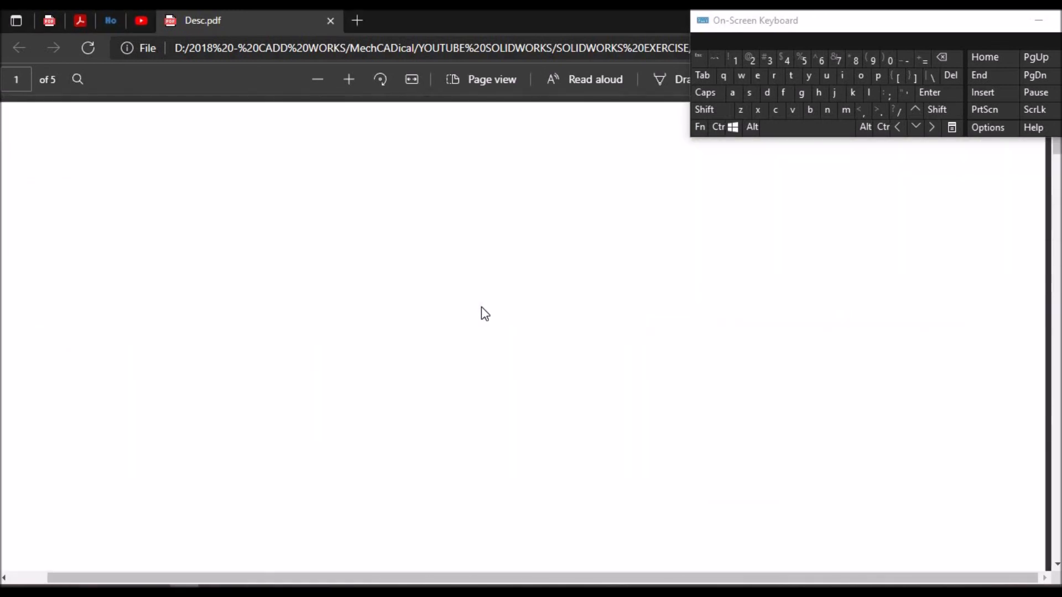
scroll(480, 307, "down", 10)
scroll(477, 315, "up", 5)
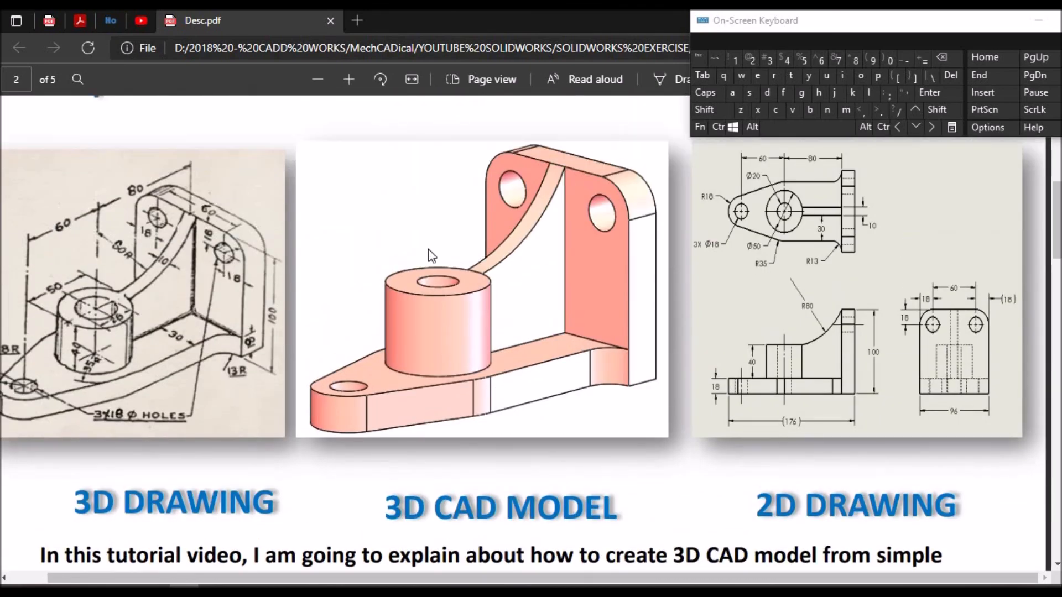
left_click(319, 82)
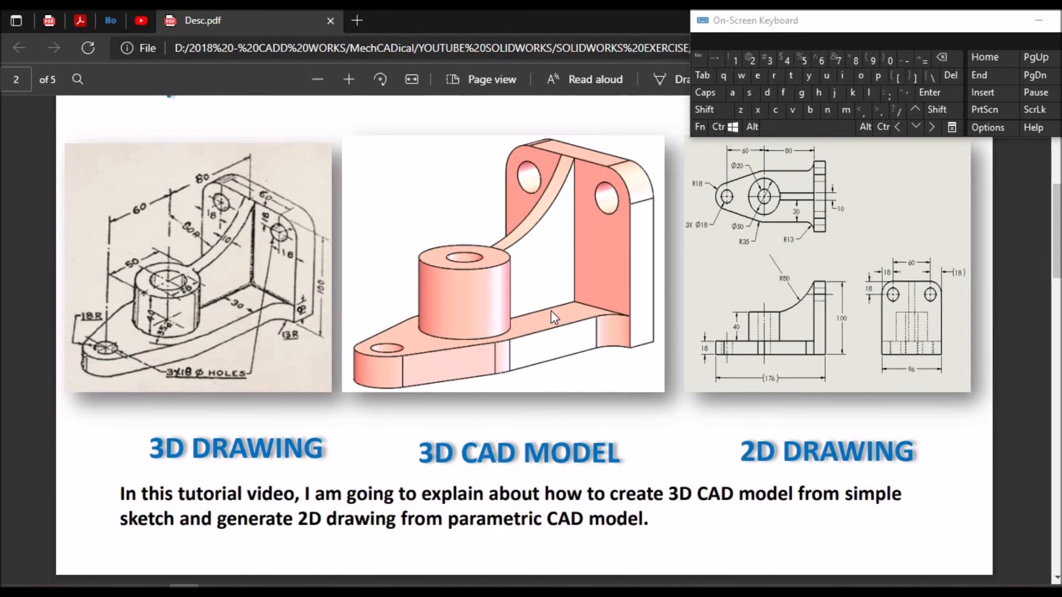
scroll(551, 312, "up", 2)
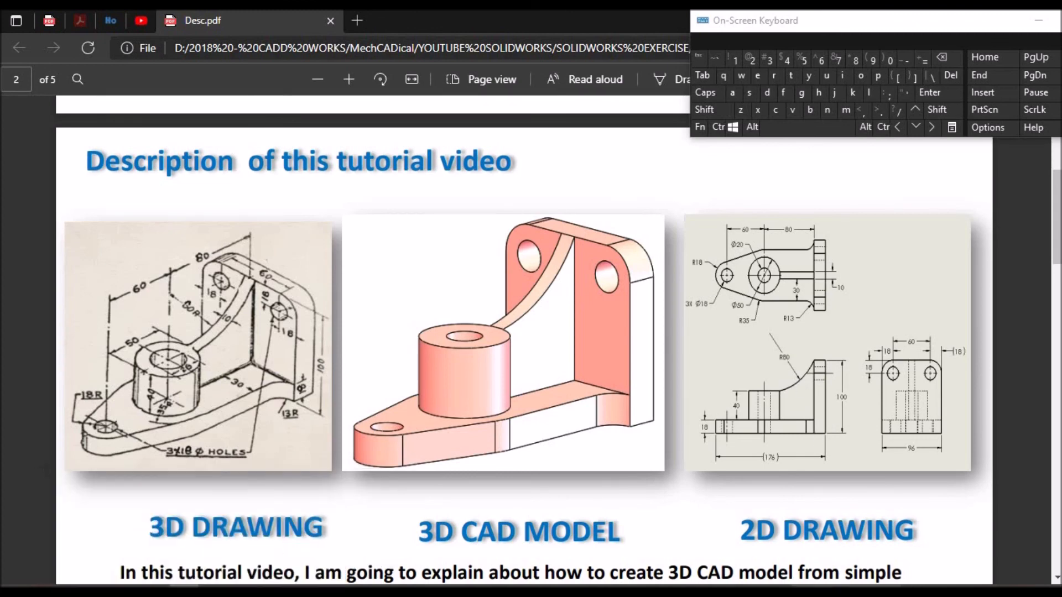
left_click(910, 590)
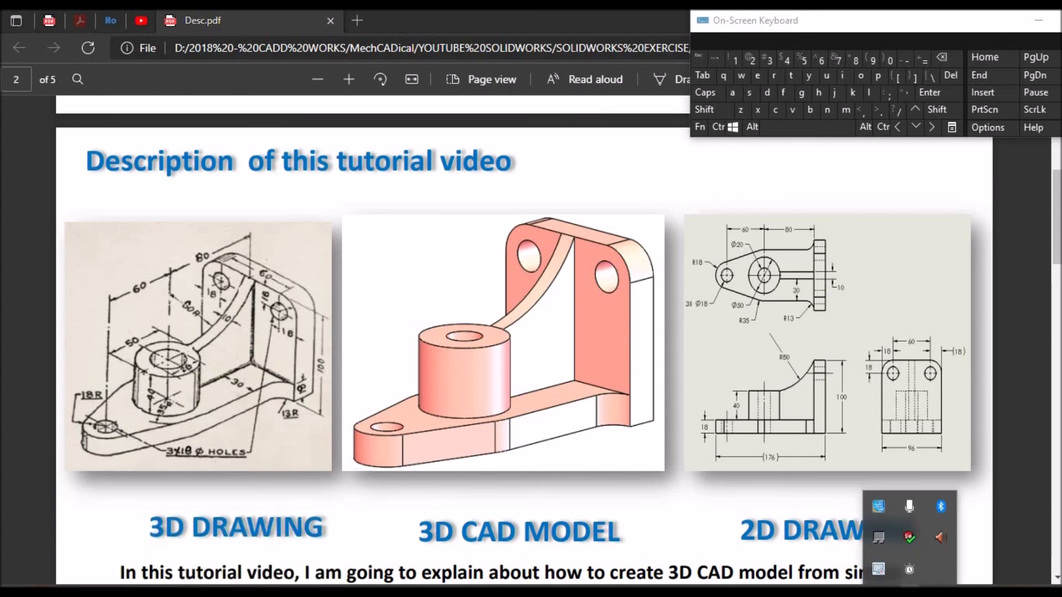